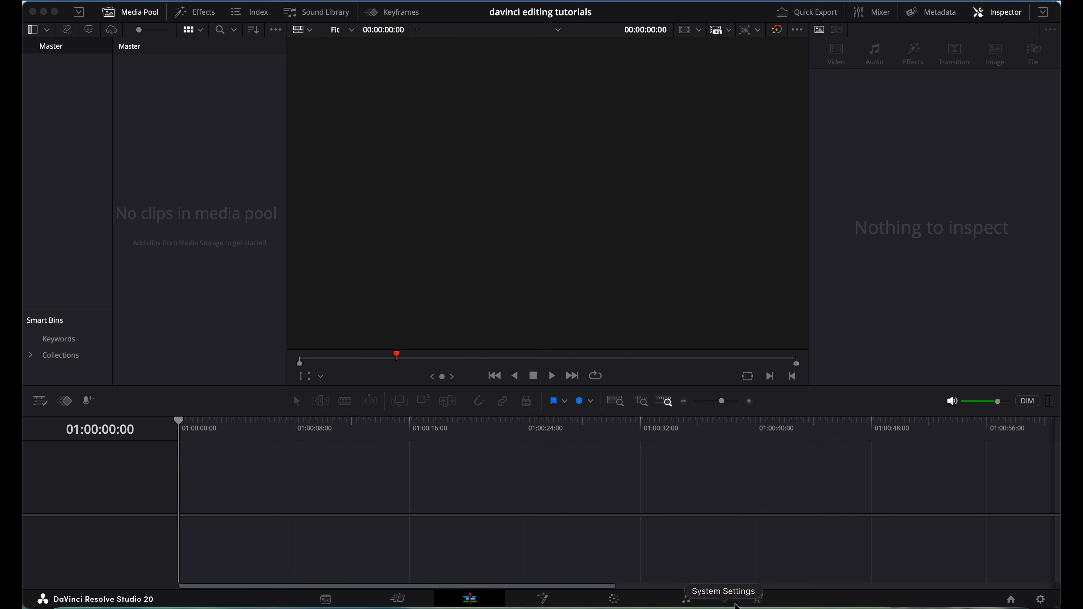
Switch to the Media page and look over the File menu's import options without choosing one.
click(328, 600)
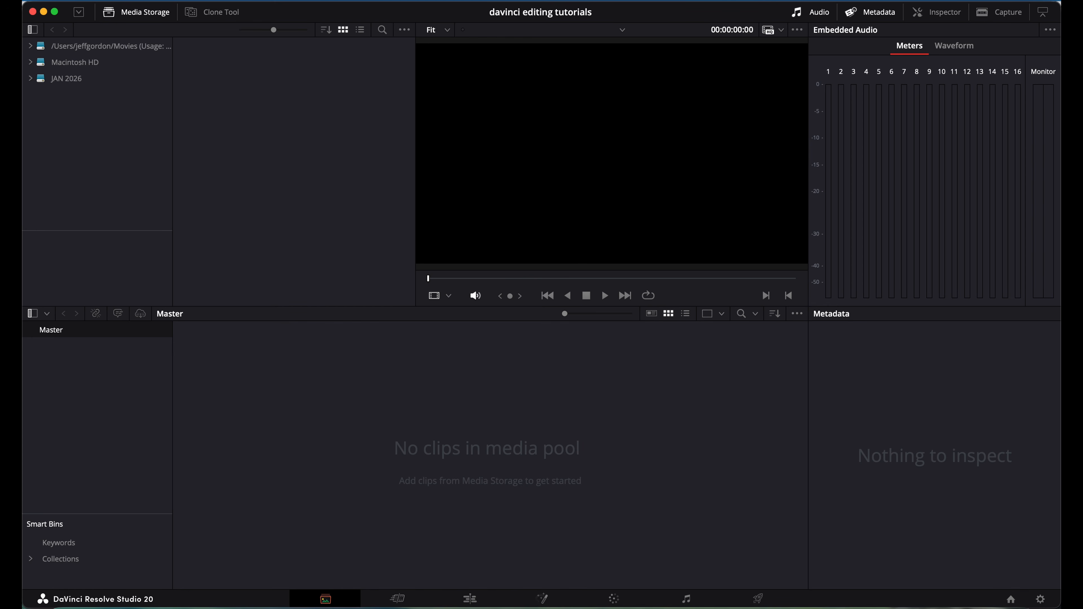
click(130, 1)
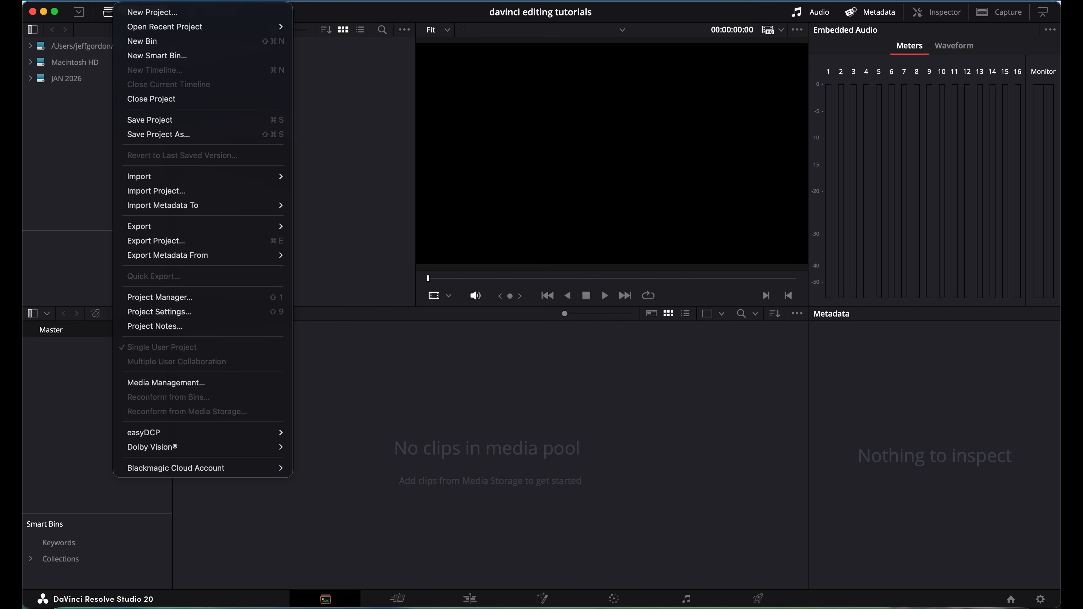
mouse_move(160, 174)
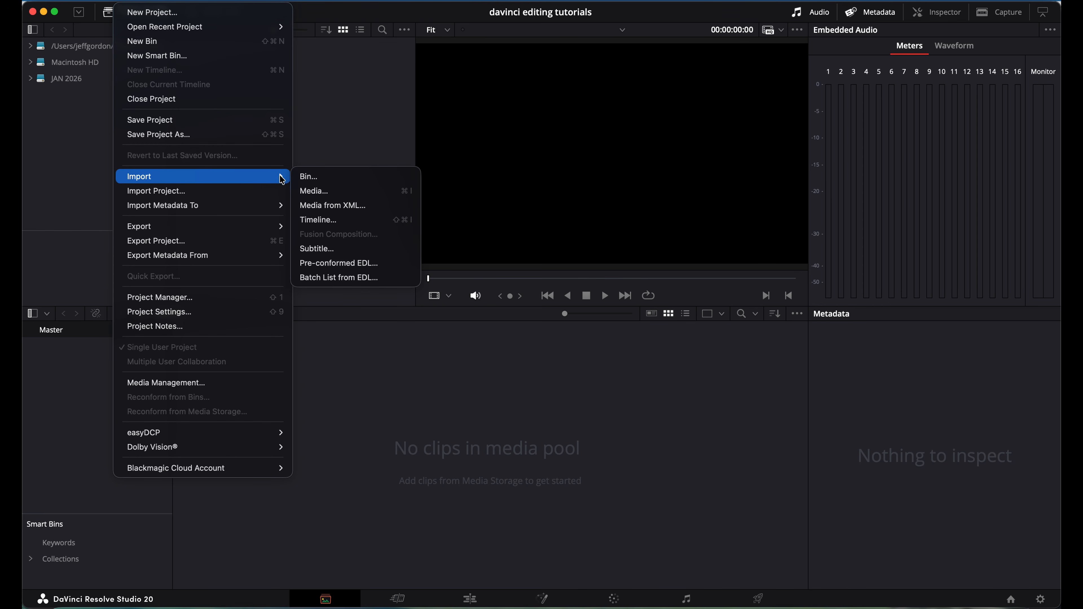
click(364, 374)
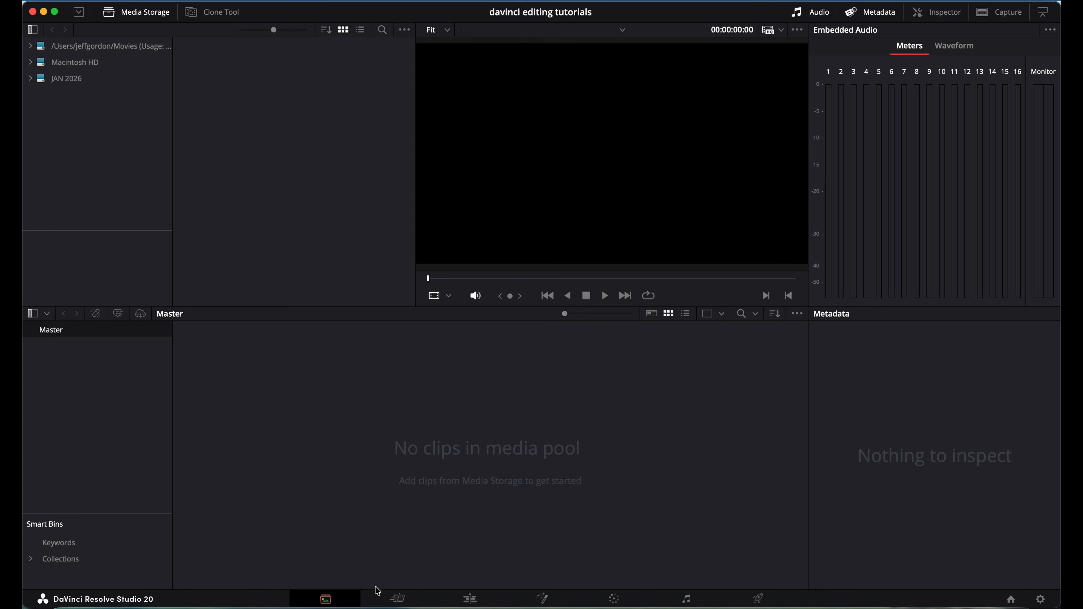
Alternate between the Cut and Edit pages several times, finishing on the Edit page.
click(397, 600)
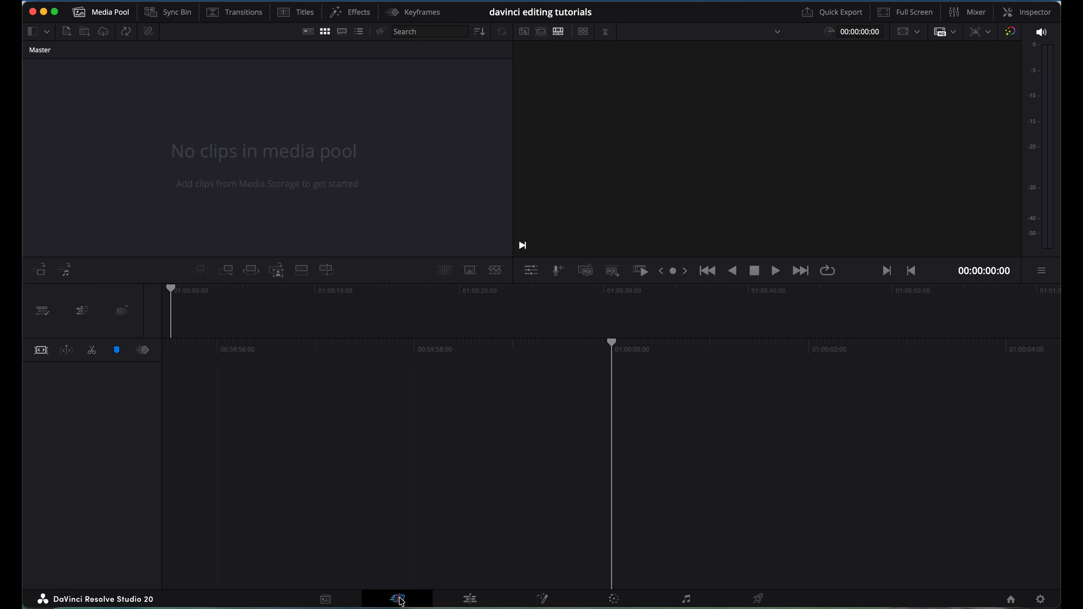
click(471, 599)
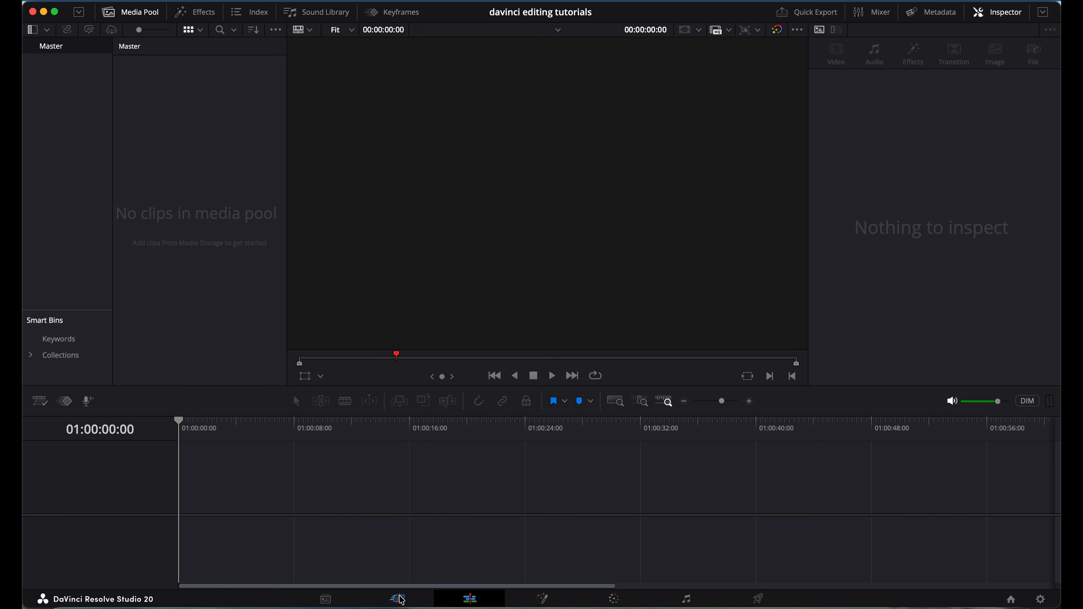
click(404, 600)
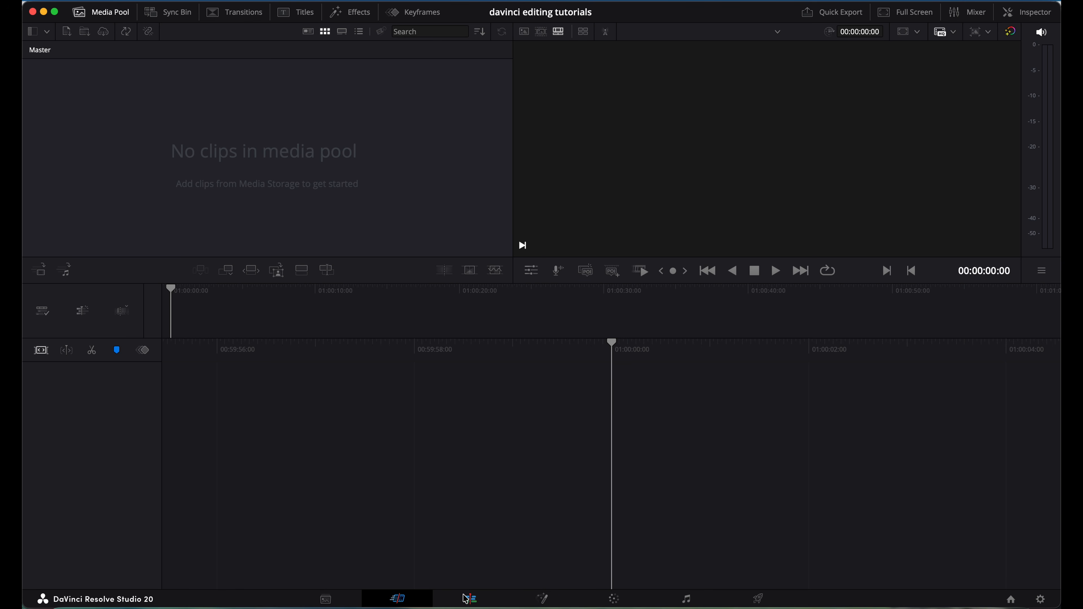
click(469, 599)
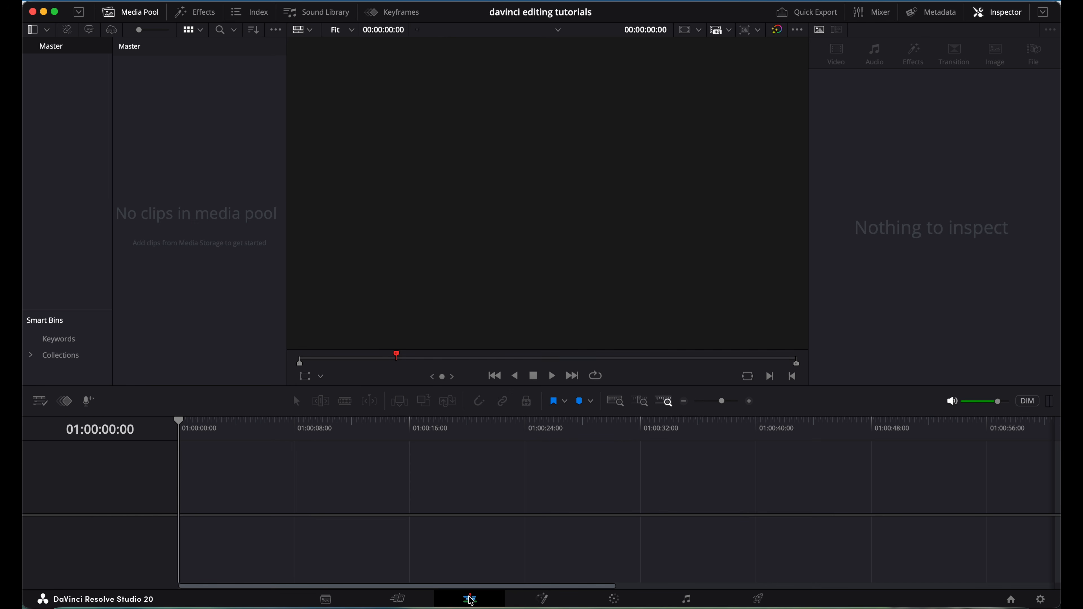
click(397, 599)
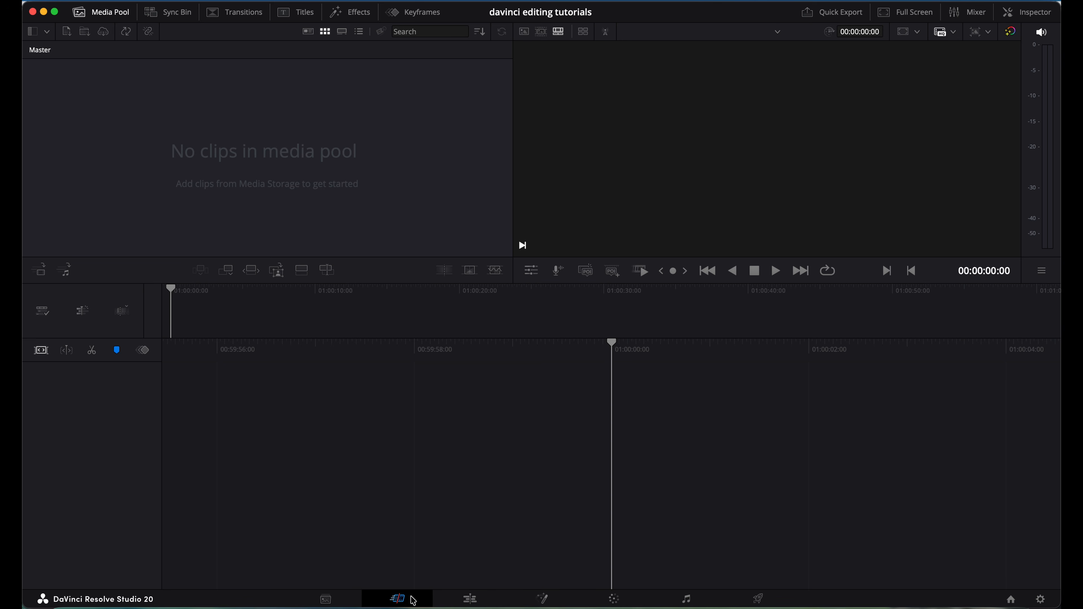
click(471, 599)
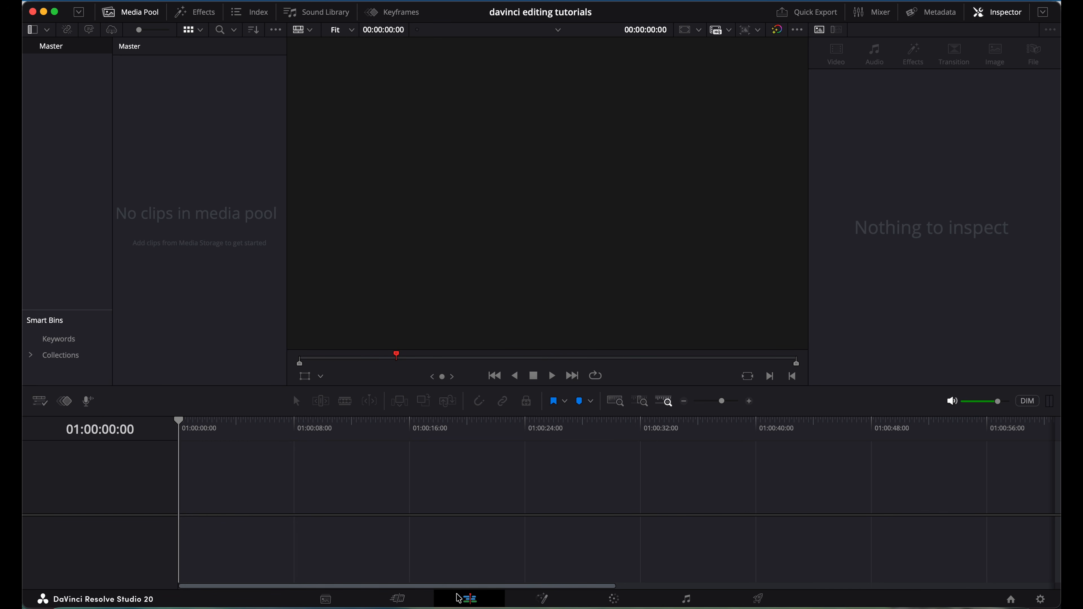
Cycle through the Media, Cut and Edit pages, then move on to the Fusion page.
click(325, 599)
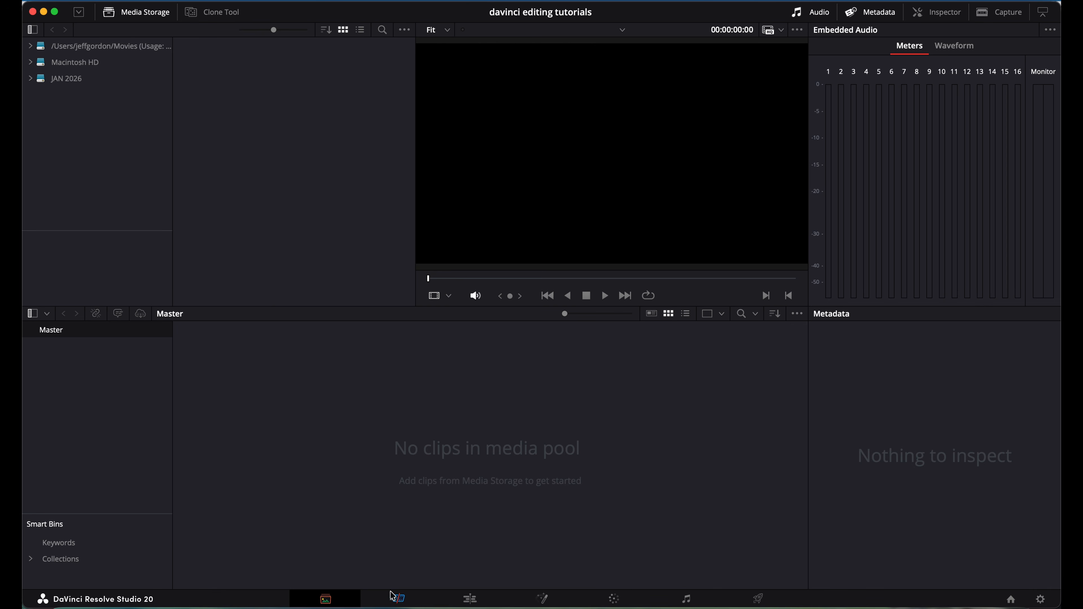
click(397, 598)
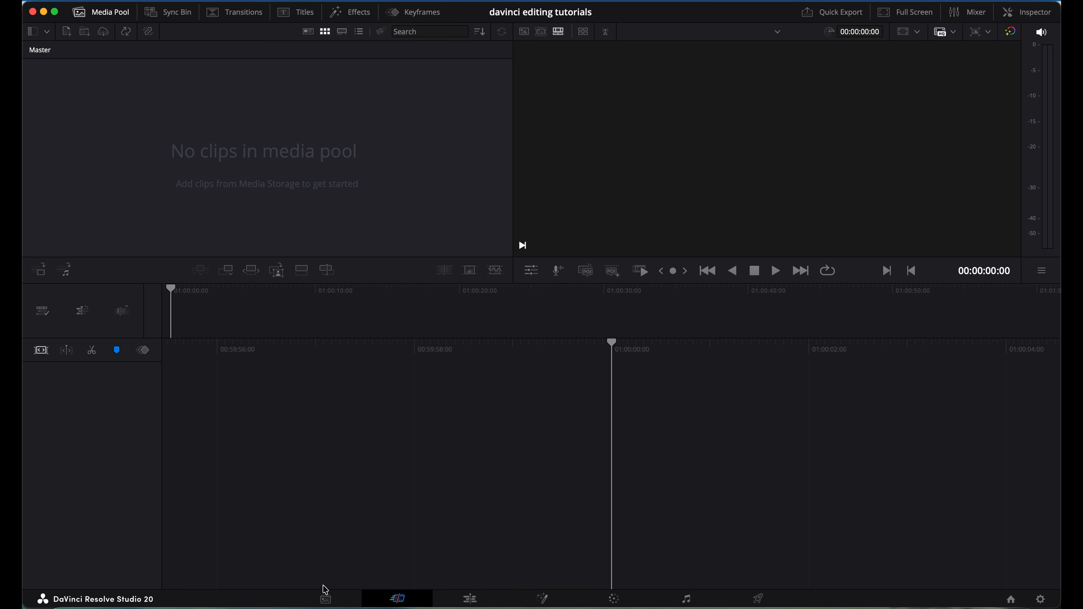
click(325, 598)
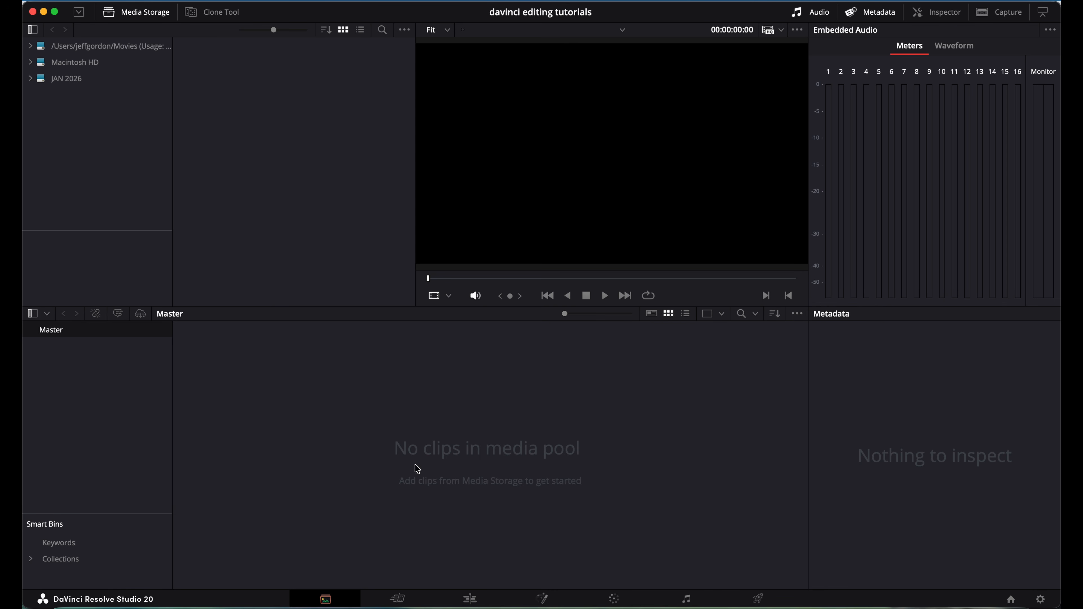
click(397, 599)
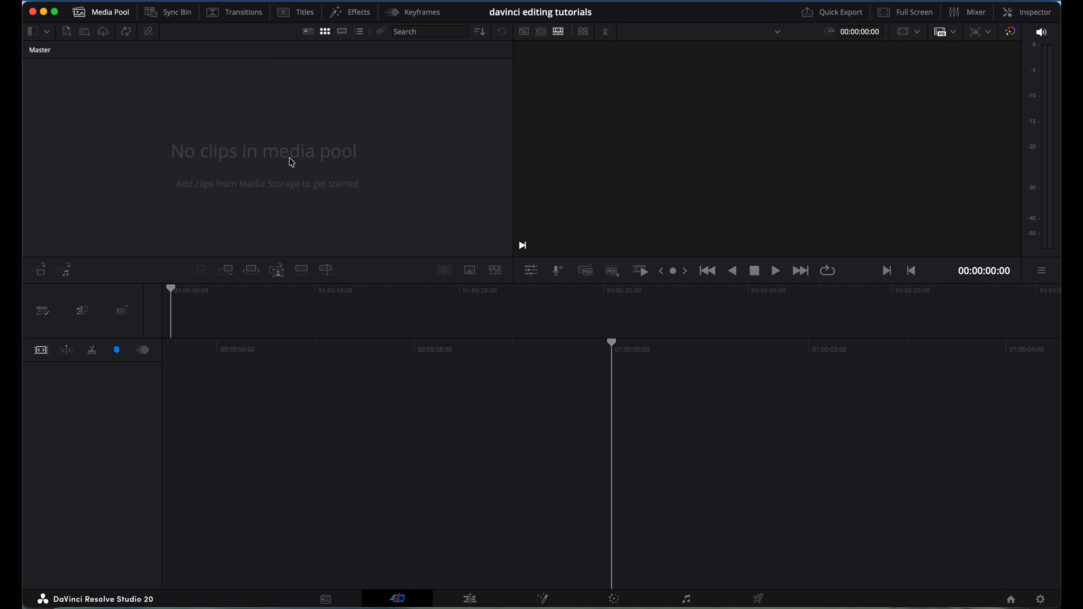
click(470, 599)
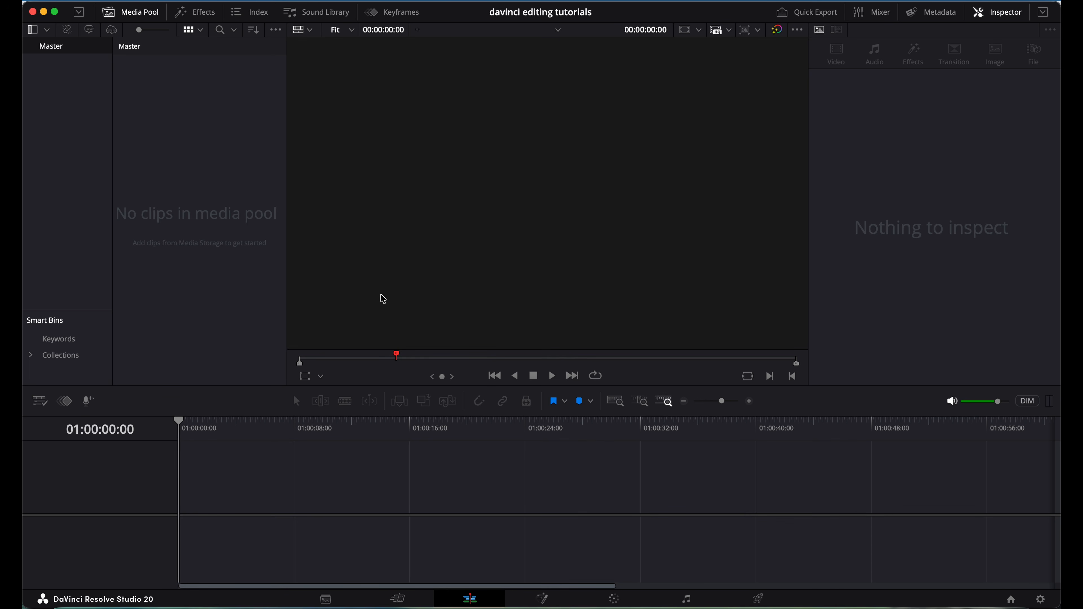
click(398, 599)
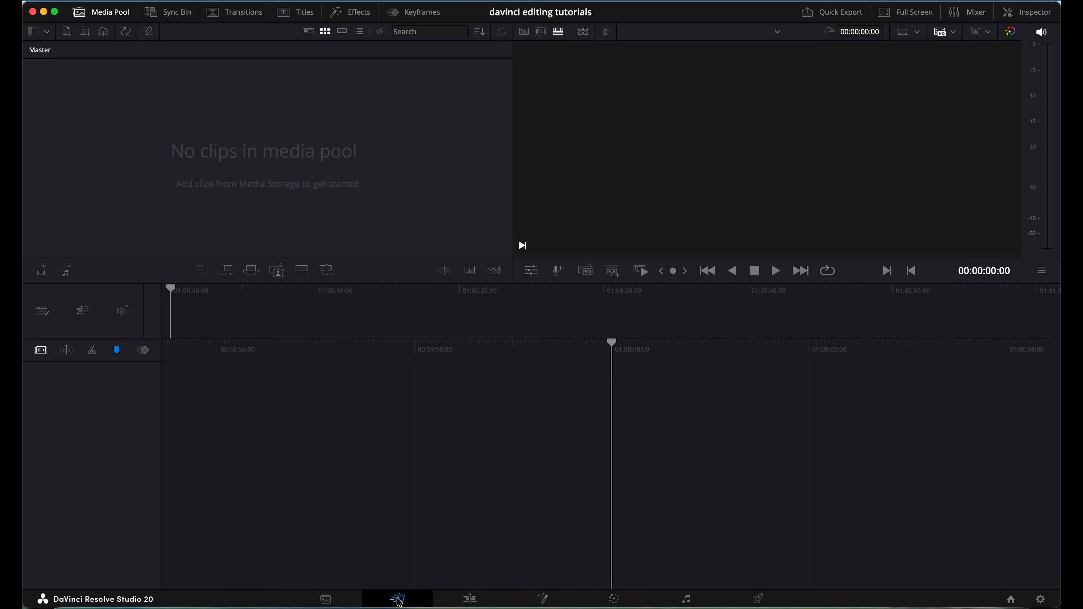
click(326, 600)
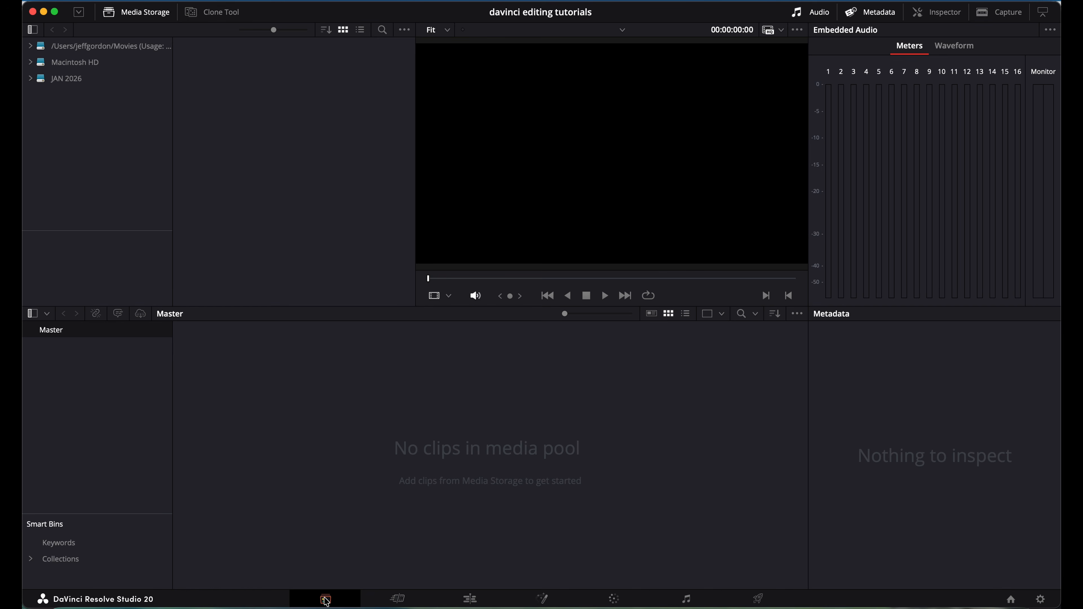
click(471, 600)
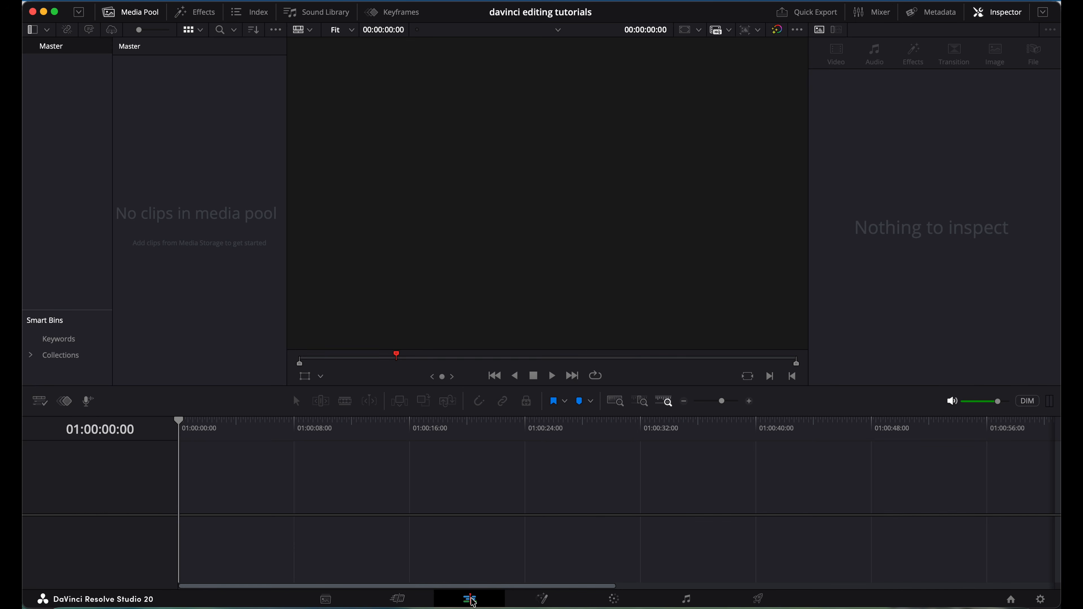
click(543, 599)
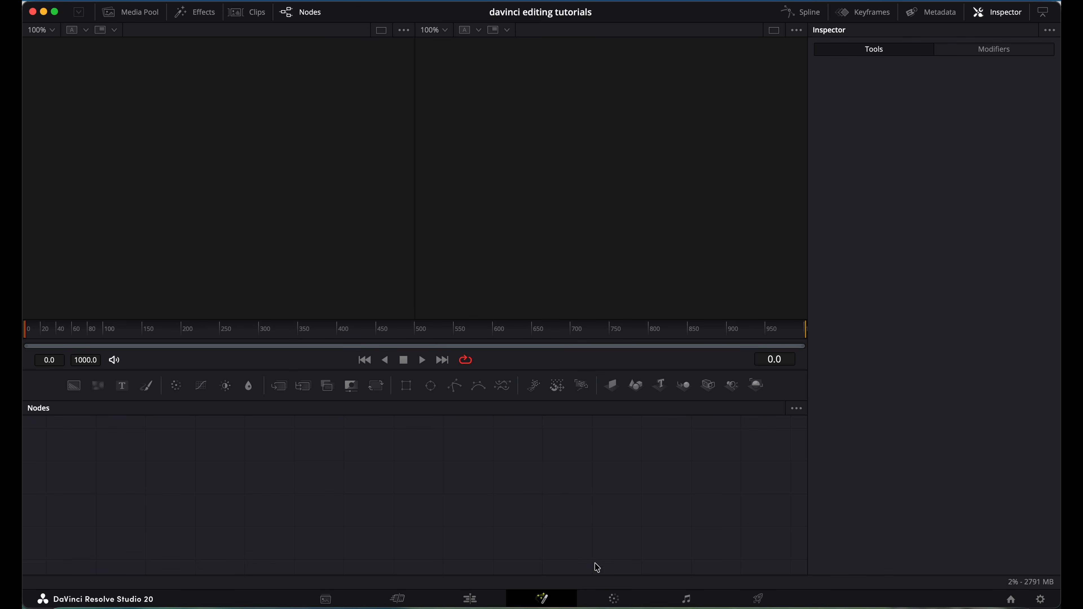
Switch to the Color page to see the Primaries colour wheels.
click(615, 600)
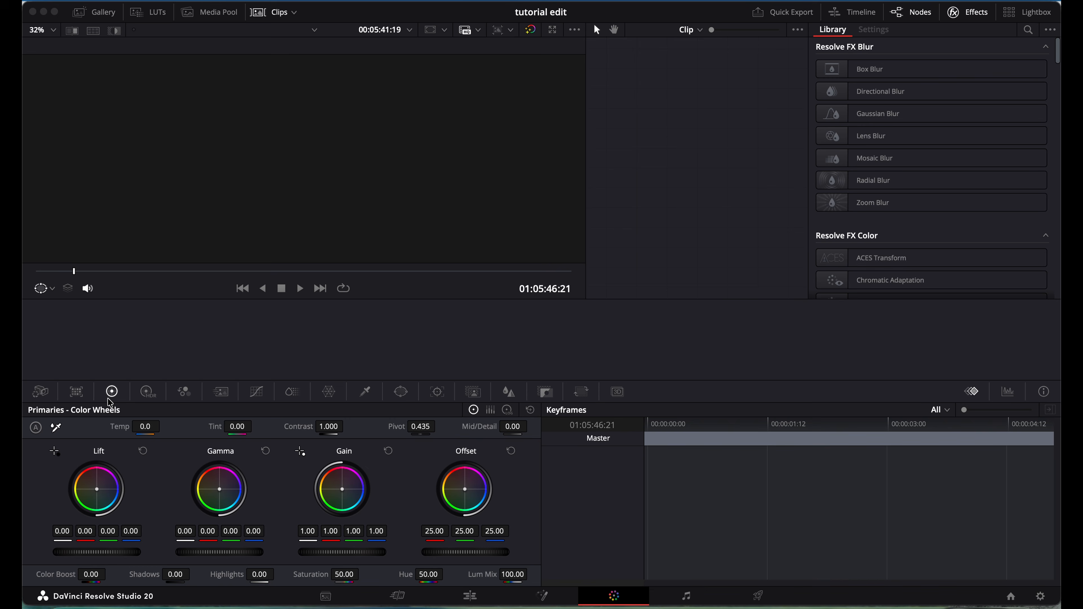
click(154, 398)
click(184, 398)
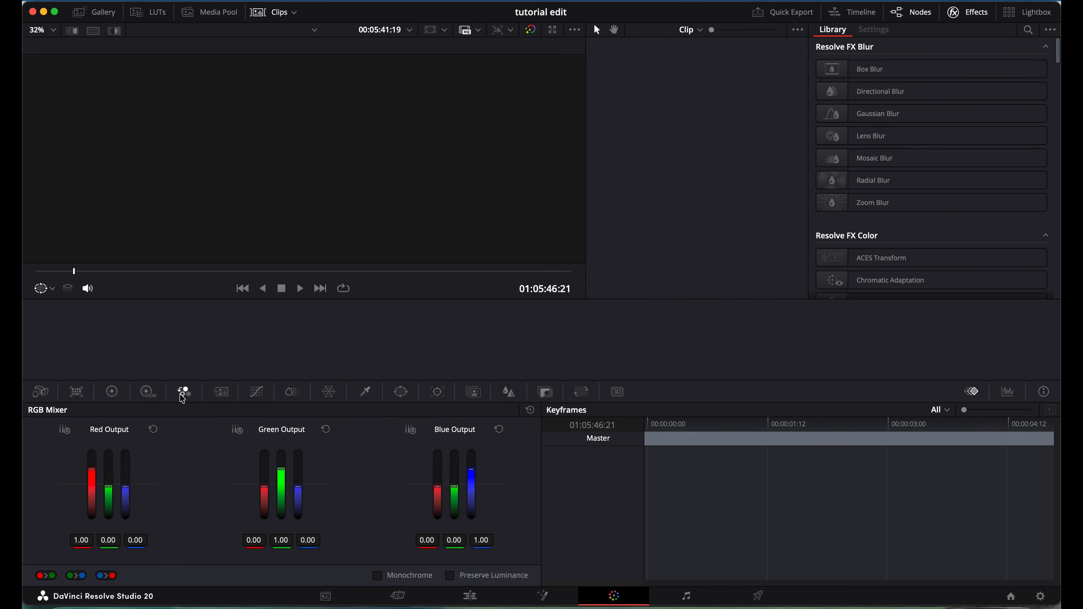
click(223, 398)
click(257, 397)
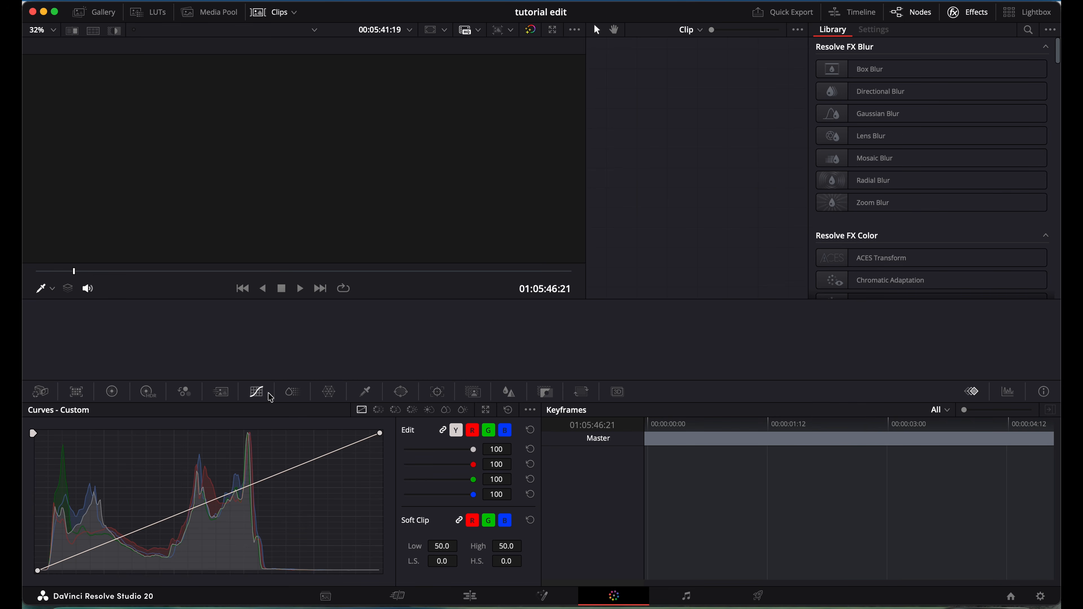
click(295, 398)
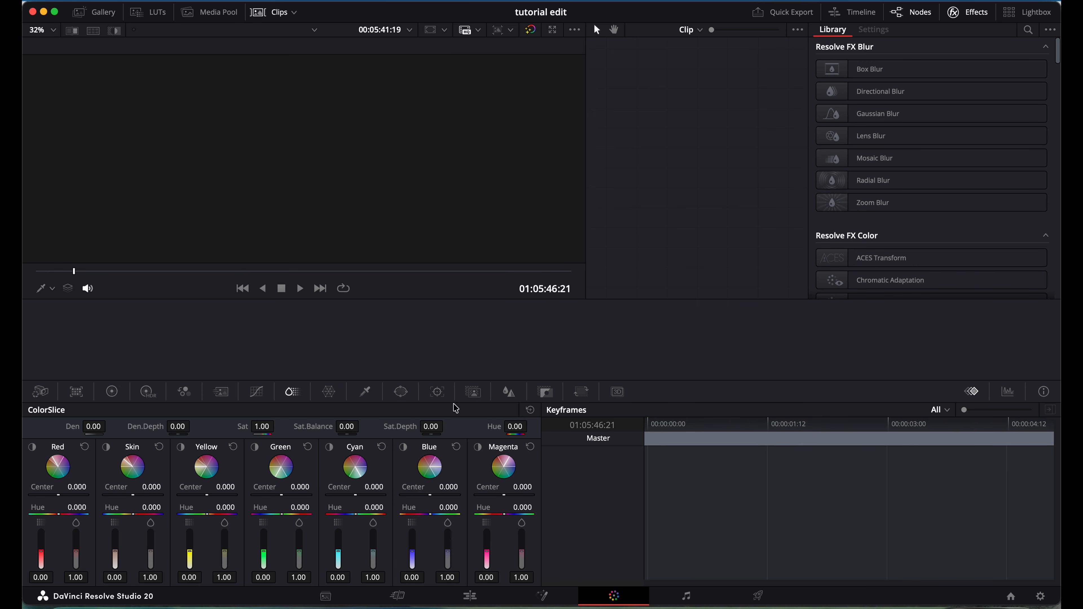
click(113, 391)
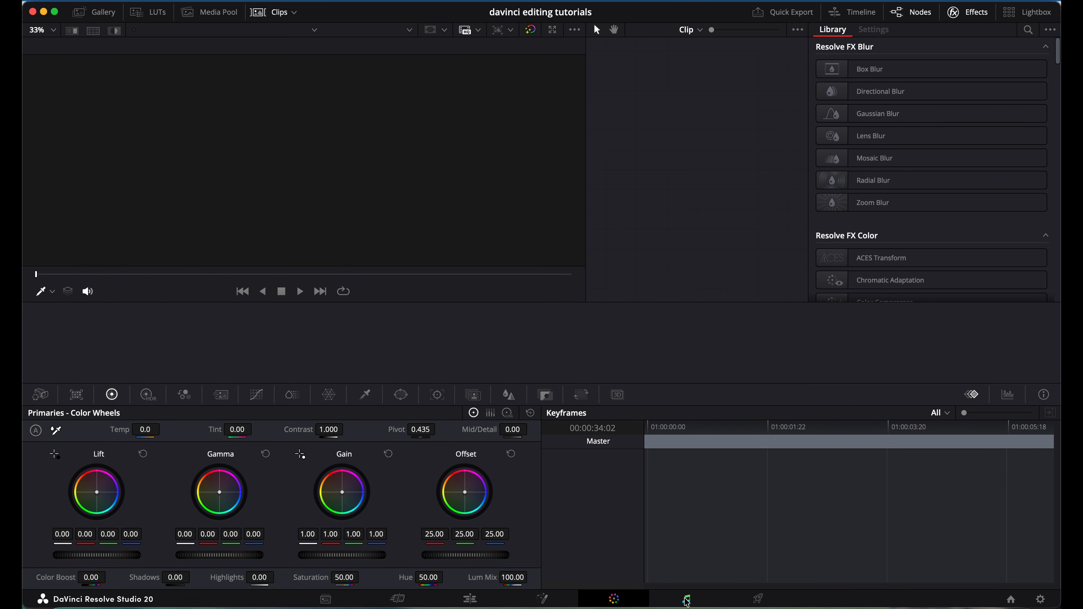
Visit the Fairlight page and the Deliver page's render settings, then return to the Media page.
click(687, 601)
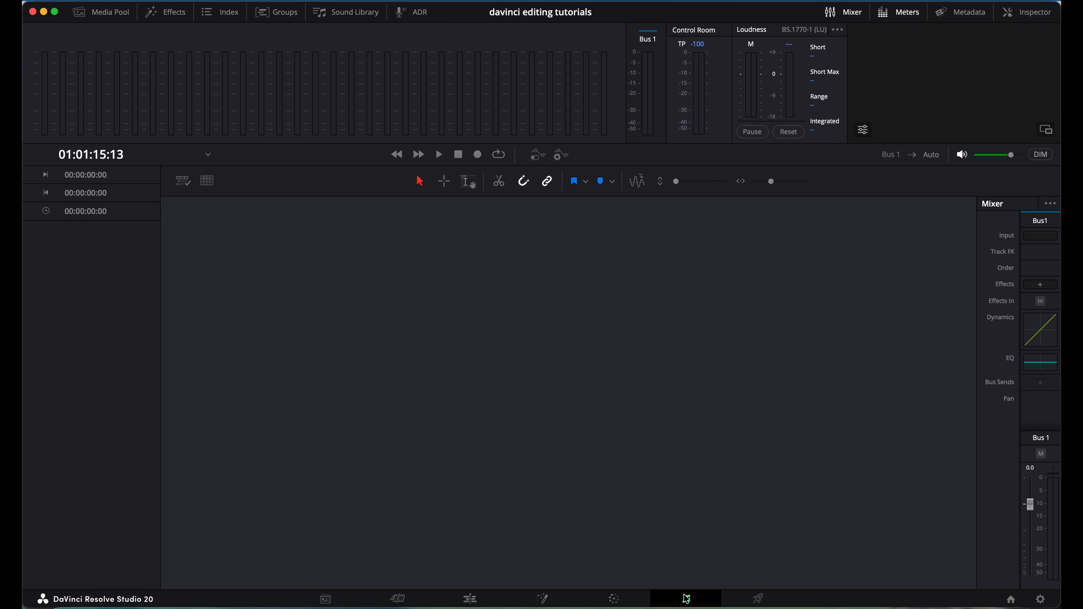
click(758, 600)
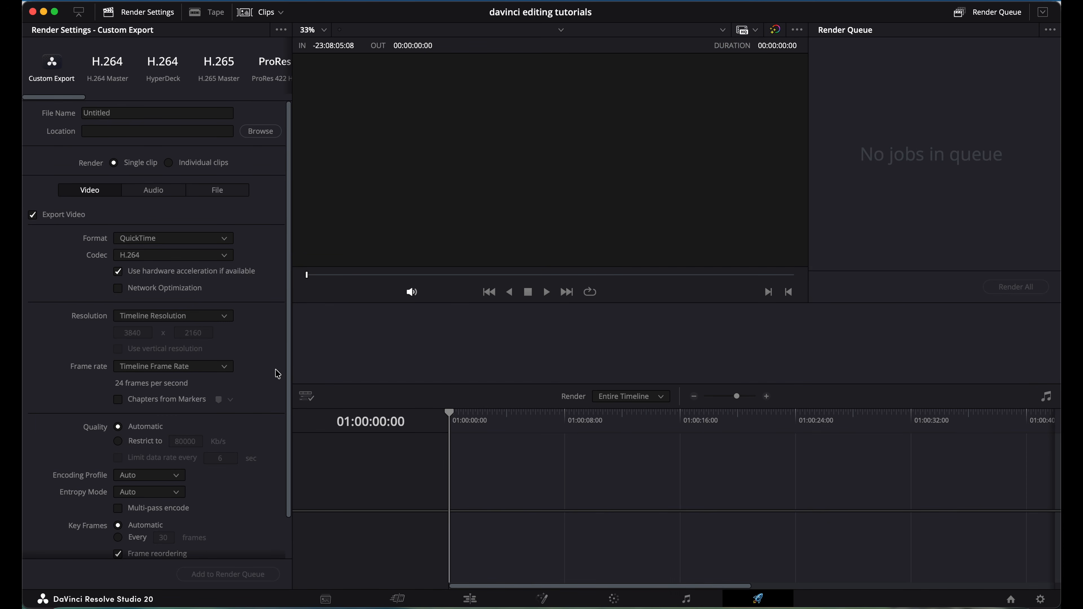
scroll(275, 372, down, 2)
scroll(277, 374, up, 2)
scroll(278, 374, down, 2)
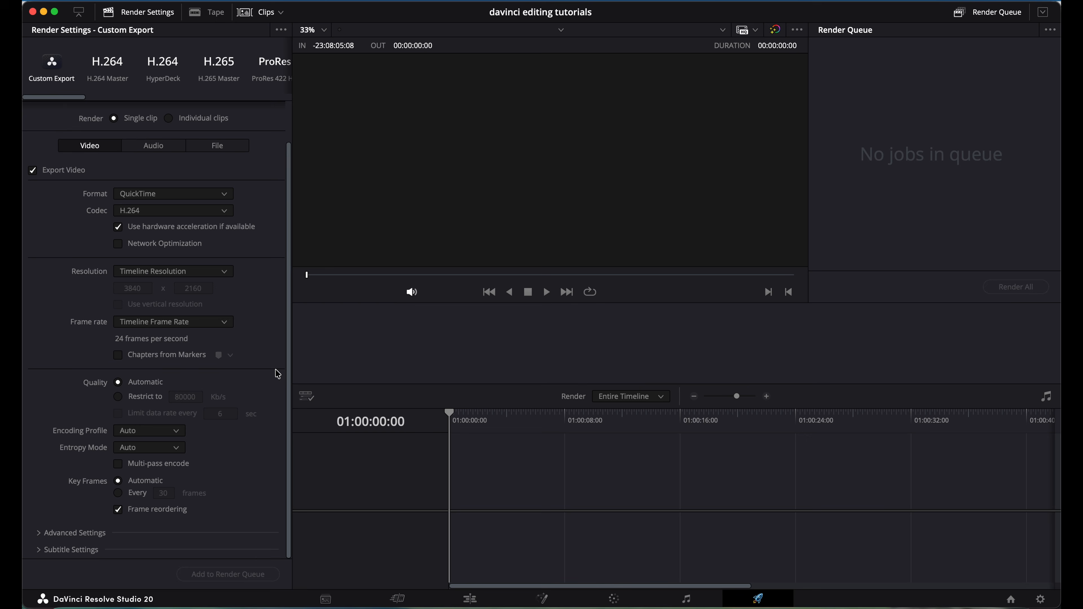
click(325, 599)
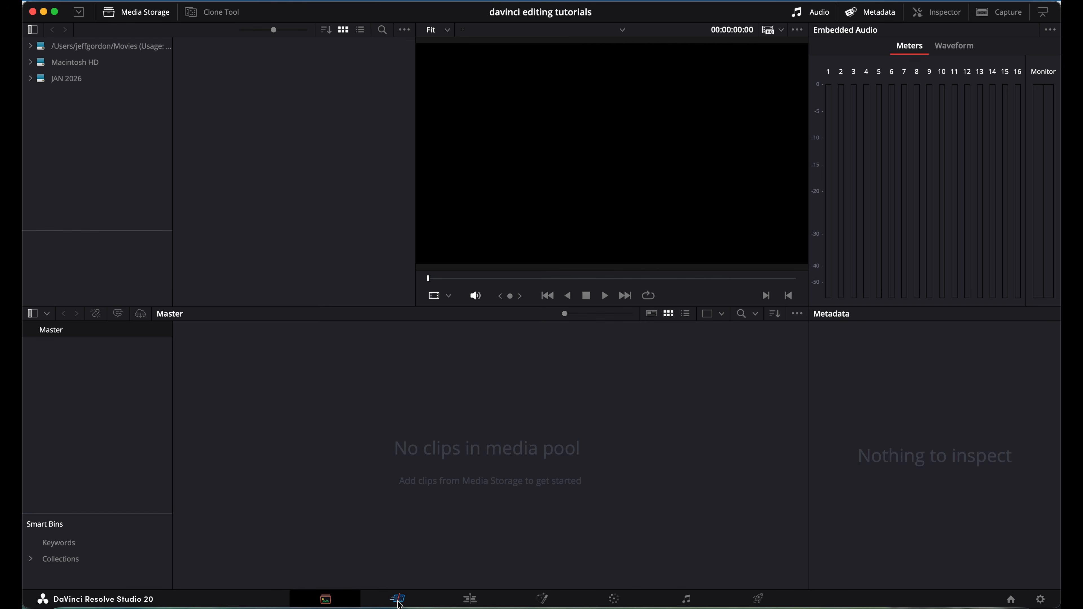
click(399, 599)
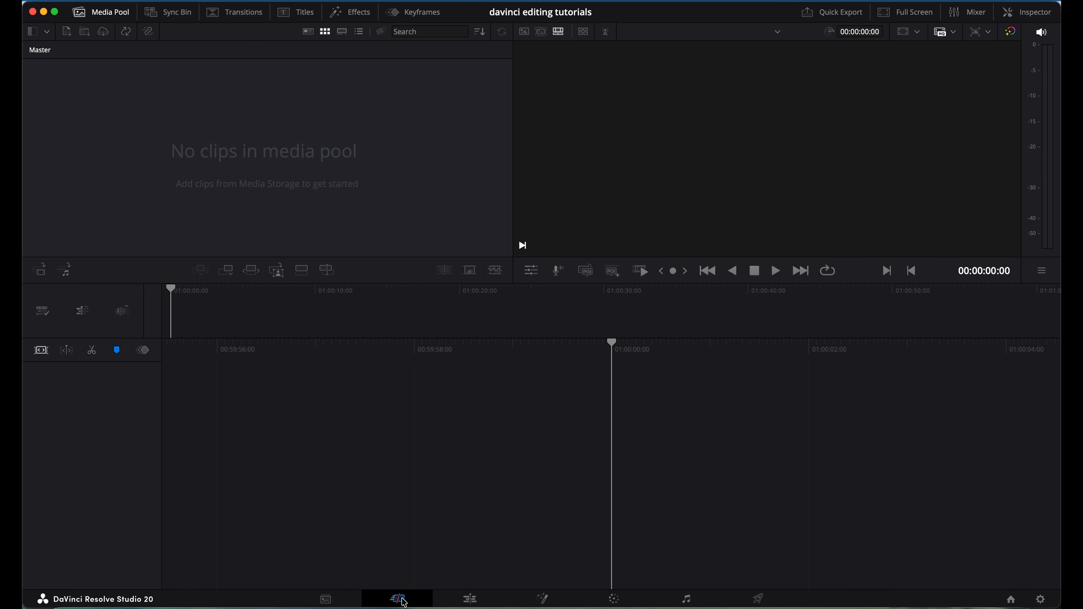
click(477, 602)
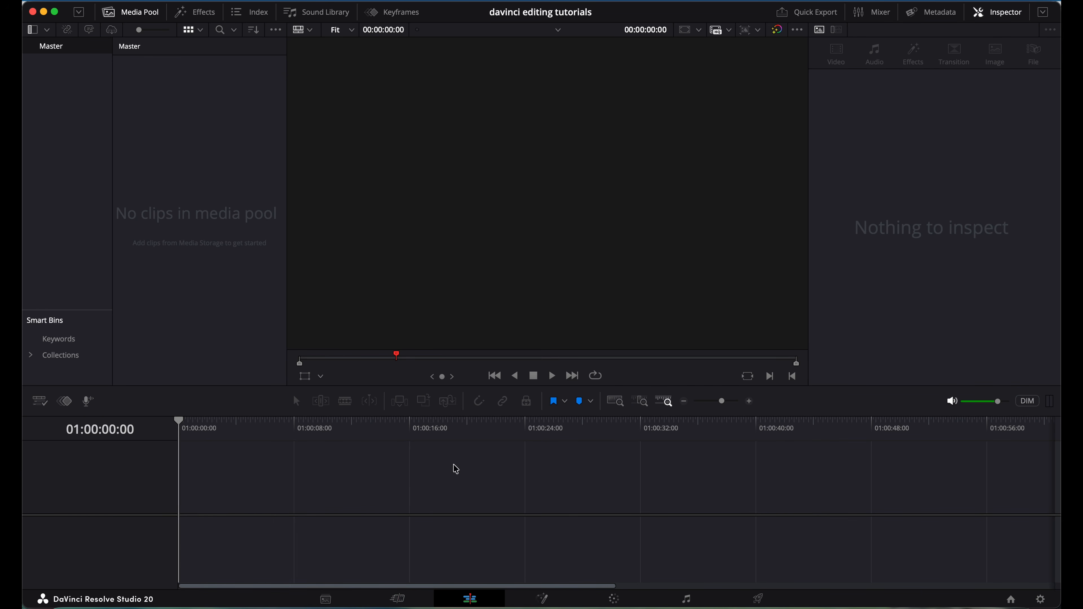
click(544, 598)
click(613, 600)
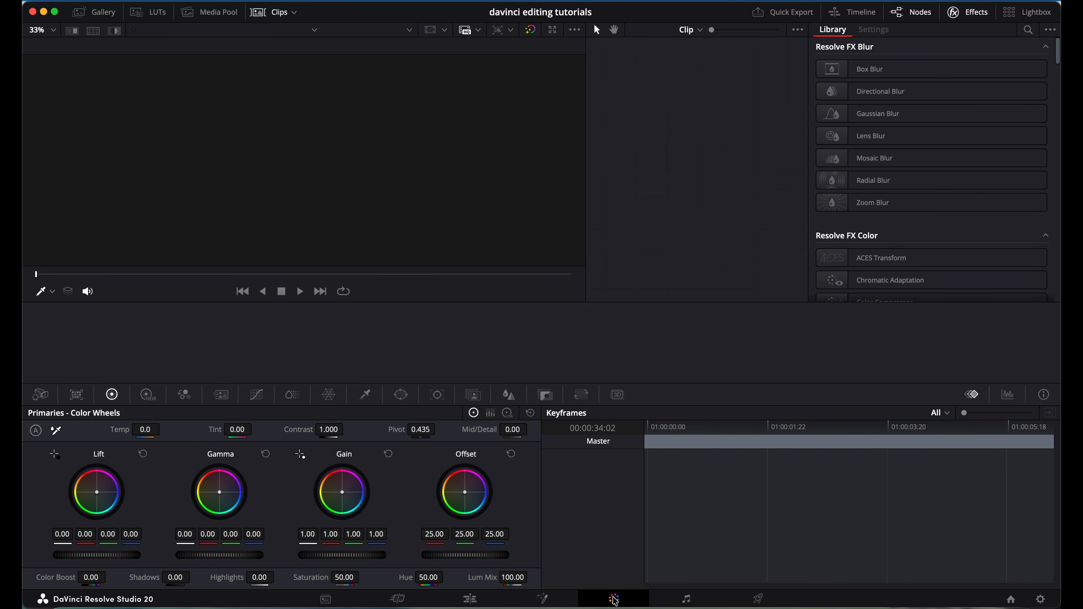
click(685, 599)
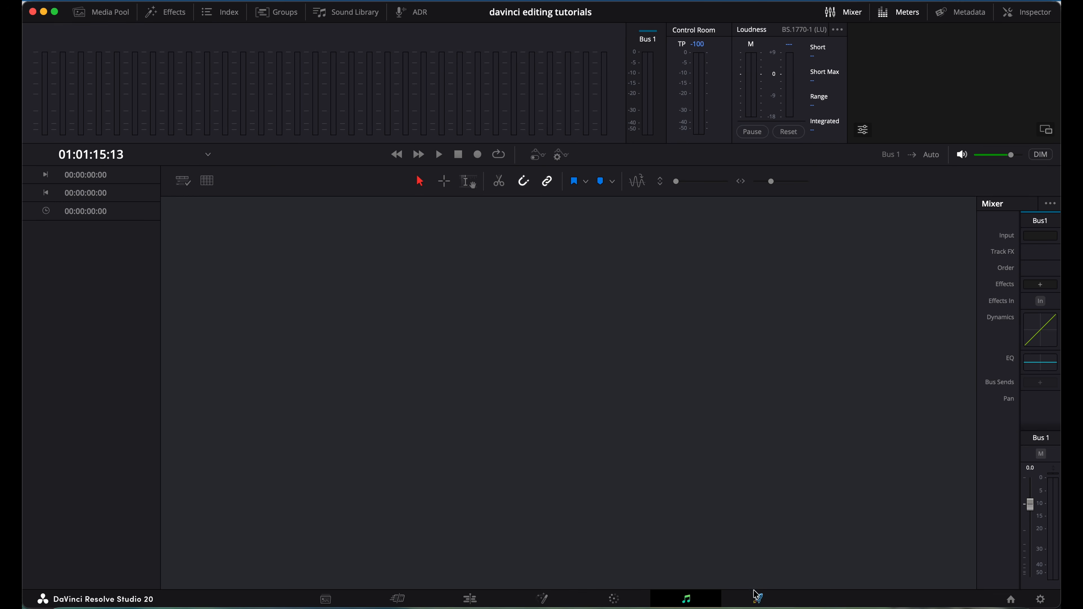
click(758, 600)
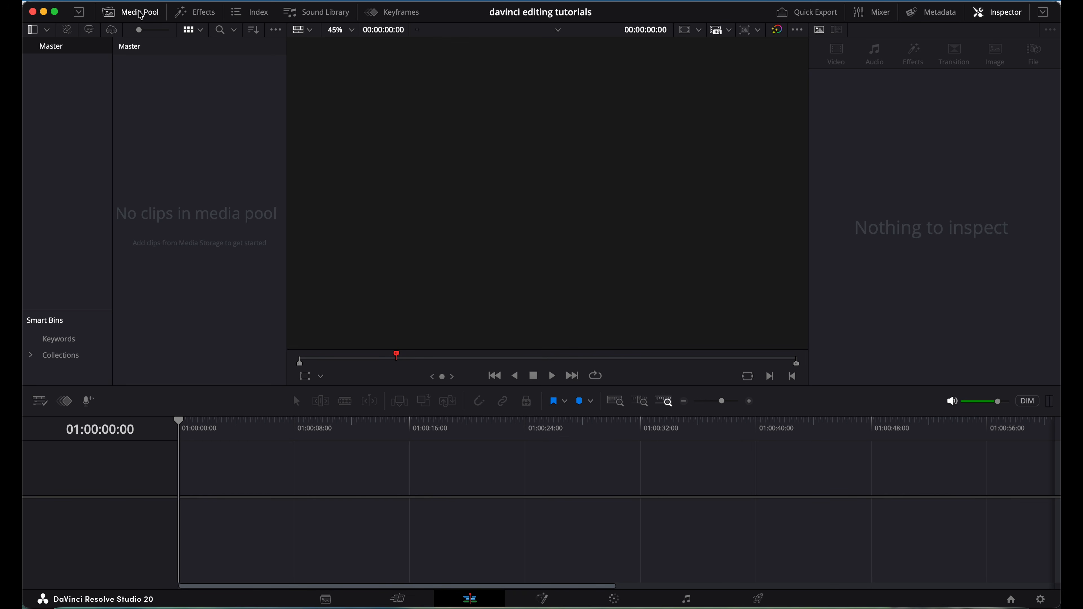
Browse the Effects library's video transitions, generators and effects, then switch to the Sound Library.
click(198, 16)
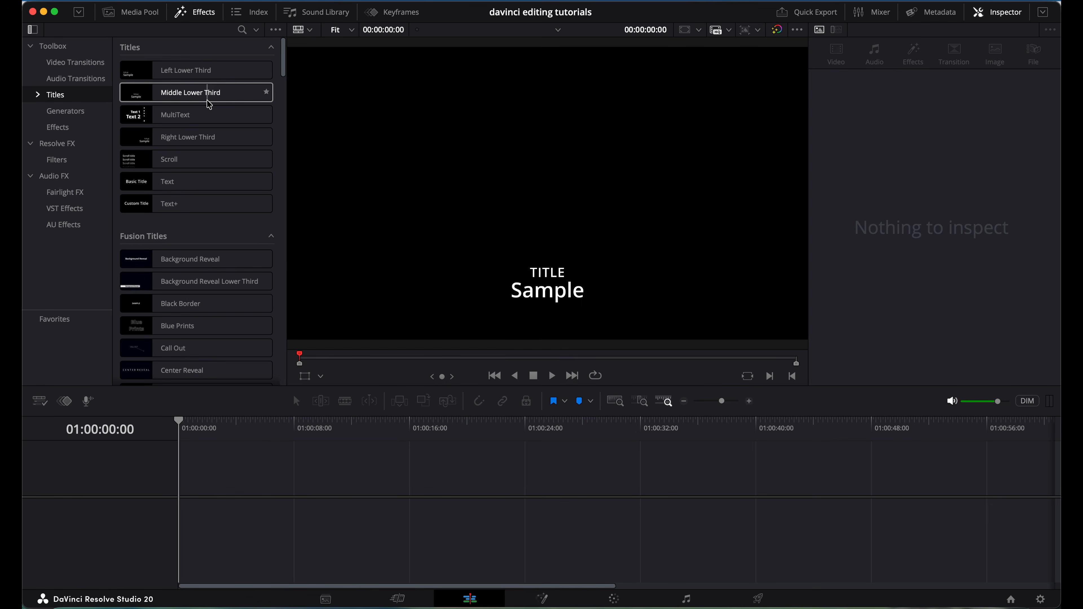
click(87, 65)
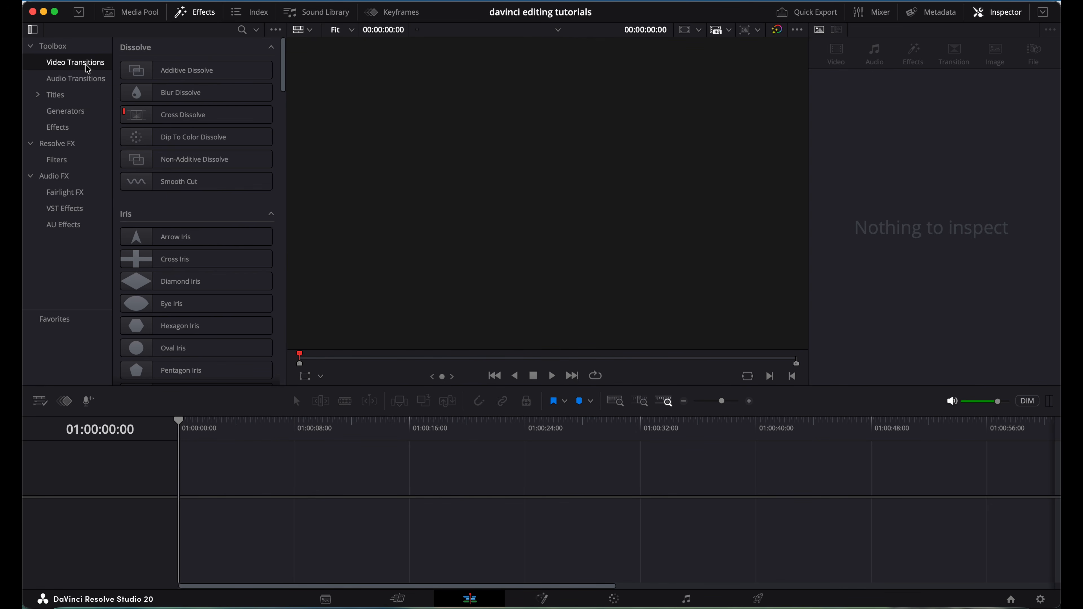
scroll(175, 204, down, 20)
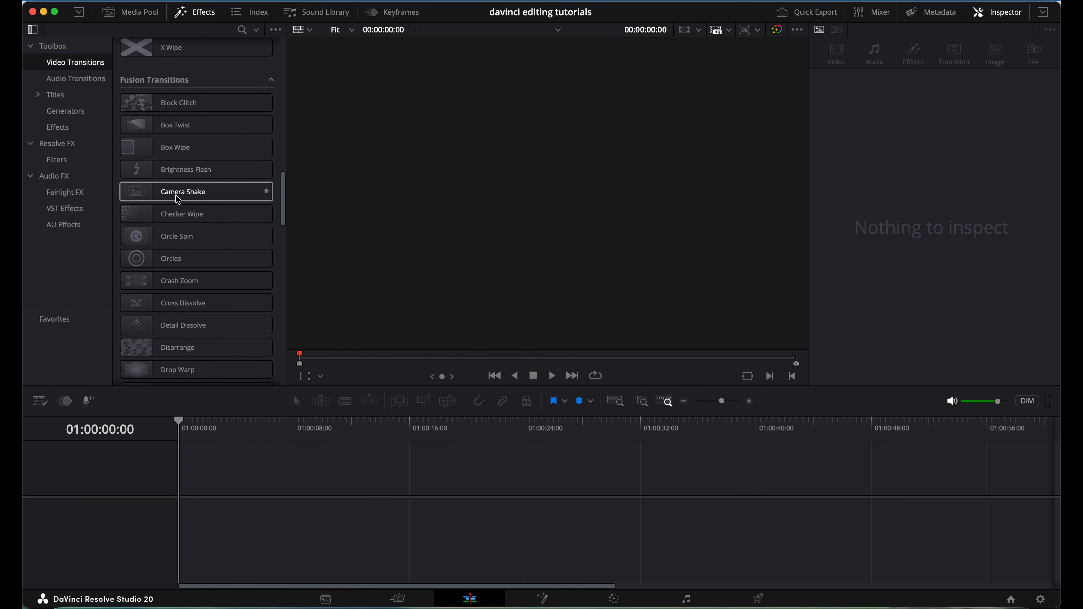
scroll(178, 199, down, 15)
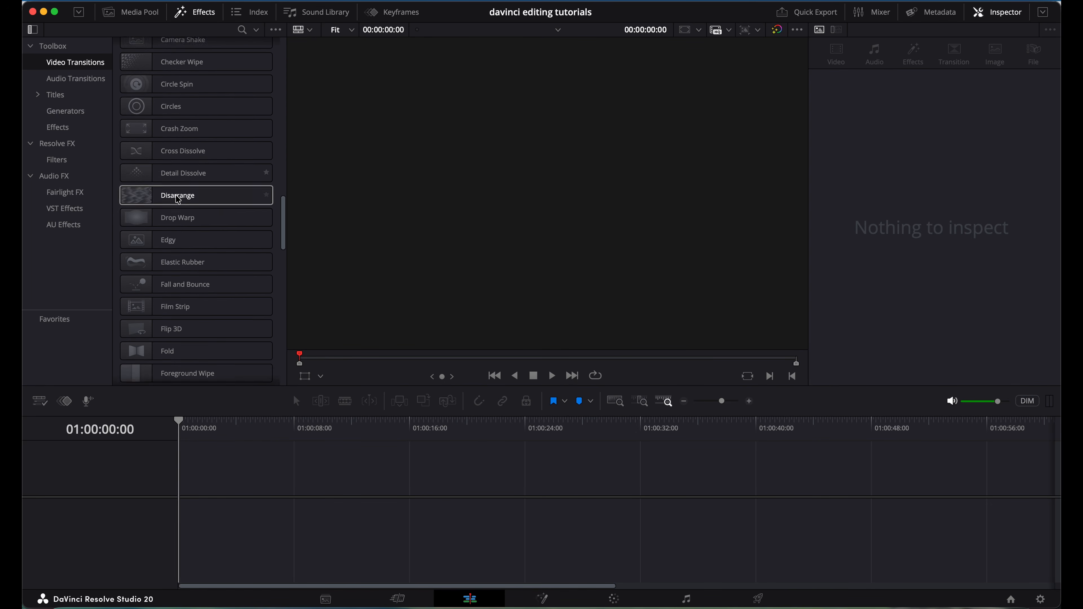
scroll(178, 199, down, 5)
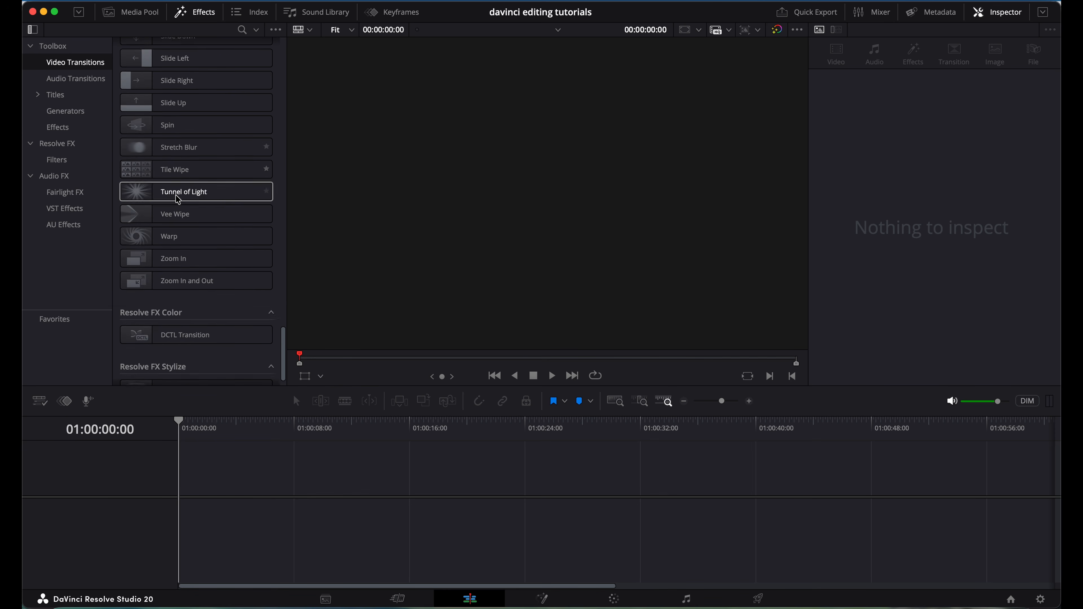
scroll(178, 199, up, 20)
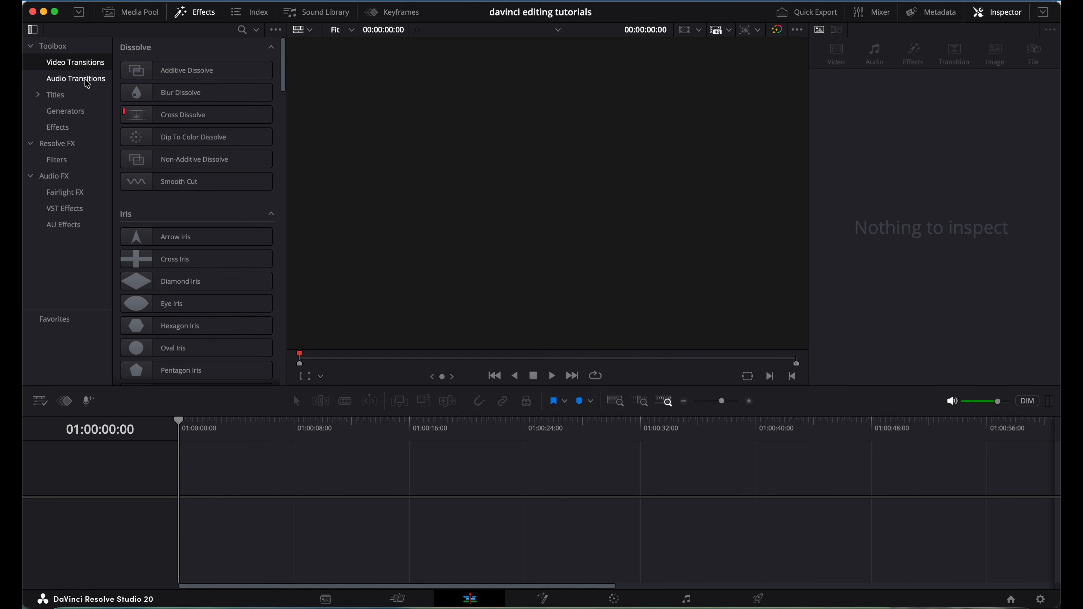
click(61, 115)
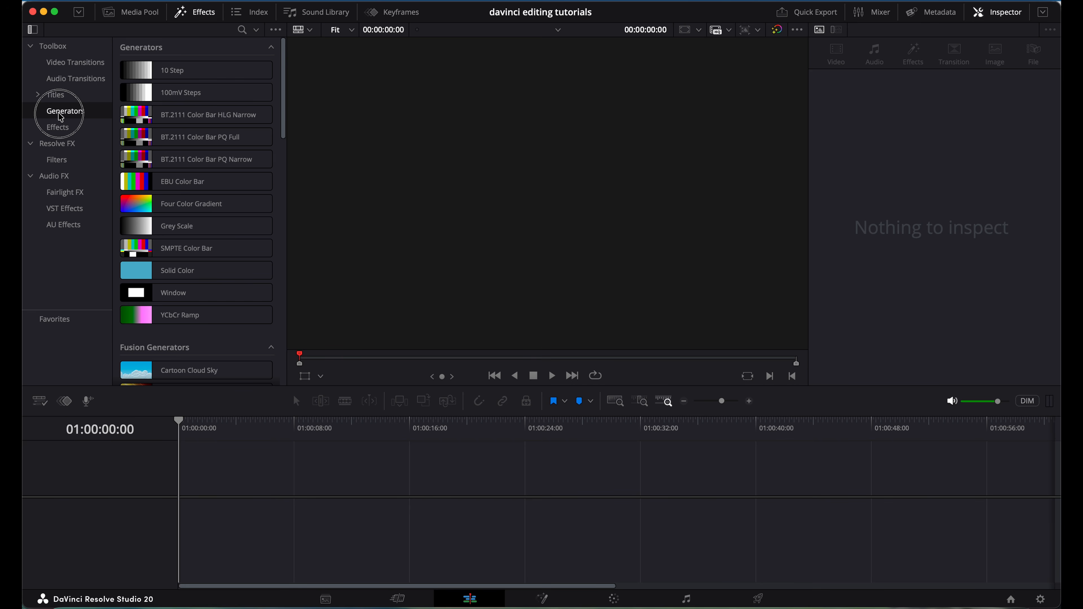
scroll(138, 150, down, 12)
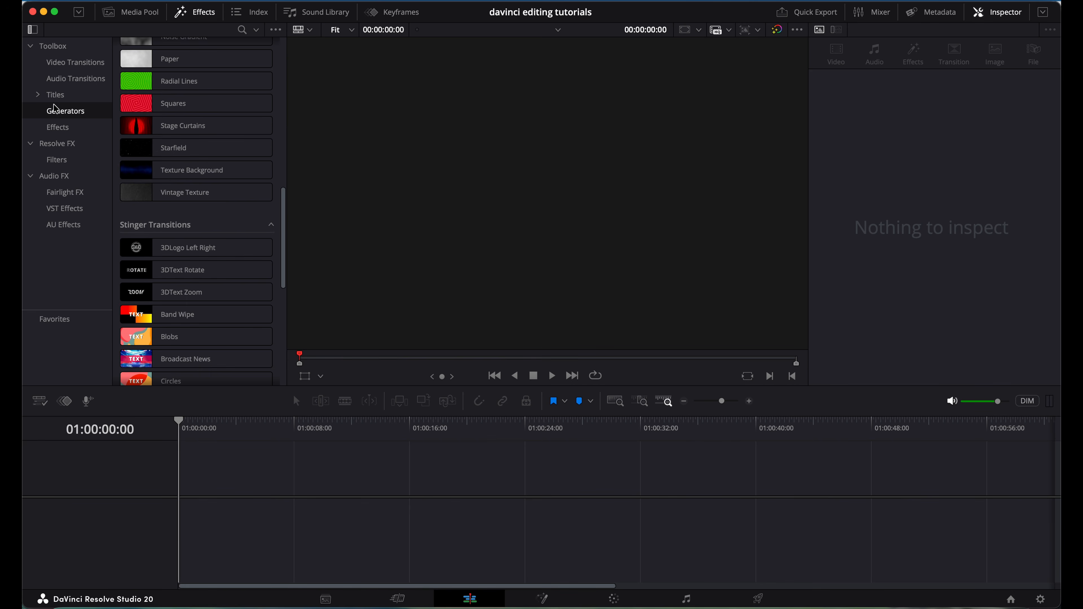
click(56, 128)
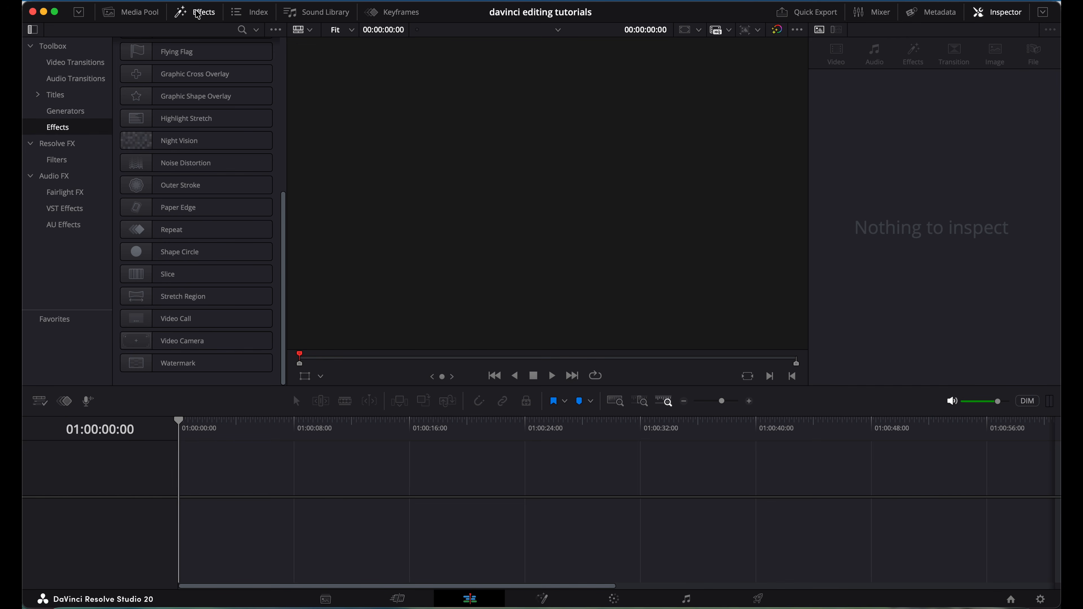
click(258, 12)
click(302, 18)
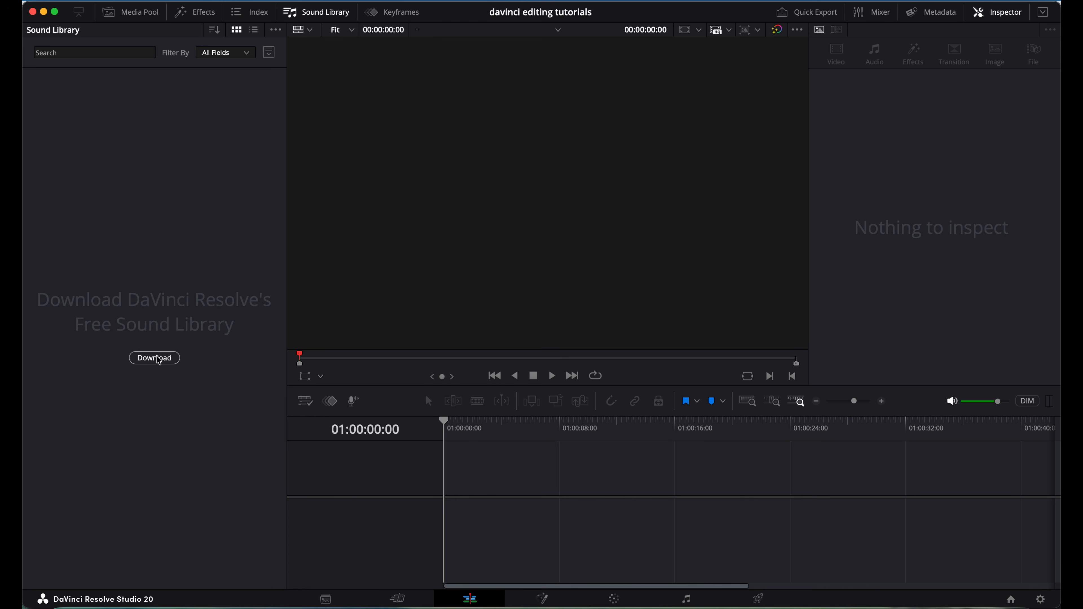
Open the Keyframes editor, try the Mixer and Fairlight page, then close the Mixer on Edit.
click(391, 17)
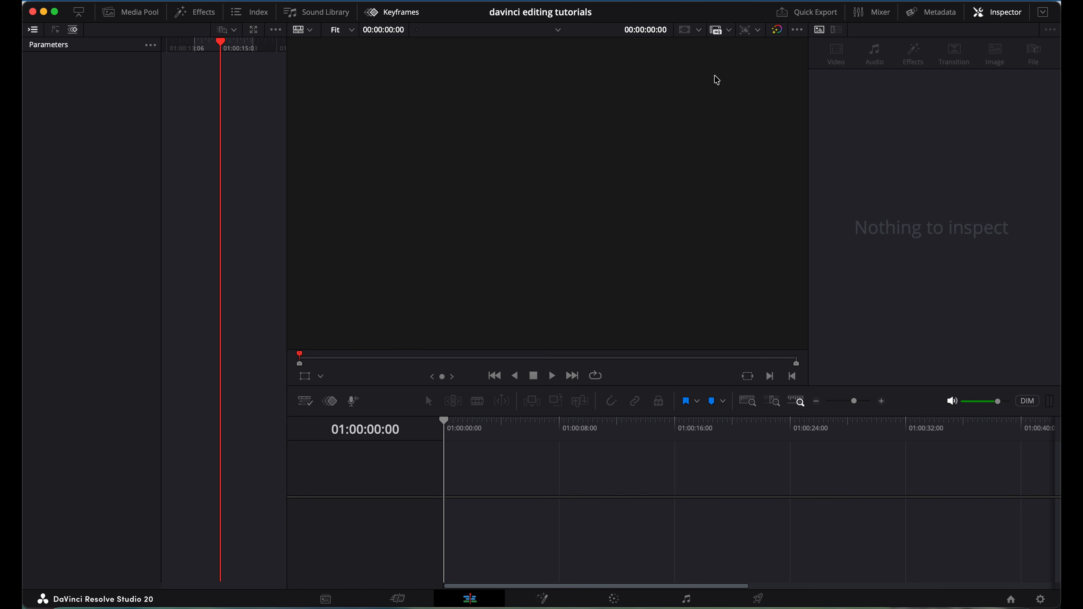
click(878, 16)
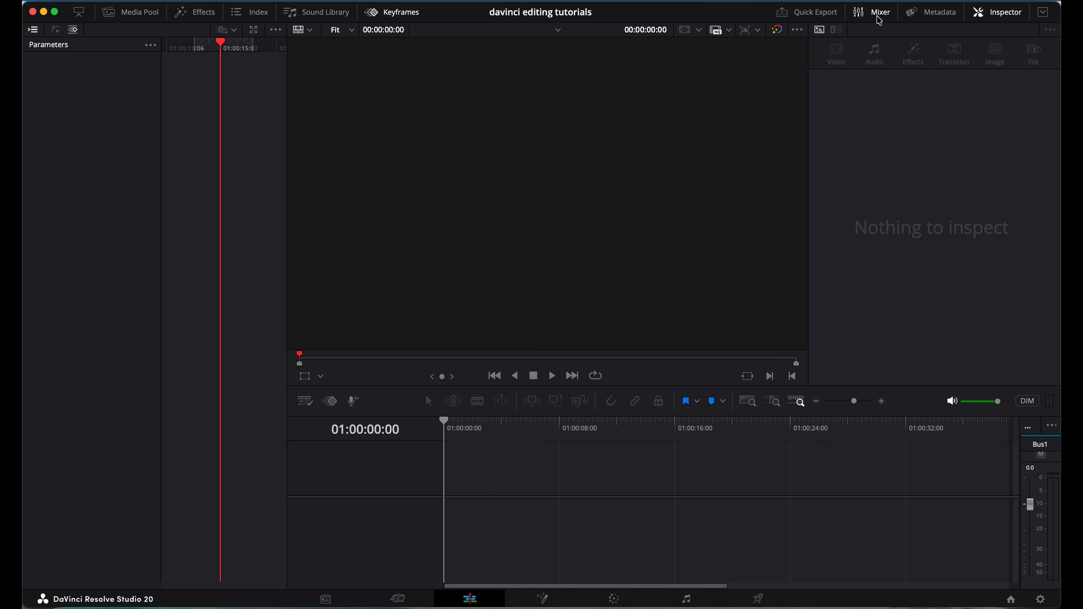
click(877, 17)
click(877, 16)
click(687, 600)
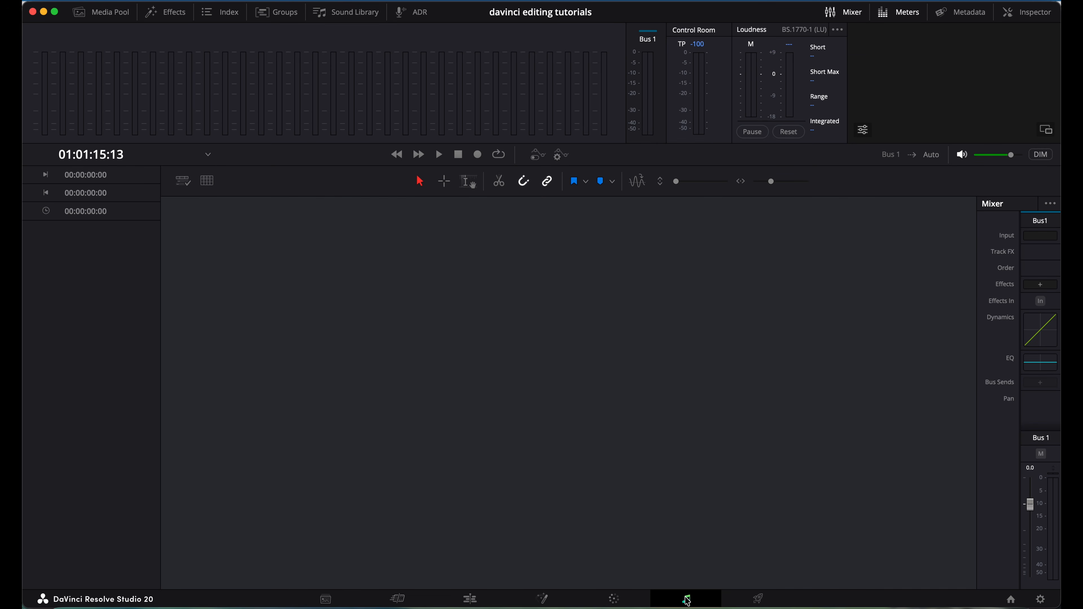
click(470, 599)
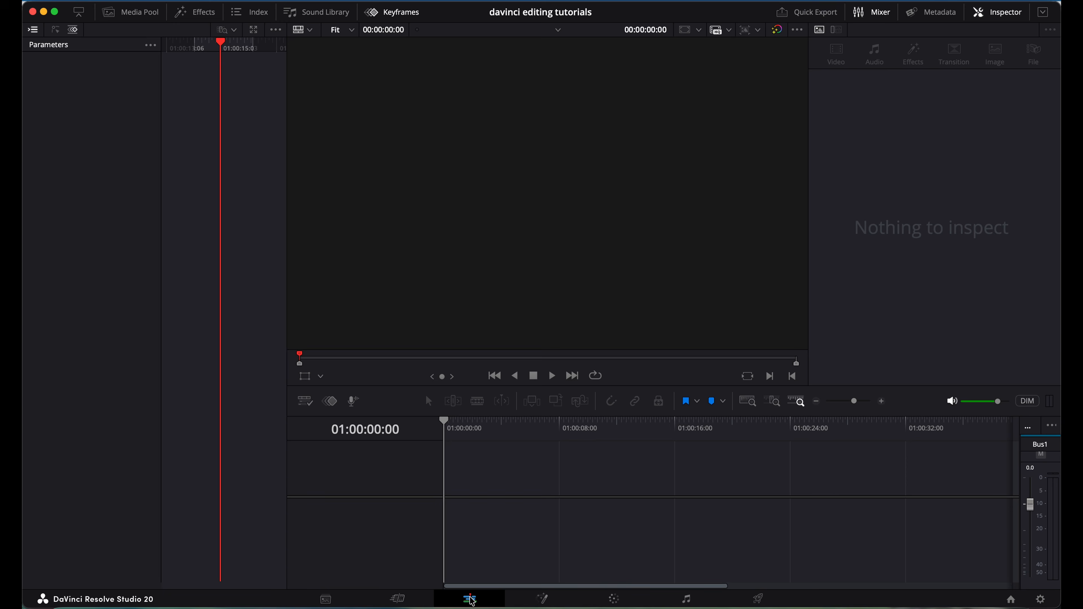
click(876, 13)
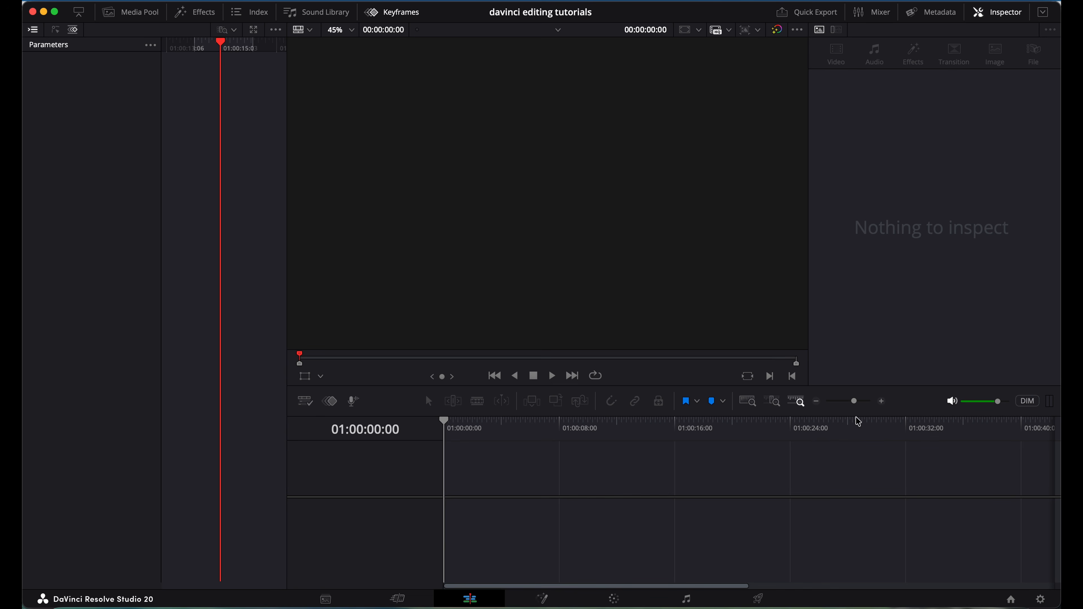
Open the Project Manager, close and reopen it, and scroll through the local projects.
click(1011, 600)
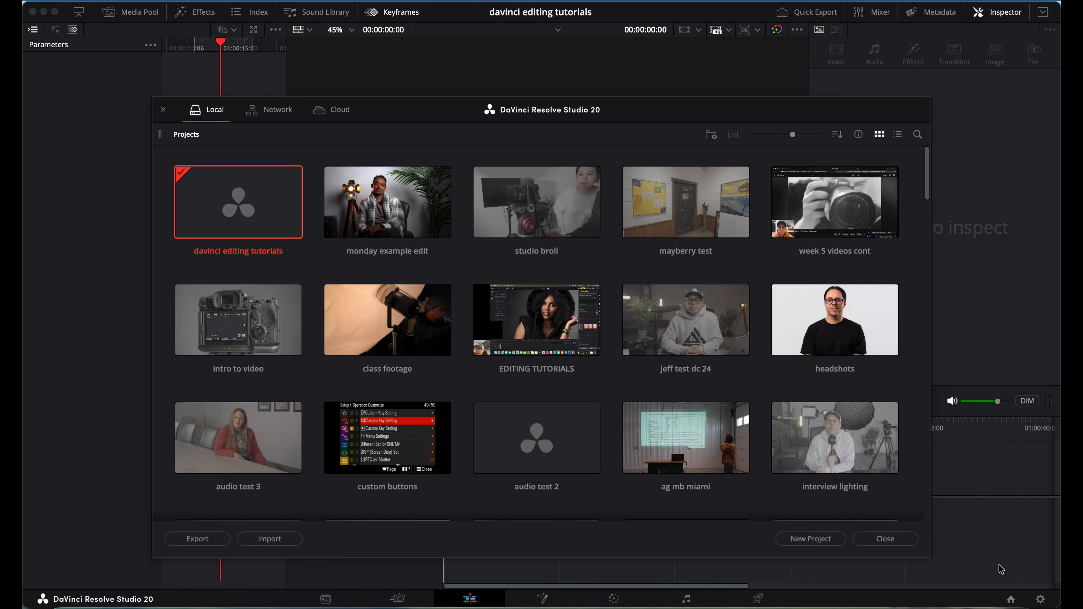
click(163, 110)
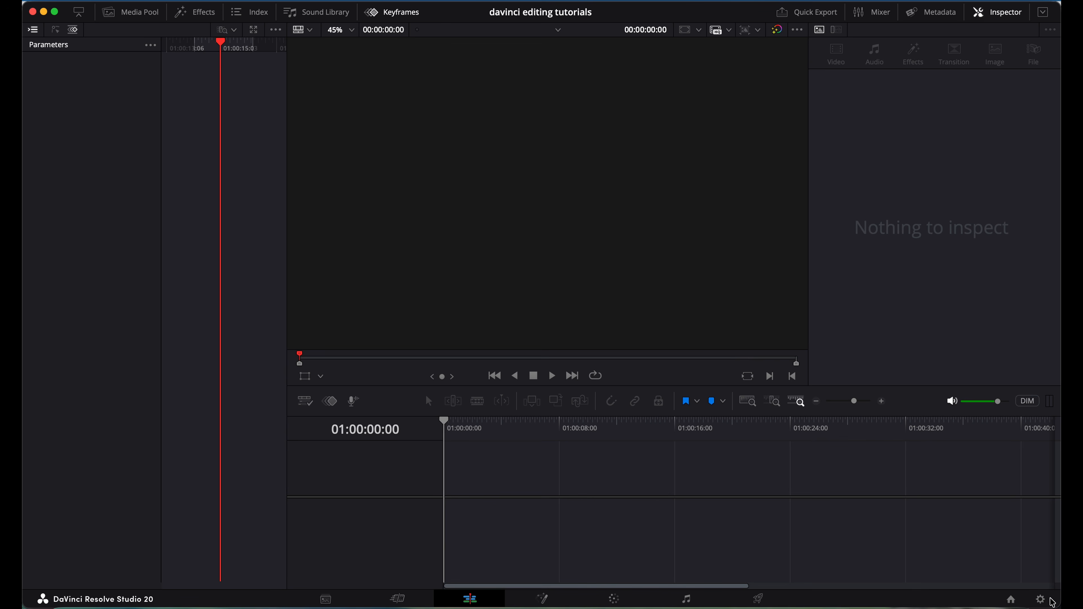
click(1011, 600)
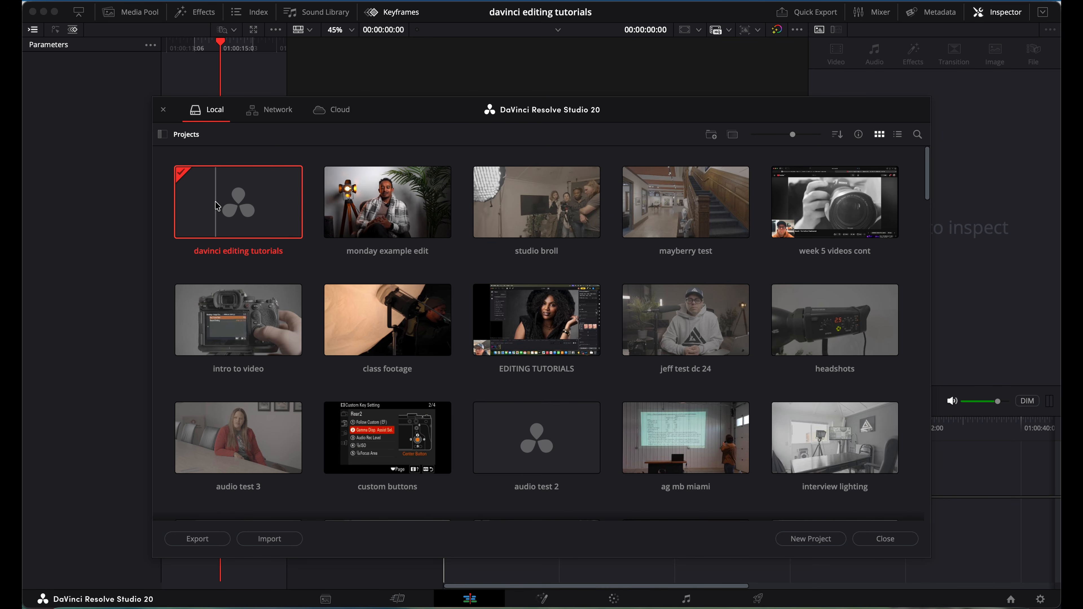
scroll(423, 295, down, 5)
scroll(422, 293, up, 5)
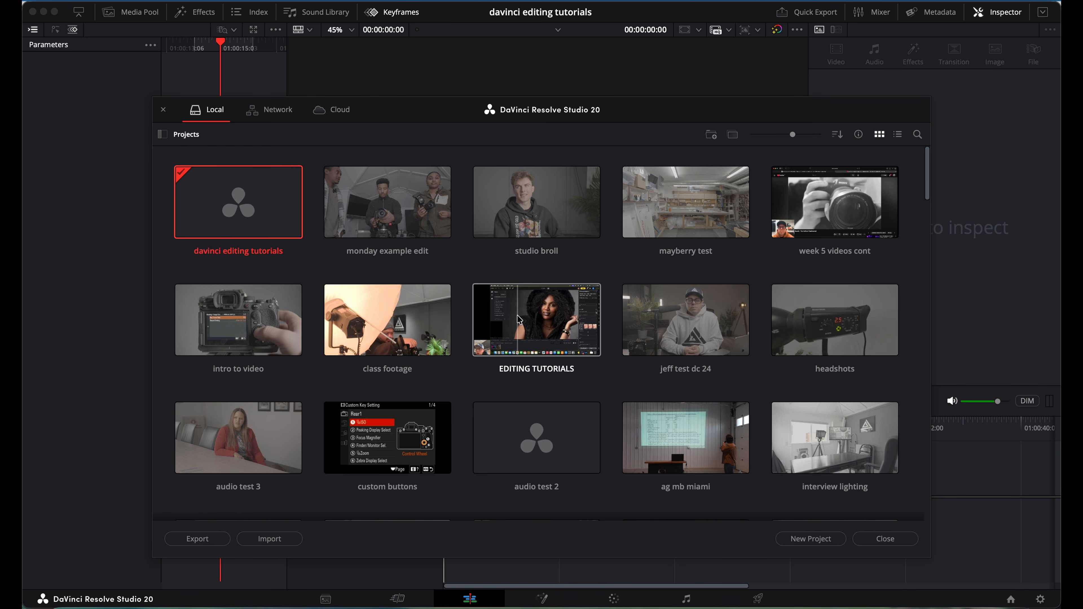
scroll(477, 284, down, 10)
scroll(478, 290, up, 10)
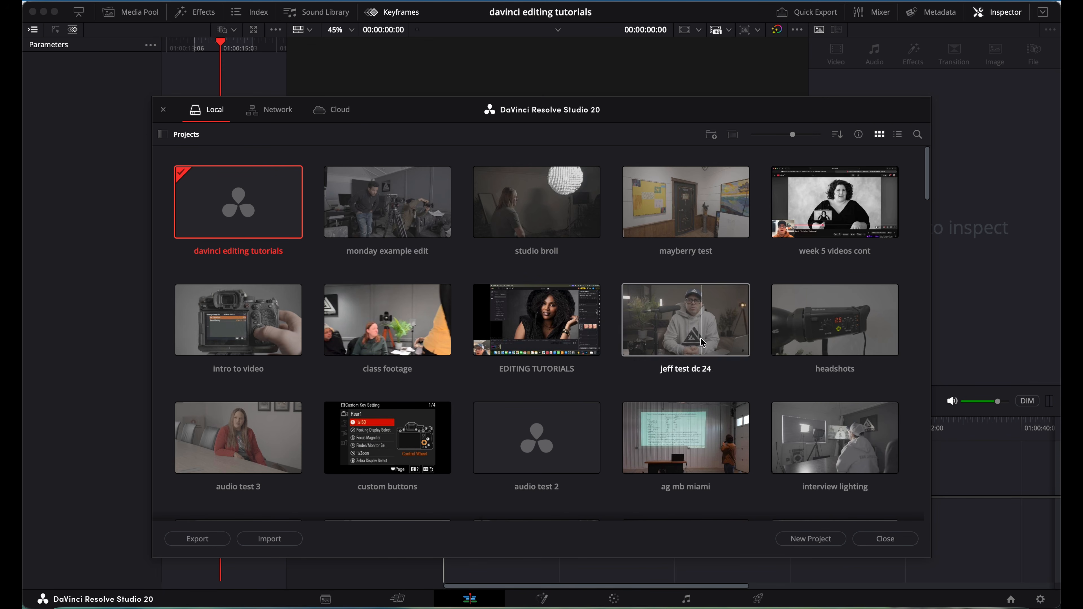
Create the project 'tutorial edit' with its media location set to the JAN 2026 drive.
click(808, 539)
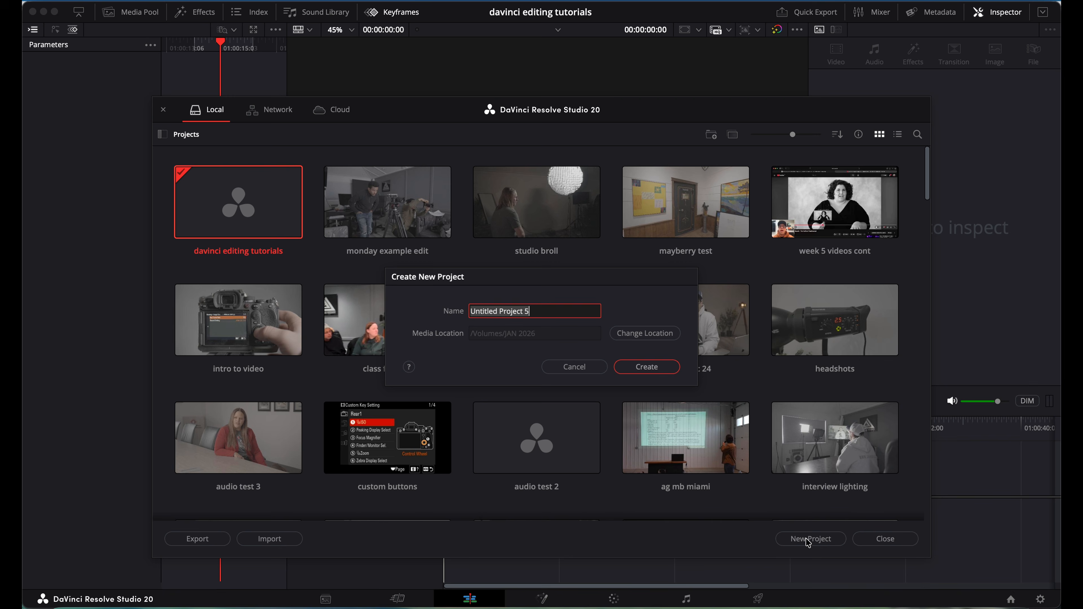
text(tu)
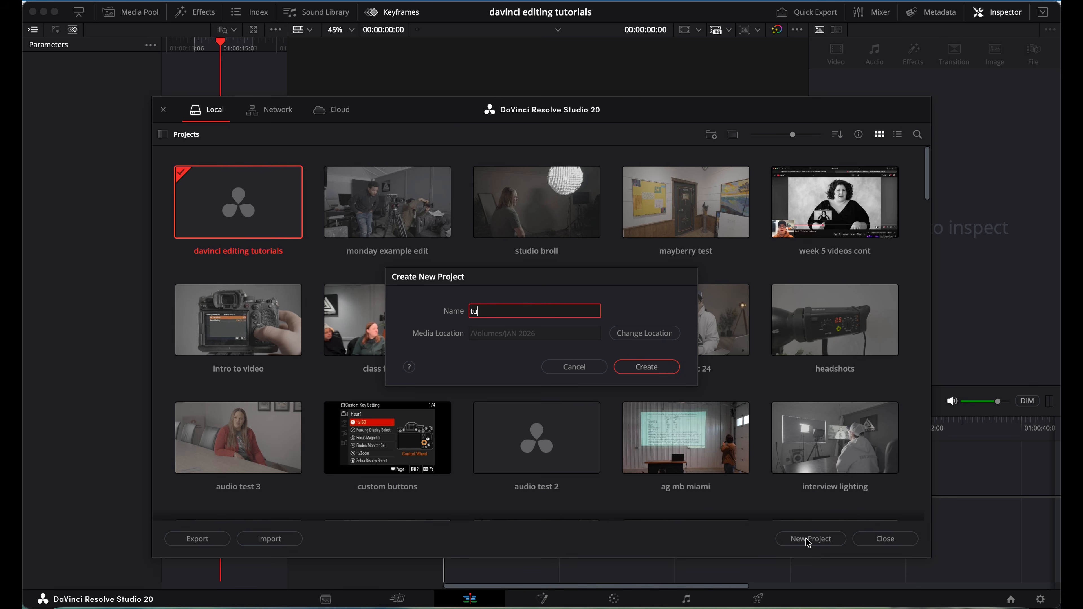
text(torial edit)
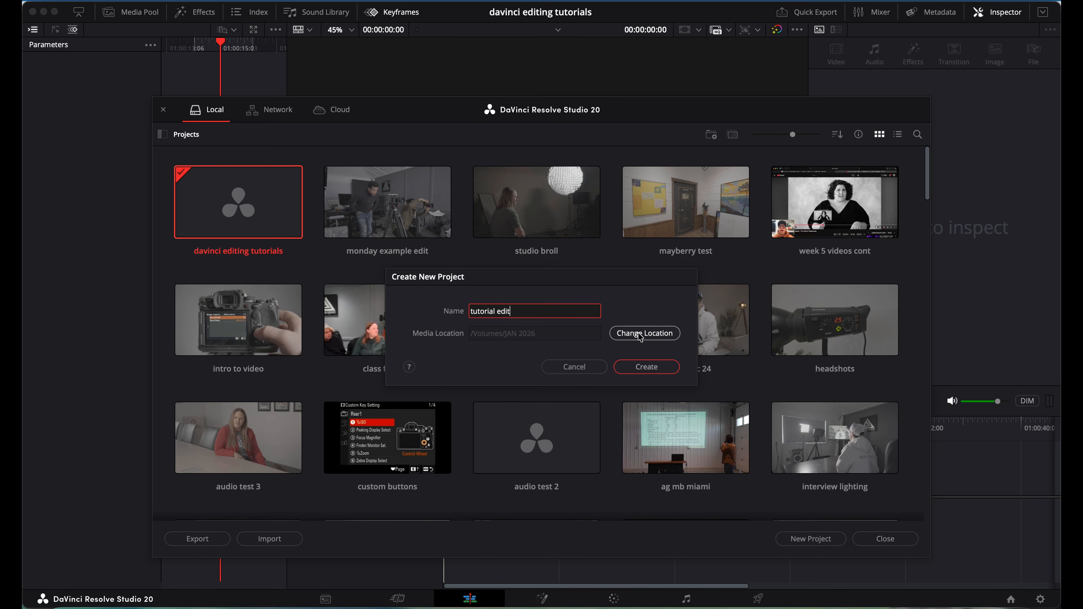
click(645, 334)
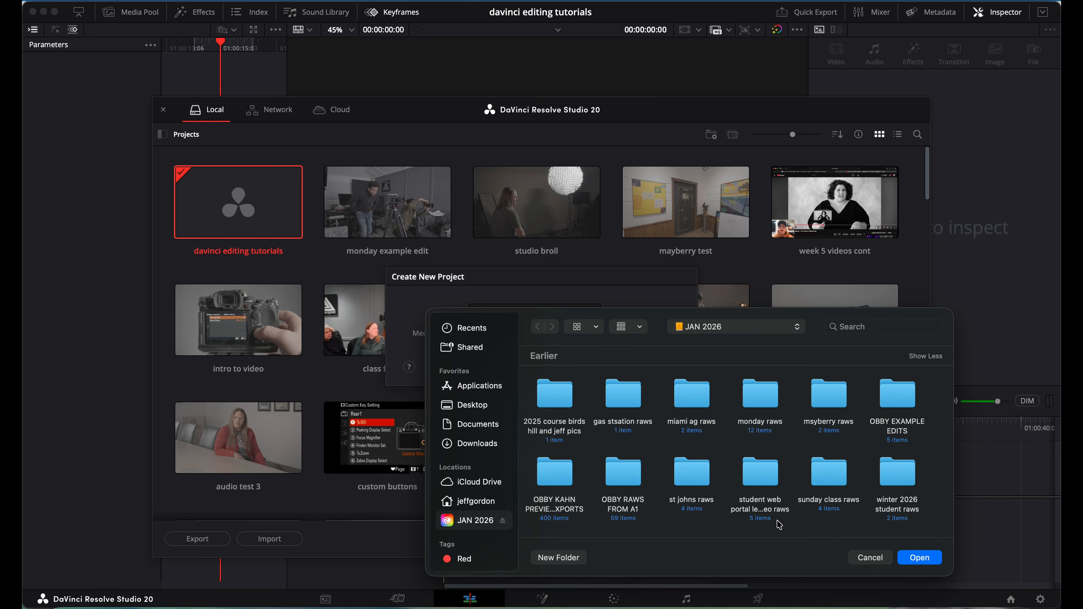
click(923, 559)
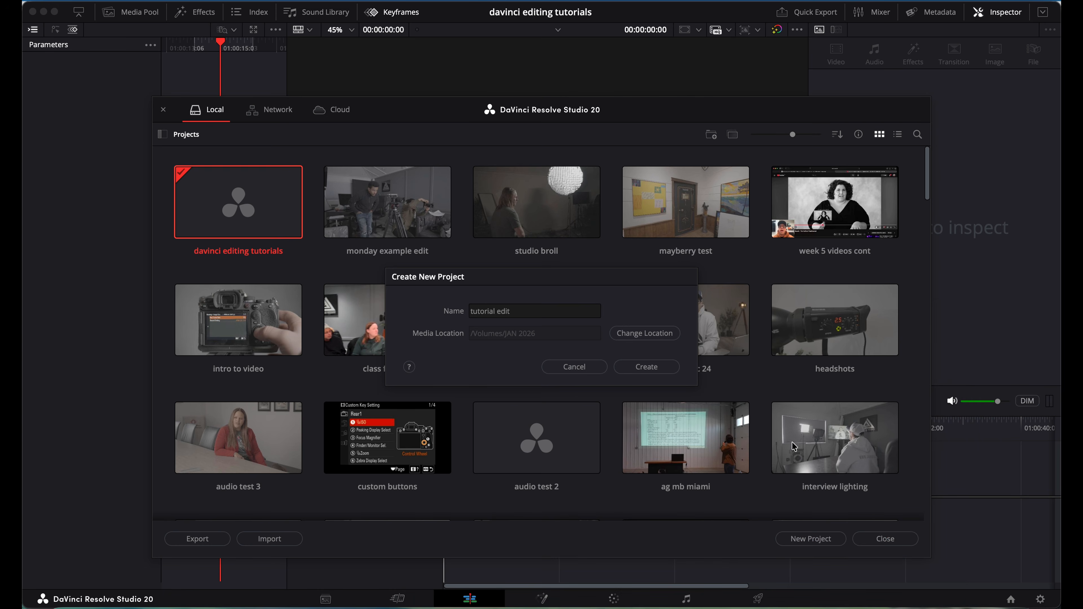
click(641, 371)
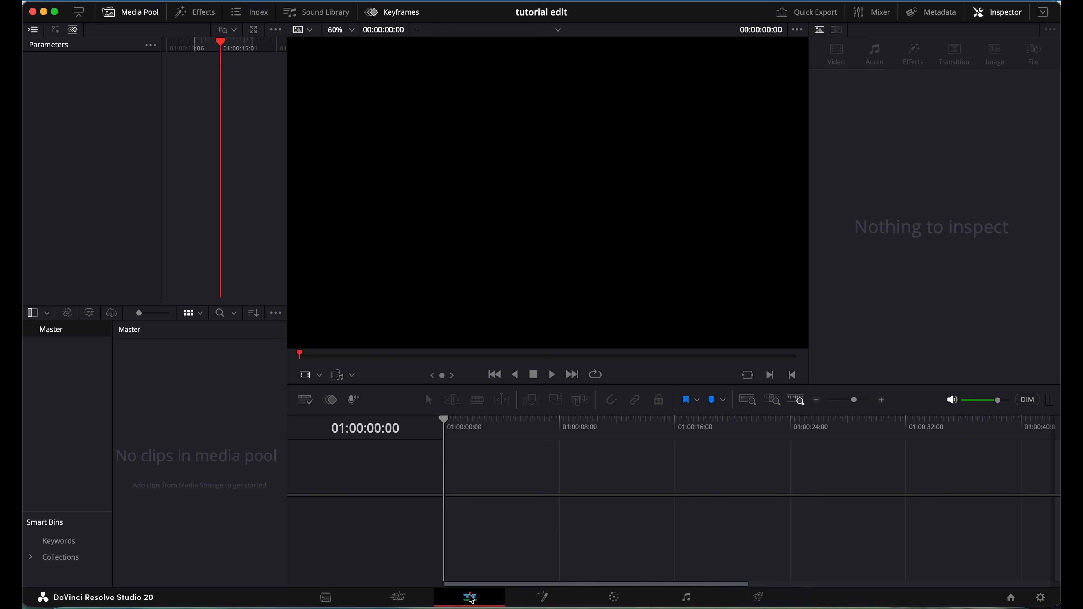
Drag the editing tutorial footage folder from Finder into the Media Pool, choosing Don't Change for frame rate.
click(68, 603)
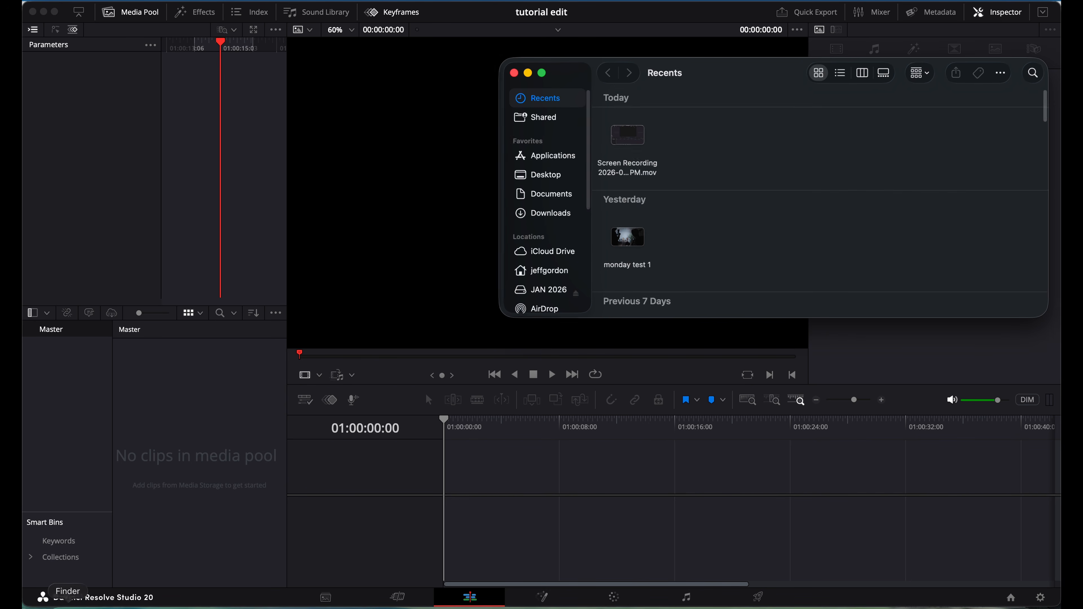
click(547, 292)
click(629, 255)
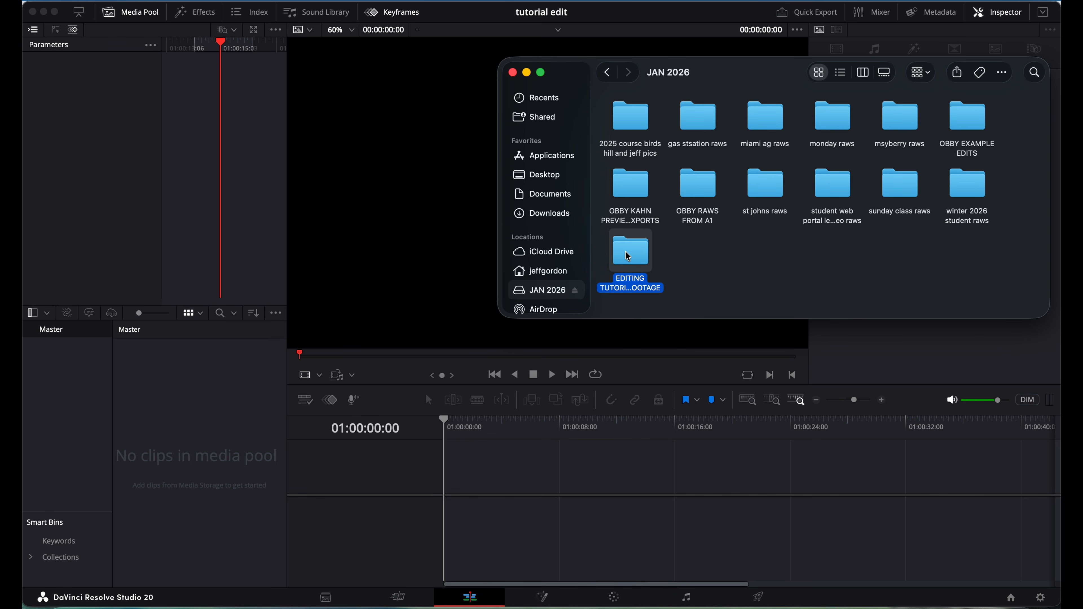
drag(633, 254, 184, 430)
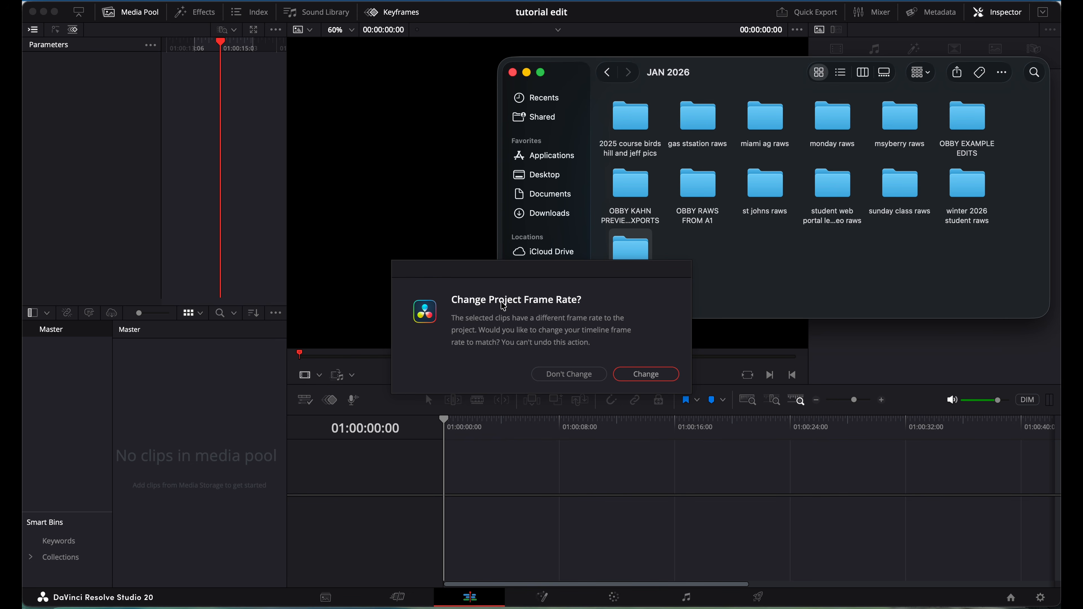
click(574, 348)
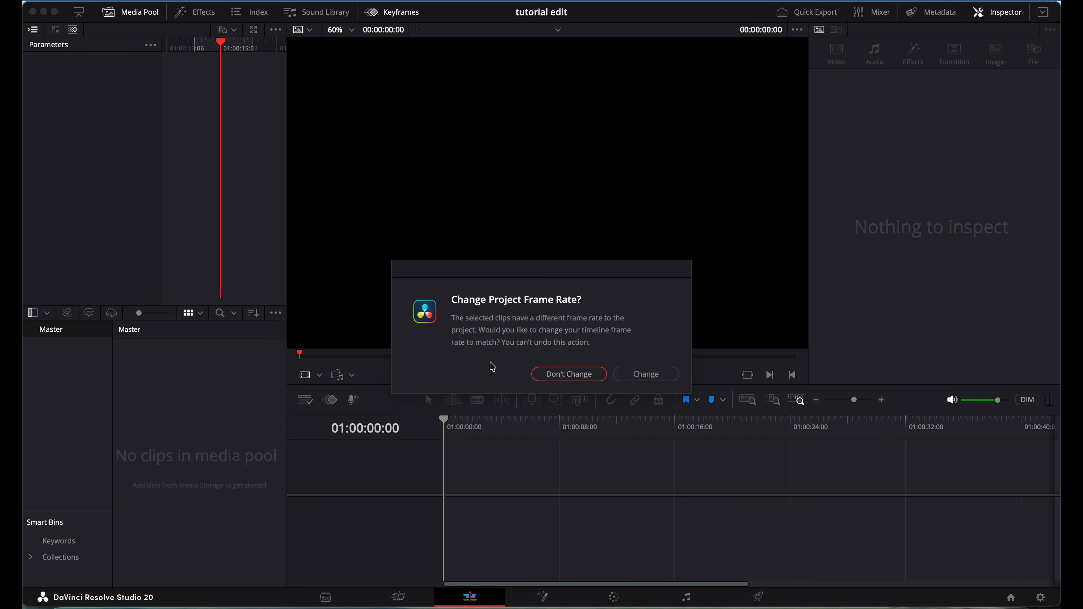
click(568, 376)
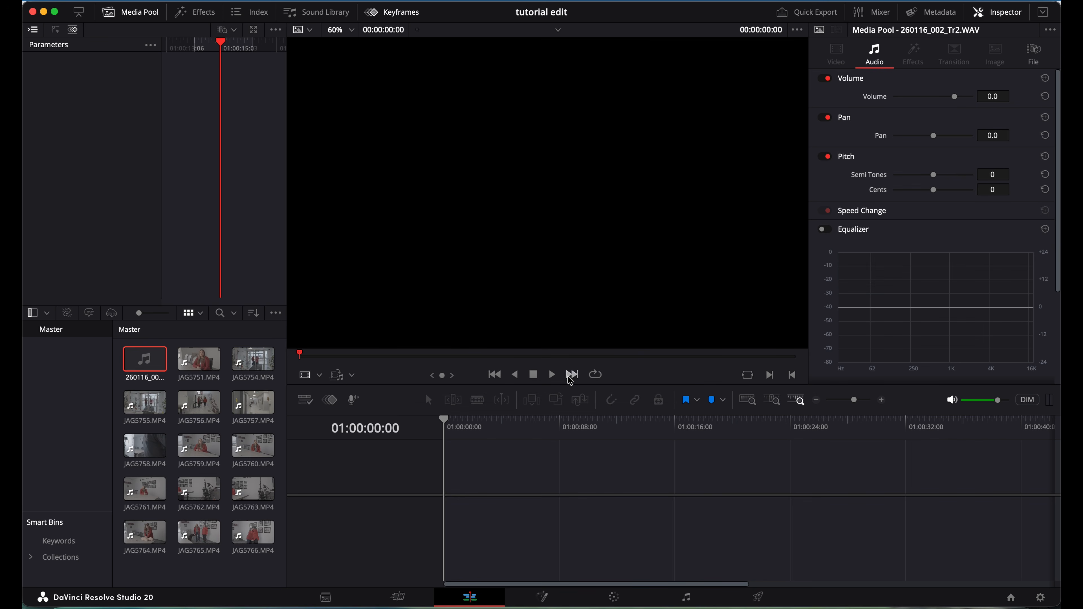
Play the separate WAV recording, then play JAG5751, and select both clips together.
click(202, 407)
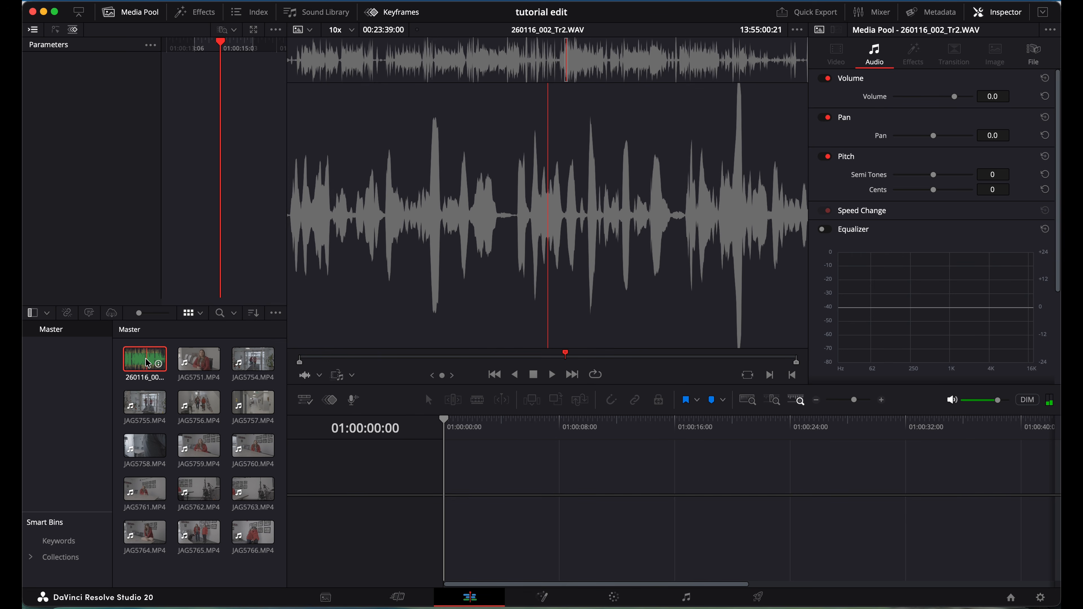
key(space)
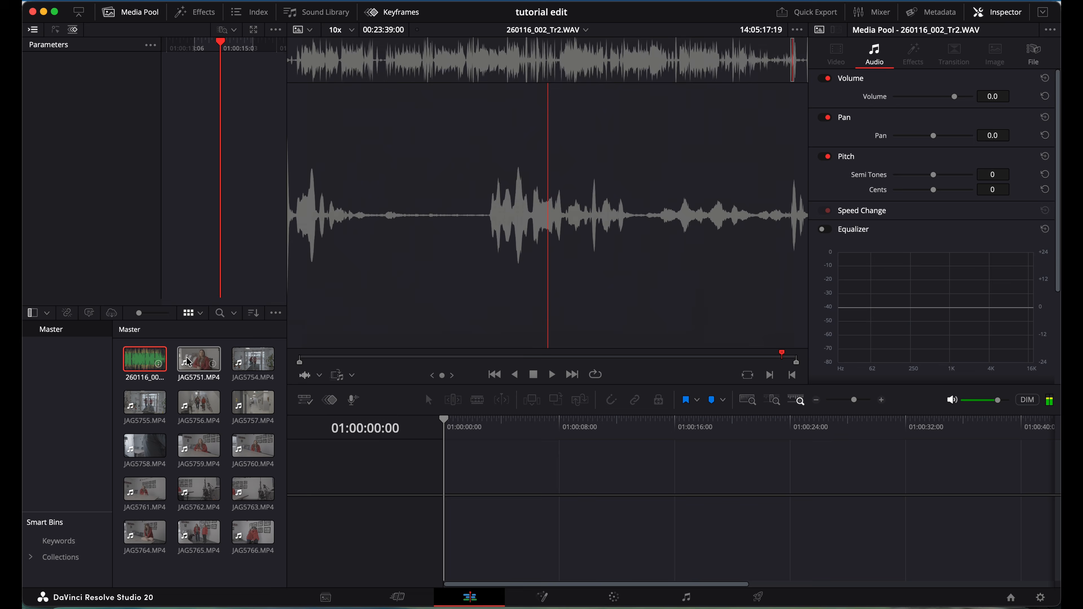
click(202, 364)
key(space)
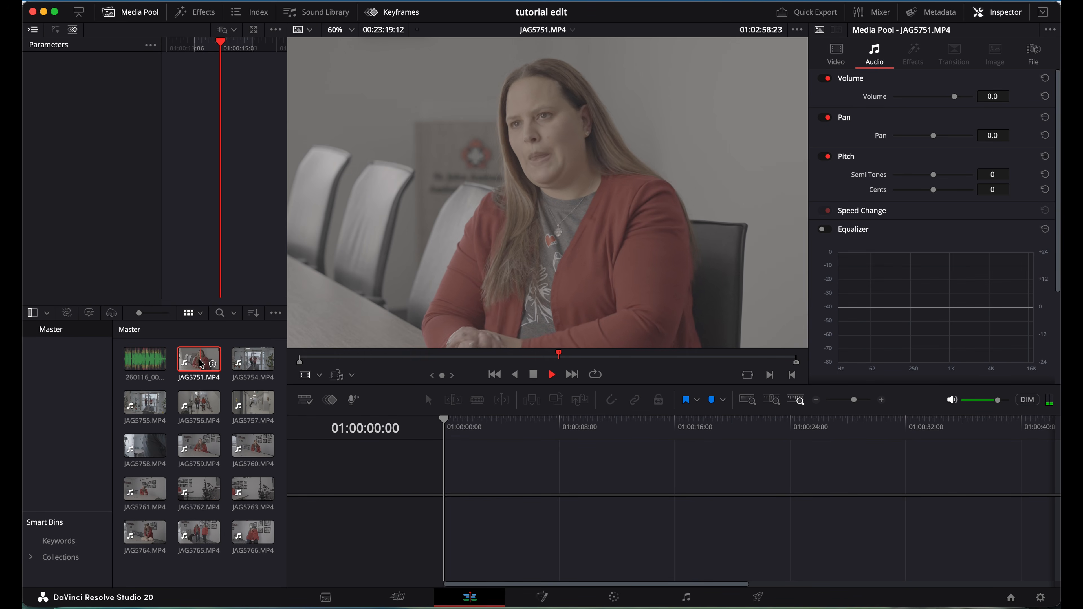
click(638, 356)
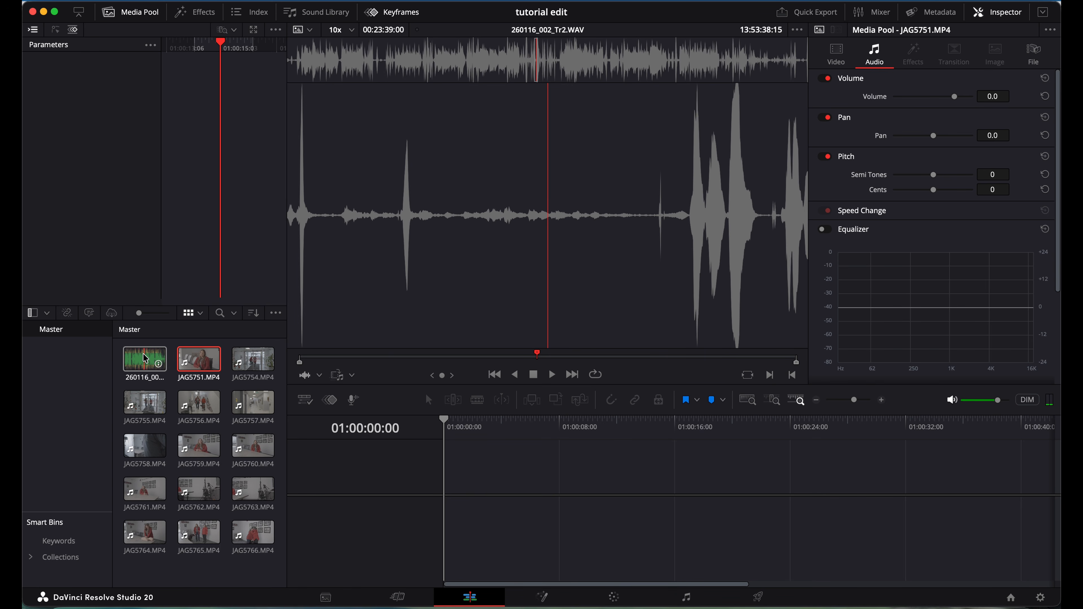
super+click(145, 359)
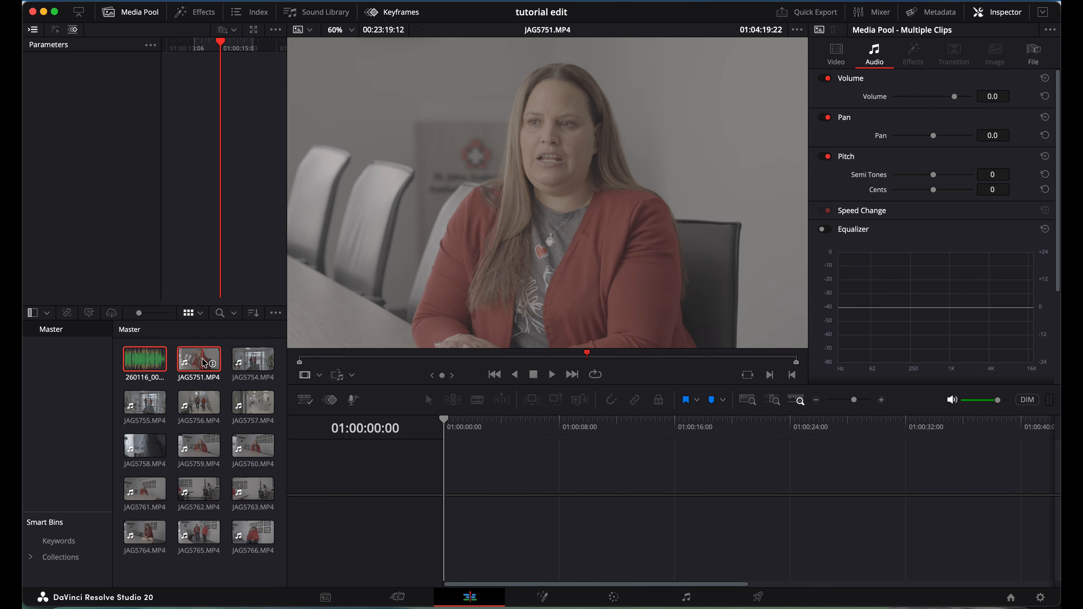
Auto-sync the WAV recording to JAG5751 using the Waveform method, then deselect the clips.
right_click(205, 363)
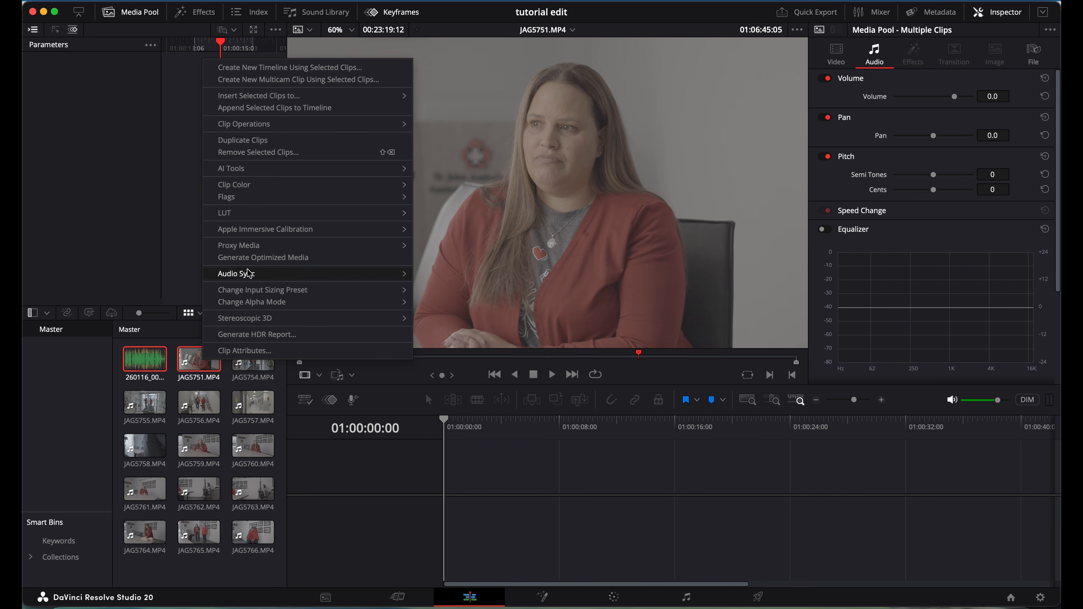
mouse_move(239, 279)
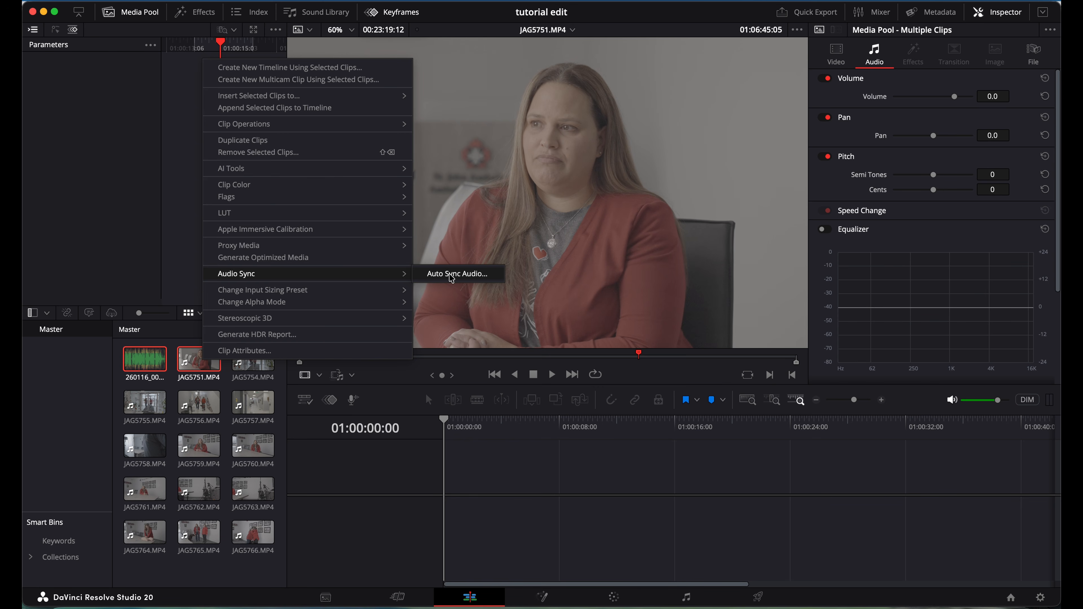
click(451, 279)
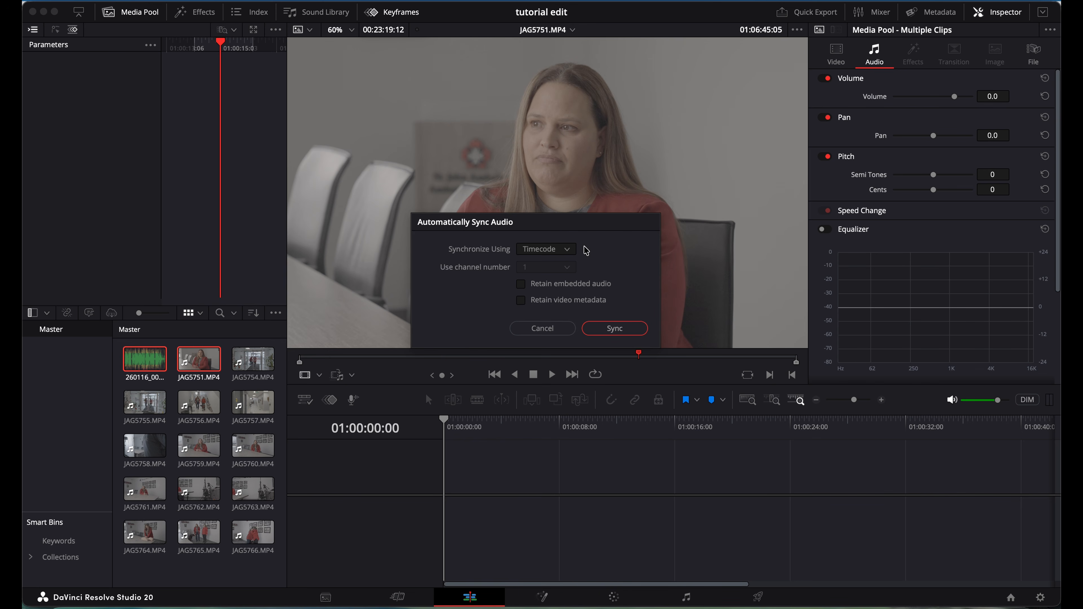
click(564, 252)
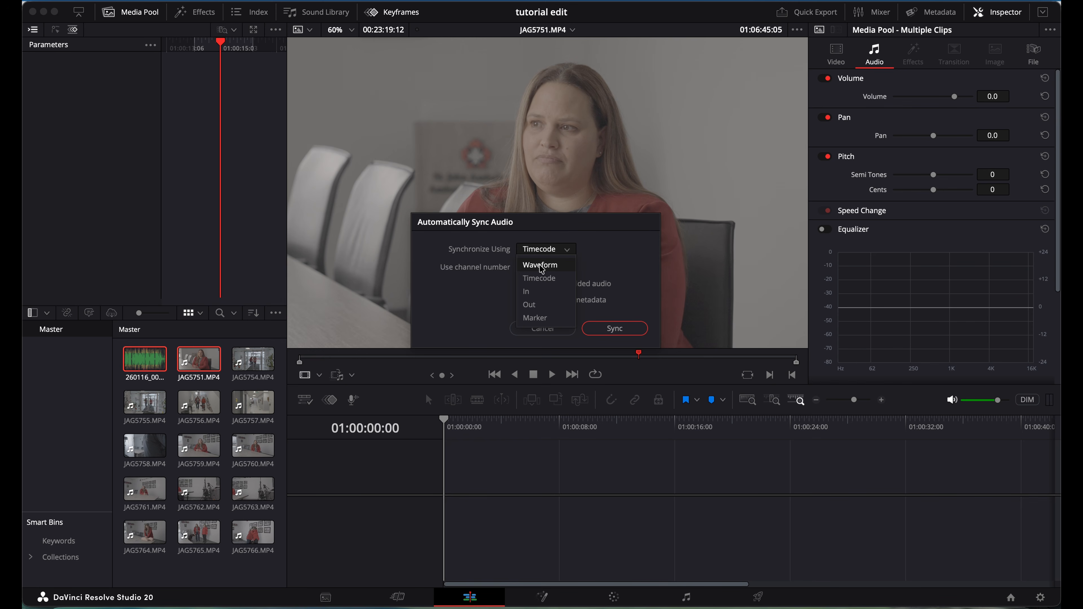
click(540, 265)
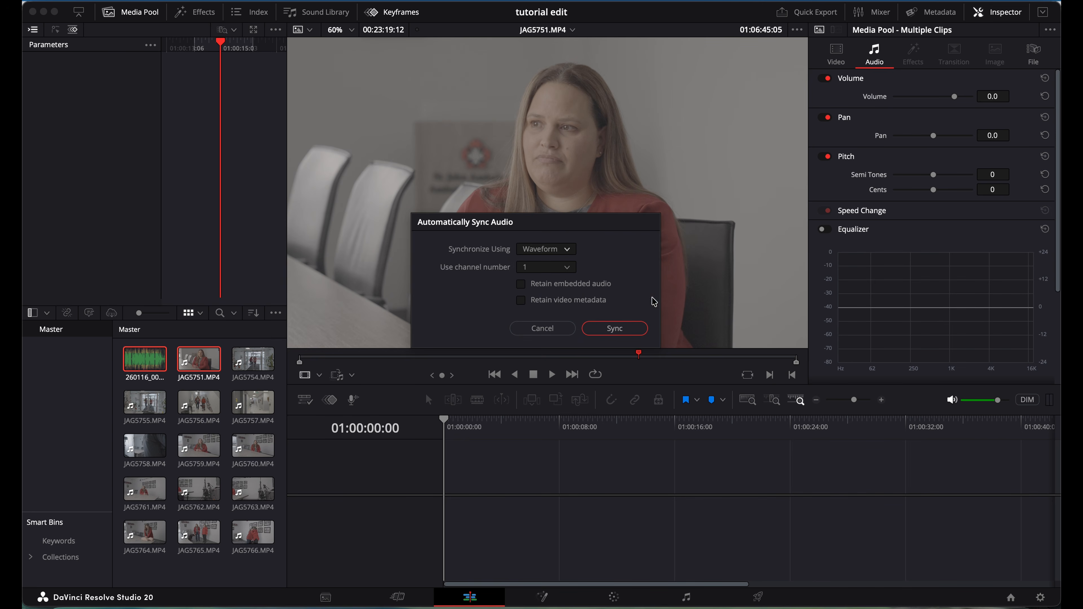
click(614, 329)
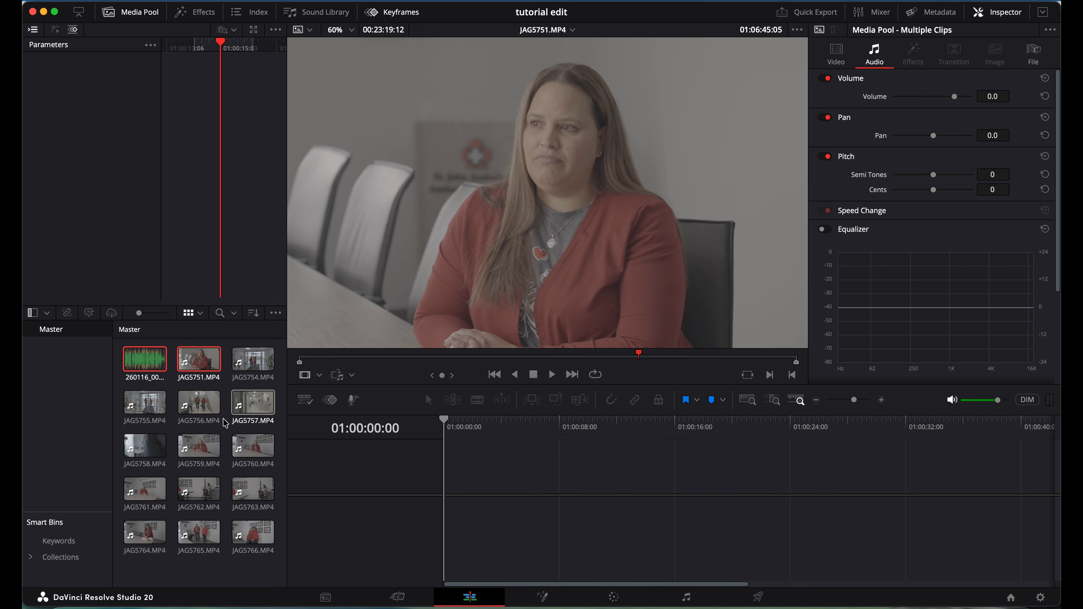
click(227, 373)
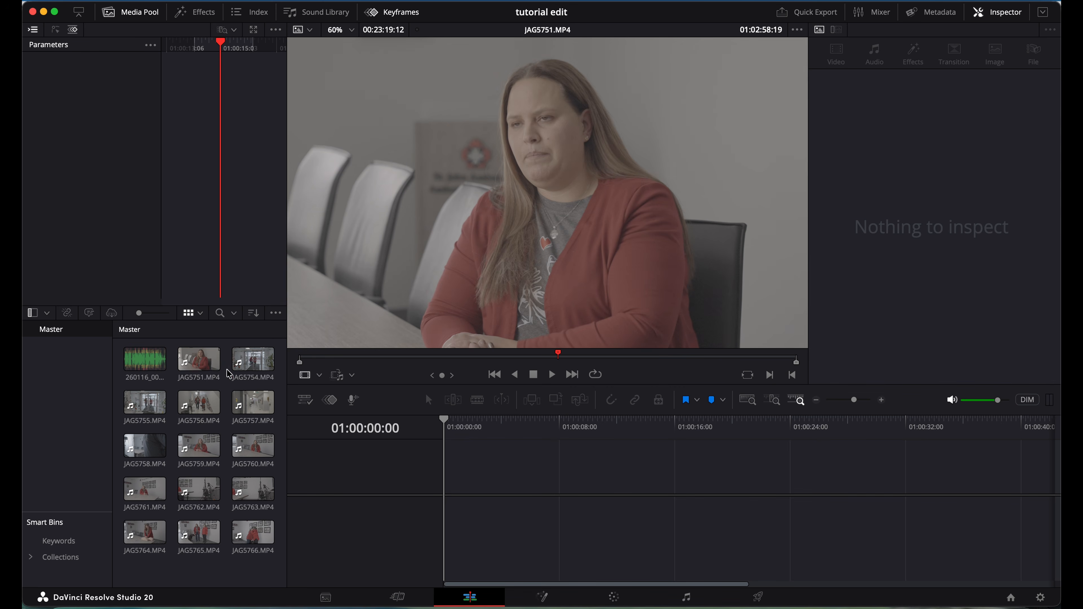
click(202, 362)
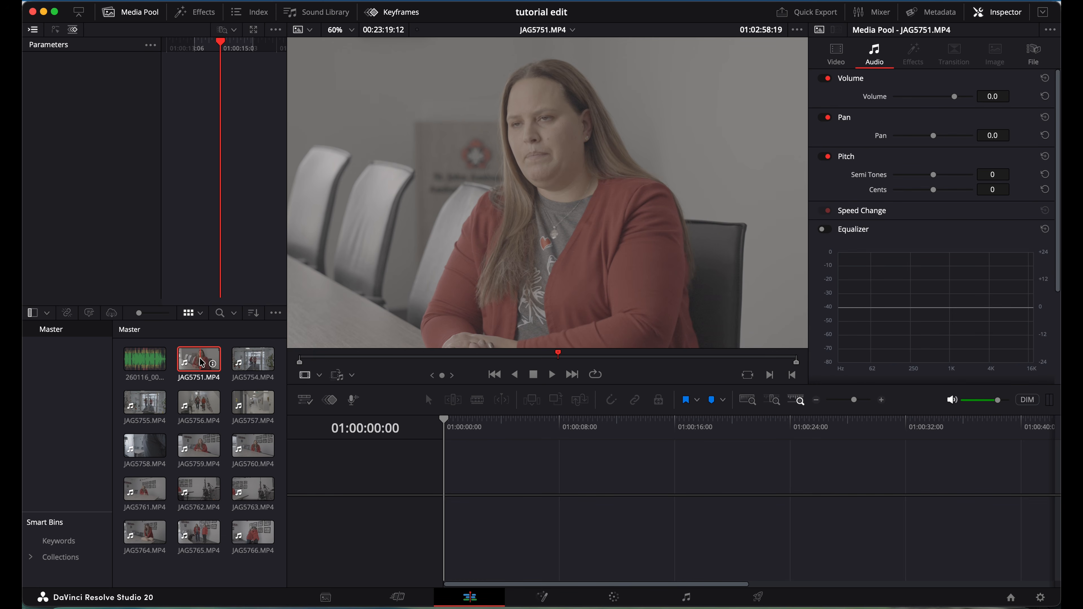
key(space)
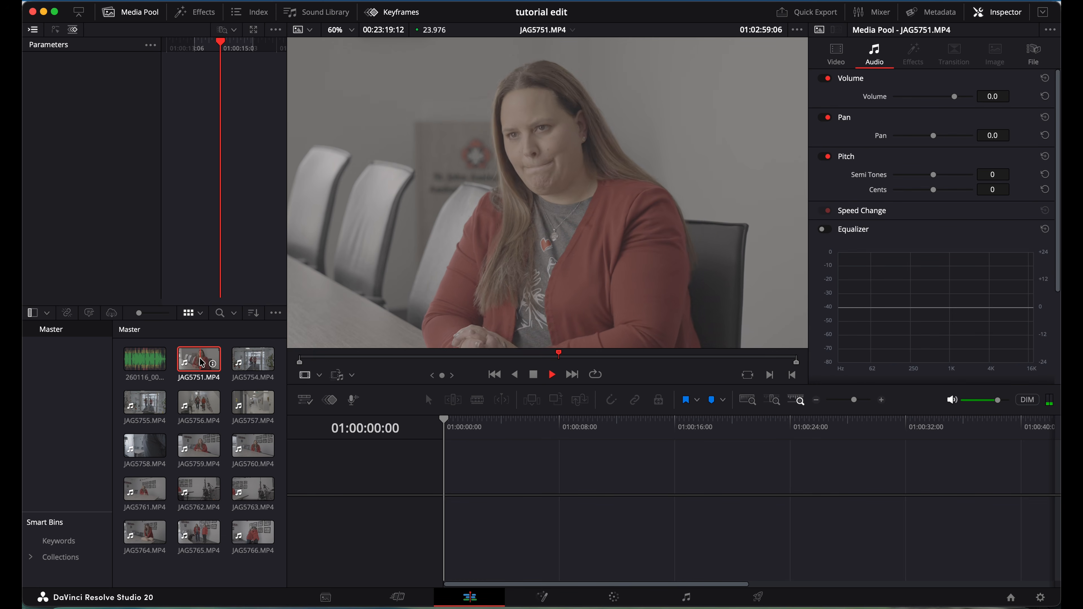
click(654, 360)
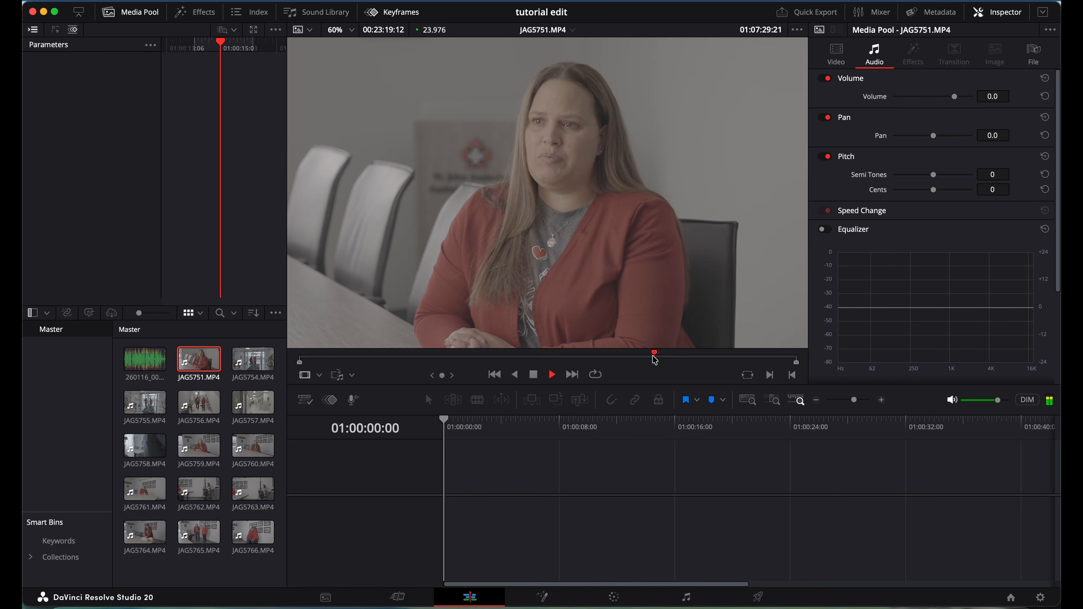
key(space)
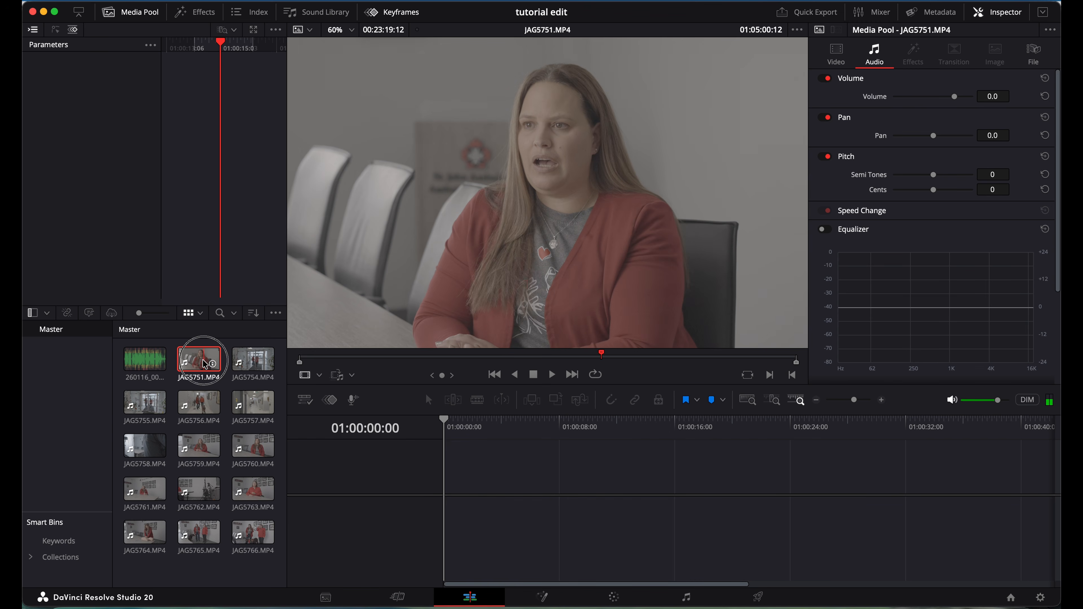
Select clips JAG5751–JAG5766 and assign them the Neutral A7s3_Legacy_65x LUT.
shift+click(253, 535)
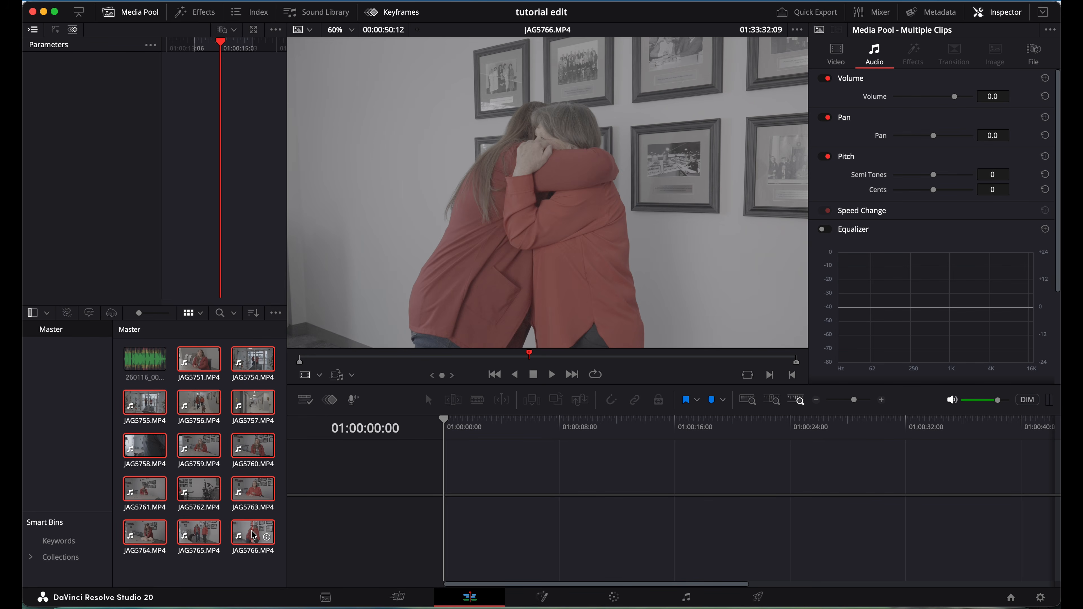
right_click(252, 530)
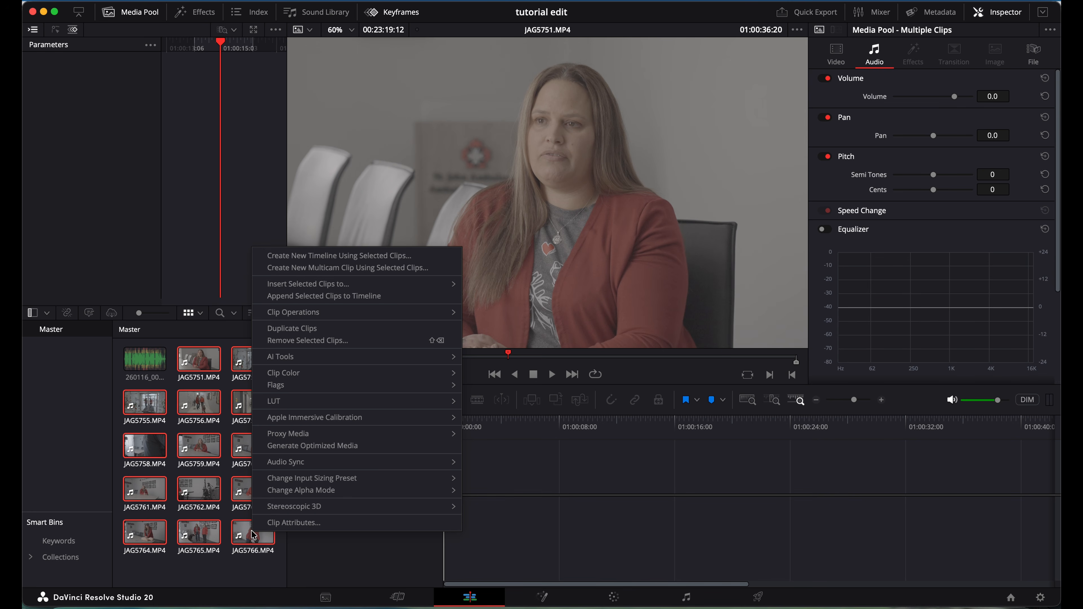
mouse_move(283, 402)
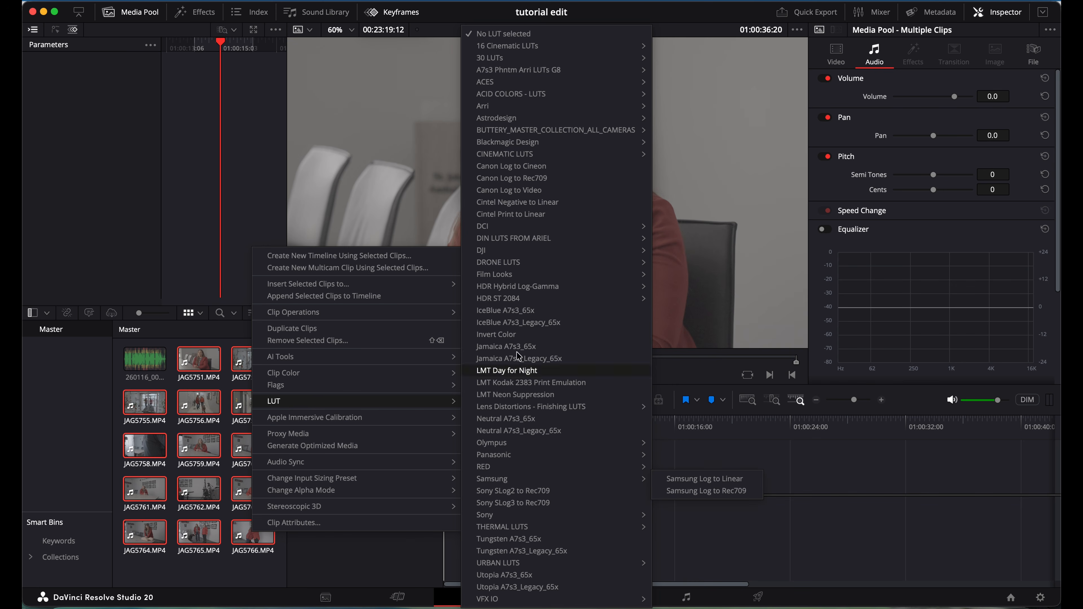
mouse_move(515, 79)
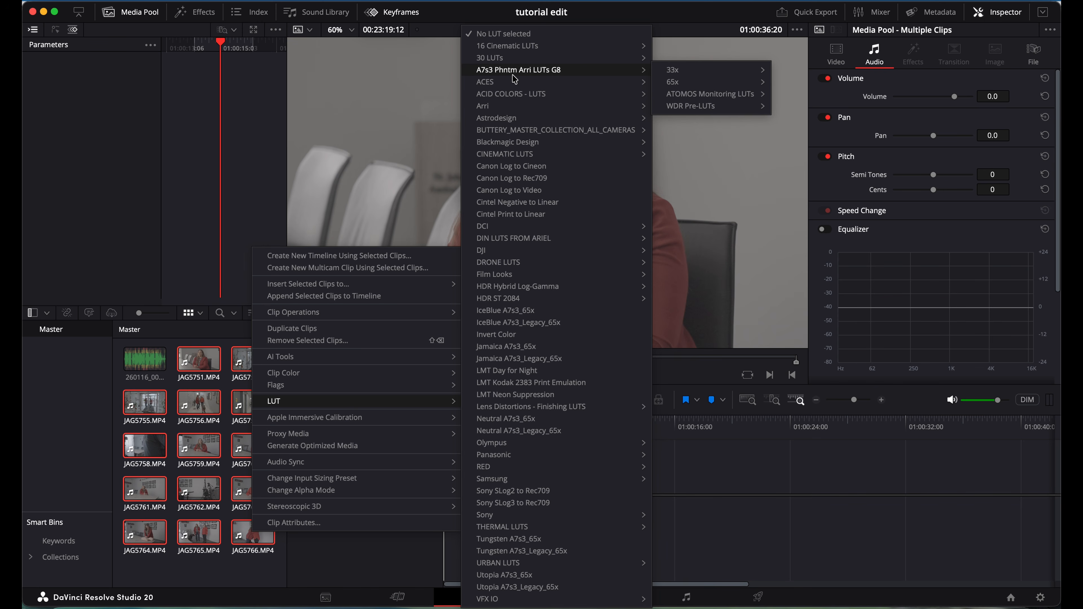
mouse_move(537, 410)
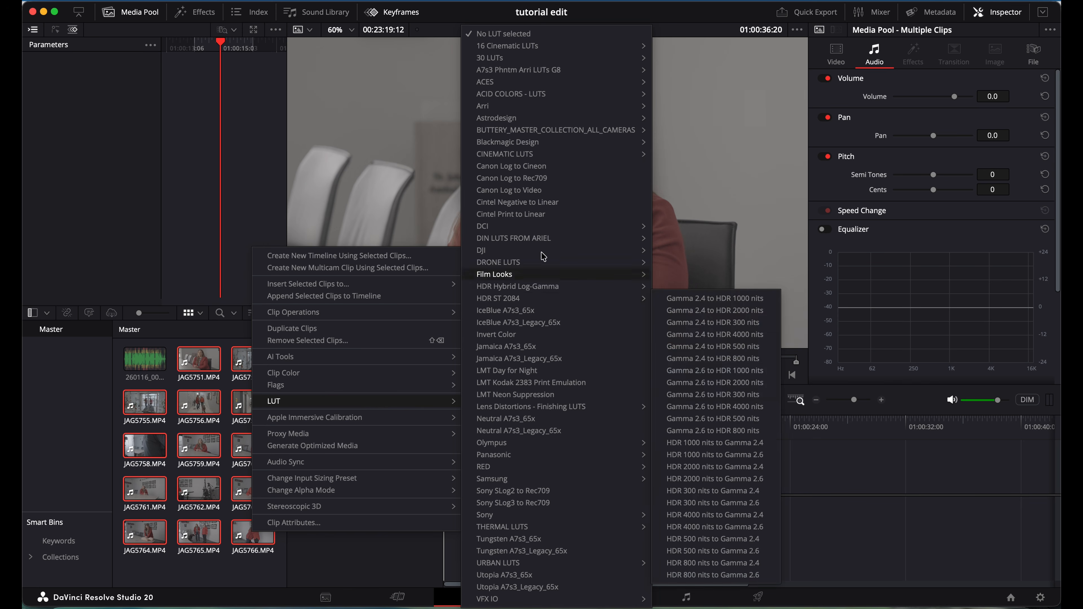
mouse_move(563, 123)
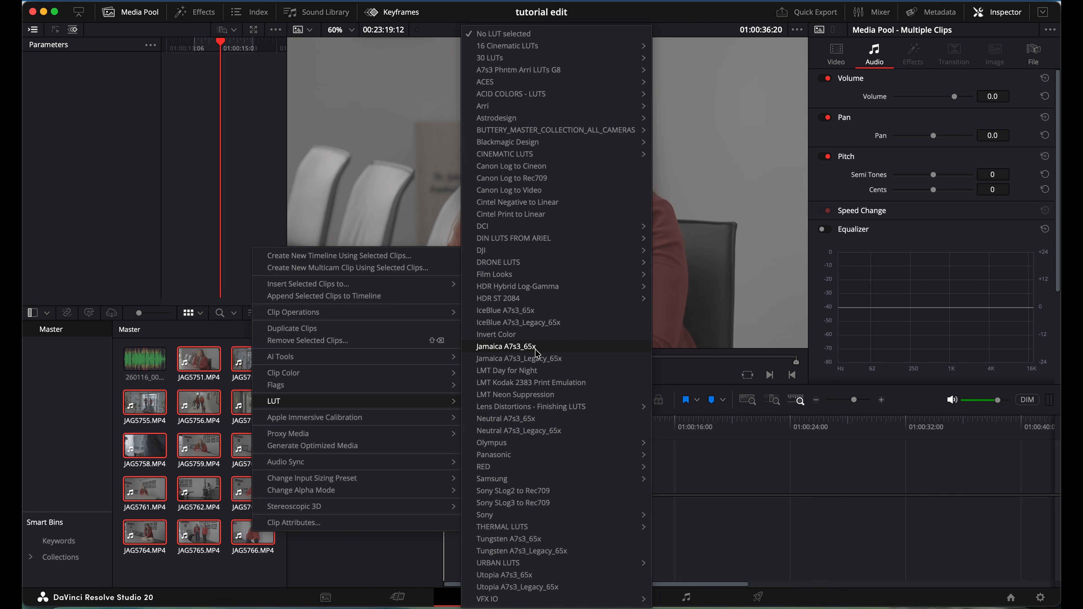
click(547, 431)
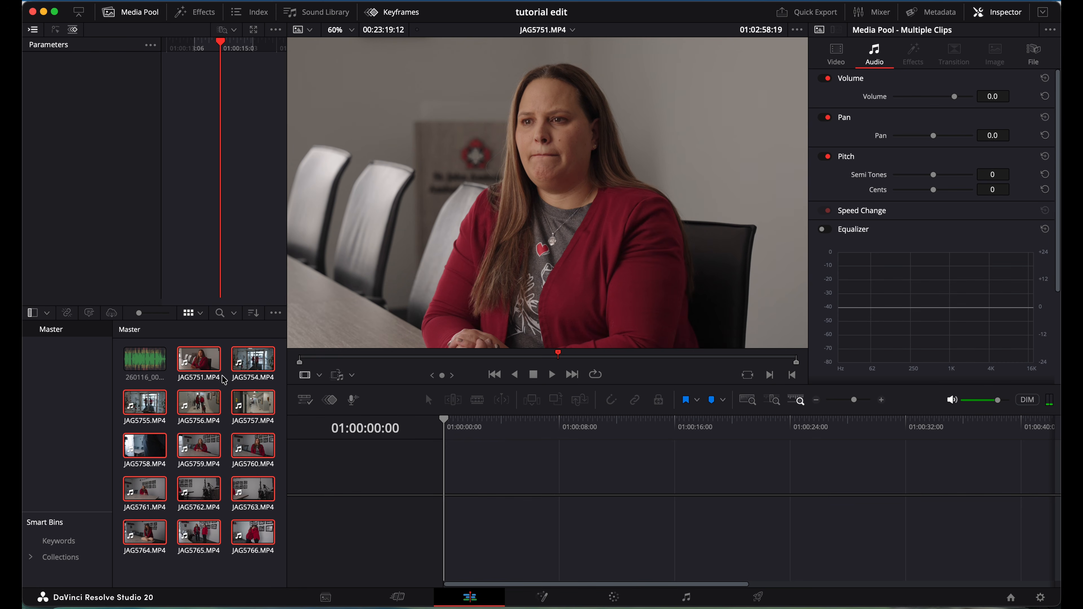
click(201, 368)
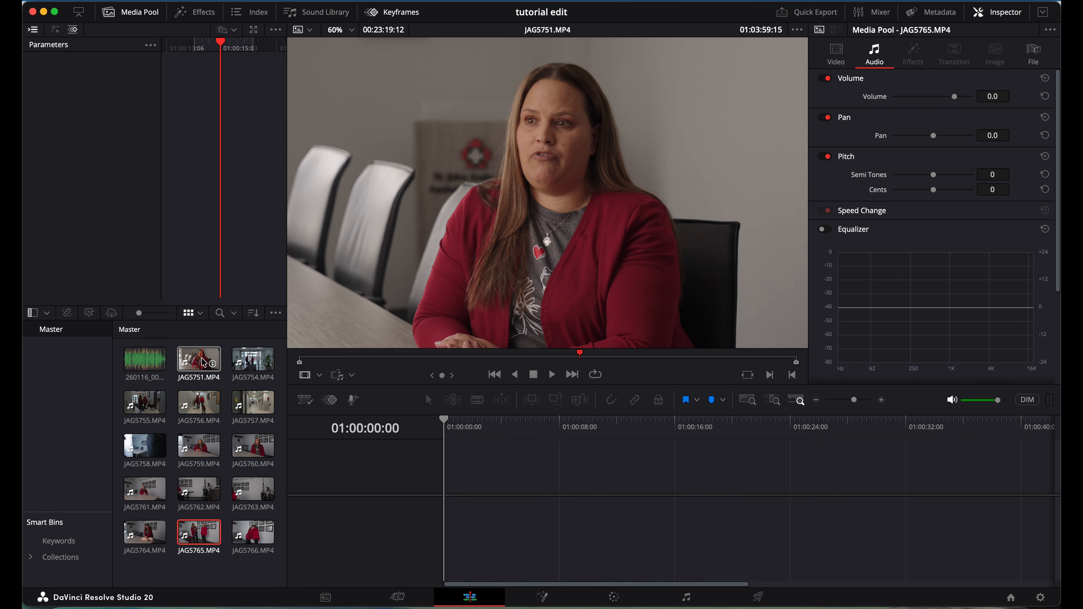
click(203, 363)
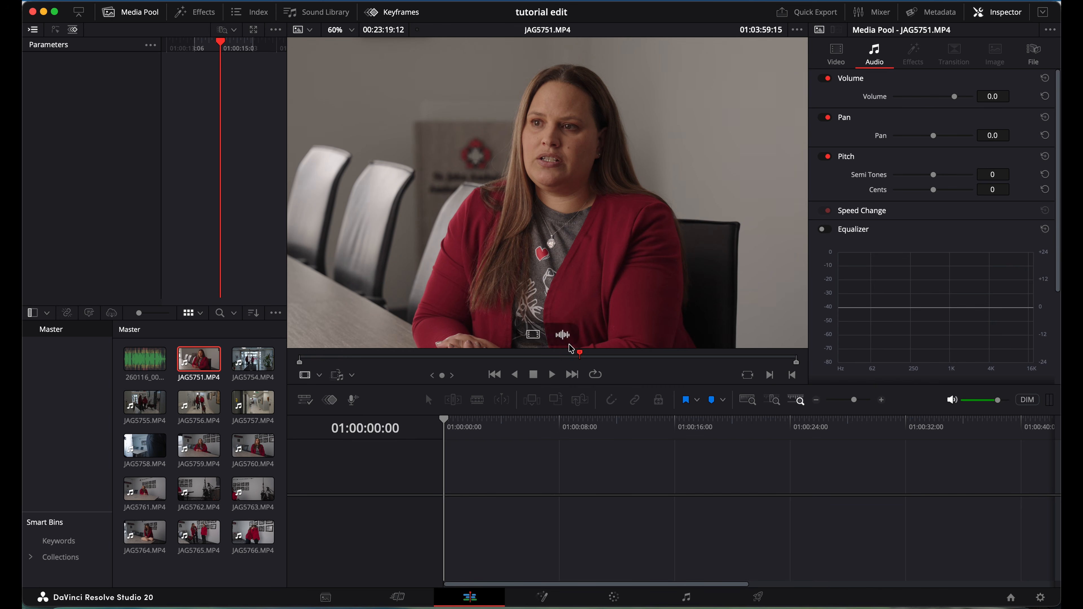
click(563, 358)
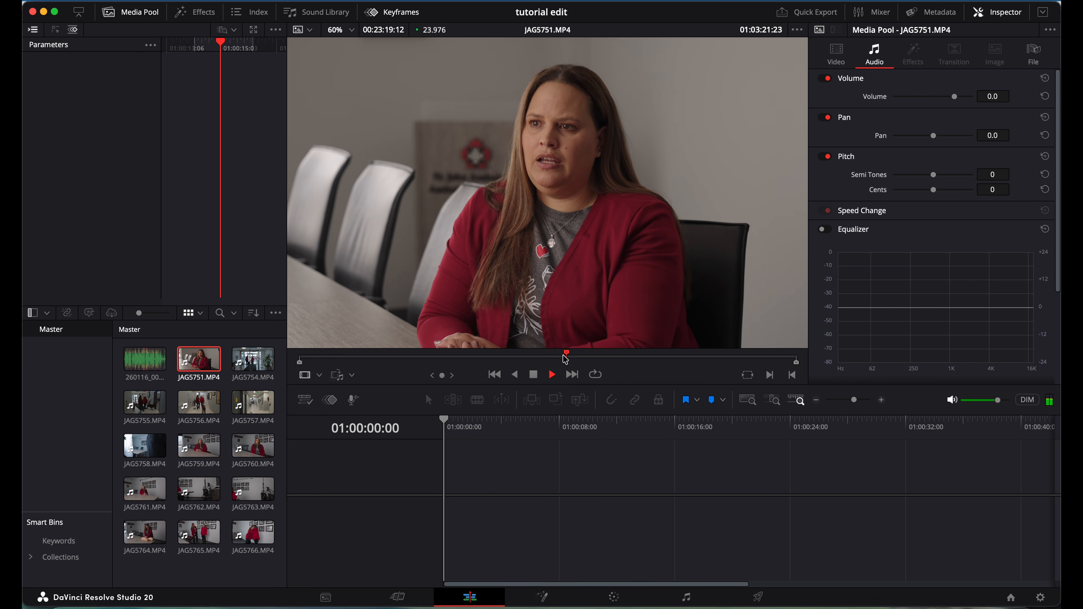
key(space)
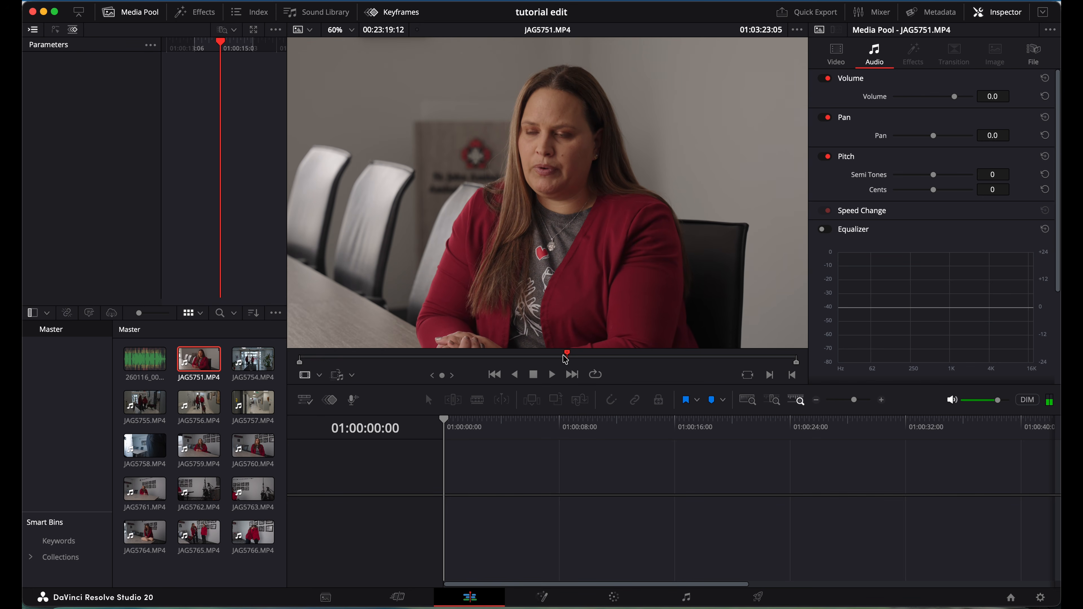
click(561, 359)
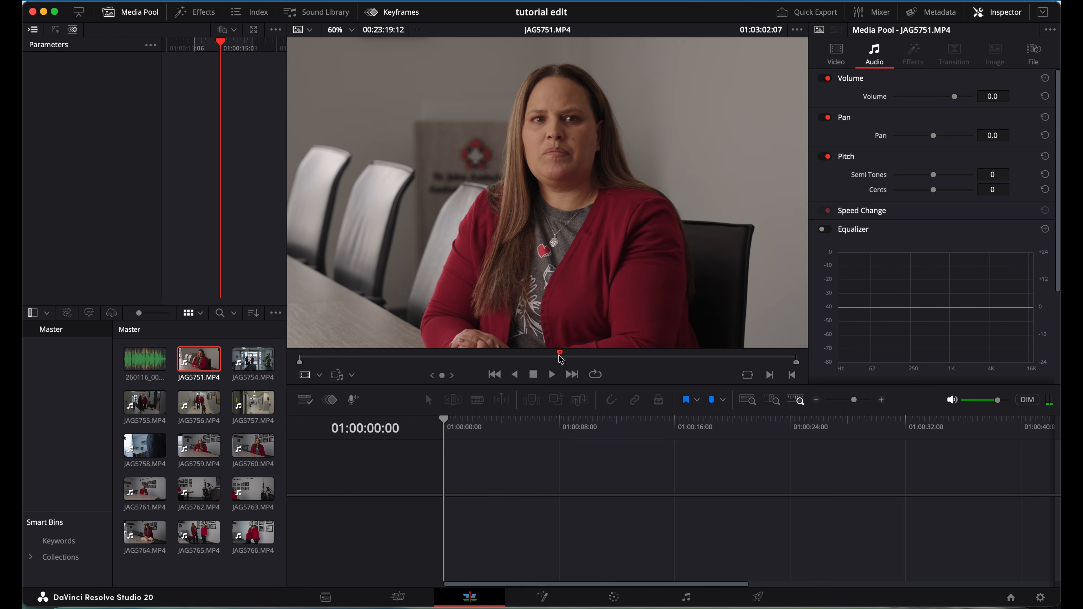
click(620, 355)
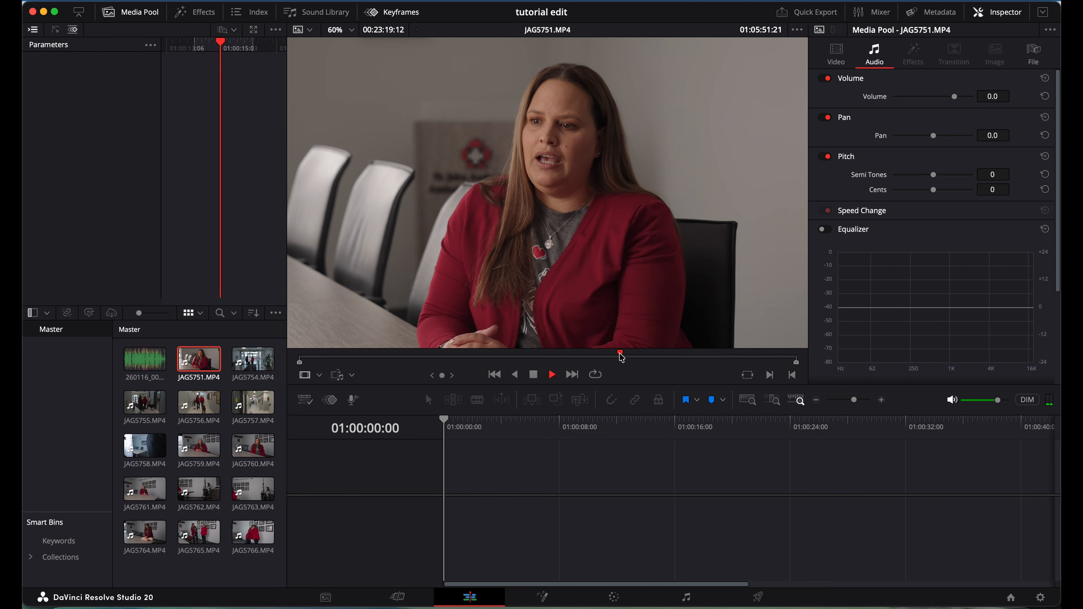
click(687, 359)
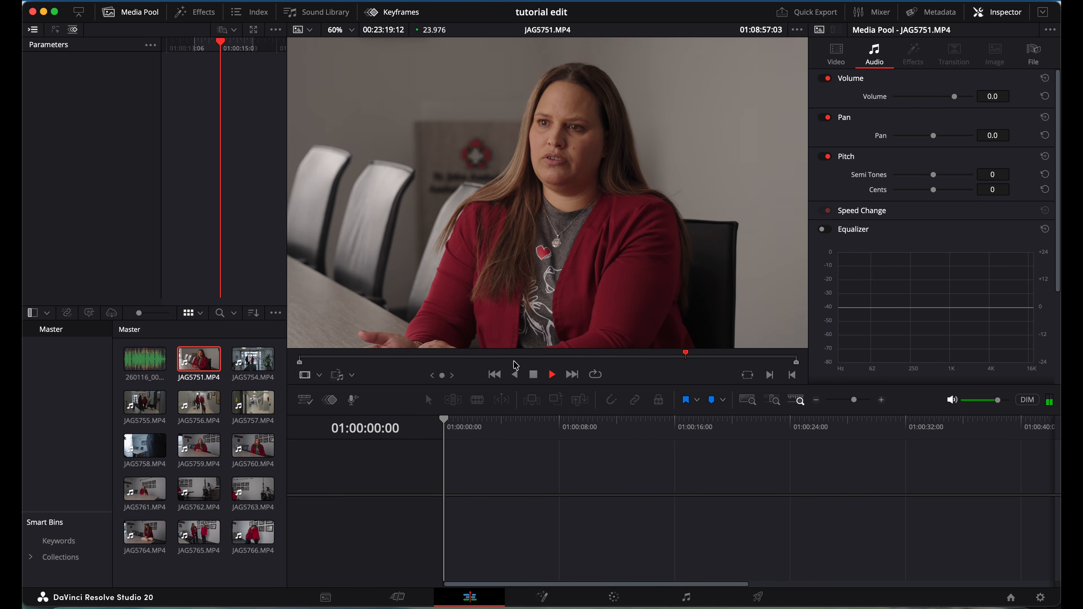
click(387, 358)
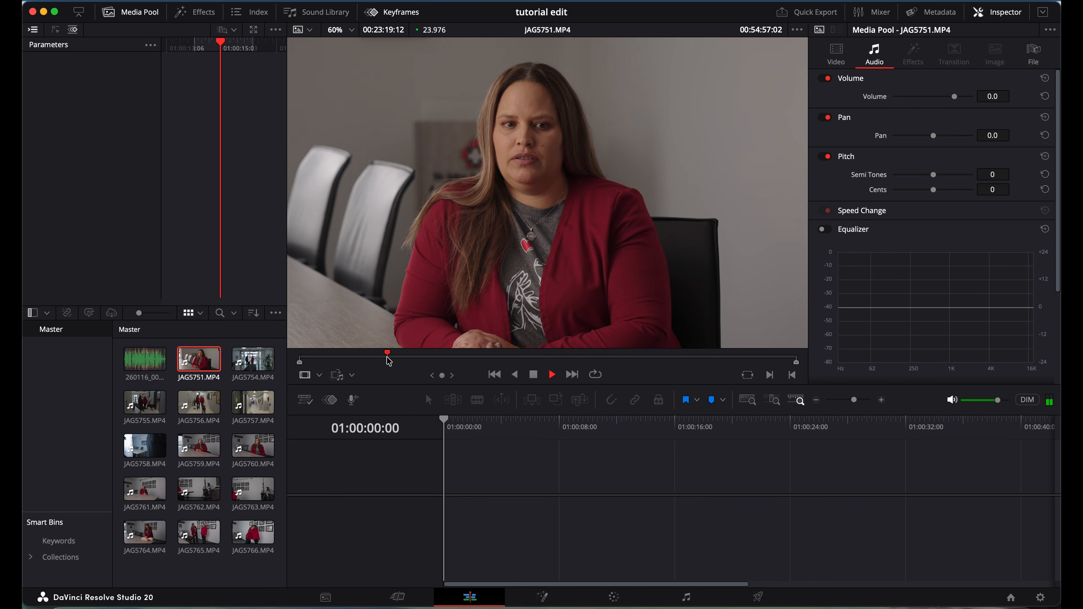
click(419, 359)
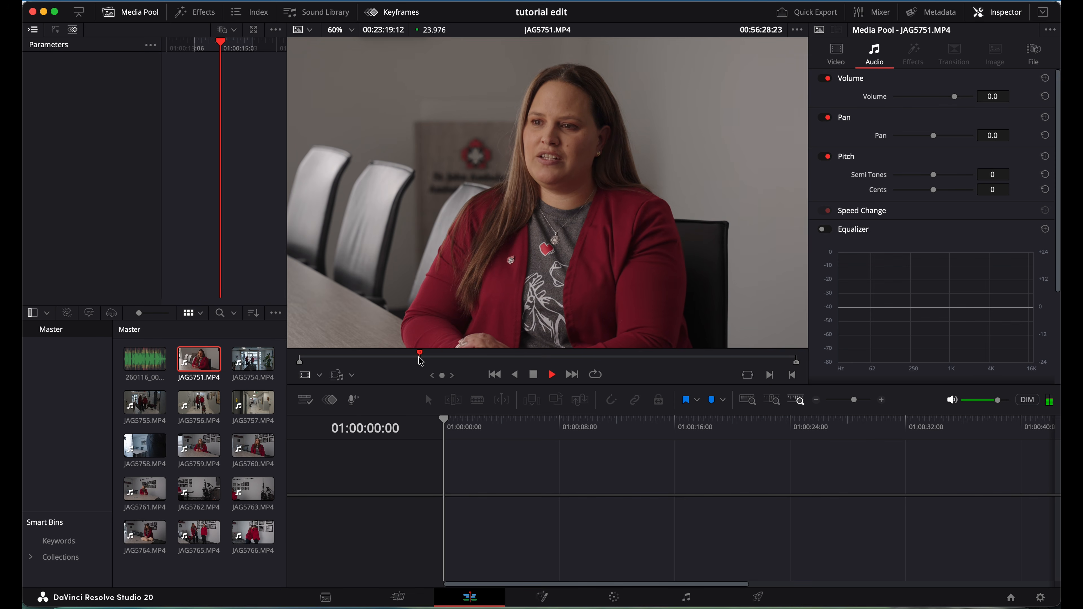
click(445, 359)
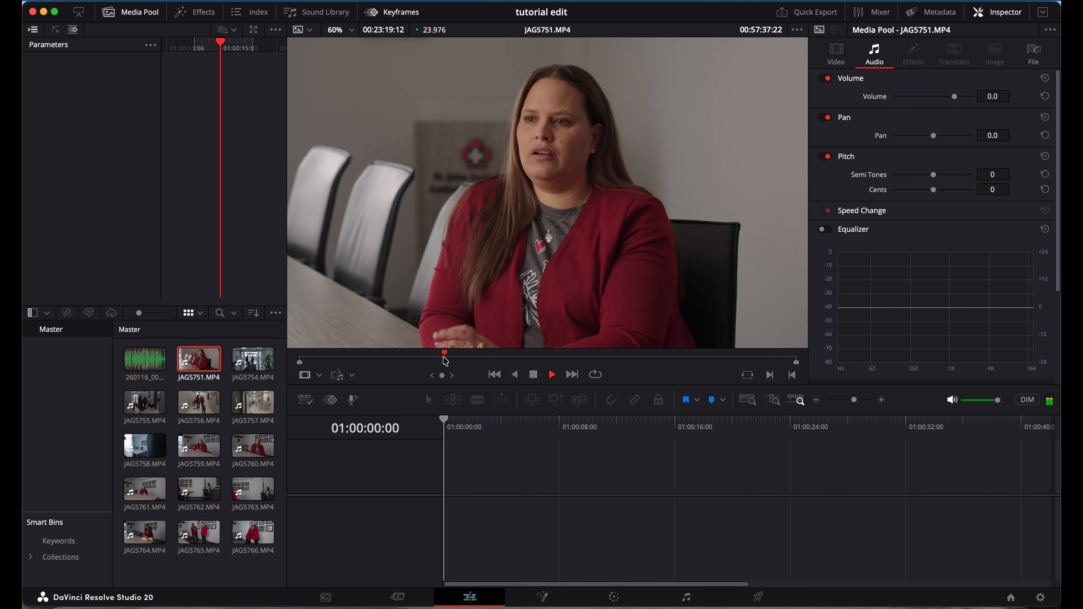
click(659, 360)
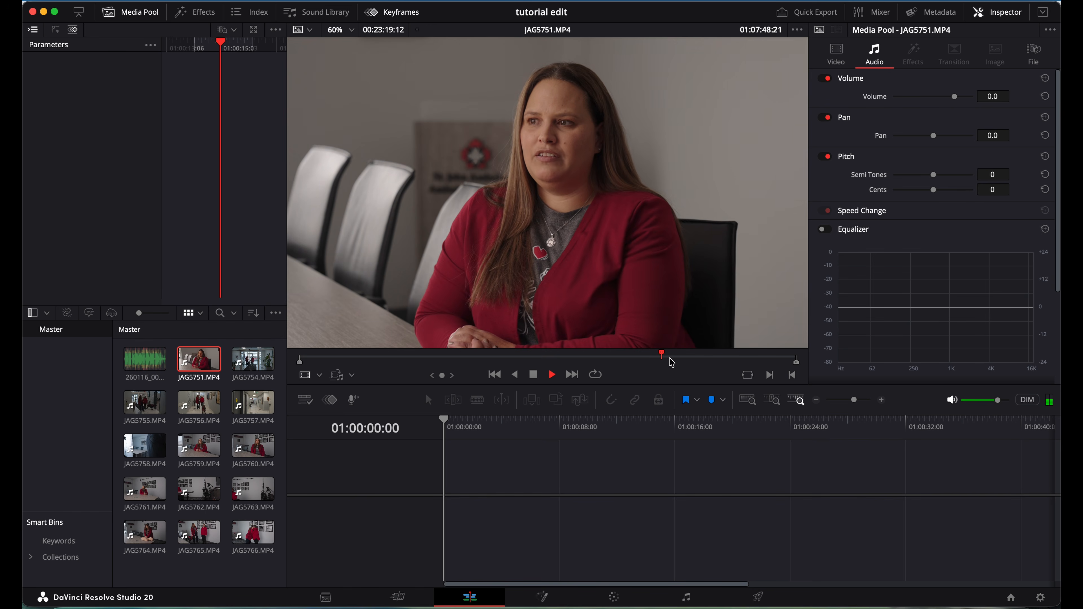
click(750, 359)
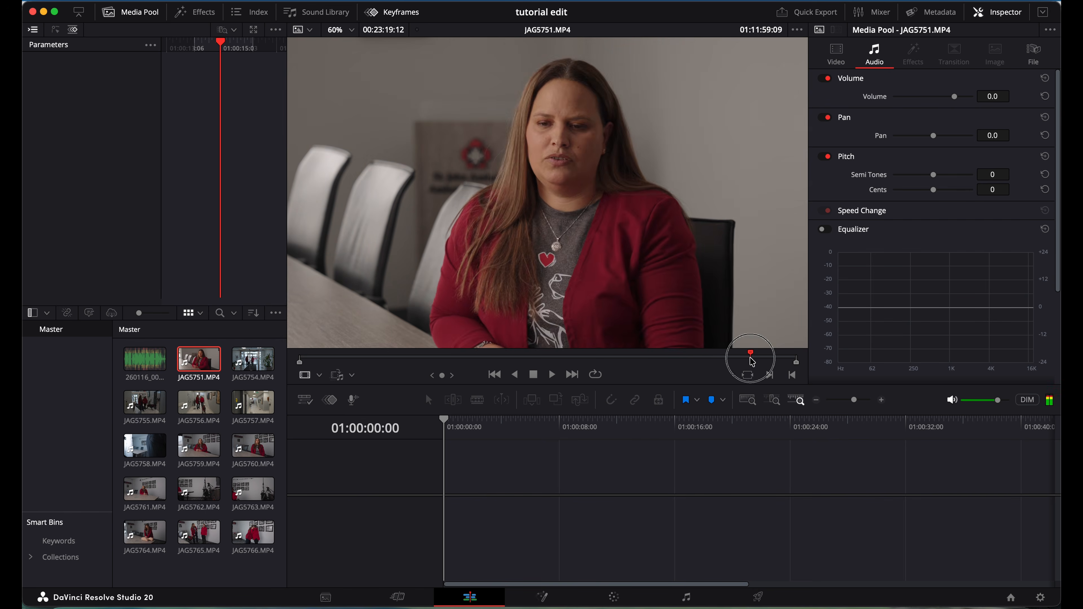
click(683, 359)
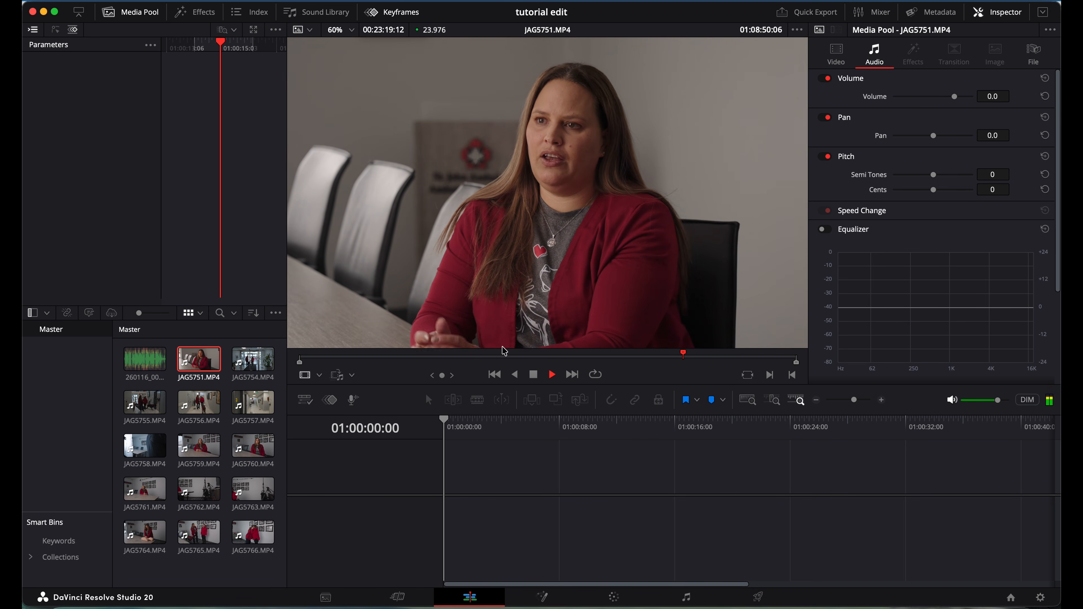
click(346, 358)
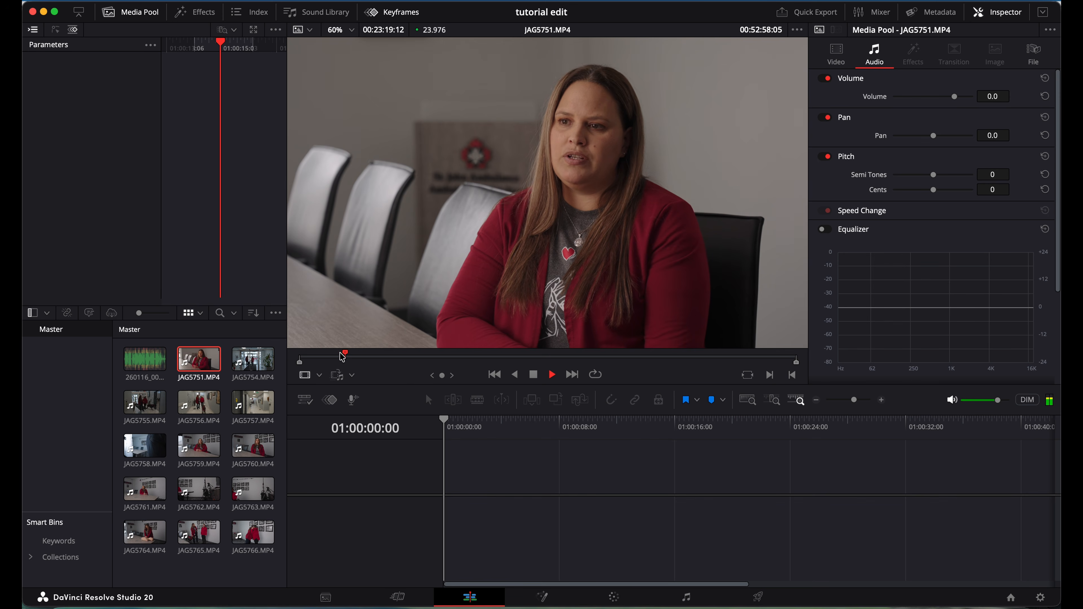
click(312, 358)
key(space)
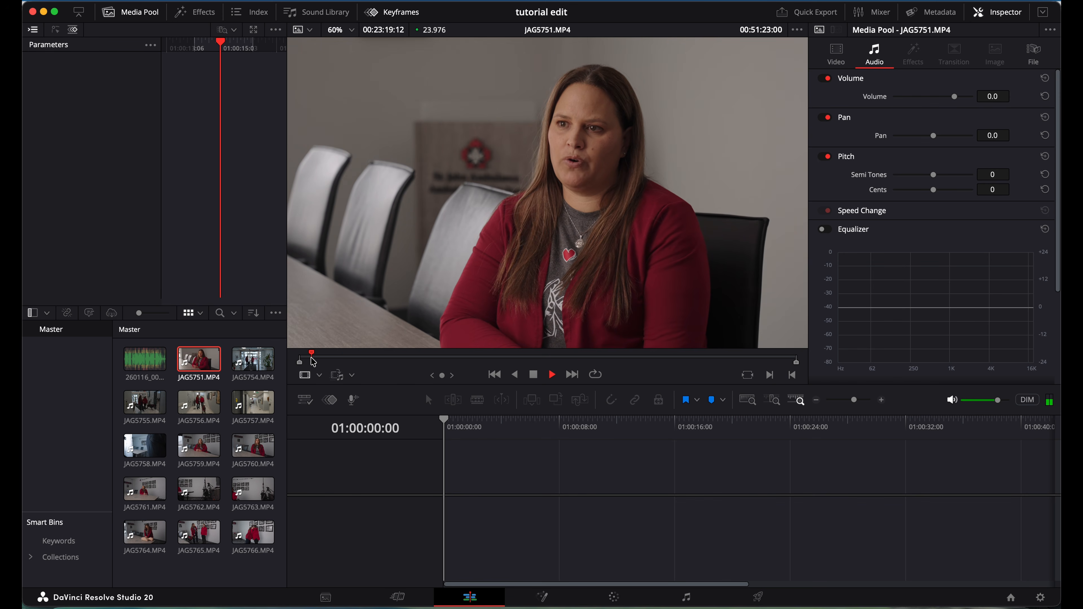
drag(317, 362, 328, 362)
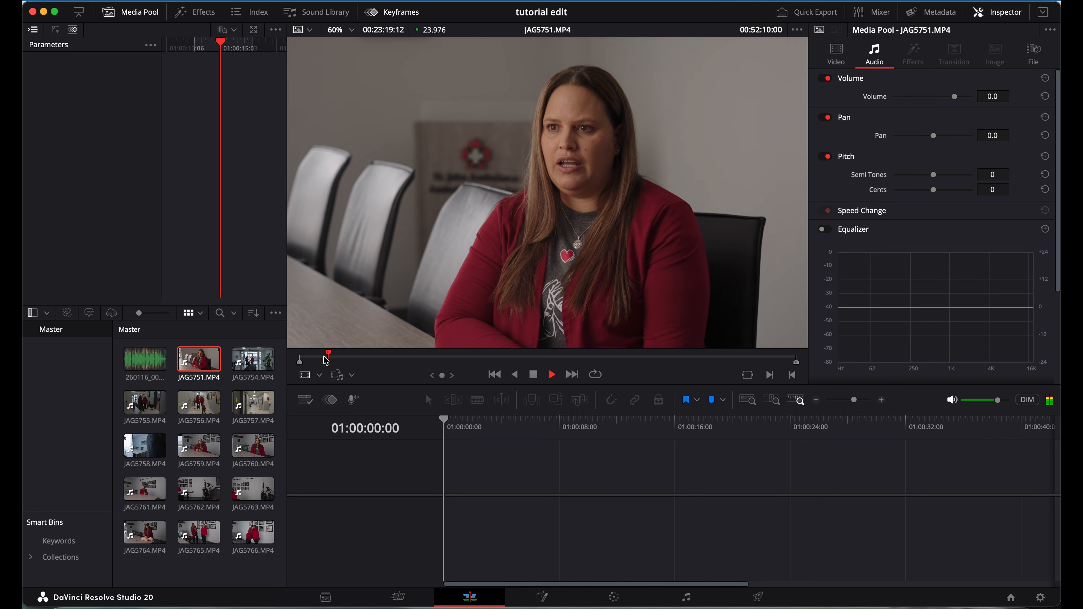
click(413, 361)
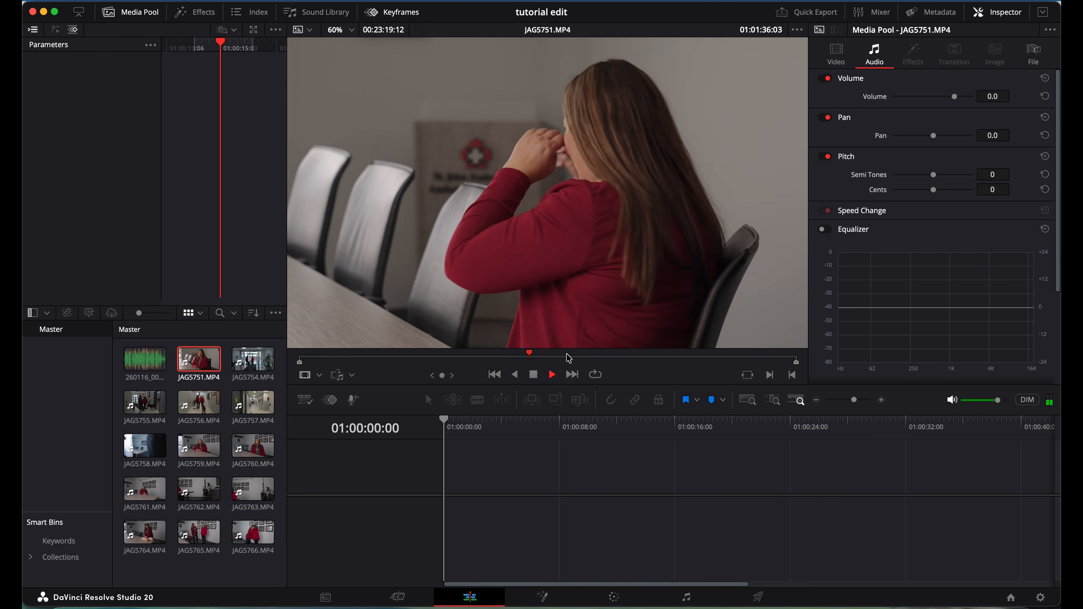
click(550, 357)
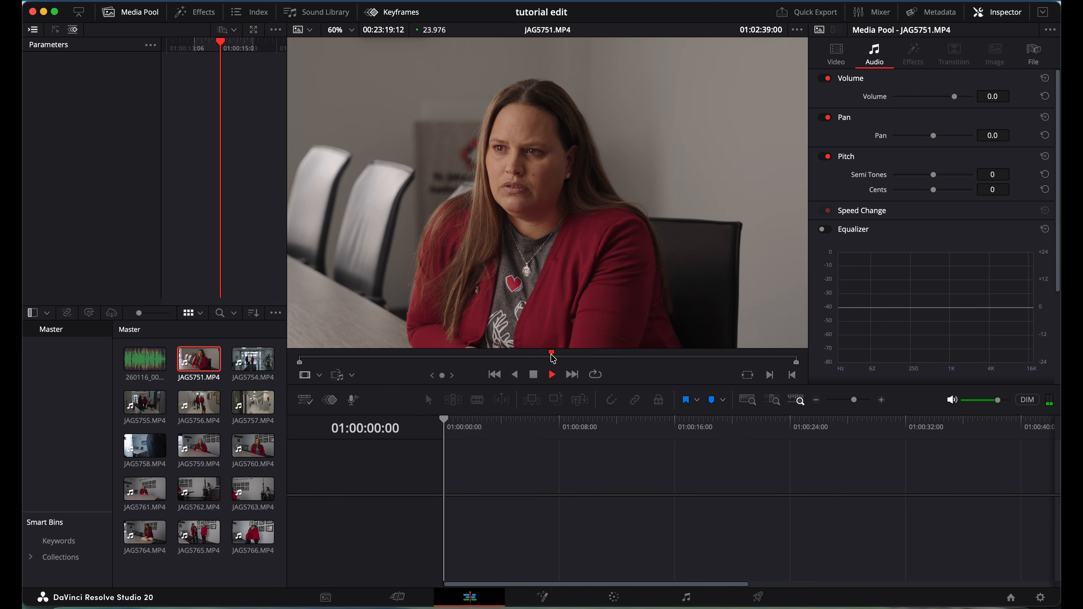
click(491, 355)
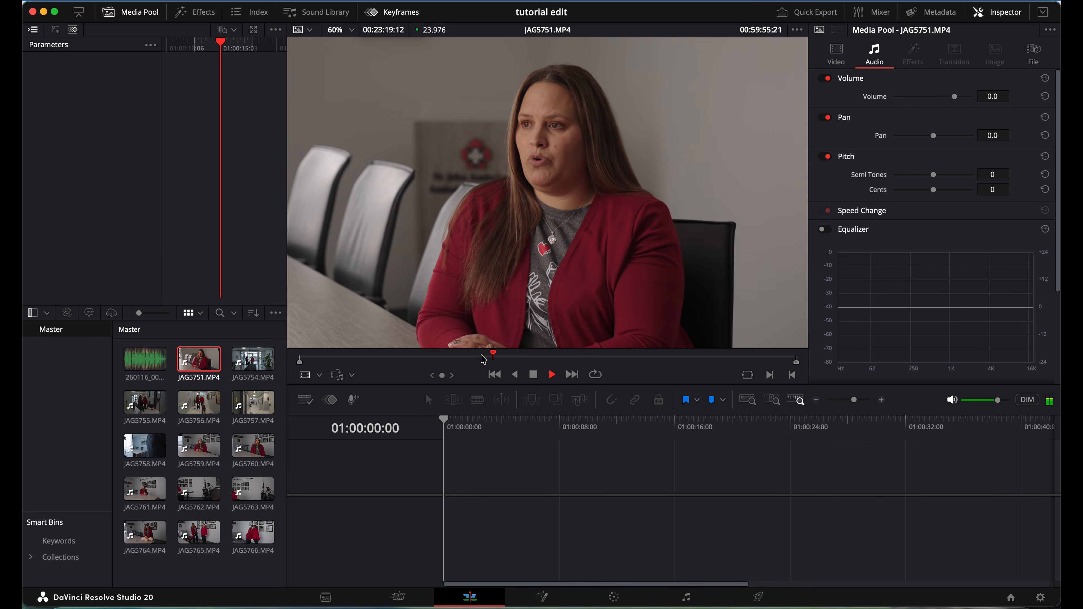
click(627, 357)
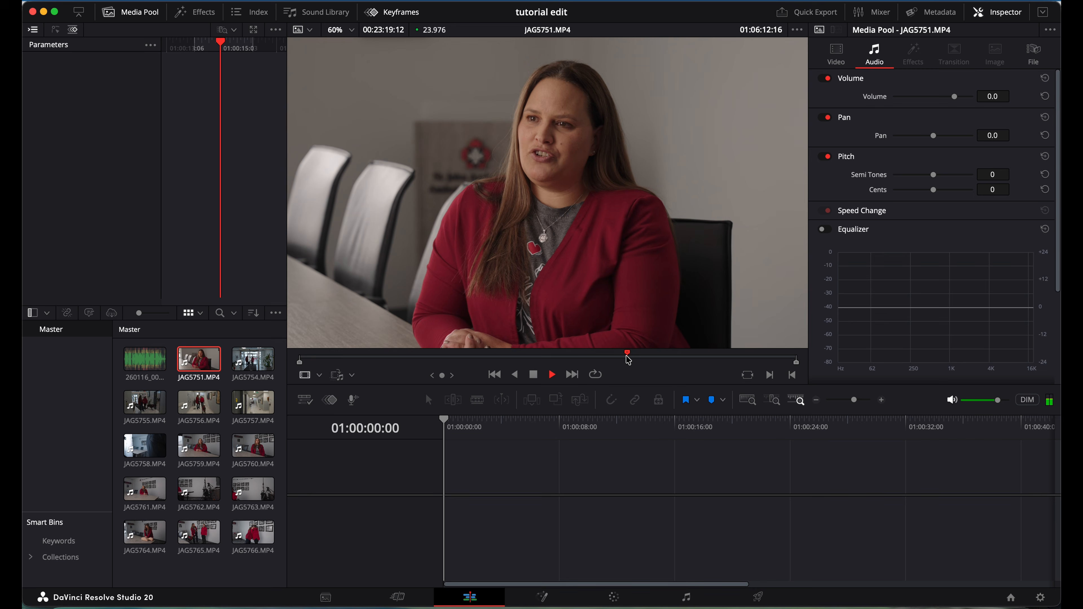
click(603, 358)
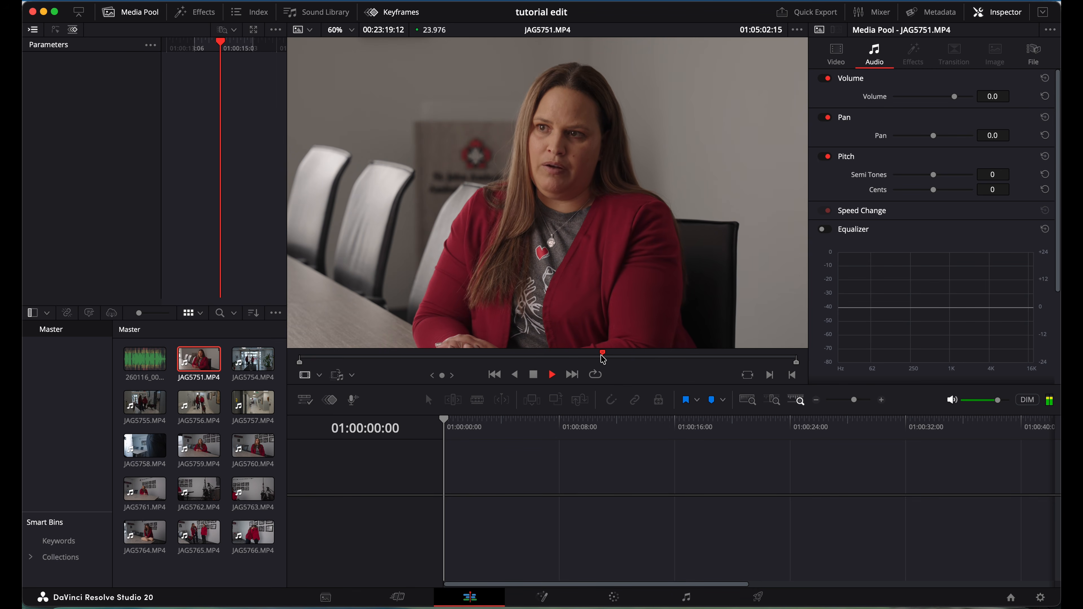
click(683, 360)
click(669, 359)
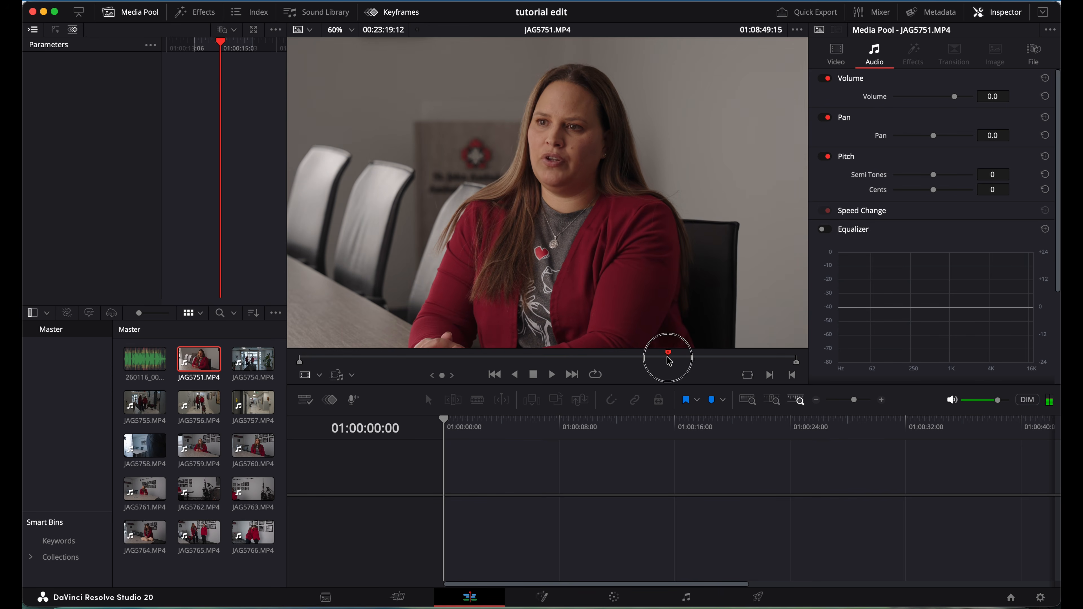
drag(670, 361, 675, 362)
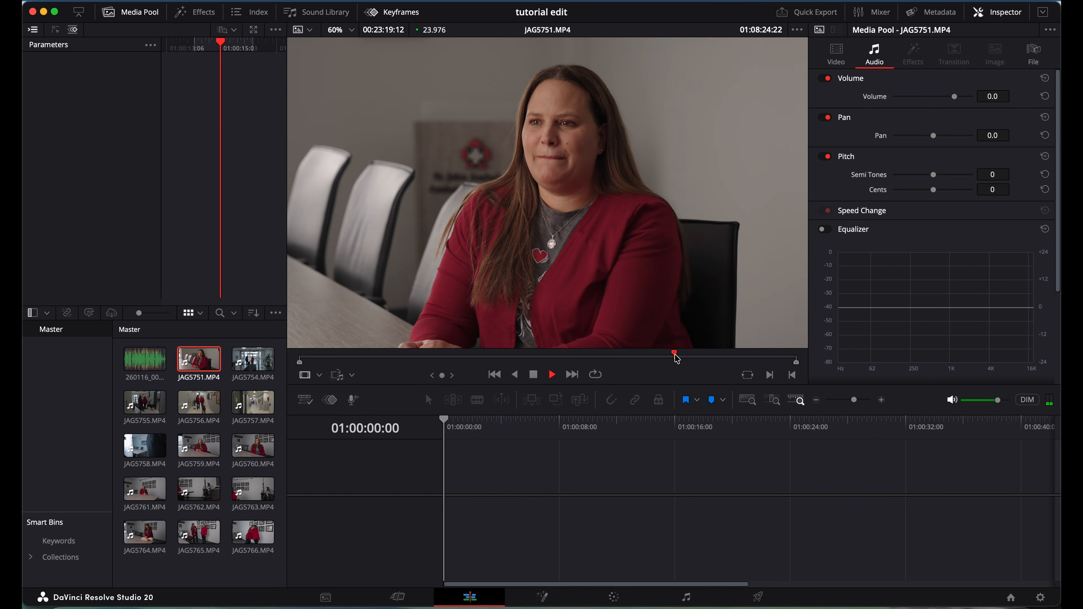
click(678, 361)
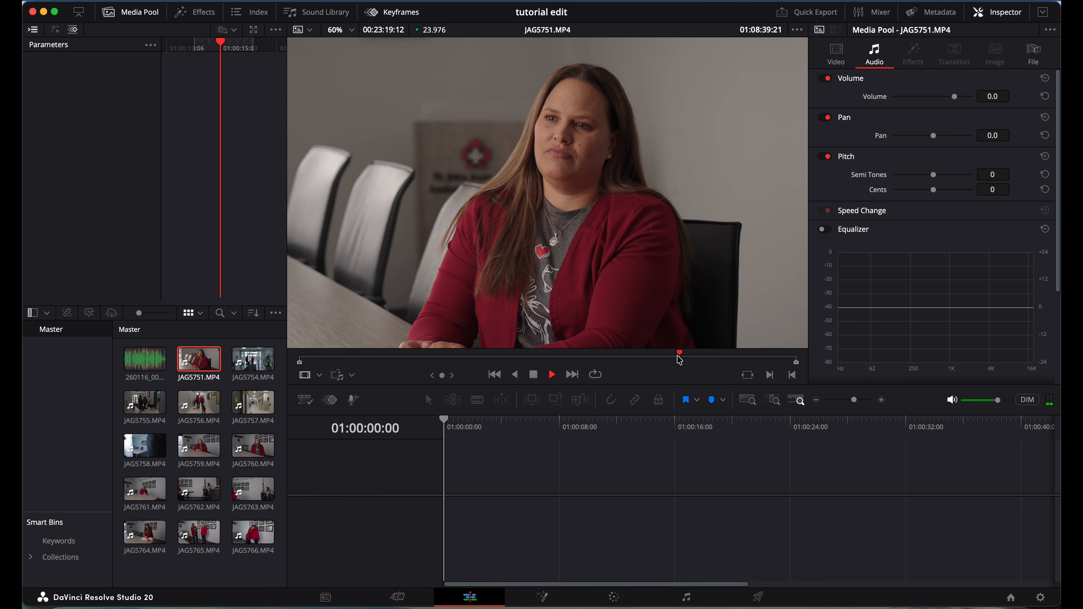
key(space)
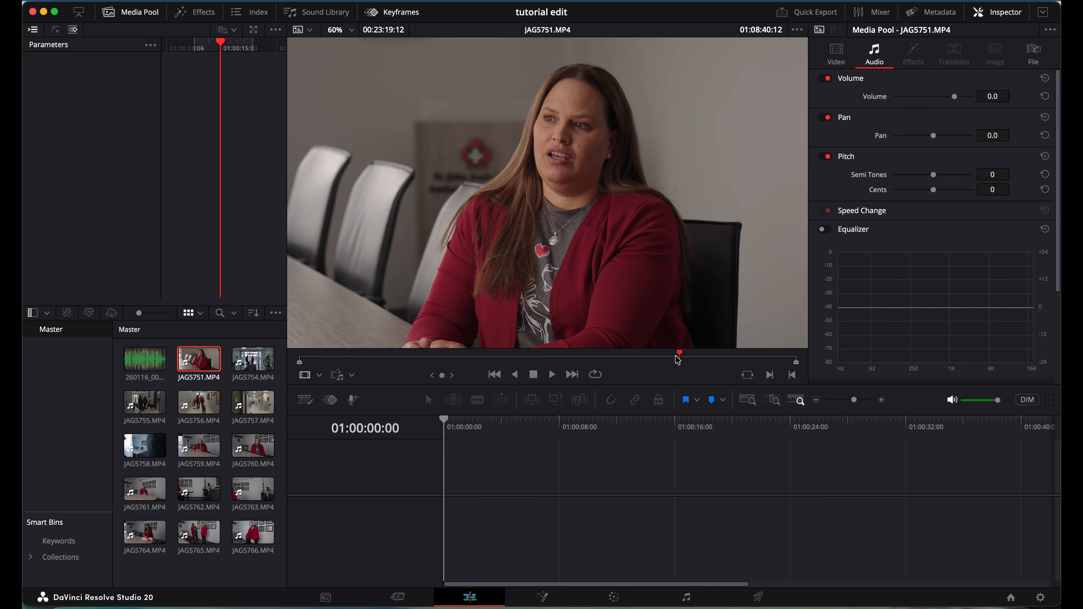
click(676, 358)
Find where the answer begins in JAG5751 and set the In point at 01:08:40:06.
drag(677, 360, 678, 361)
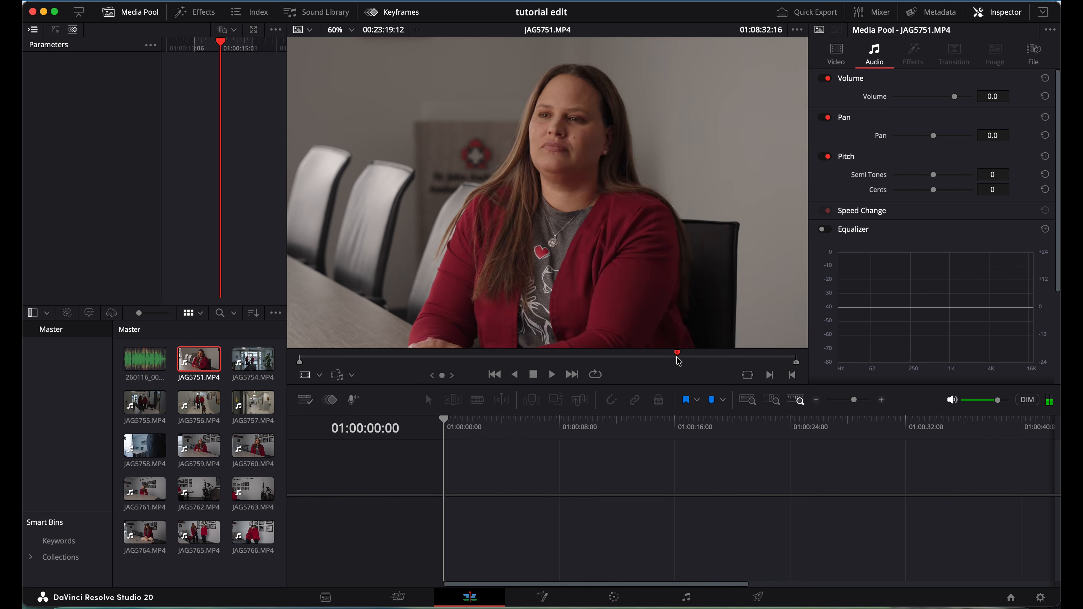
key(space)
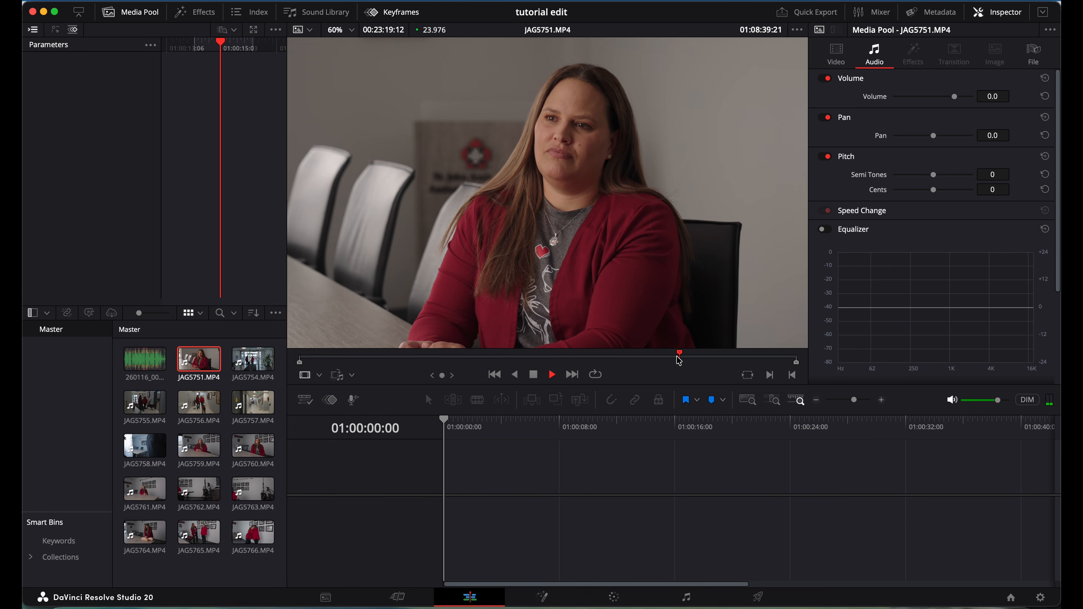
key(space)
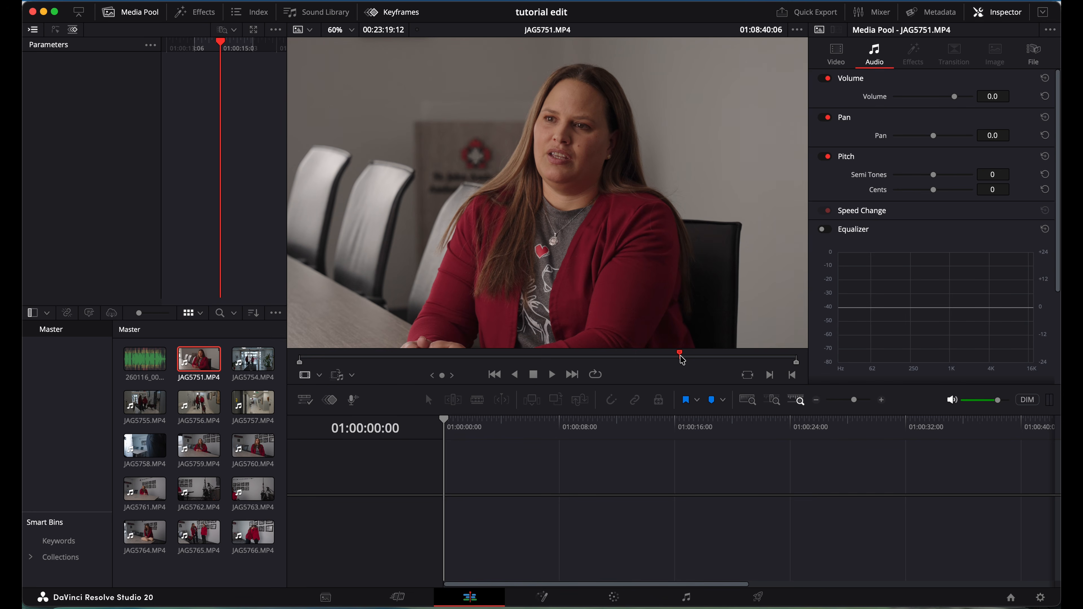
key(i)
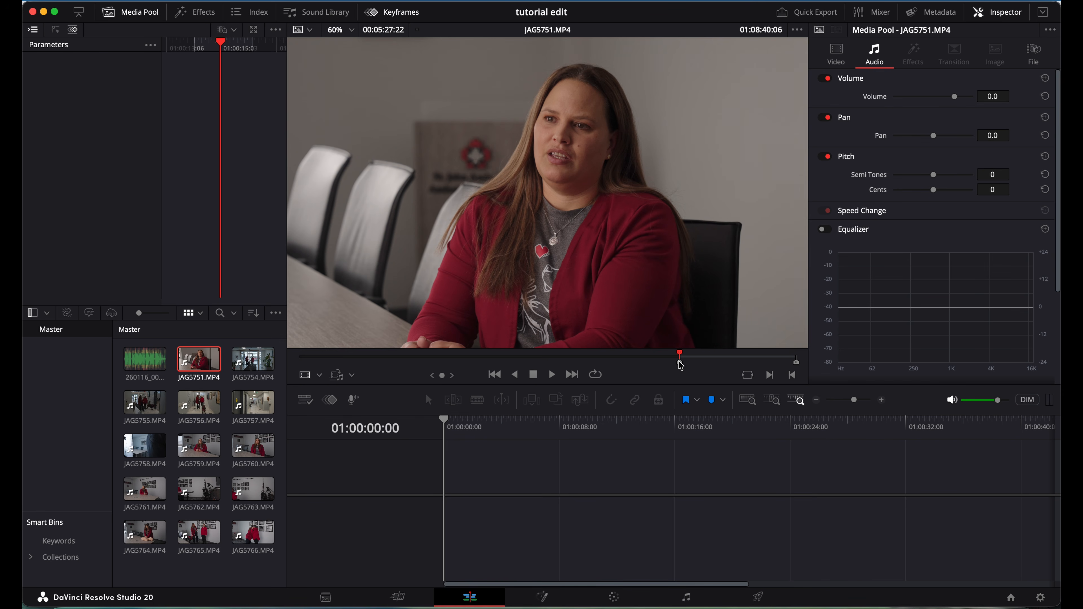
Play on and reset JAG5751's start mark to 01:09:08:08, giving a 00:04:59:20 duration.
key(space)
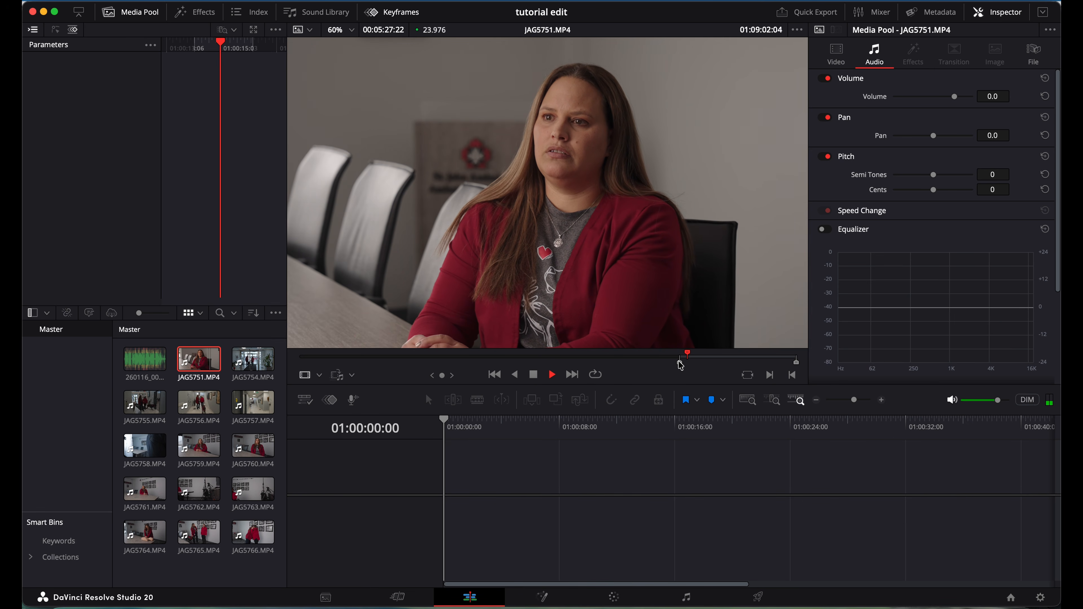
key(space)
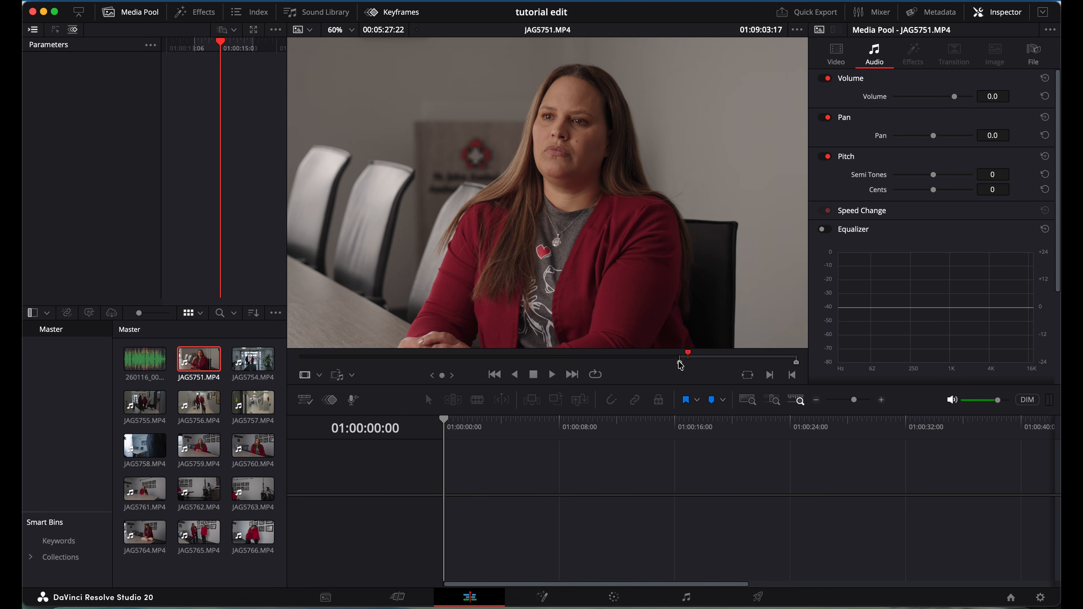
key(space)
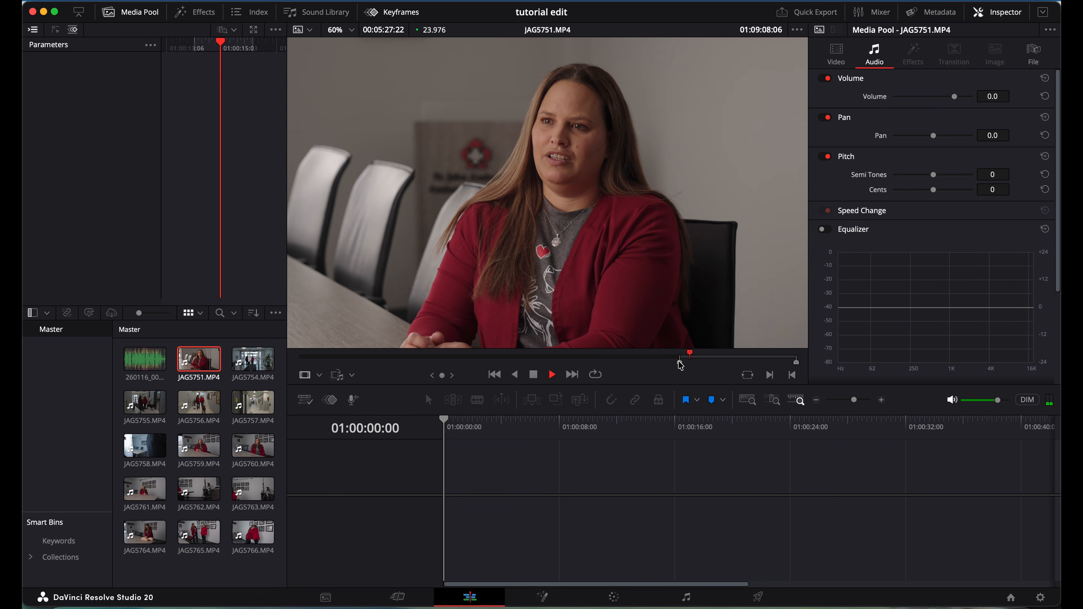
key(space)
key(o)
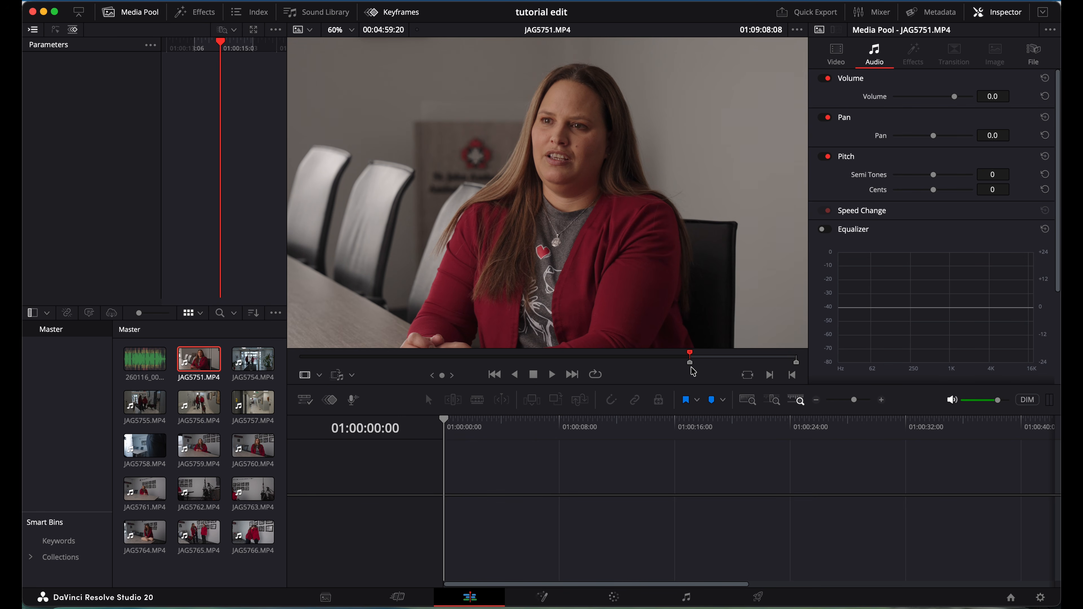
Play through the answer and set JAG5751's out point at 01:09:33:23, leaving a 00:00:25:15 section.
key(space)
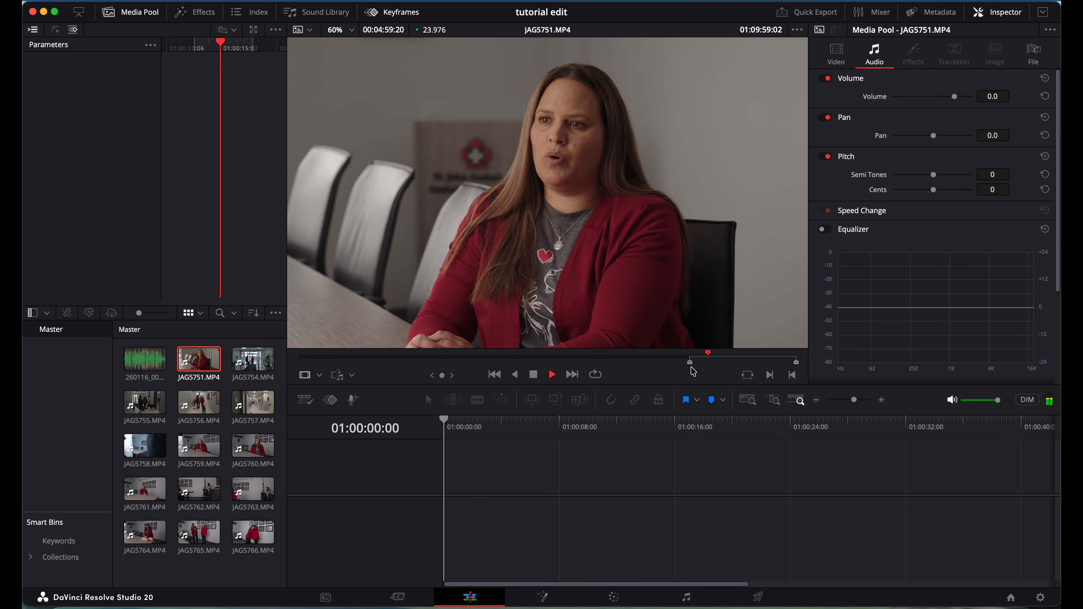
key(space)
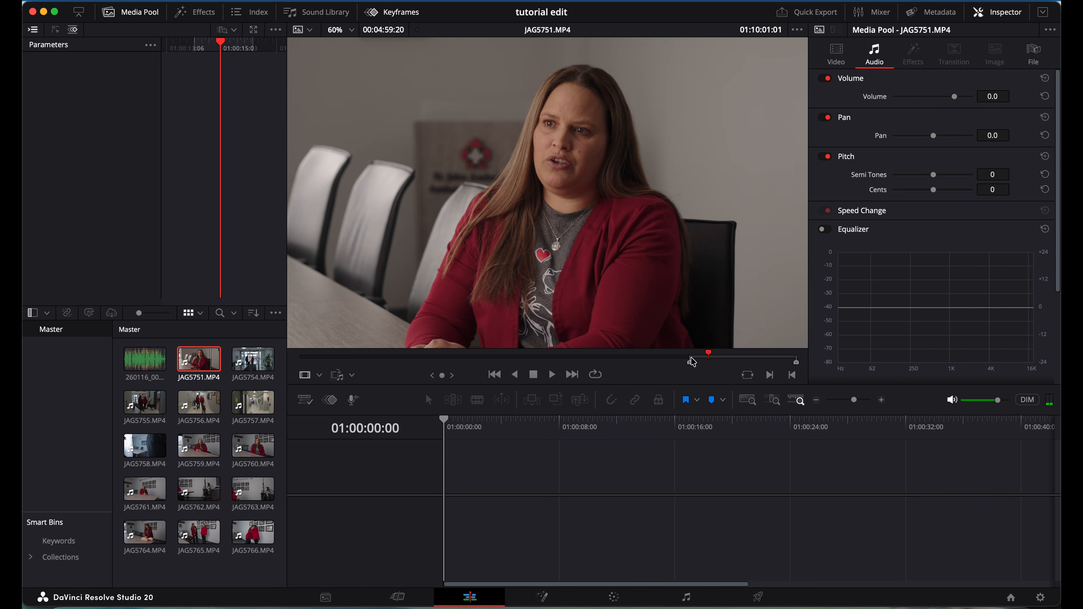
click(694, 356)
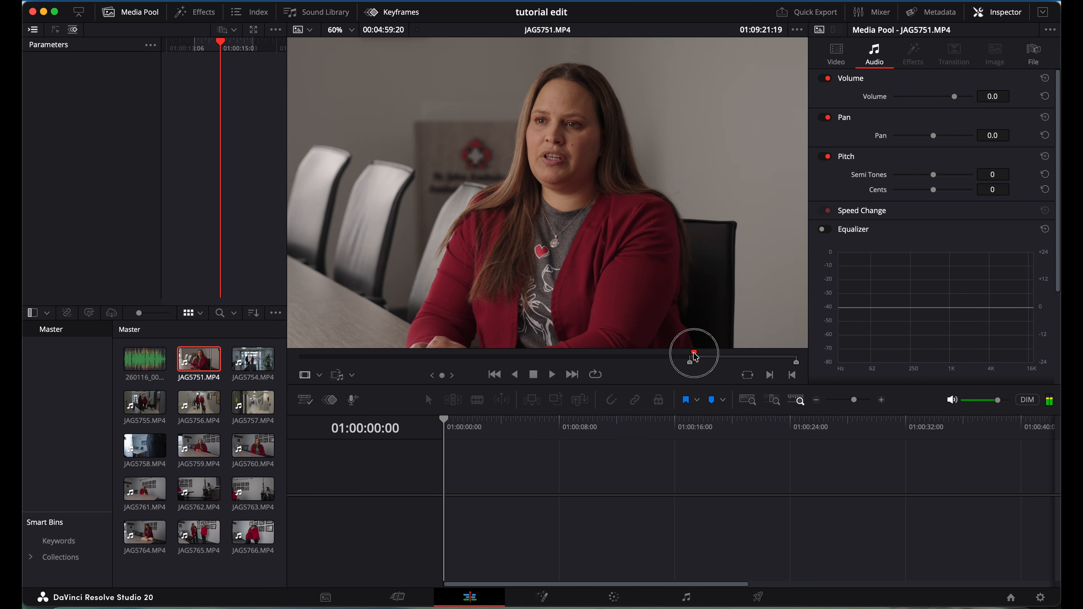
drag(695, 358, 692, 358)
key(space)
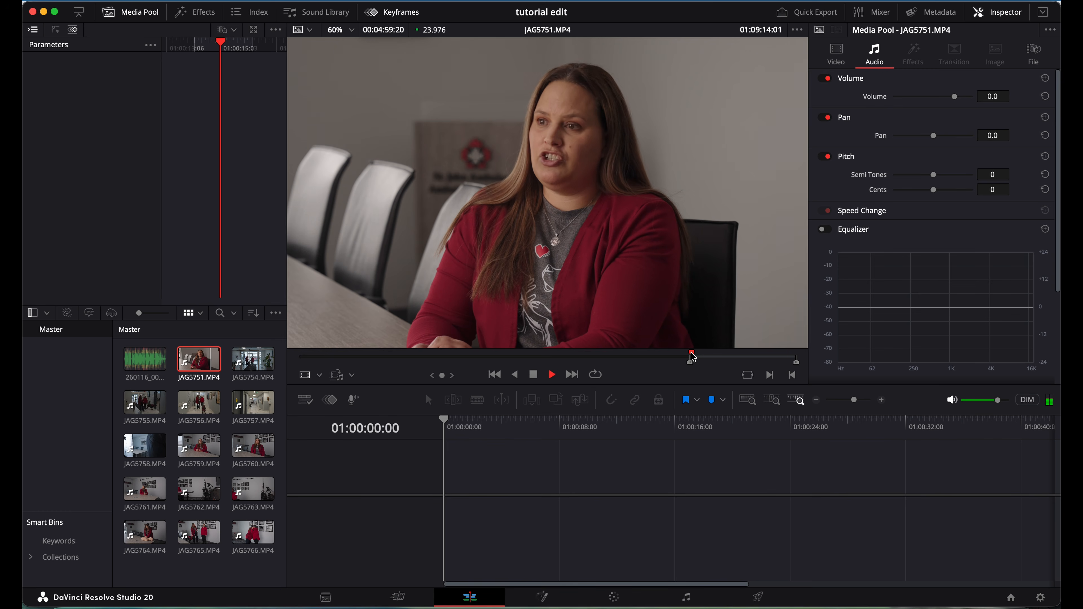
click(687, 356)
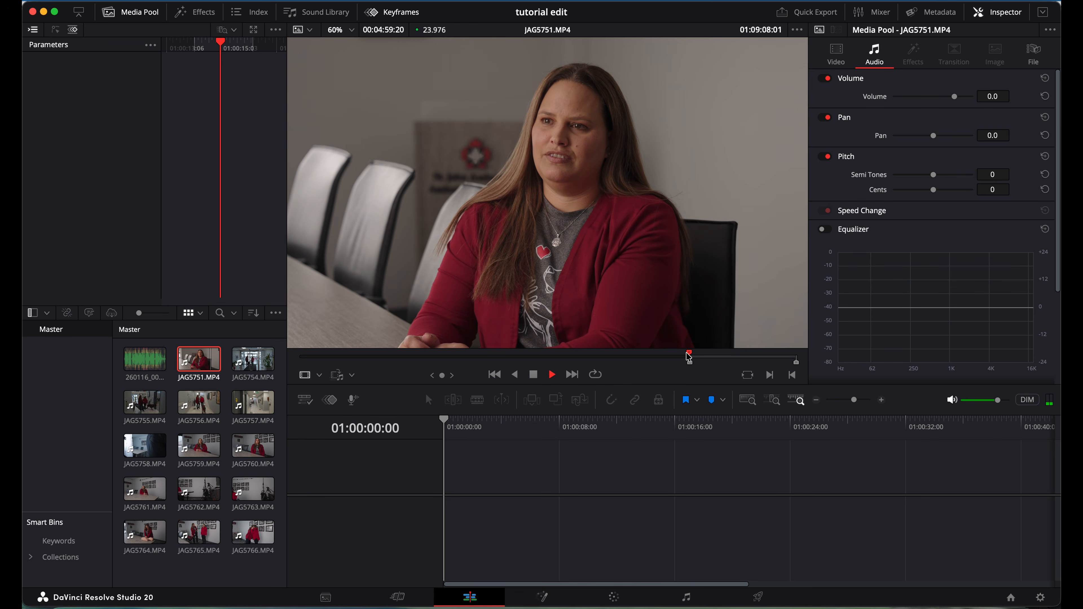
key(space)
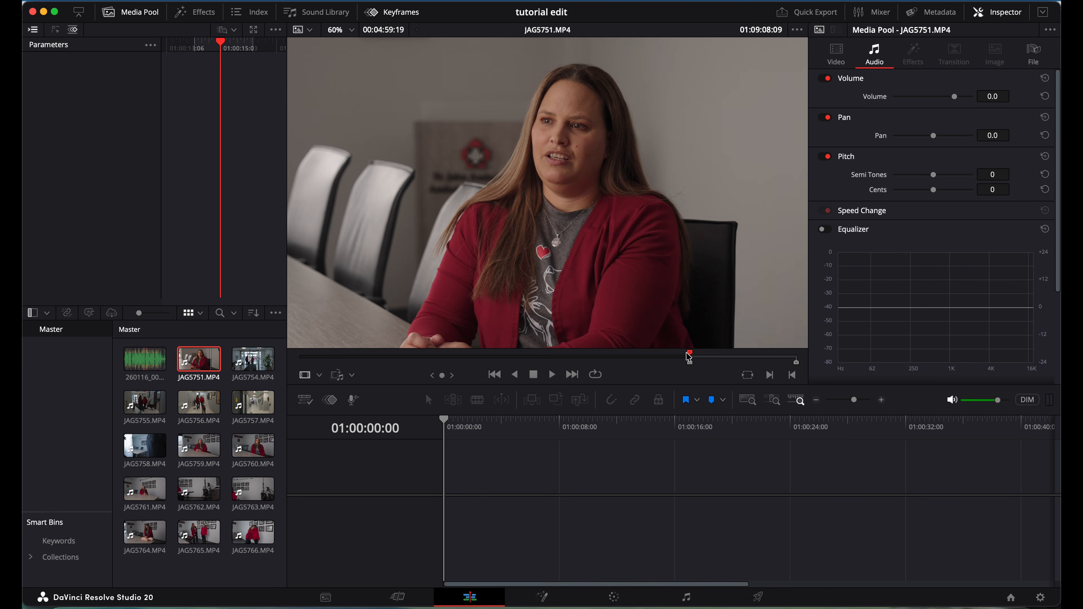
key(space)
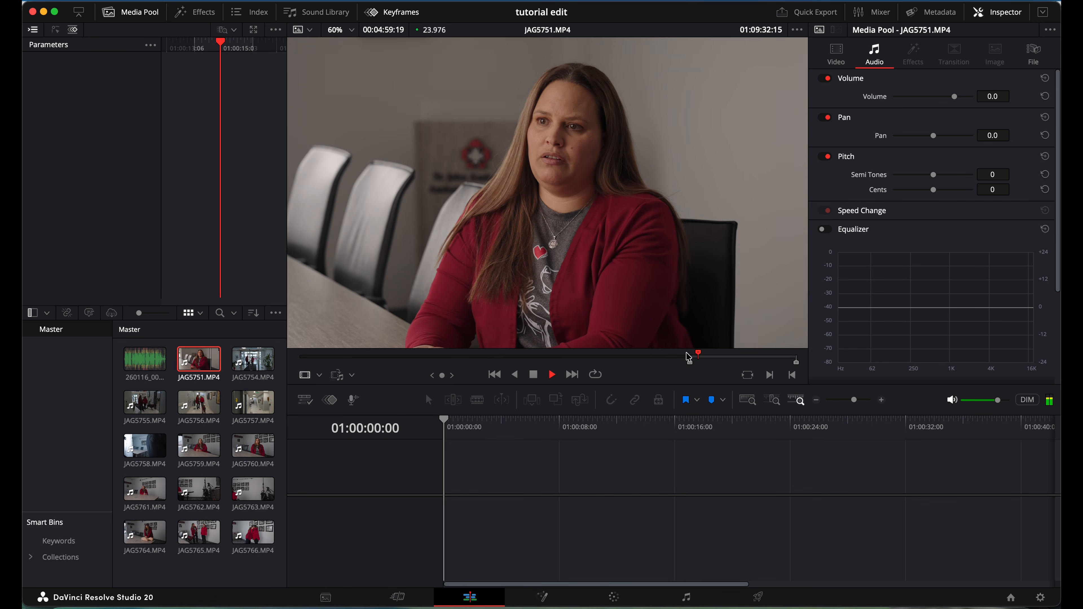
key(space)
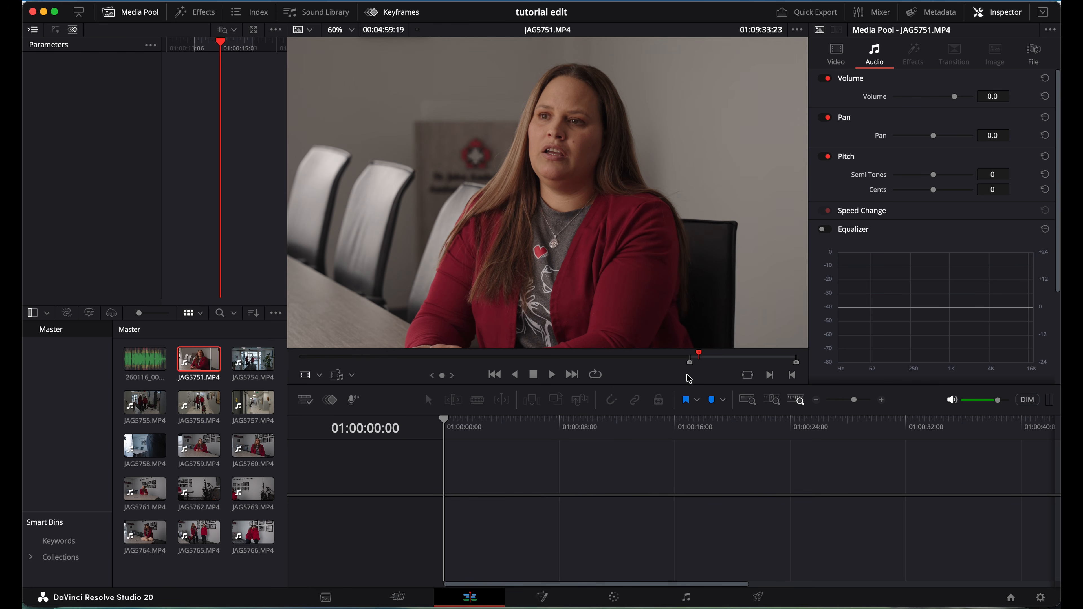
key(o)
mouse_move(605, 280)
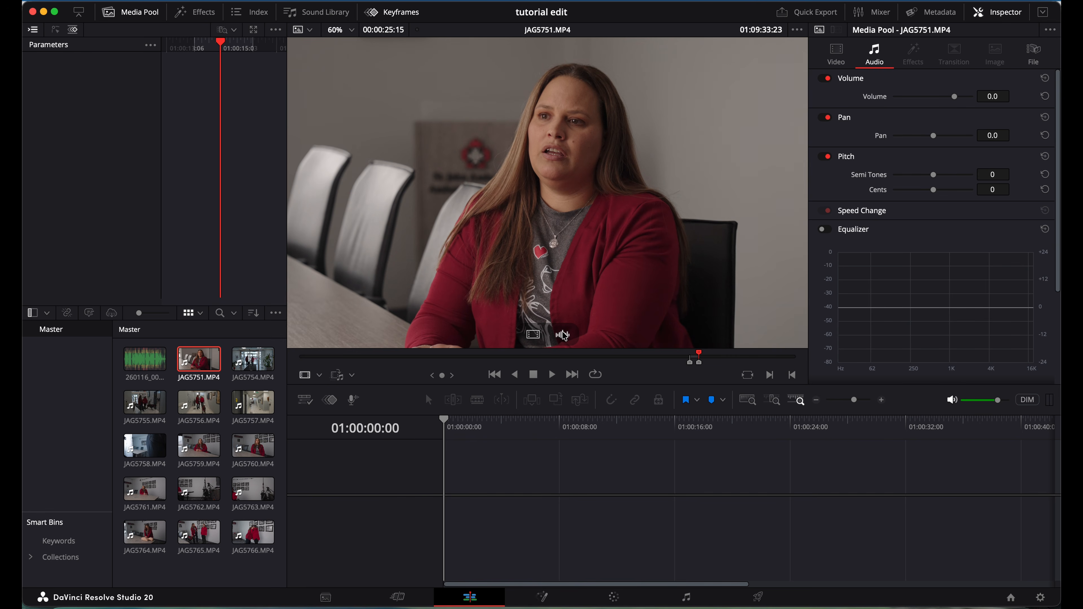
click(533, 336)
drag(533, 336, 410, 351)
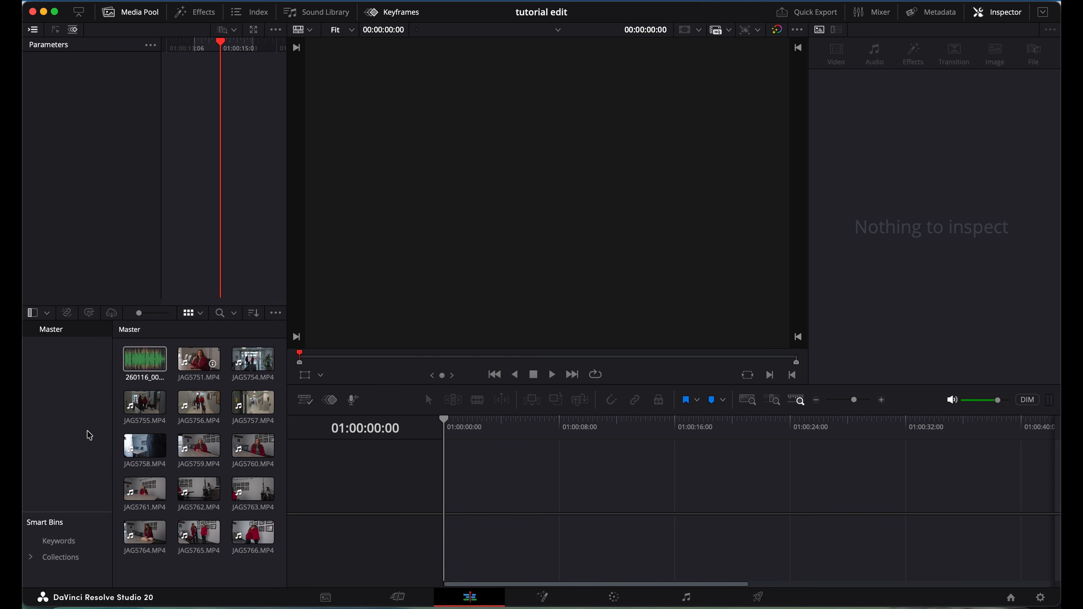
click(187, 368)
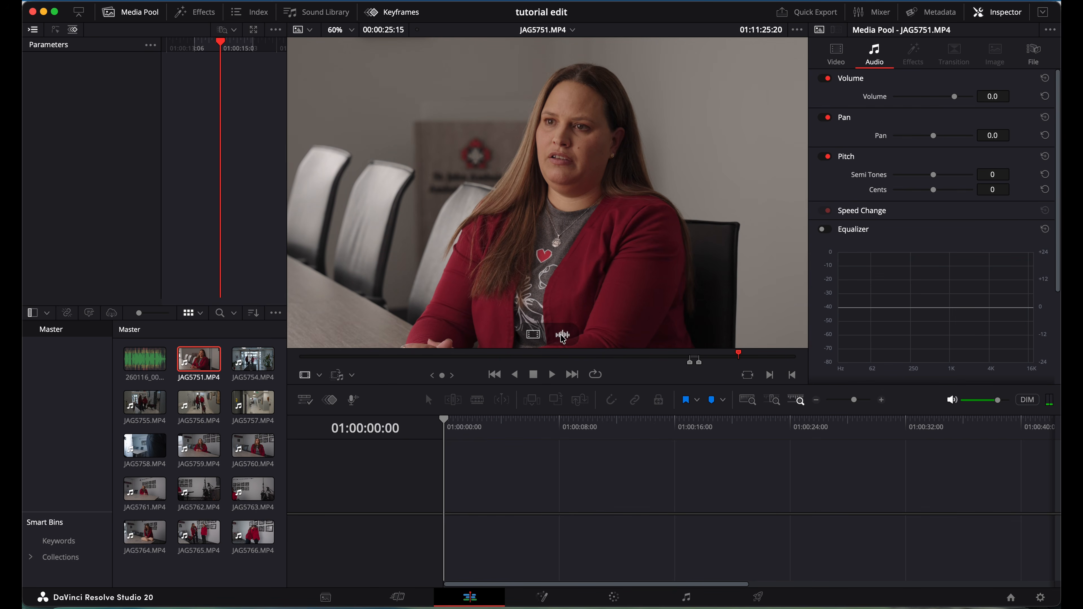
click(561, 334)
drag(563, 338, 493, 547)
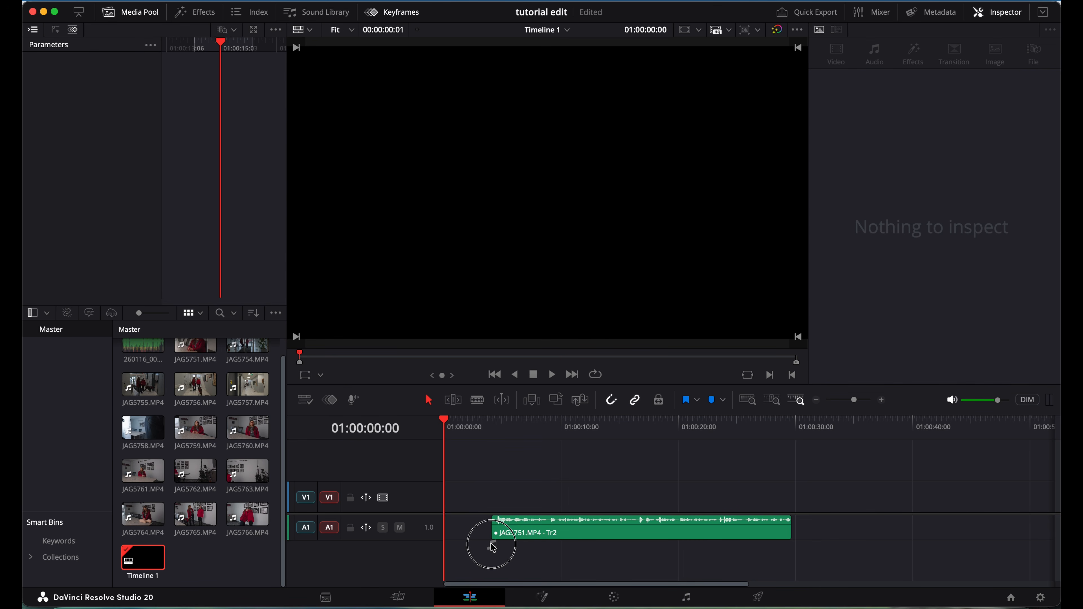
key(super+z)
key(super+z)
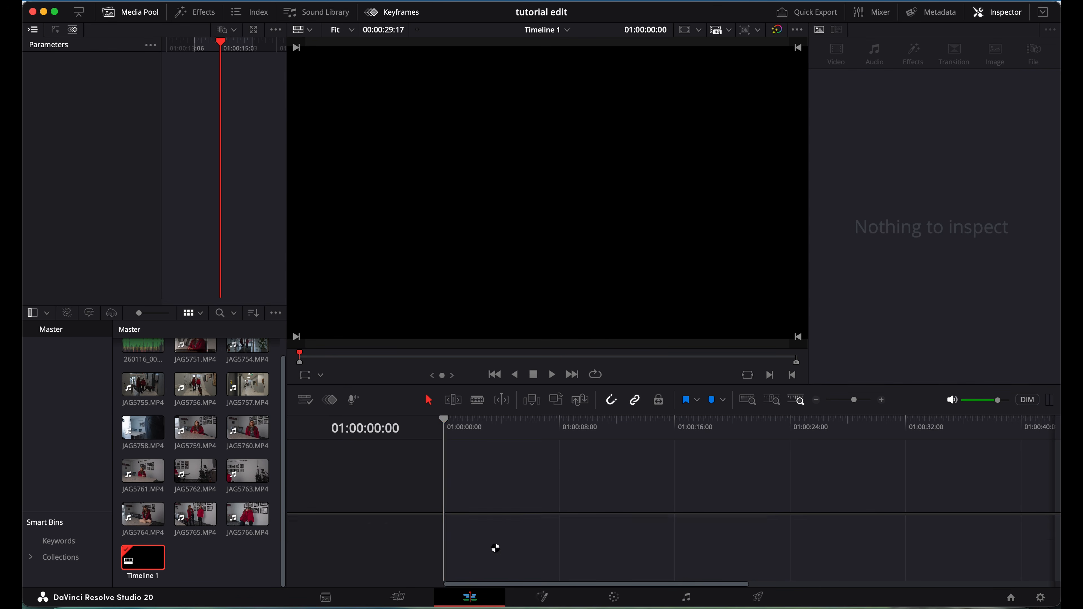
click(198, 363)
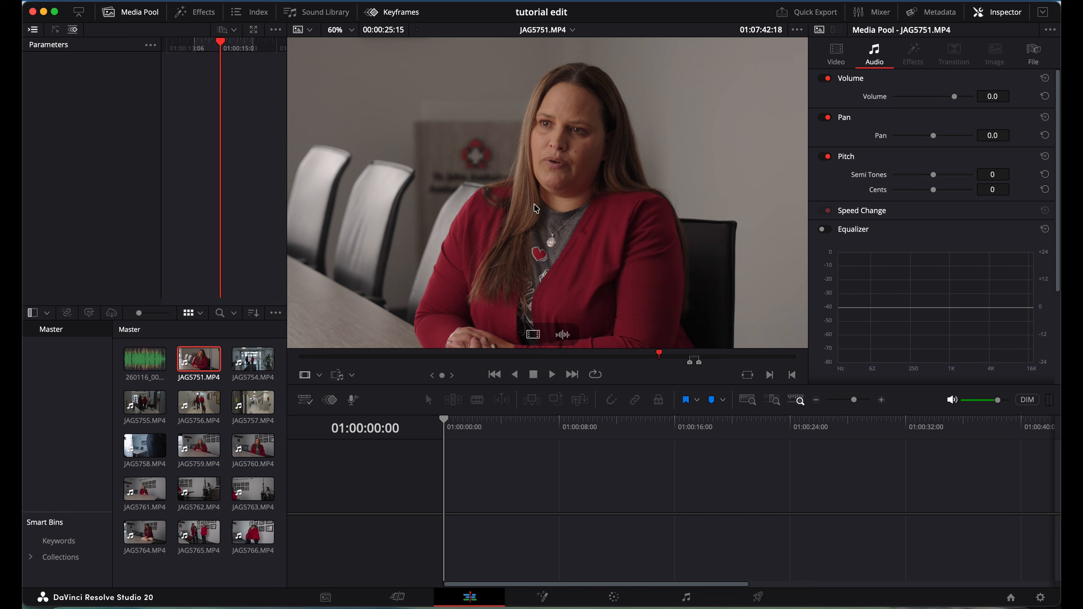
Drag the marked JAG5751 section into a new Timeline 1 on V1/A1 and play it back.
drag(536, 209, 452, 512)
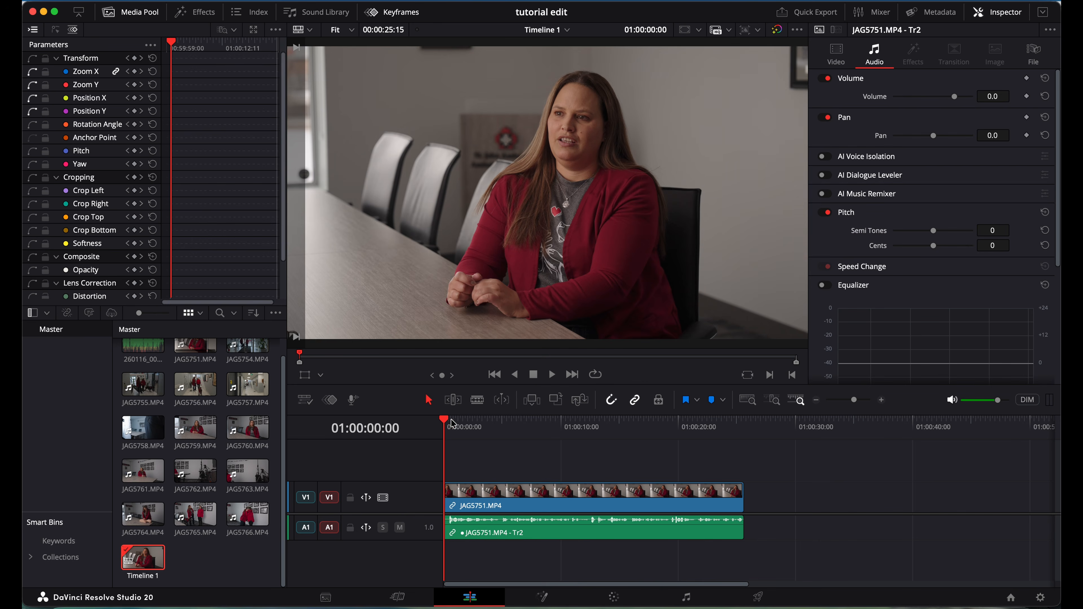
mouse_move(530, 496)
mouse_down()
mouse_move(563, 499)
mouse_move(535, 503)
mouse_up()
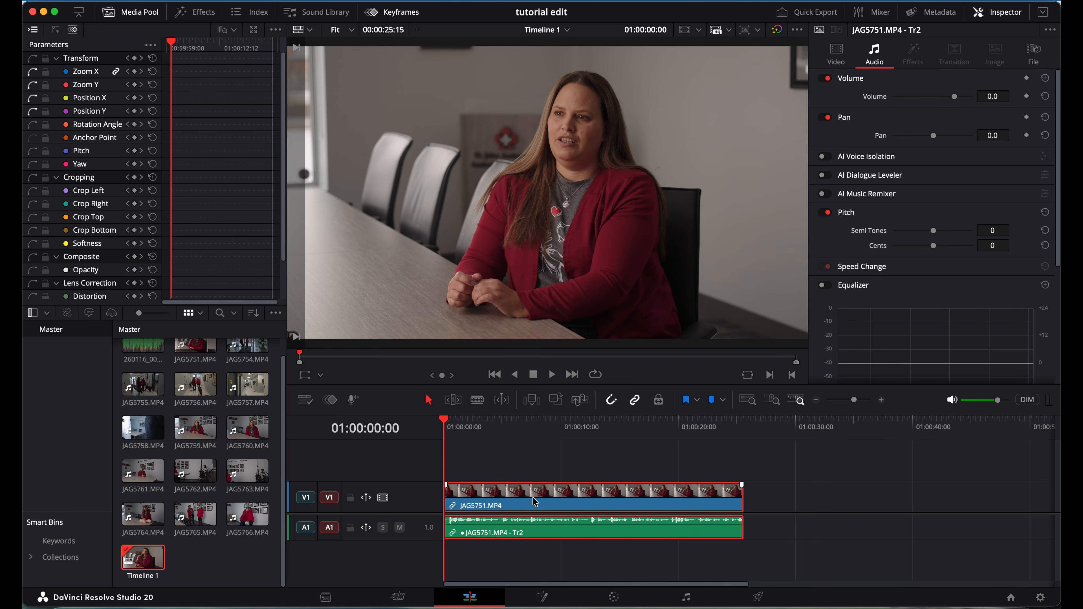
key(space)
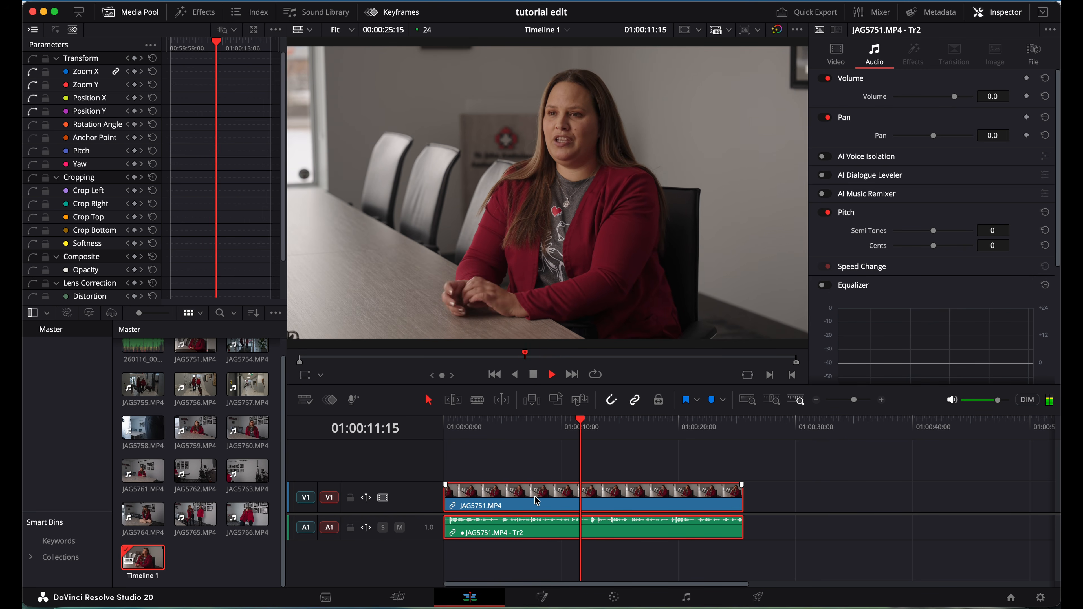
key(space)
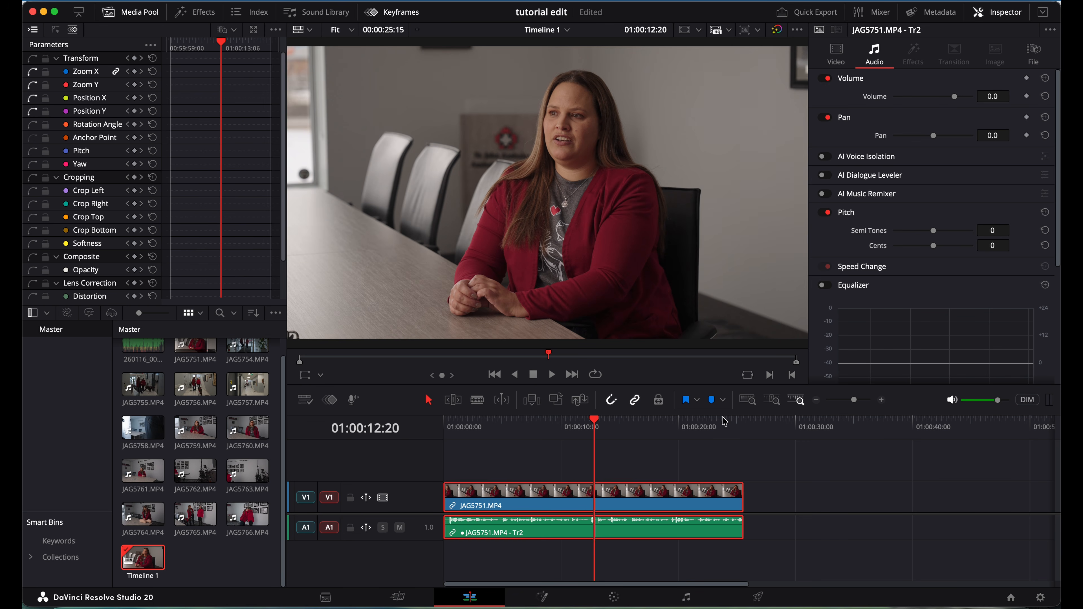
Split the interview clip at 01:00:18:21 with the Blade tool.
click(671, 429)
click(657, 435)
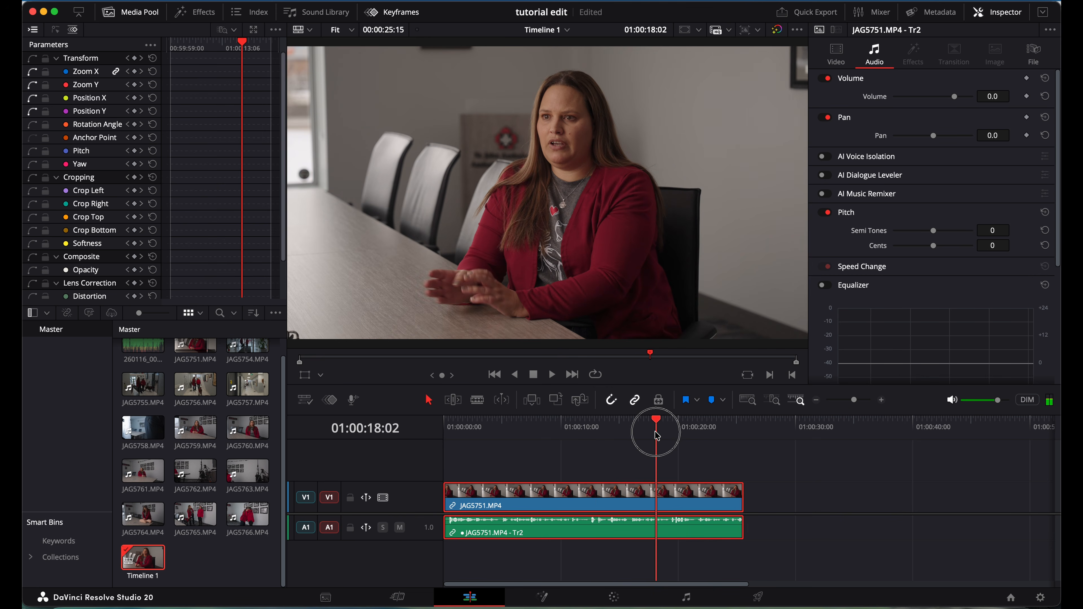
drag(657, 435, 666, 438)
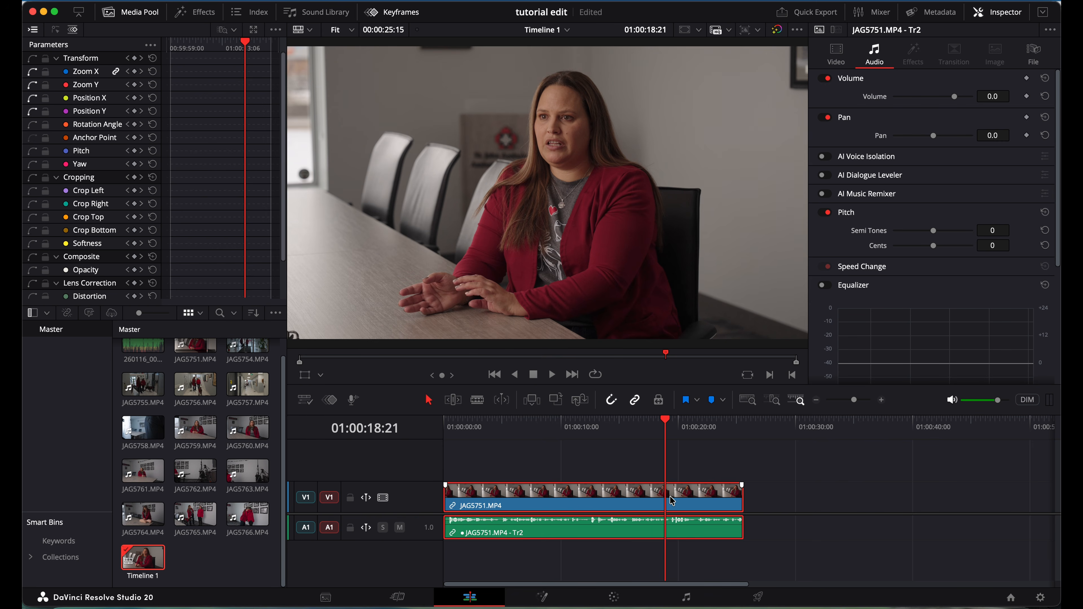
key(b)
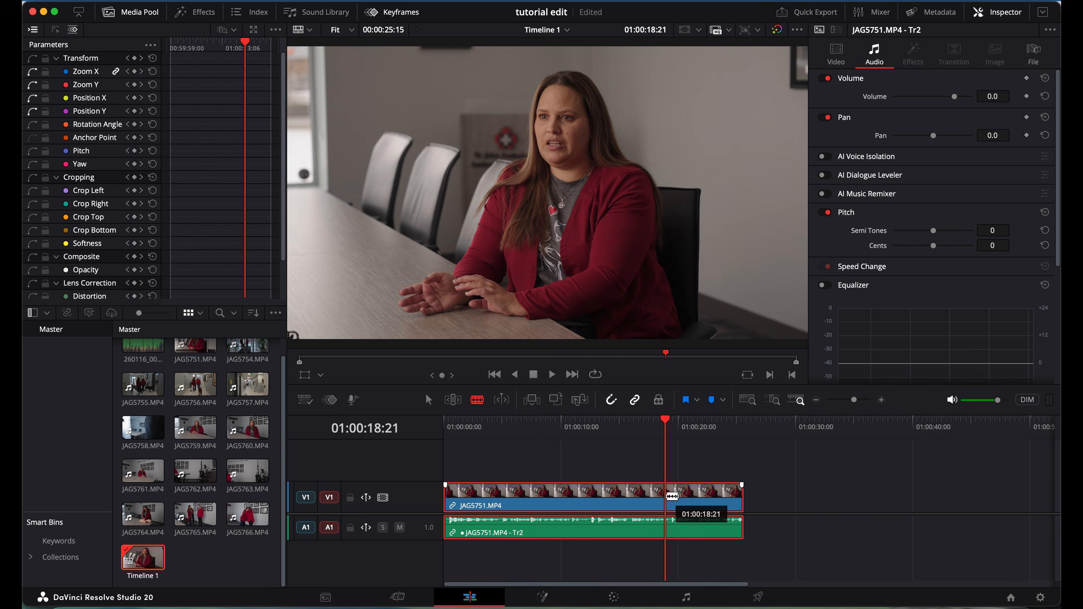
click(671, 496)
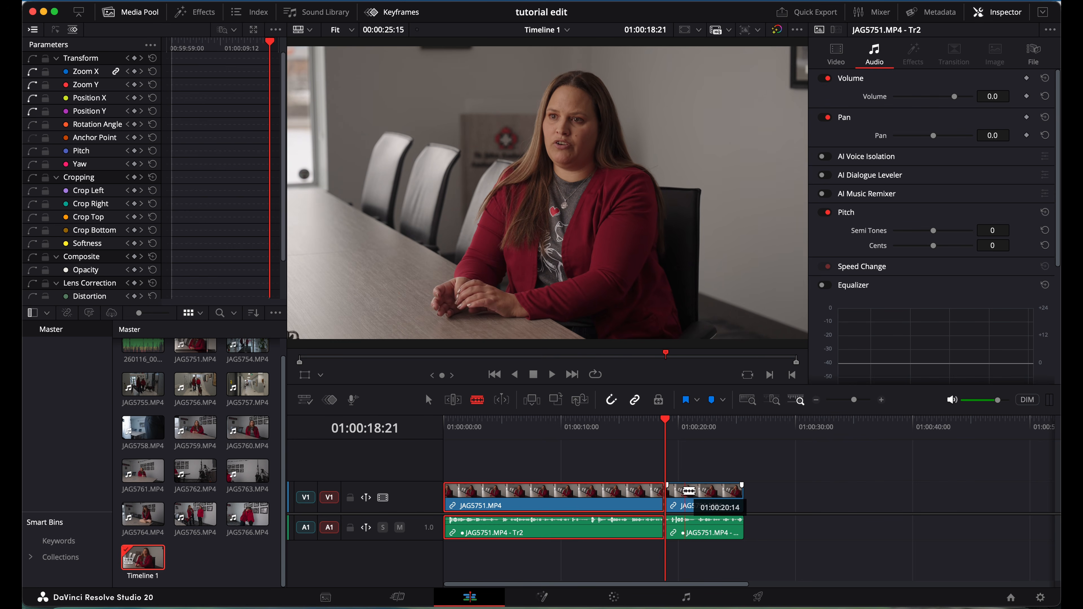
Drag the second piece later to leave a gap, then undo the move.
key(a)
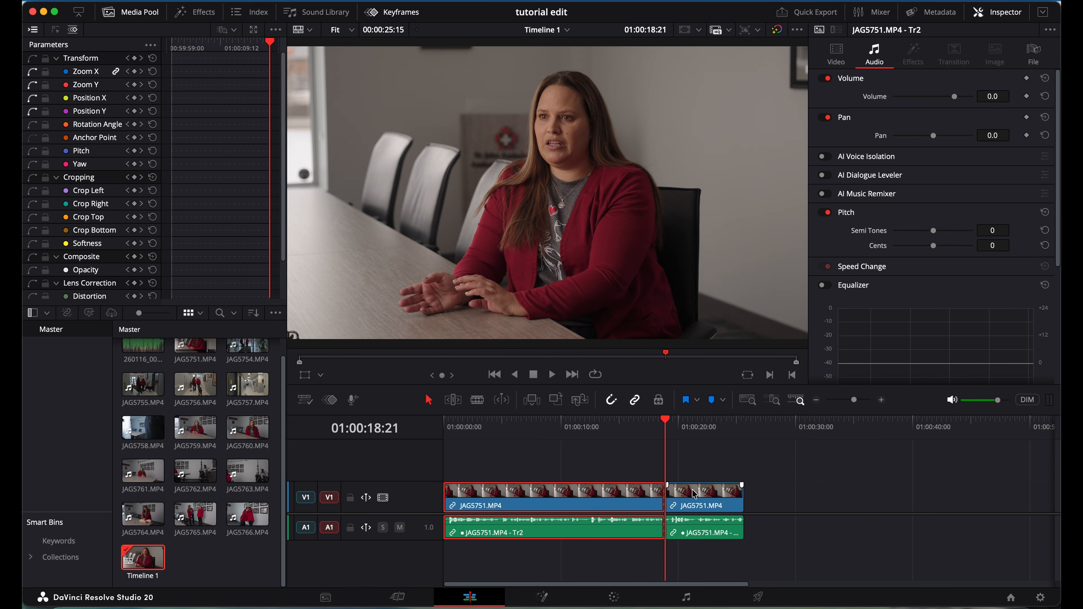
drag(707, 500, 735, 516)
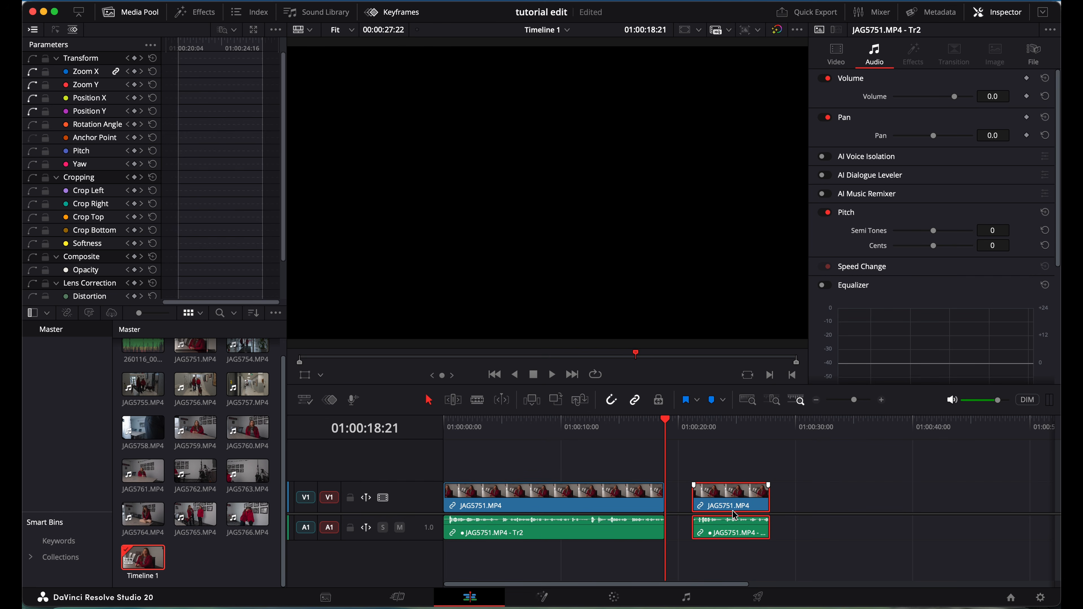
key(super+z)
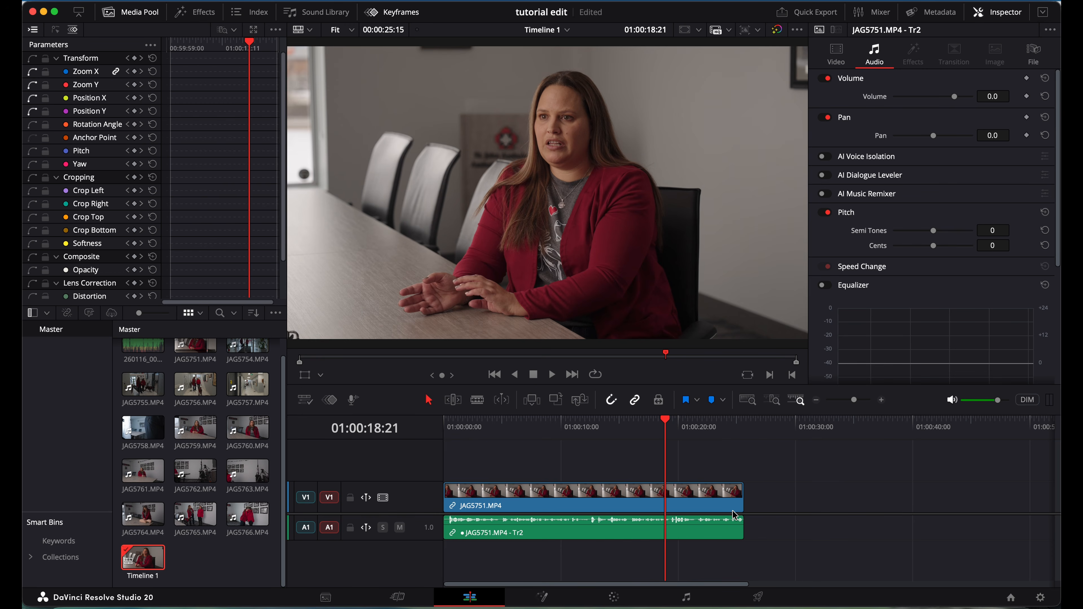
click(637, 426)
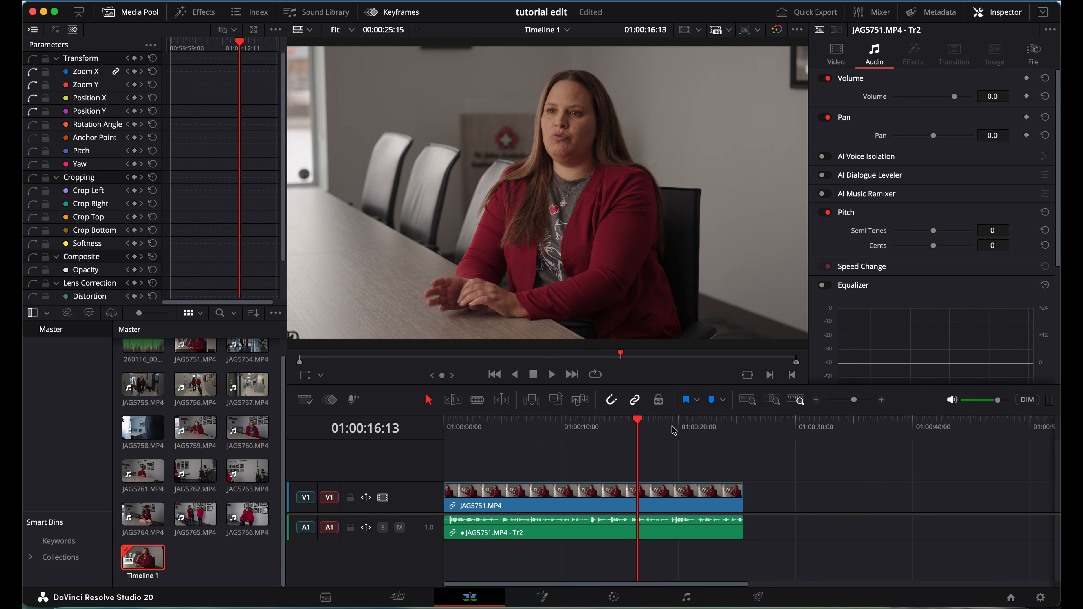
key(super+s)
key(b)
click(477, 494)
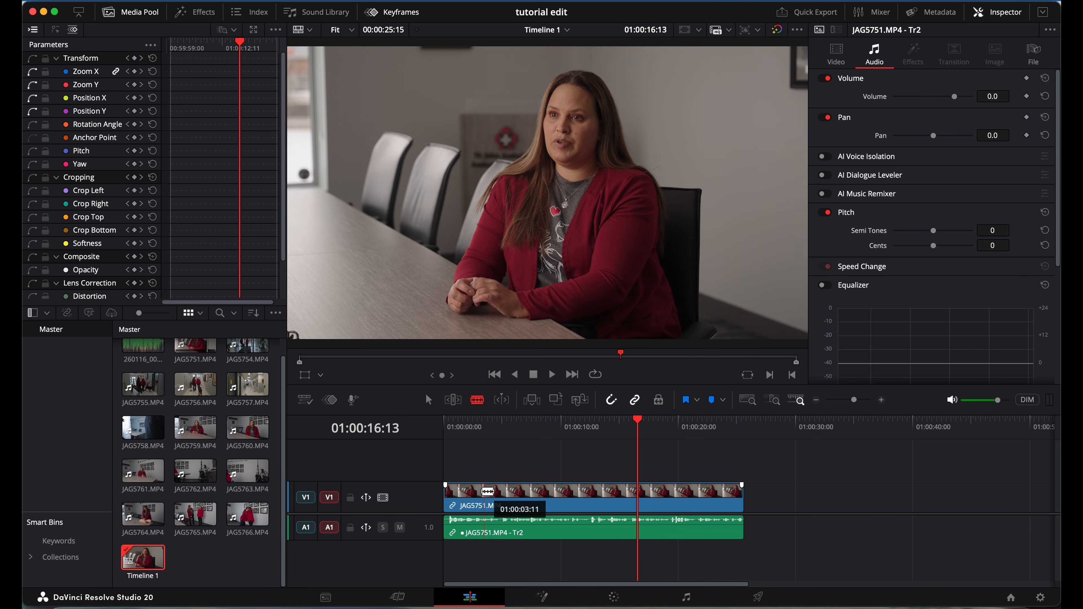
click(500, 494)
click(536, 495)
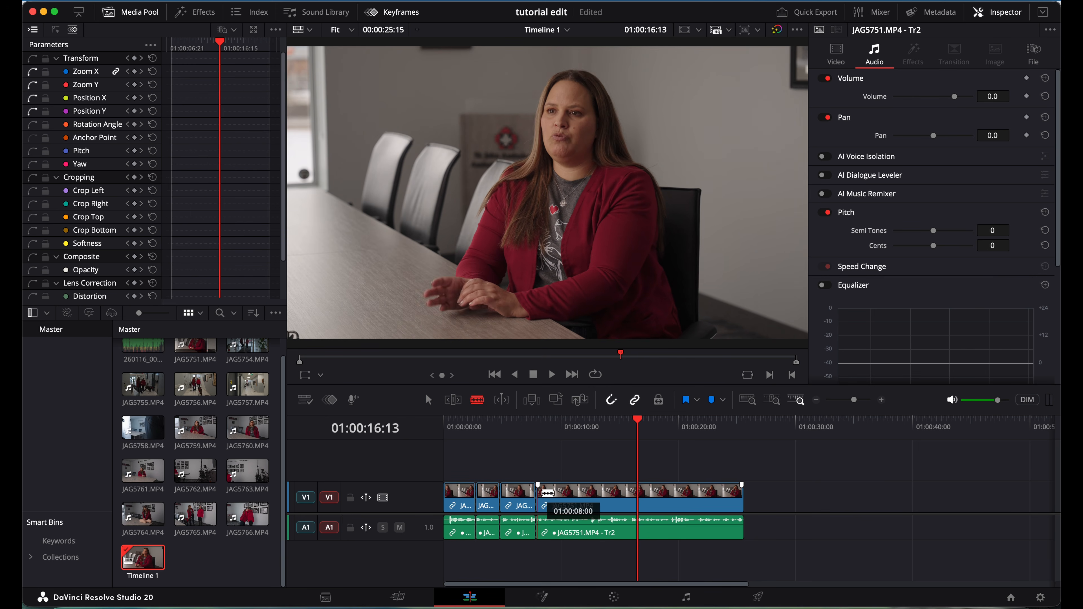
click(571, 494)
click(620, 490)
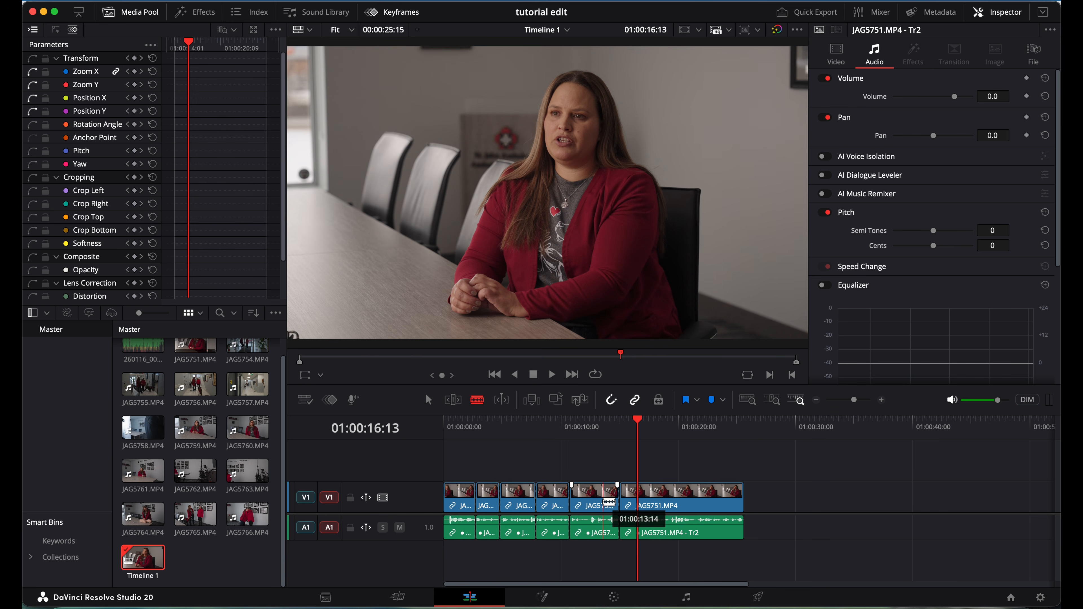
key(super+z)
key(super+z)
key(super+z)
key(super+z)
key(super+z)
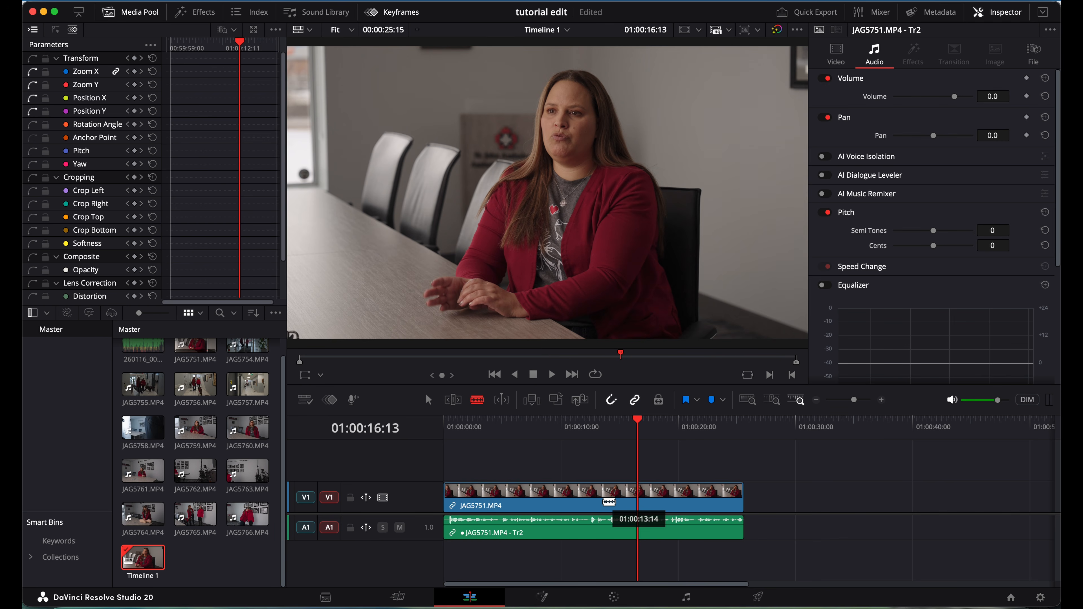
key(a)
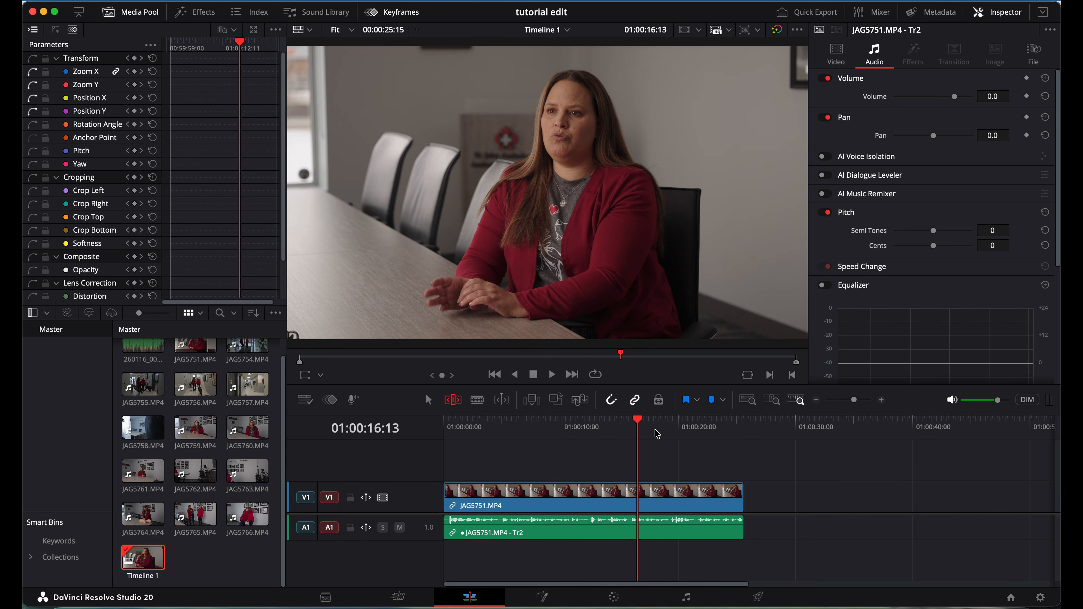
Move the clip later, trial-trim its end, undo the trim, and save the project.
mouse_move(655, 434)
mouse_down()
mouse_move(678, 435)
mouse_move(650, 433)
mouse_up()
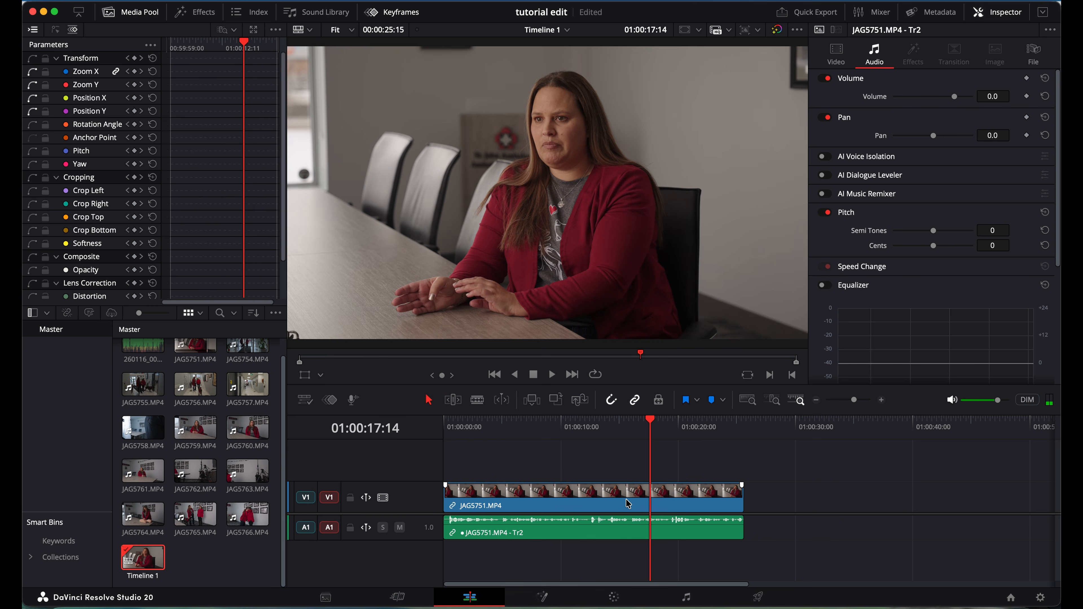
drag(626, 498, 681, 499)
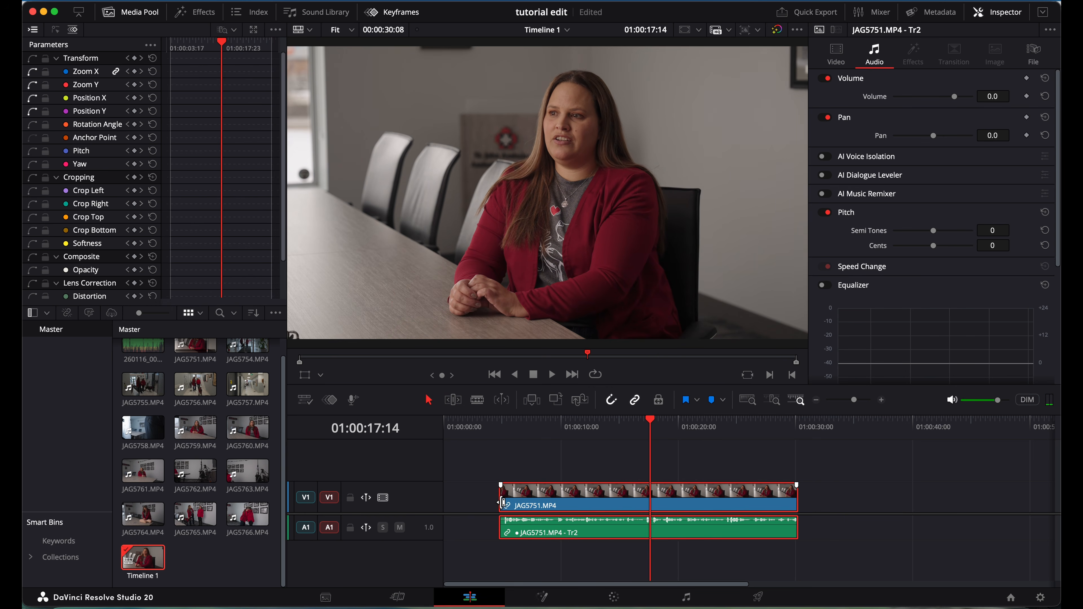
drag(501, 502, 499, 502)
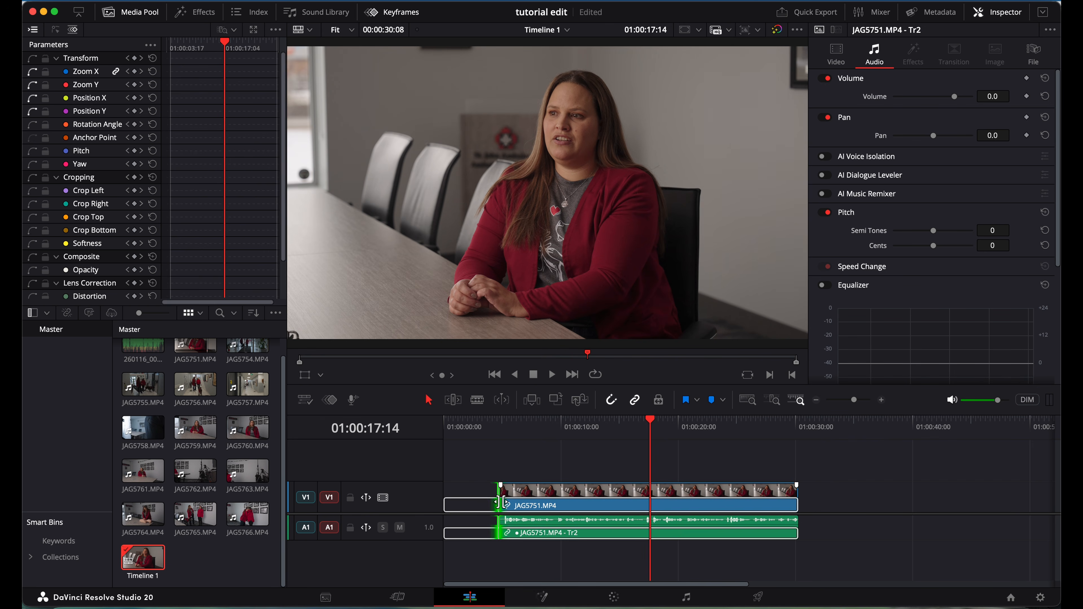
click(798, 500)
drag(798, 500, 835, 500)
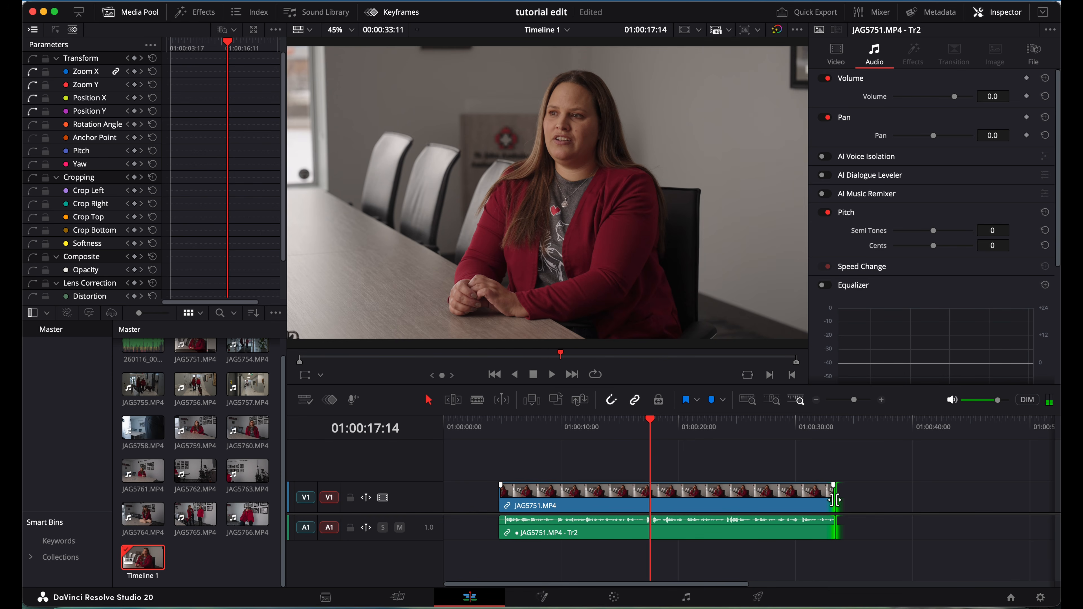
key(super+z)
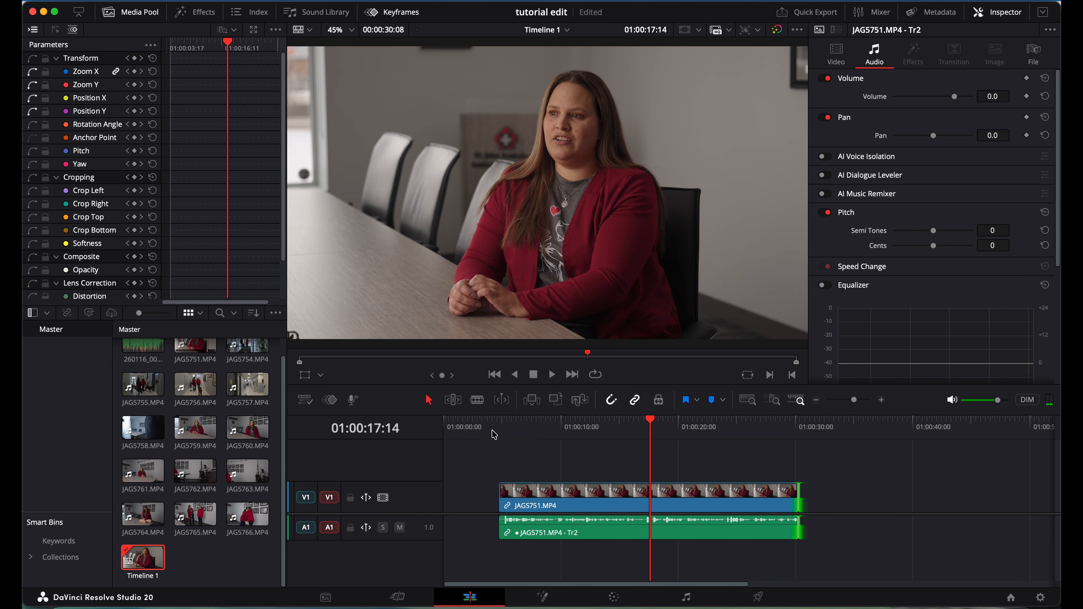
key(super+s)
Trial-extend the interview clip's start and end, undoing each change.
drag(501, 501, 479, 505)
key(super+z)
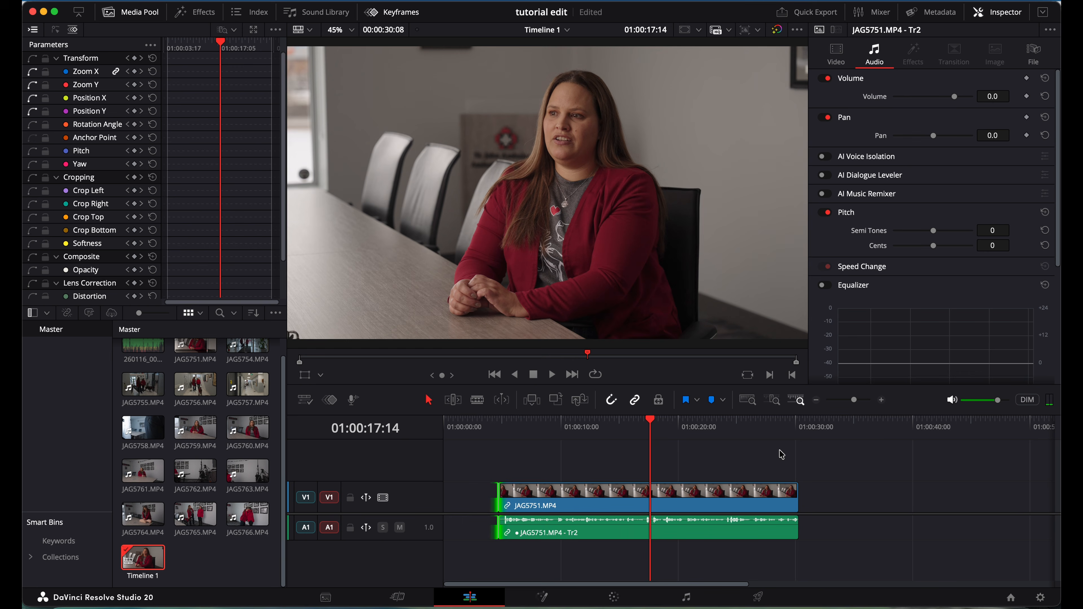
drag(794, 496, 822, 496)
key(super+z)
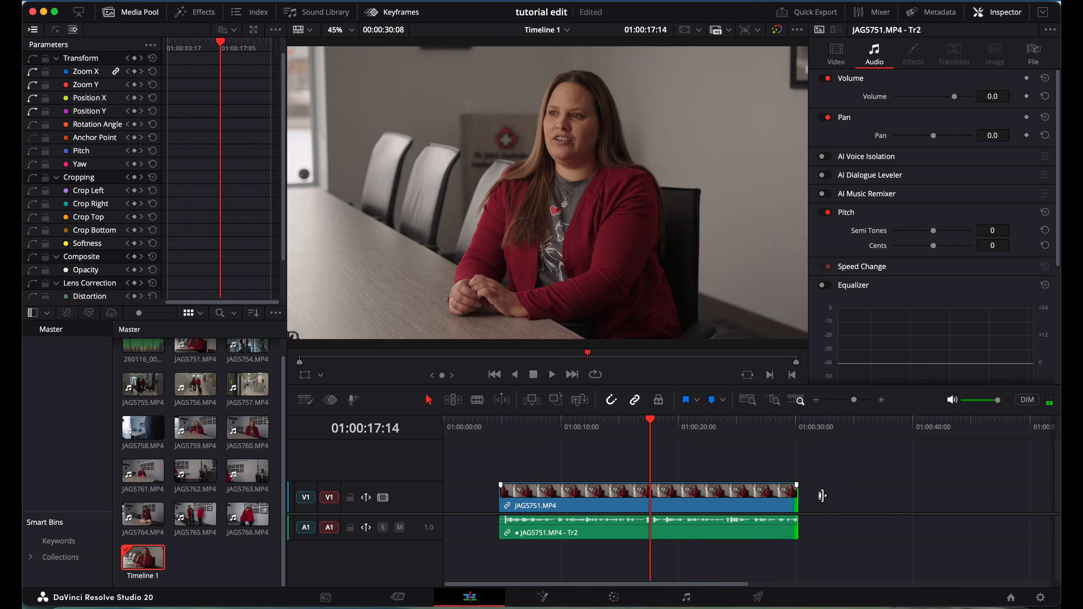
Drag the interview clip back to start at 01:00:00:00 on Timeline 1.
click(683, 429)
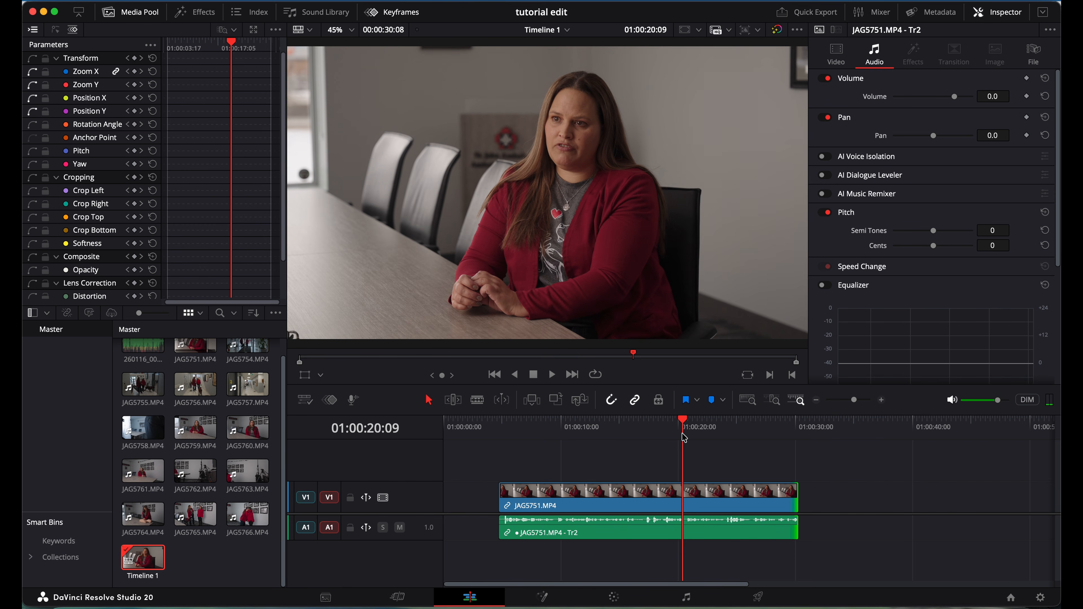
drag(701, 508, 646, 509)
click(512, 435)
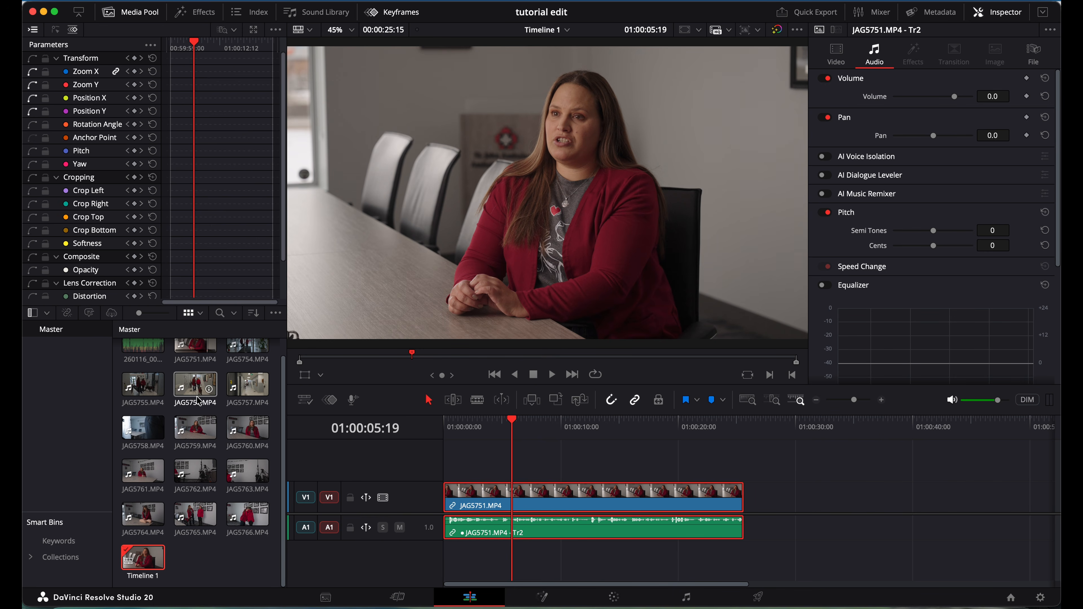
Switch the viewer to source mode, then skim and play the JAG5754 b-roll shot.
key(q)
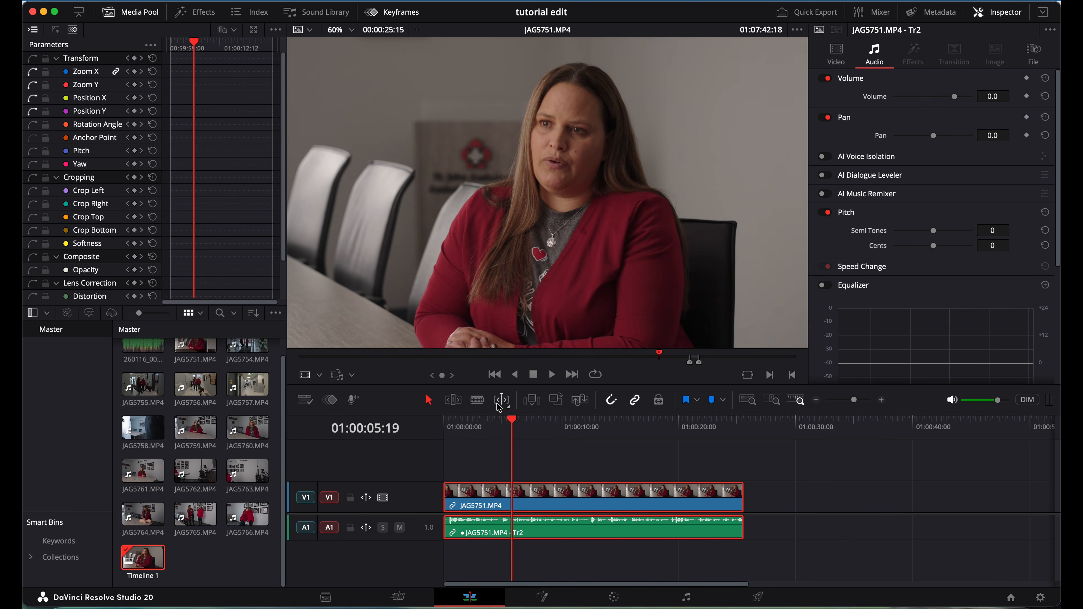
click(246, 346)
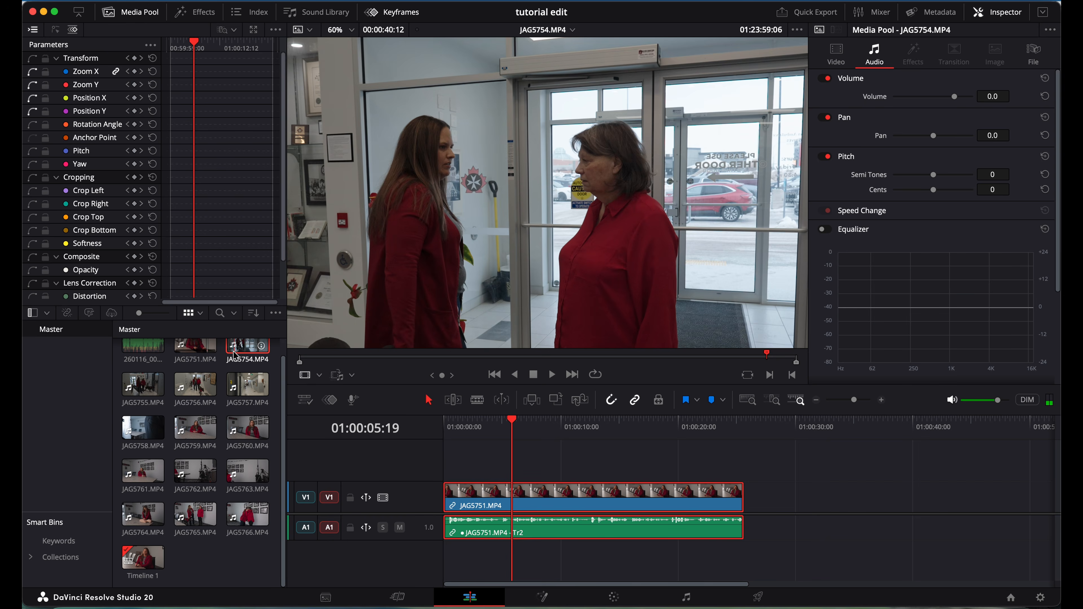
click(319, 358)
drag(319, 358, 450, 356)
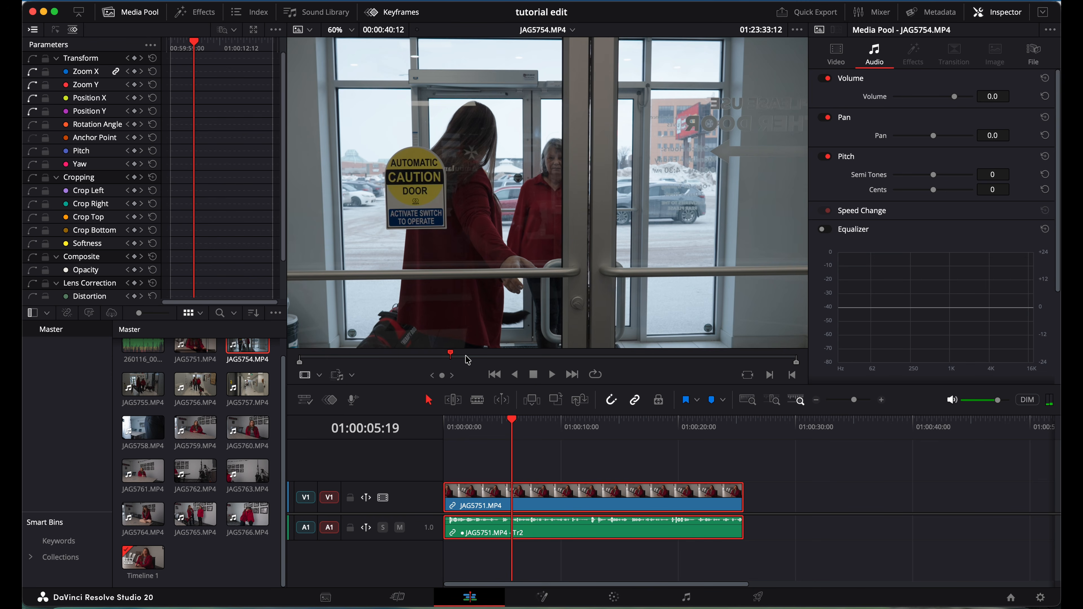
drag(467, 359, 492, 359)
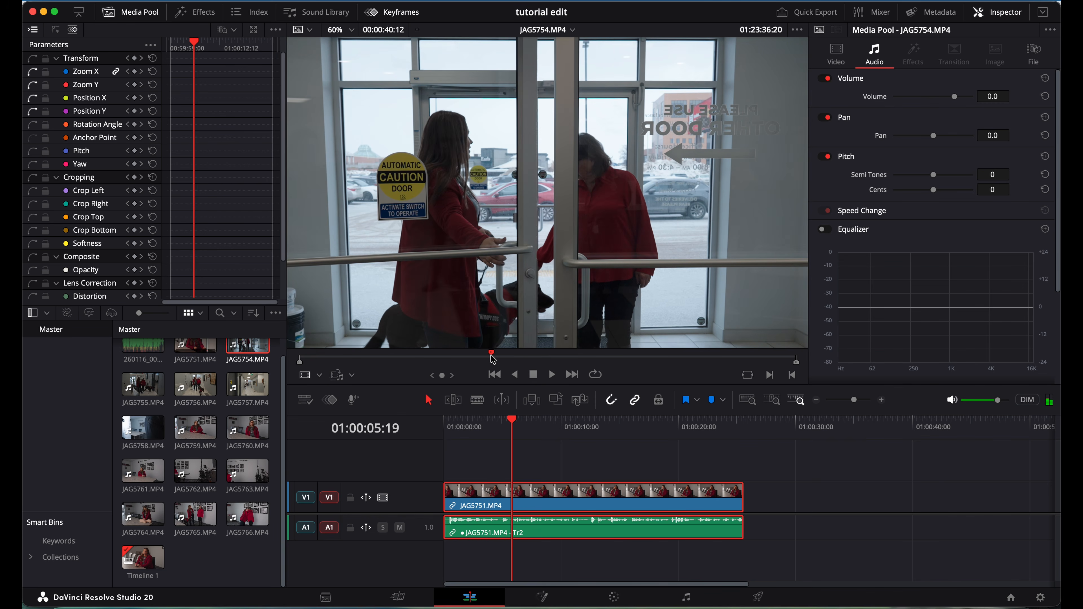
key(space)
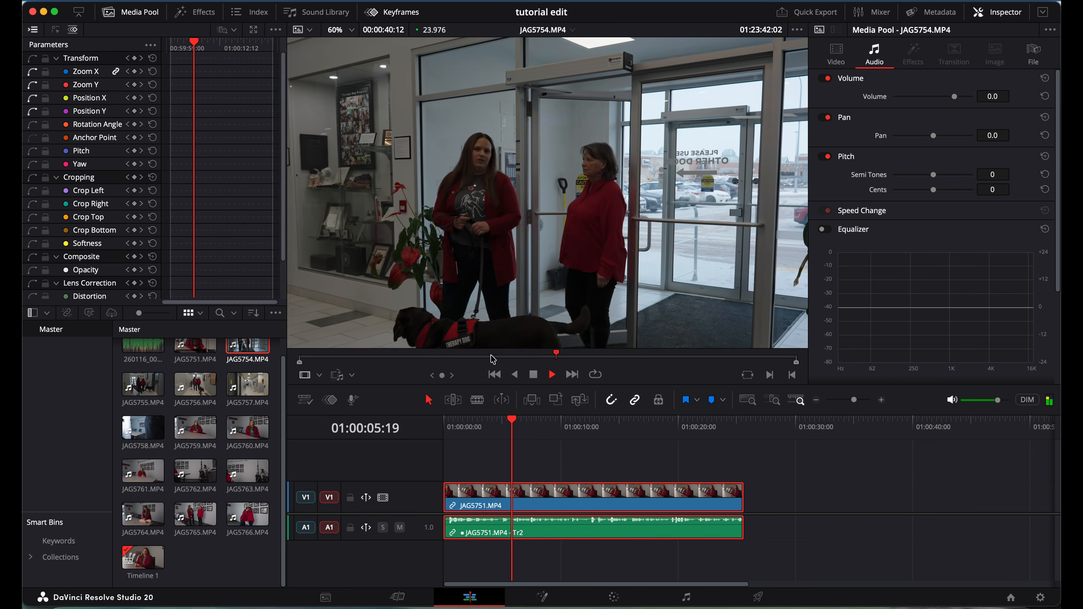
key(space)
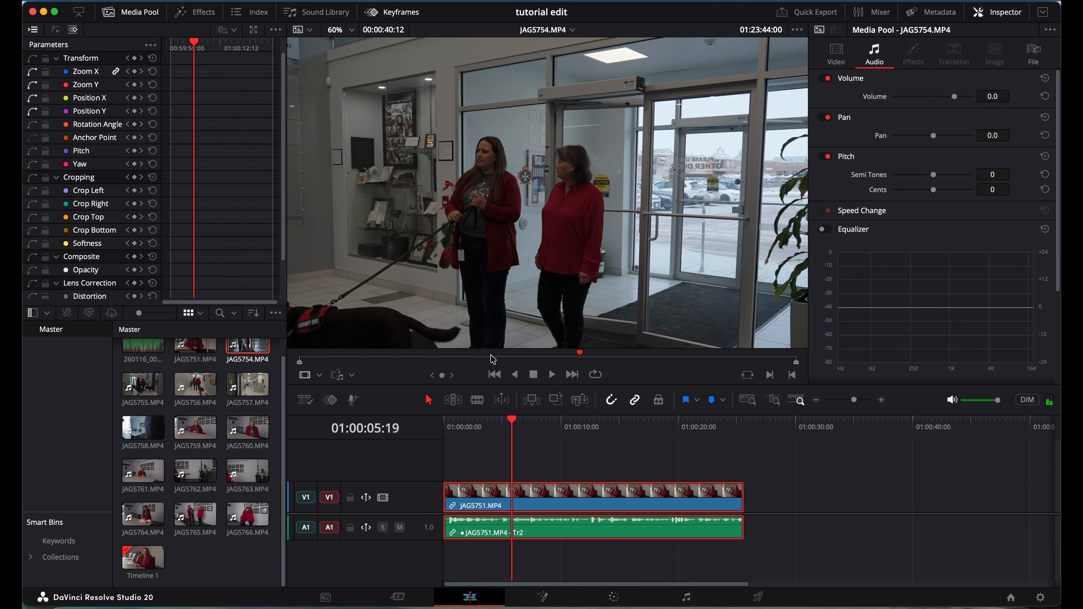
Load JAG5755 in the source viewer and scrub back toward 01:24:10.
click(135, 389)
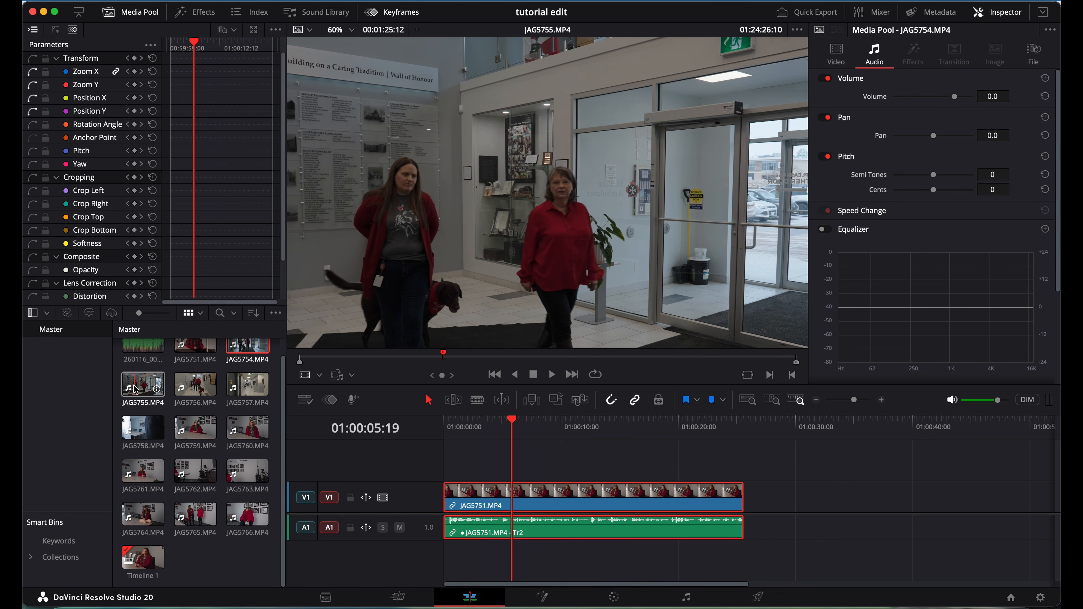
click(135, 389)
click(519, 361)
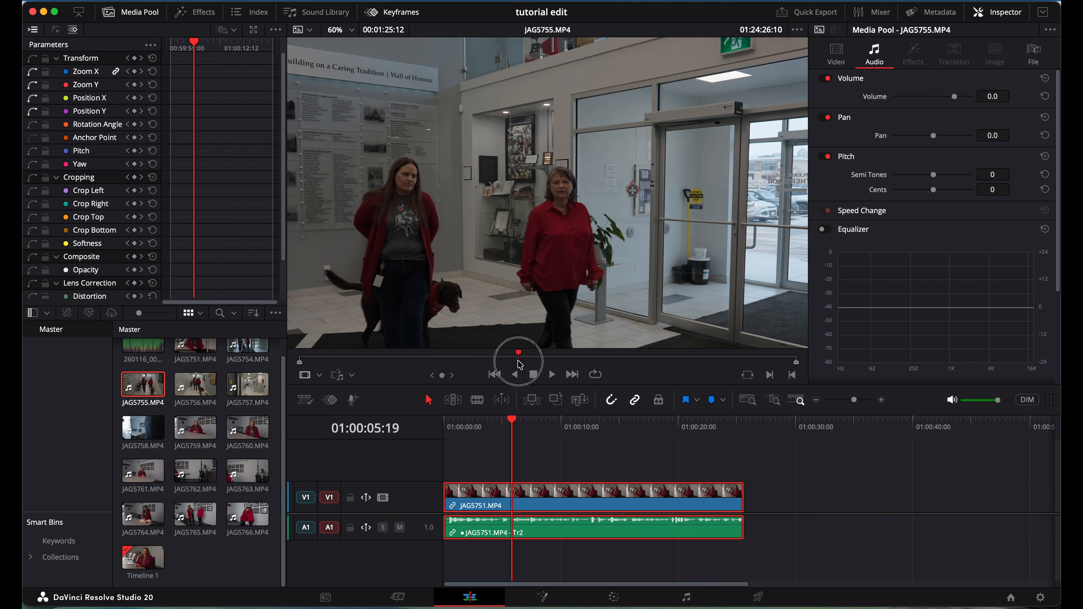
click(399, 359)
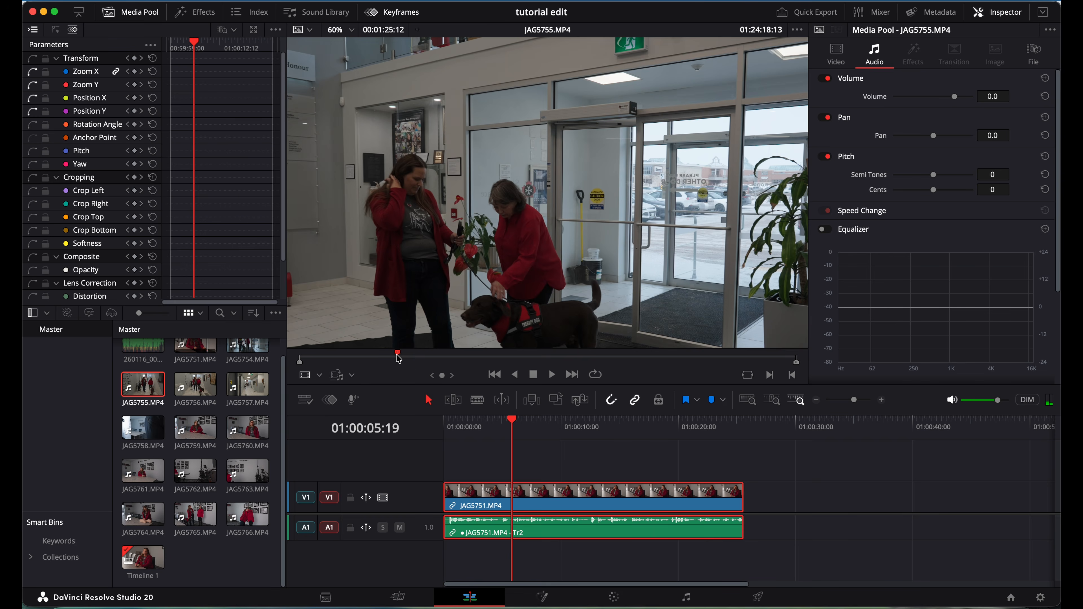
click(372, 358)
click(351, 357)
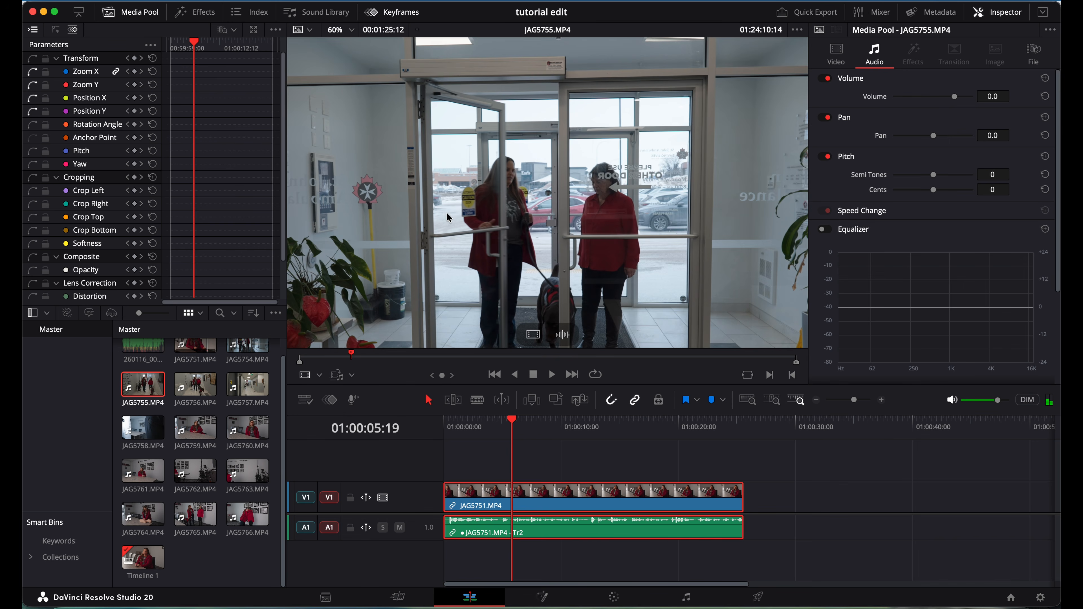
scroll(436, 231, down, 2)
drag(434, 228, 468, 178)
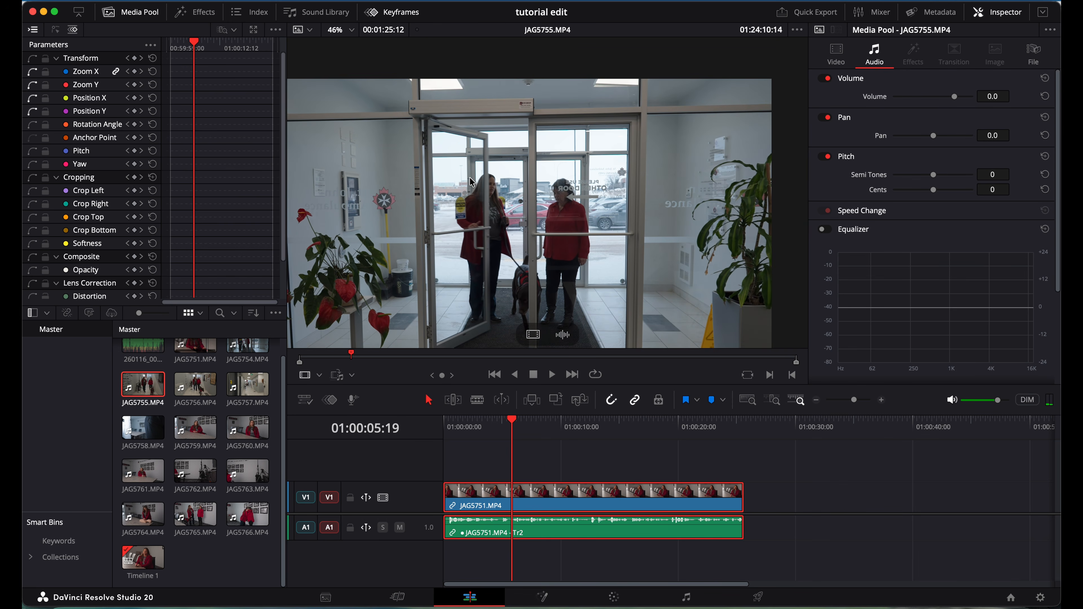
scroll(468, 178, down, 2)
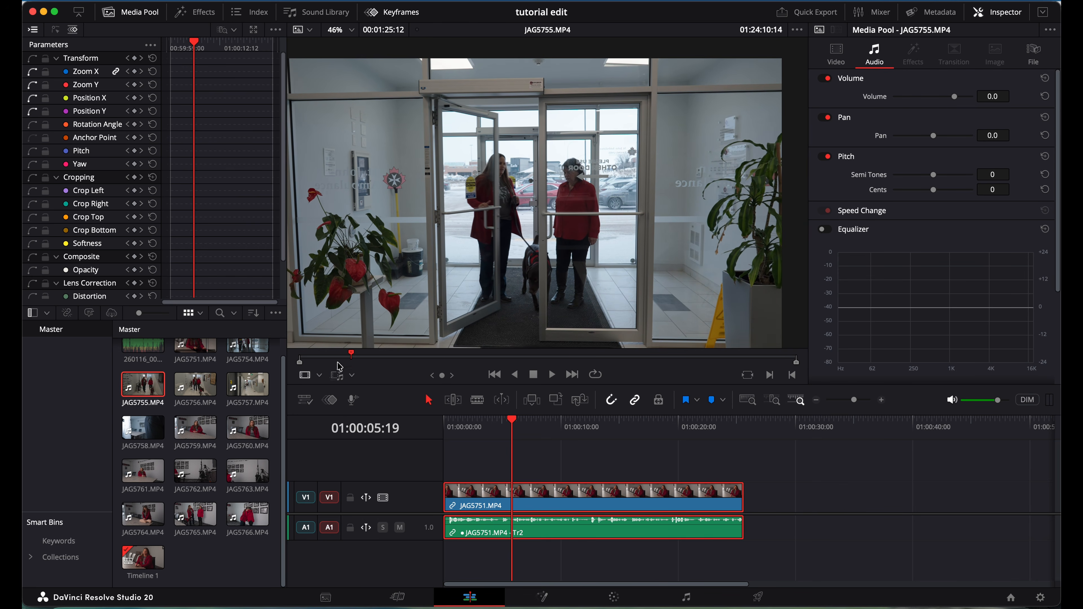
Mark a 00:00:06:05 section of JAG5755, with the In point at 01:24:10:01.
click(337, 358)
click(349, 358)
click(362, 361)
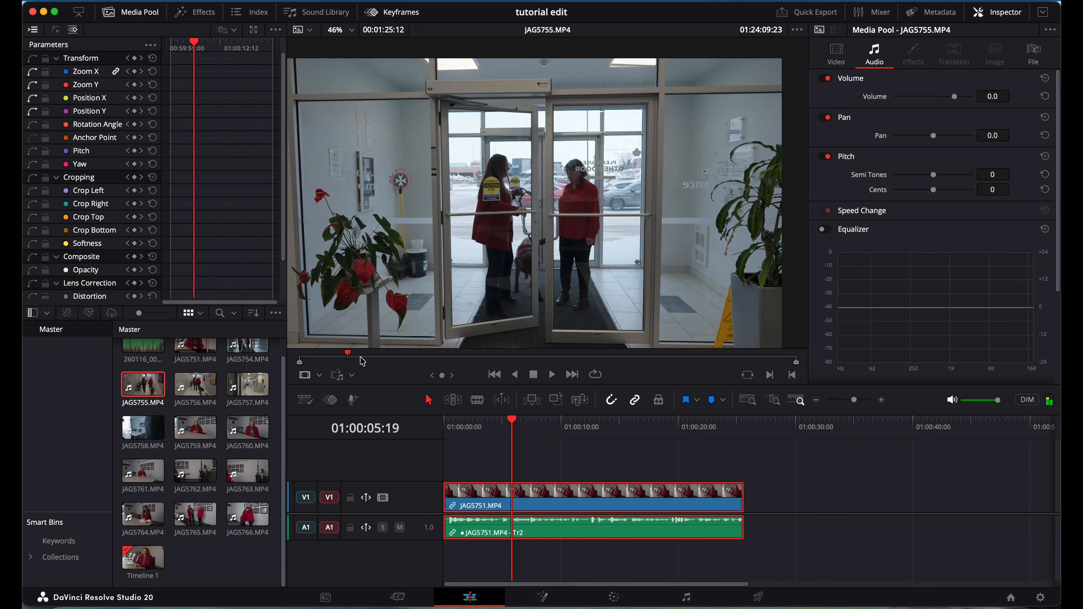
click(359, 361)
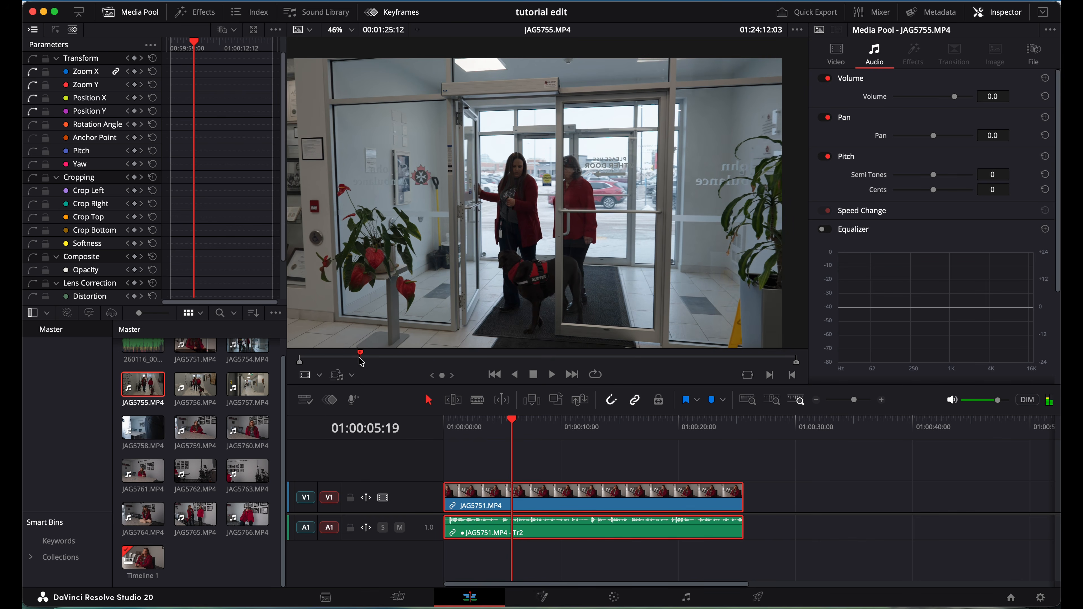
click(358, 362)
click(349, 362)
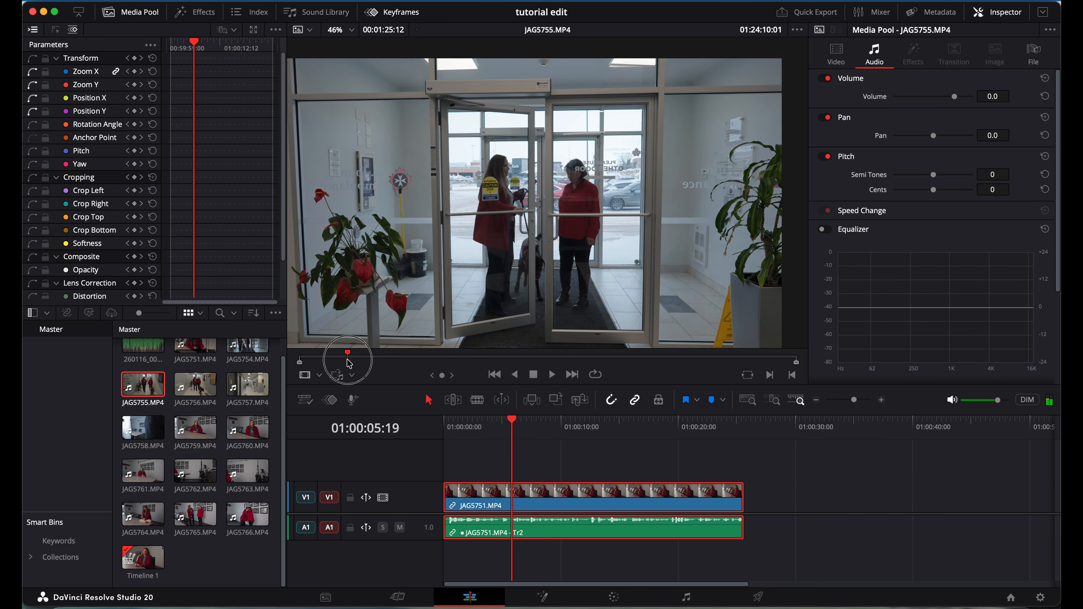
key(i)
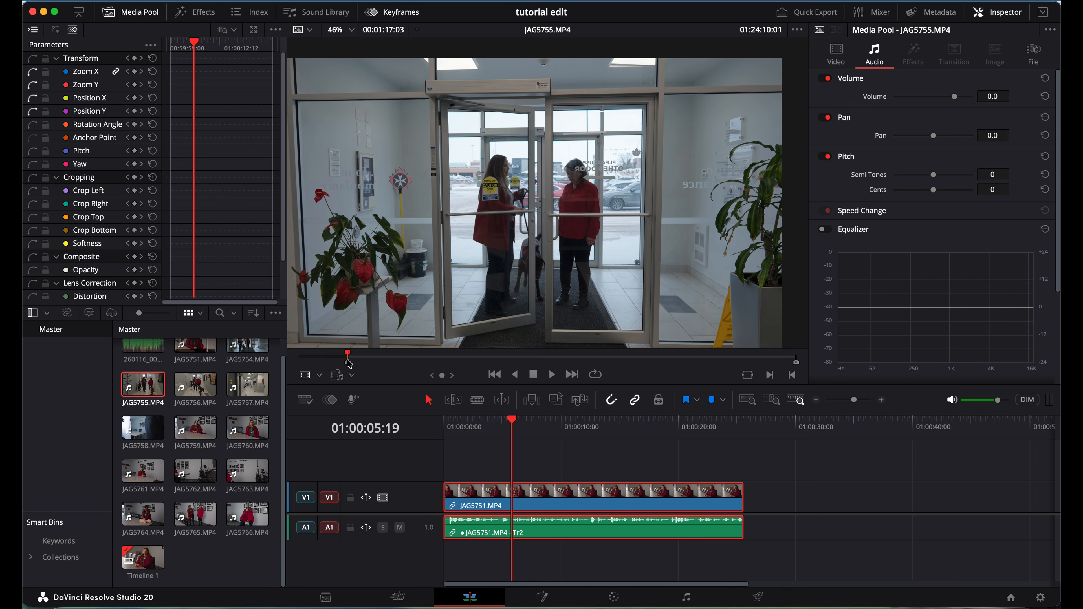
key(space)
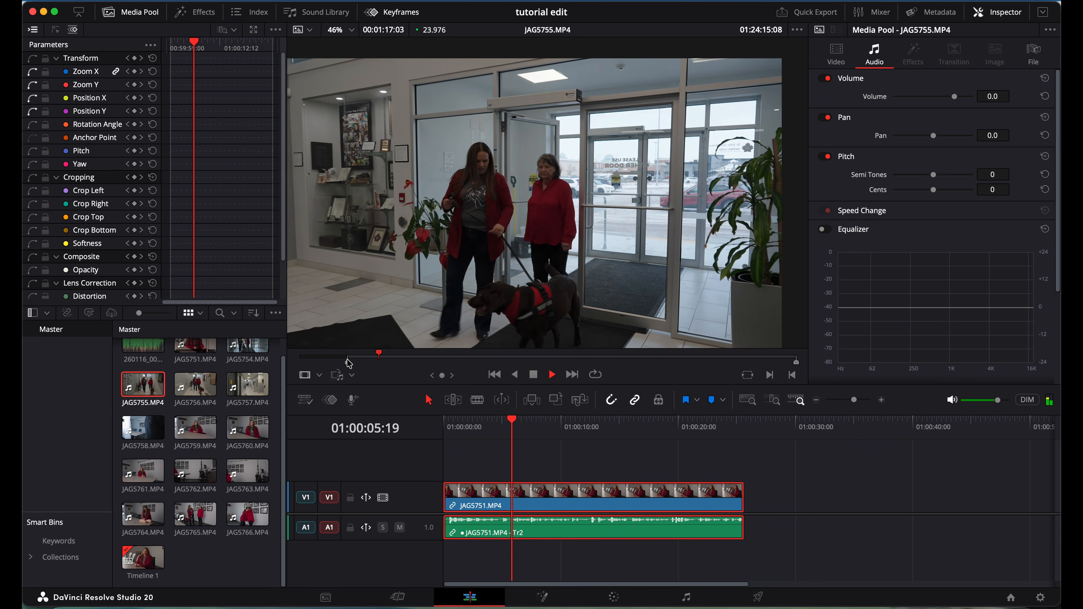
key(space)
key(o)
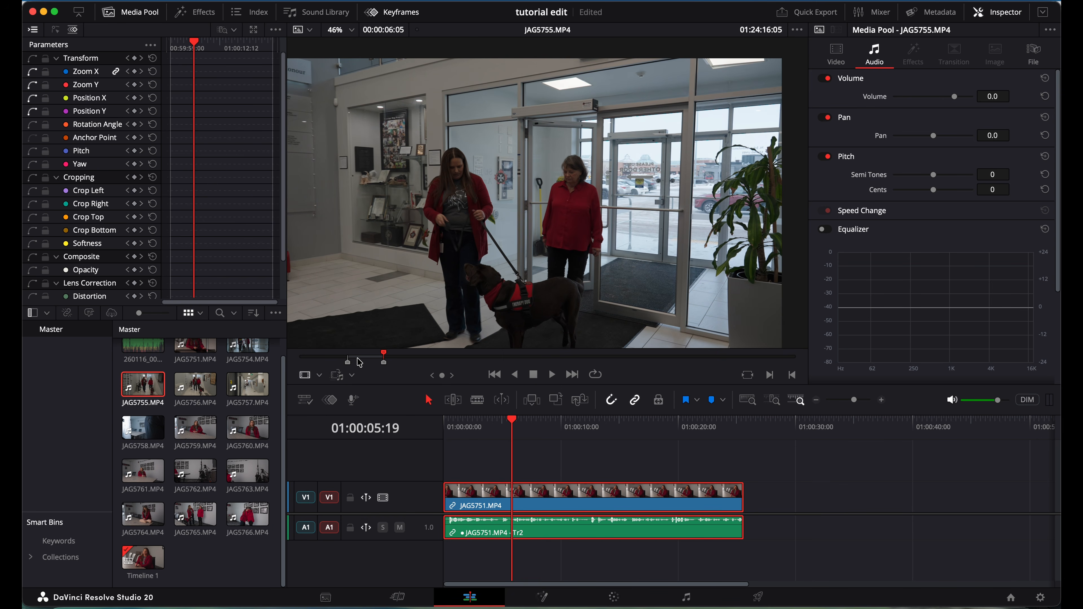
Move JAG5755's in point later so the marked section runs 00:00:06:08, ending at 01:24:20:16.
drag(359, 362, 374, 362)
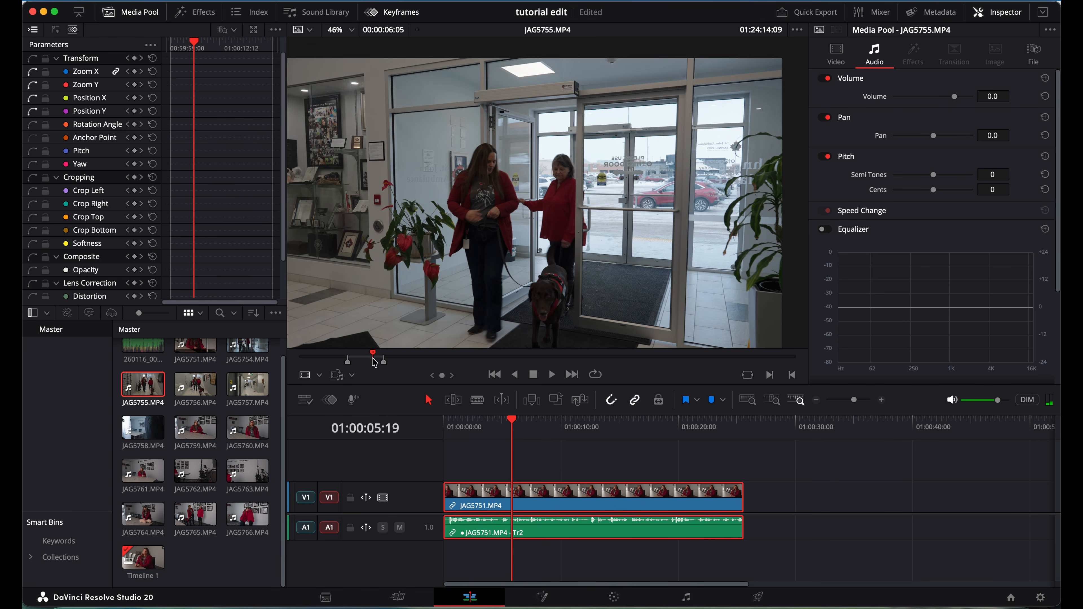
key(i)
key(space)
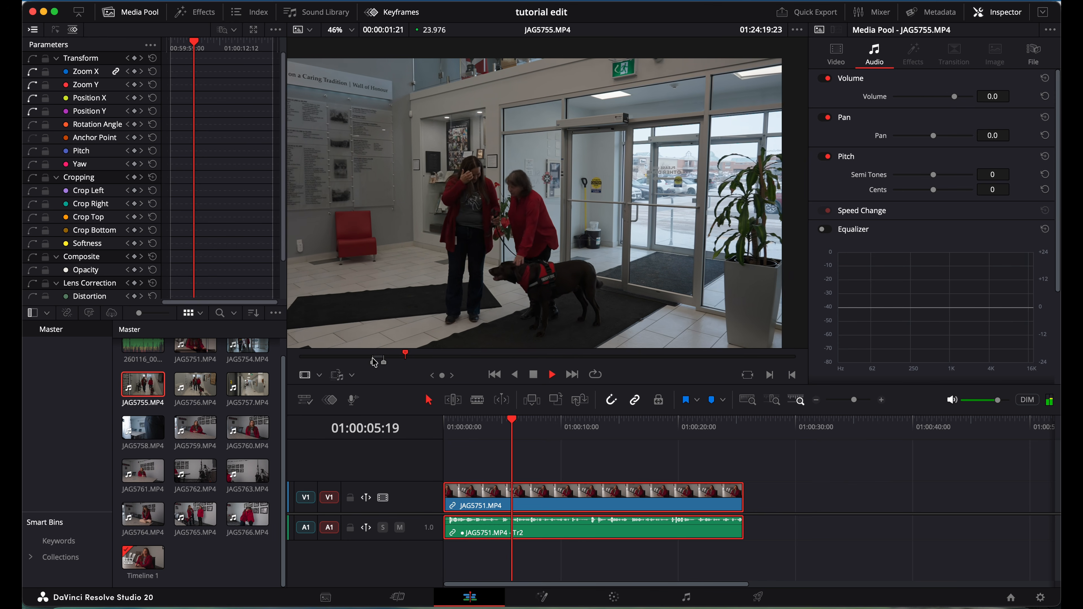
key(space)
drag(374, 363, 373, 361)
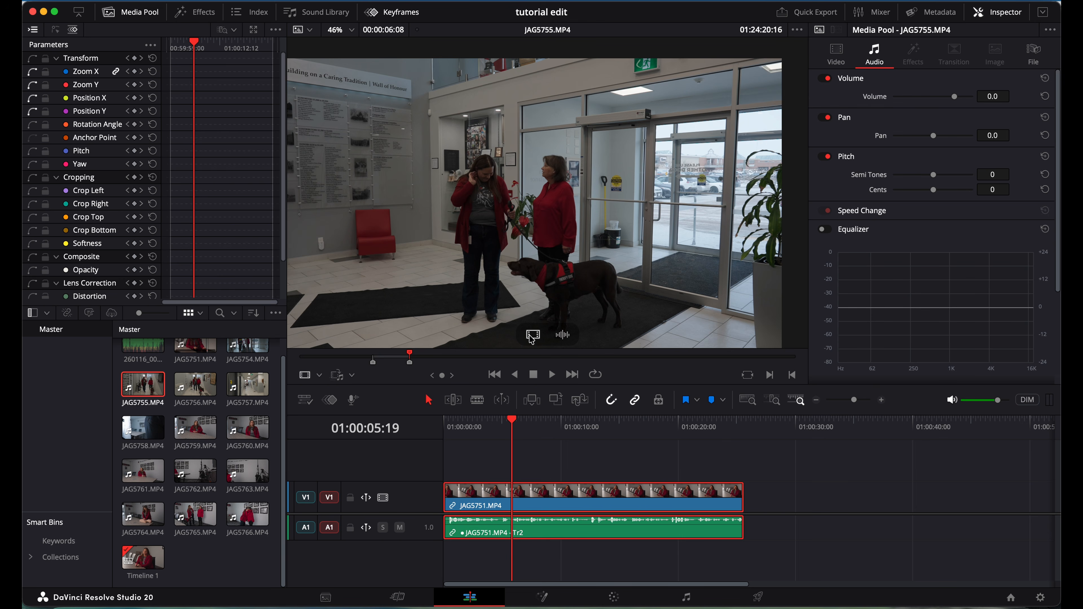
Place the marked JAG5755 video on V2 above the interview and slide it right near 01:00:07:06.
drag(532, 337, 527, 464)
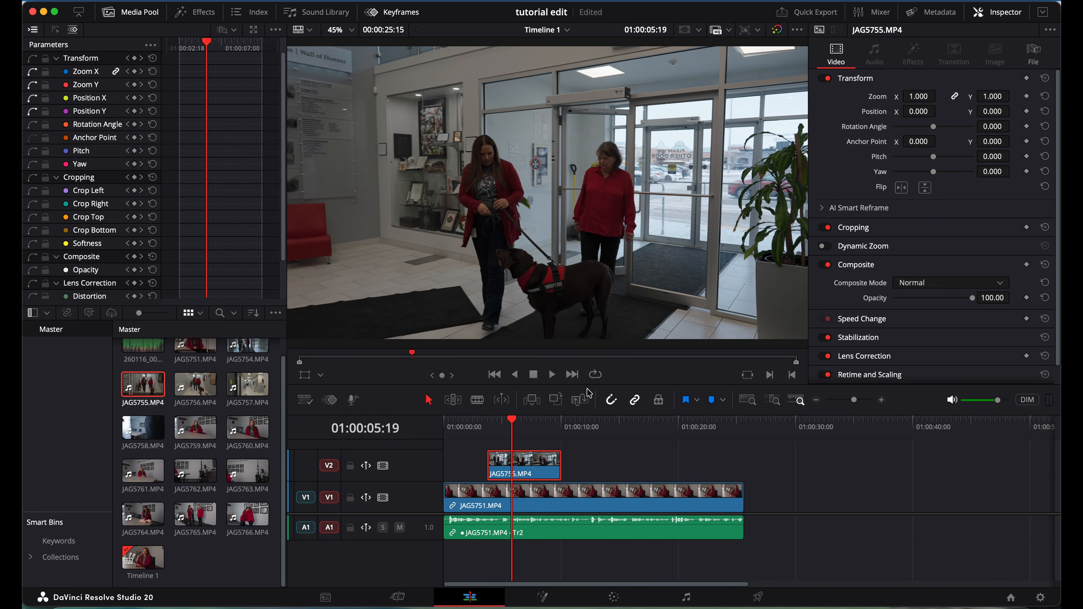
click(592, 492)
click(597, 429)
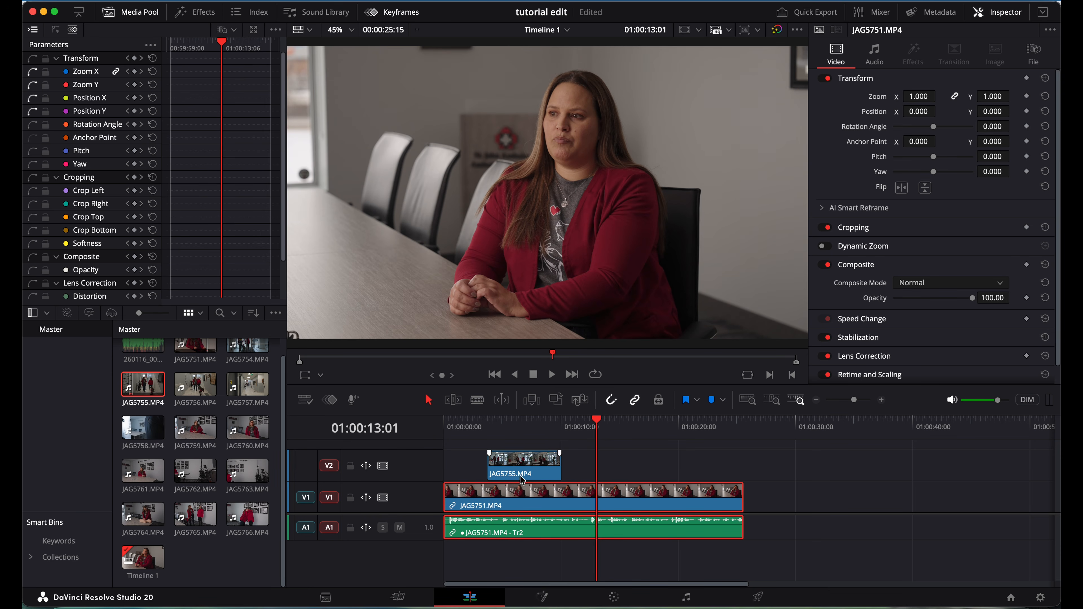
click(528, 424)
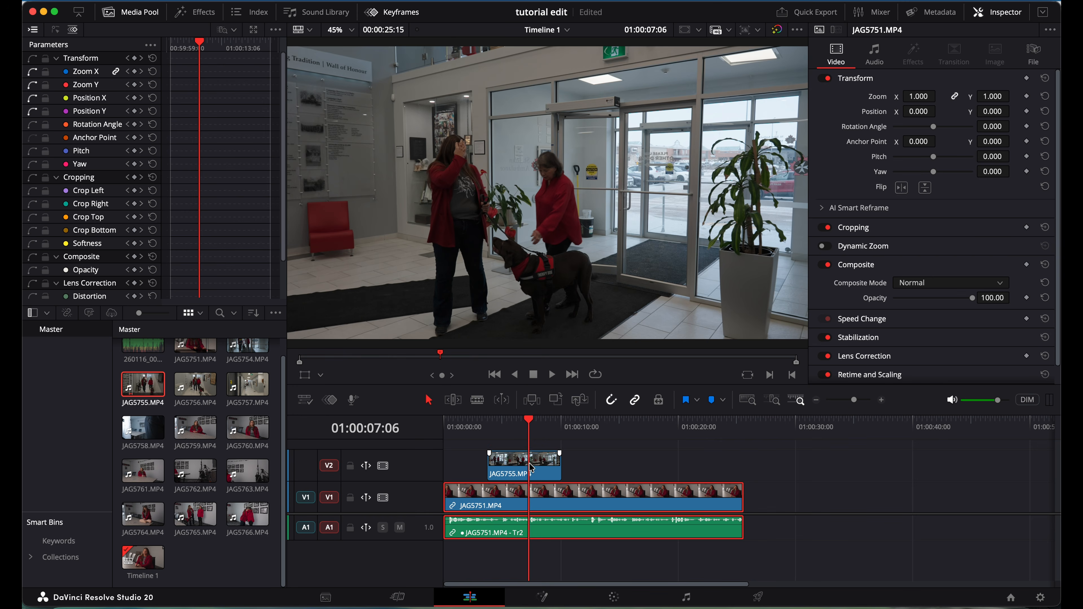
drag(531, 467, 562, 465)
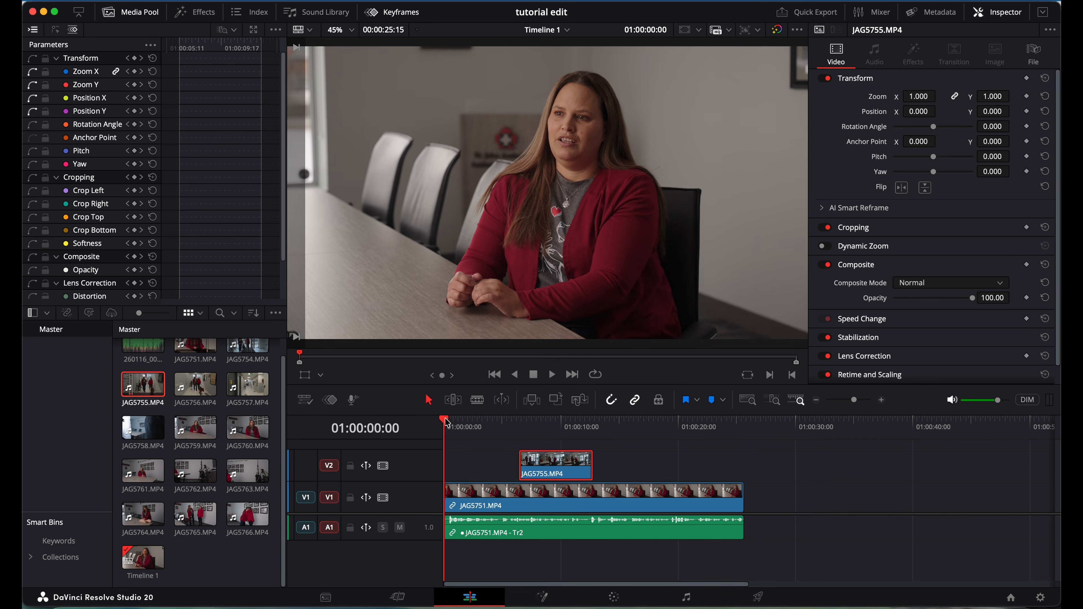
Play the edit, nudge JAG5755 slightly earlier on V2, and review the placement.
key(space)
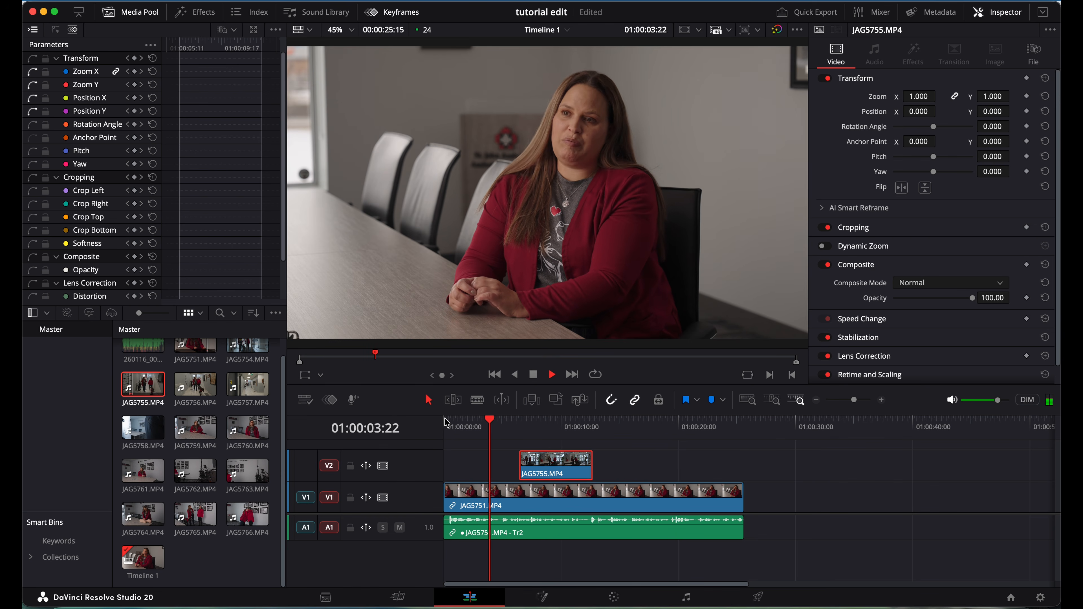
key(space)
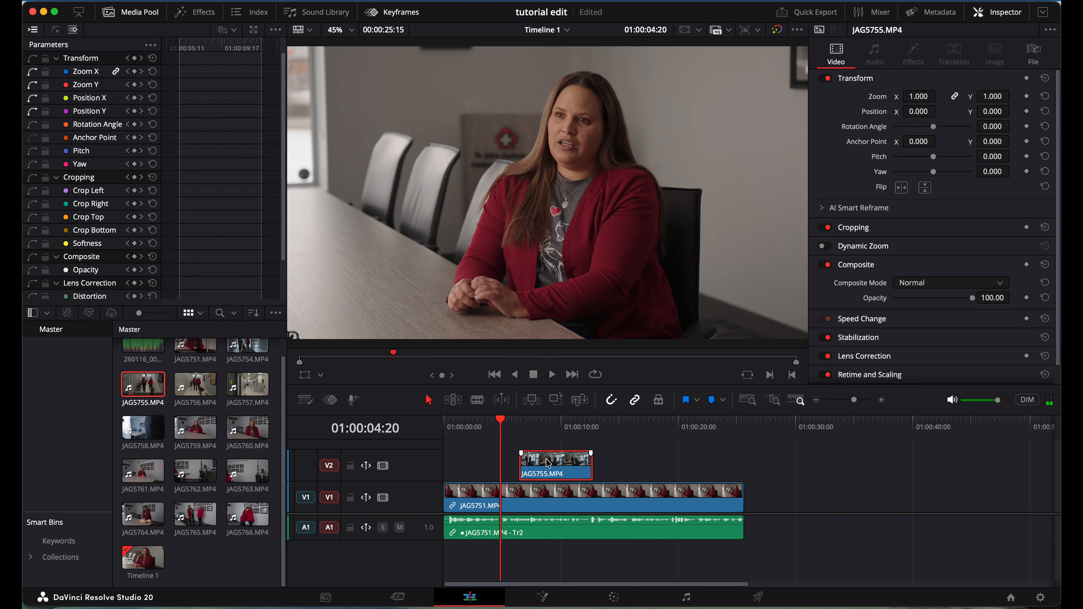
drag(548, 463, 532, 464)
key(space)
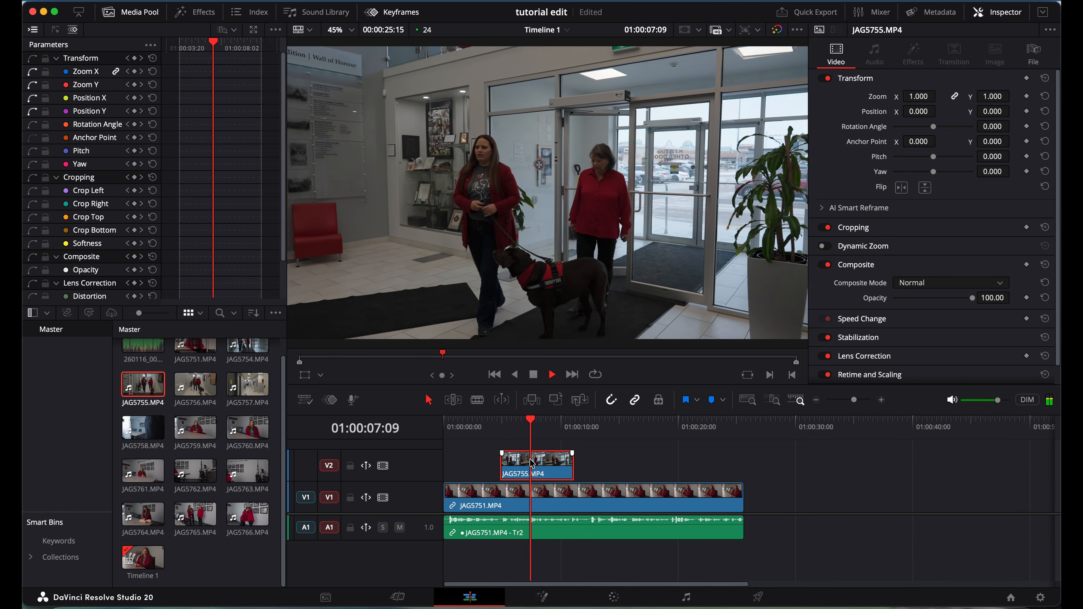
key(space)
Slide JAG5755 later on V2 to about 01:00:08 and play back to check it.
click(532, 463)
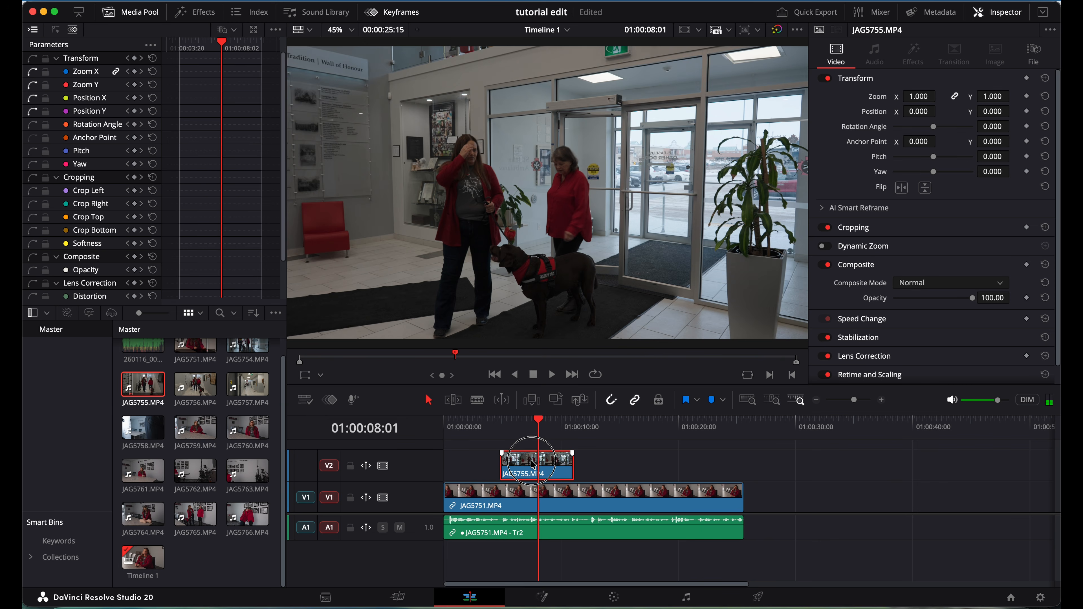
drag(533, 463, 576, 464)
key(space)
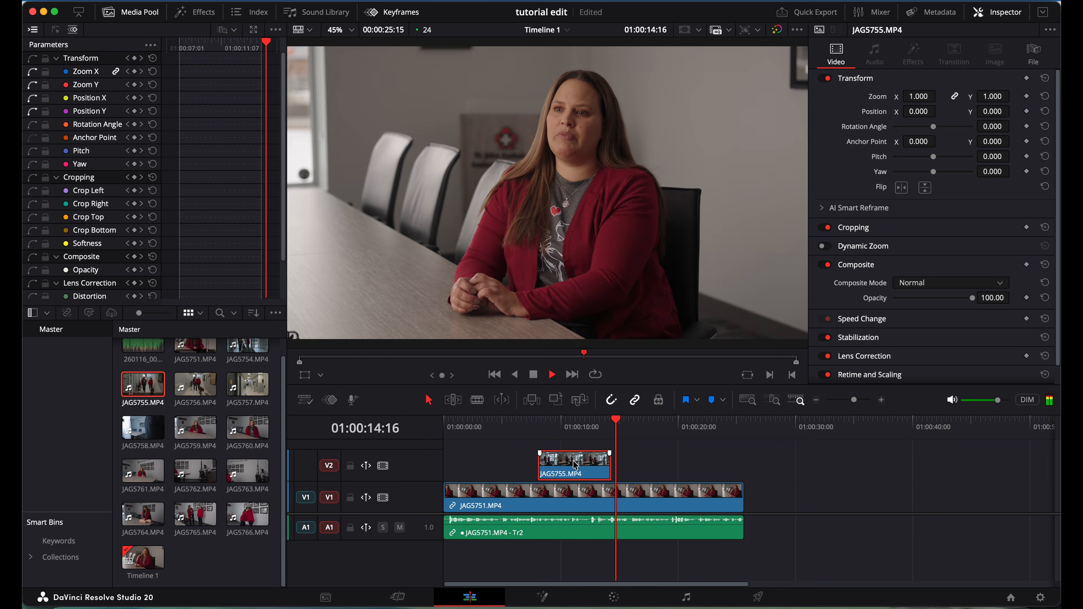
key(space)
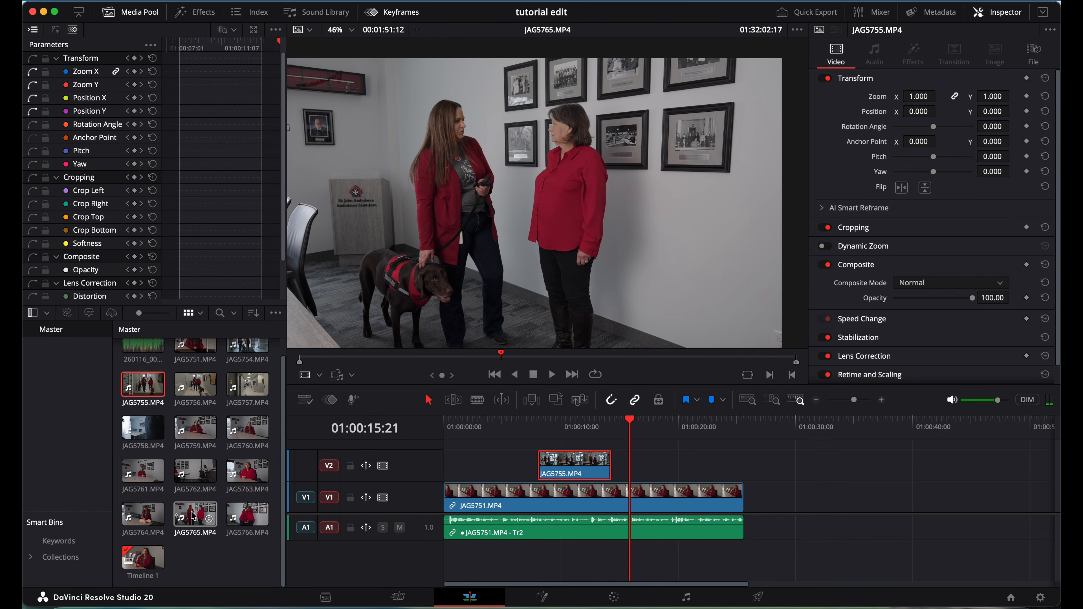
Load JAG5764 in the source viewer and scrub back to an earlier CPR shot.
click(151, 509)
key(space)
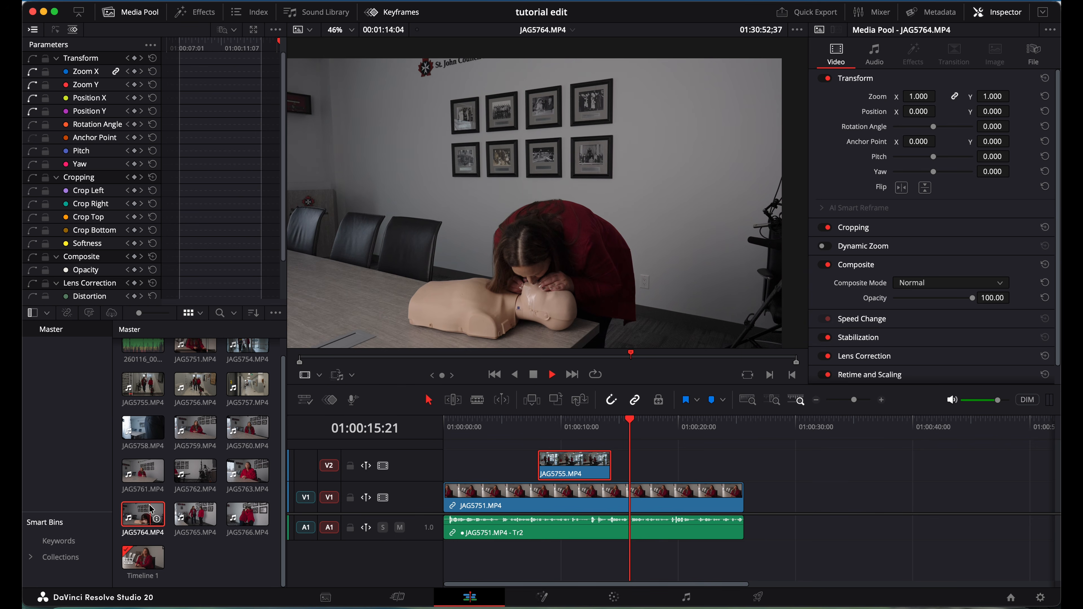
click(476, 356)
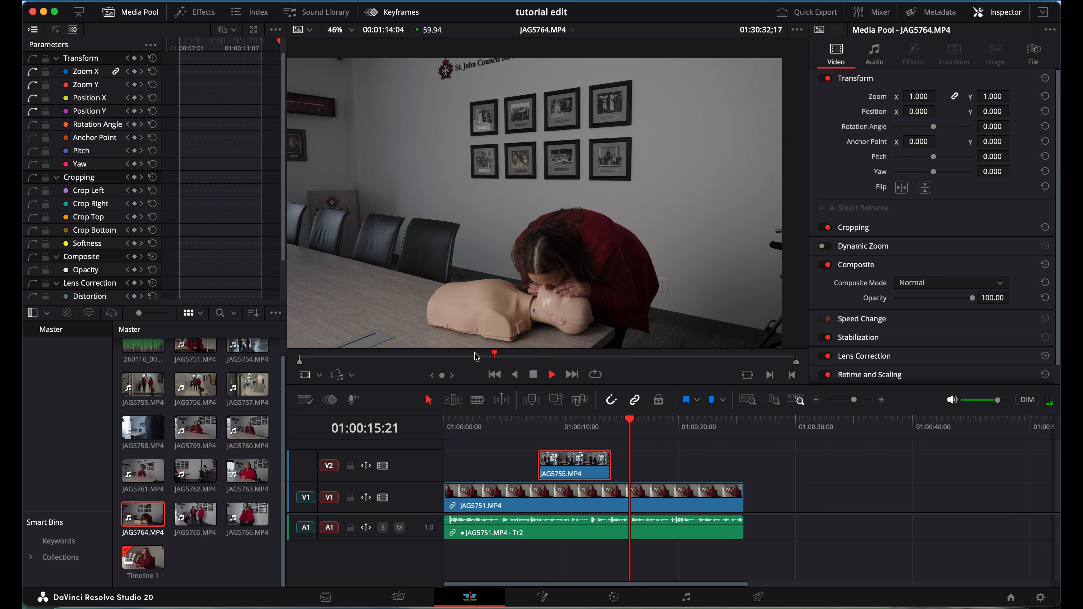
key(space)
click(471, 356)
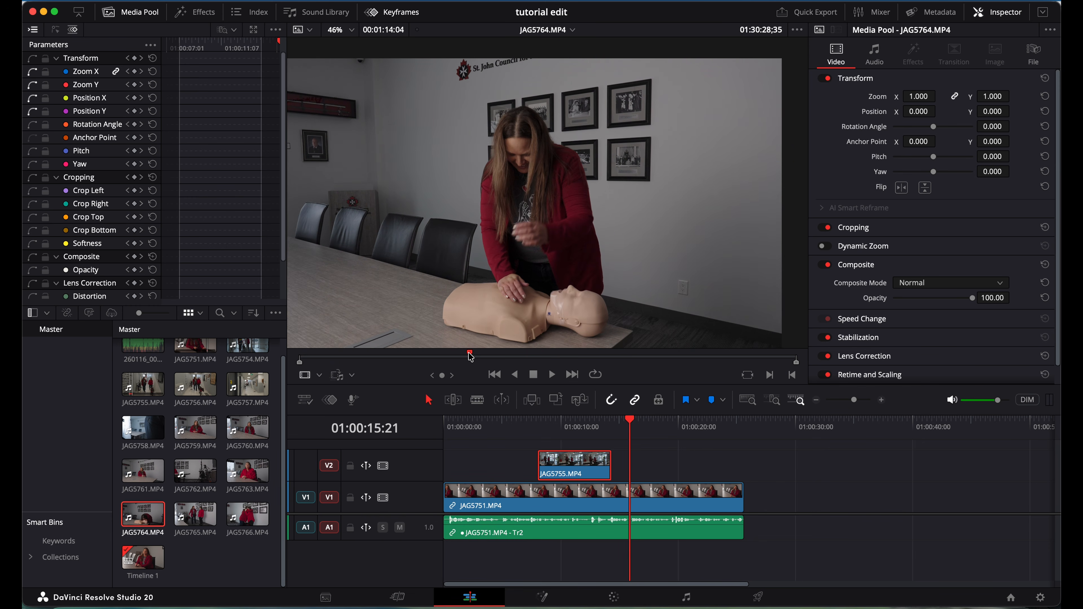
Mark a roughly four-second JAG5764 section and drop its video onto V2 at the timeline start.
key(i)
key(space)
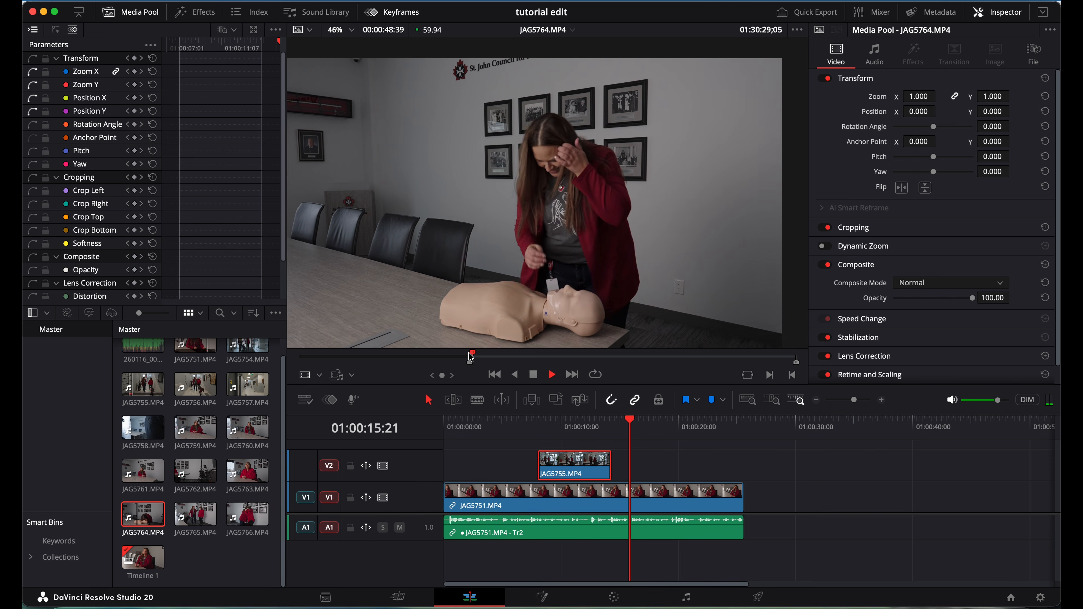
key(space)
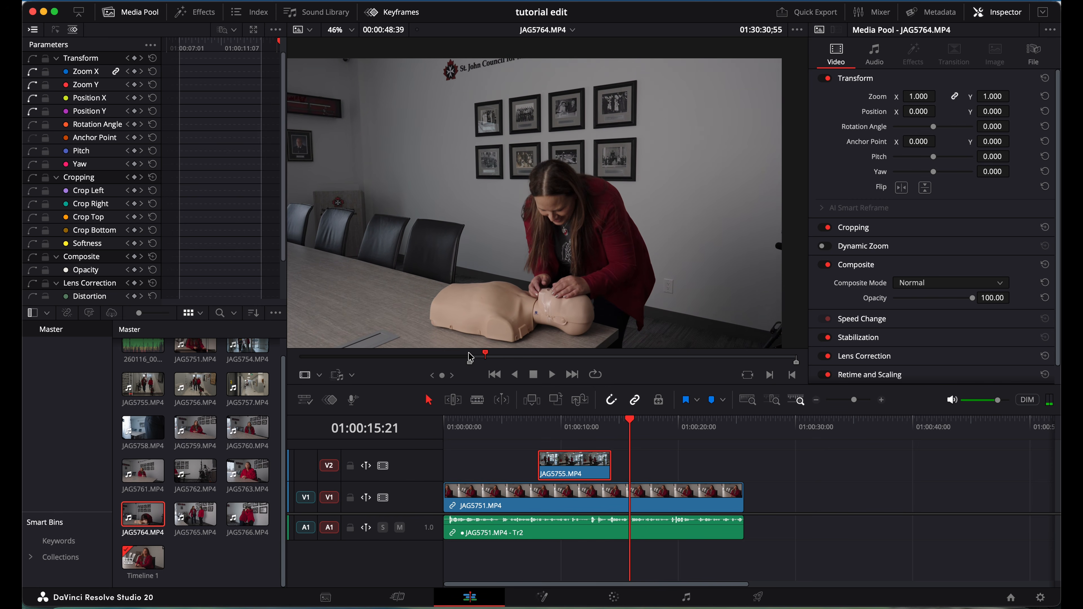
key(i)
key(space)
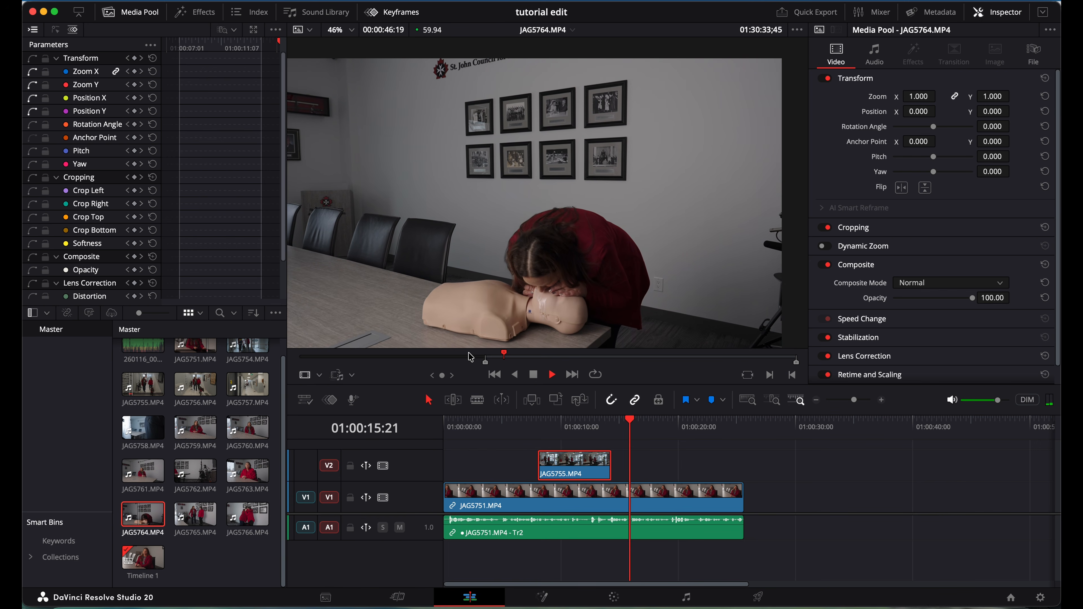
key(space)
key(o)
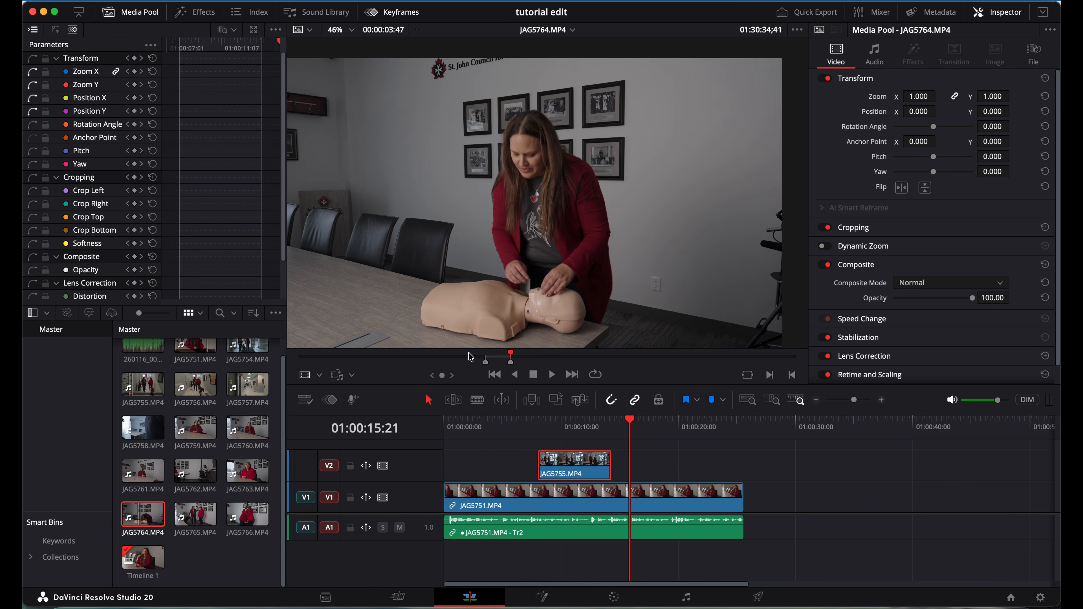
drag(532, 335, 468, 471)
Review the new b-roll and nudge the JAG5764 clip slightly earlier on V2.
click(452, 426)
key(space)
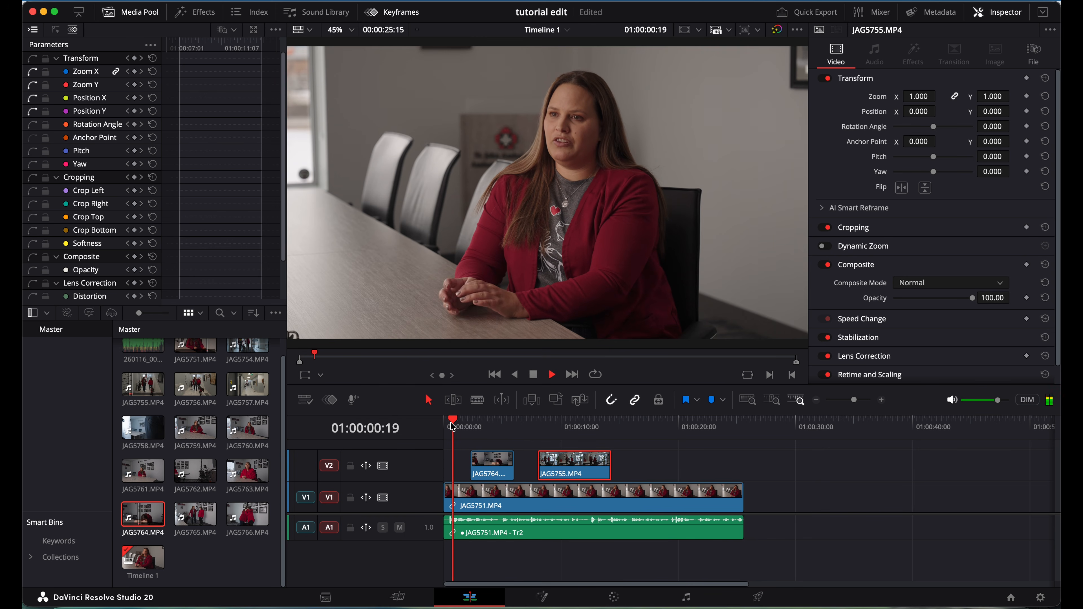
key(space)
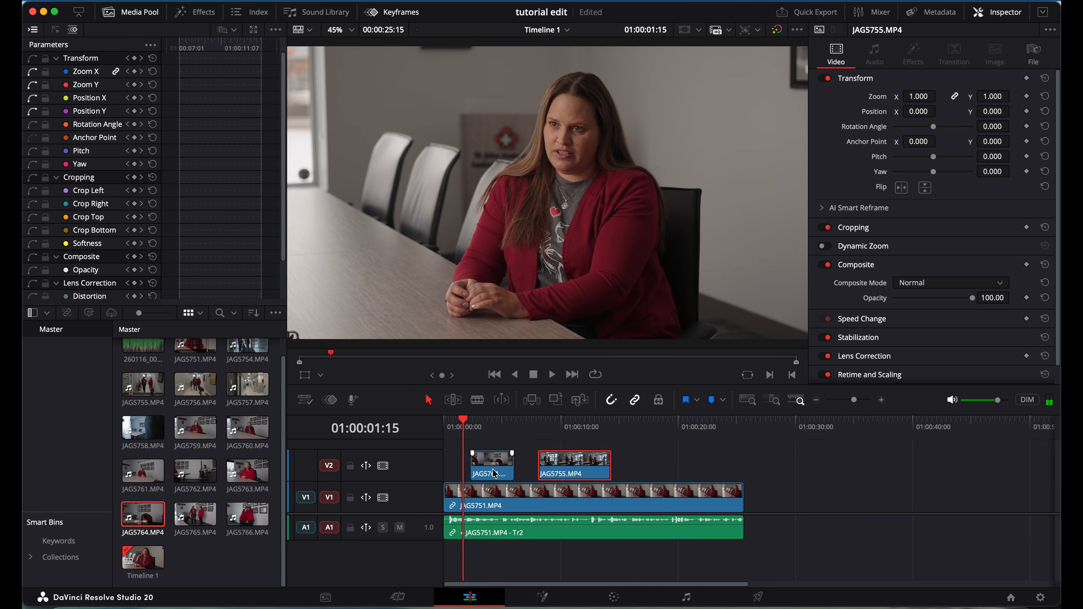
drag(494, 474, 490, 471)
key(space)
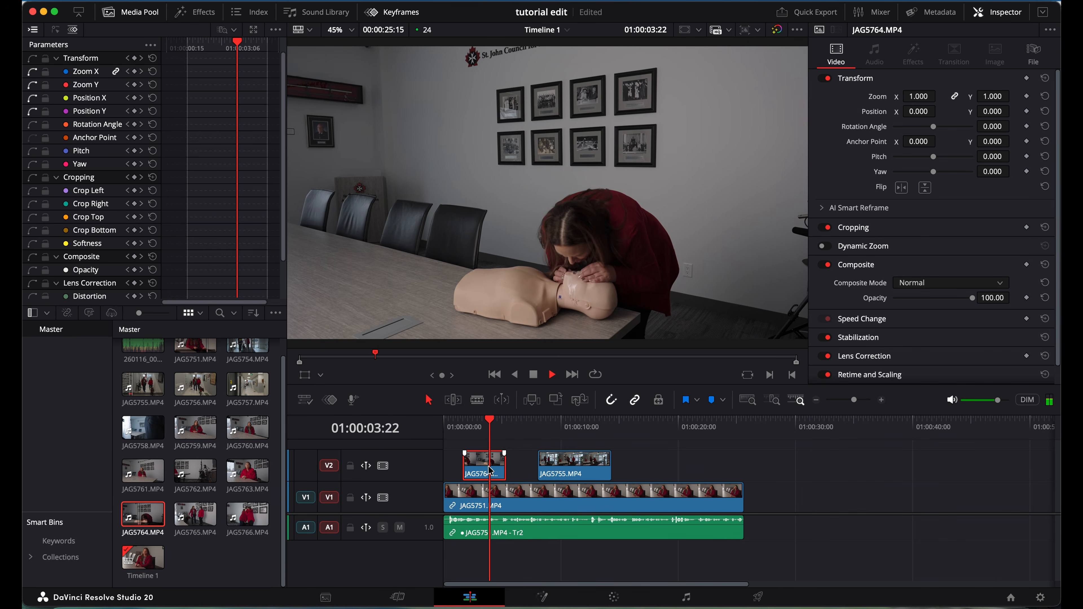
key(space)
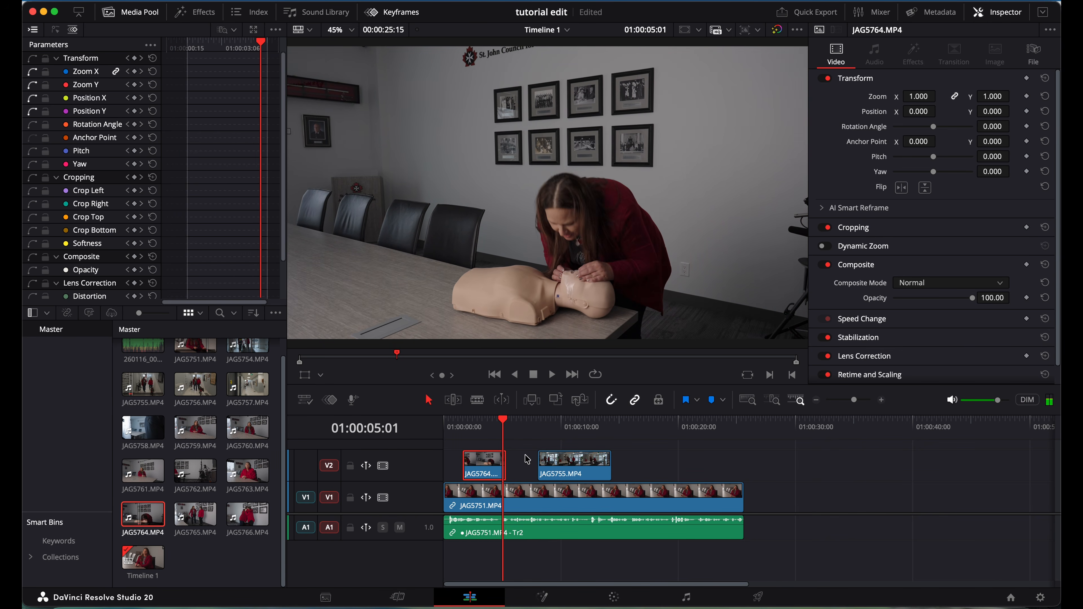
Trim JAG5764's end shorter, clear the edit-point selection, and park the playhead at 01:00:02:13.
drag(504, 463, 503, 463)
click(463, 426)
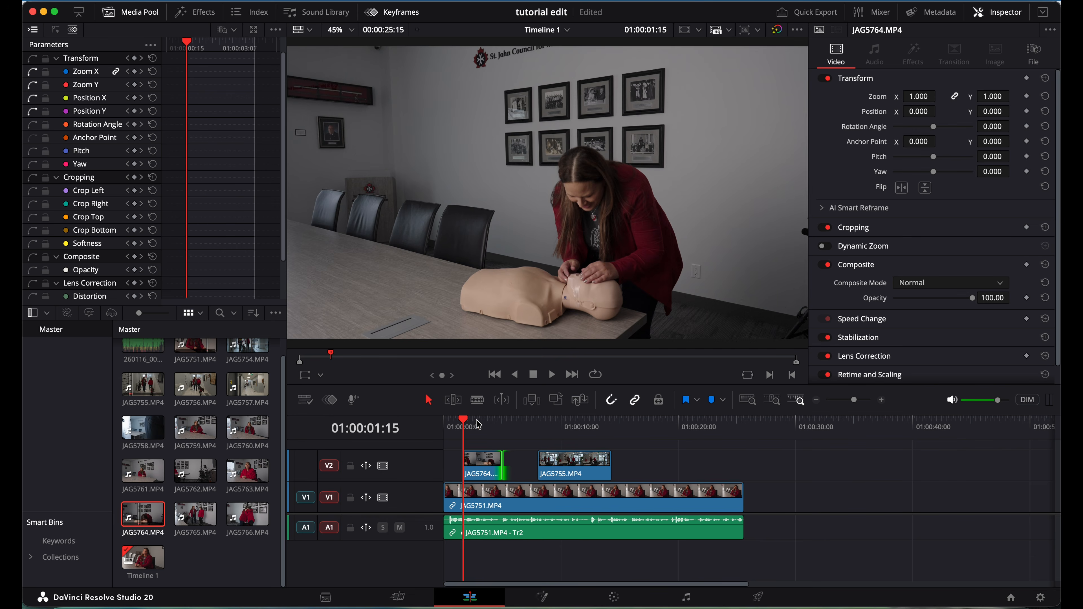
click(479, 425)
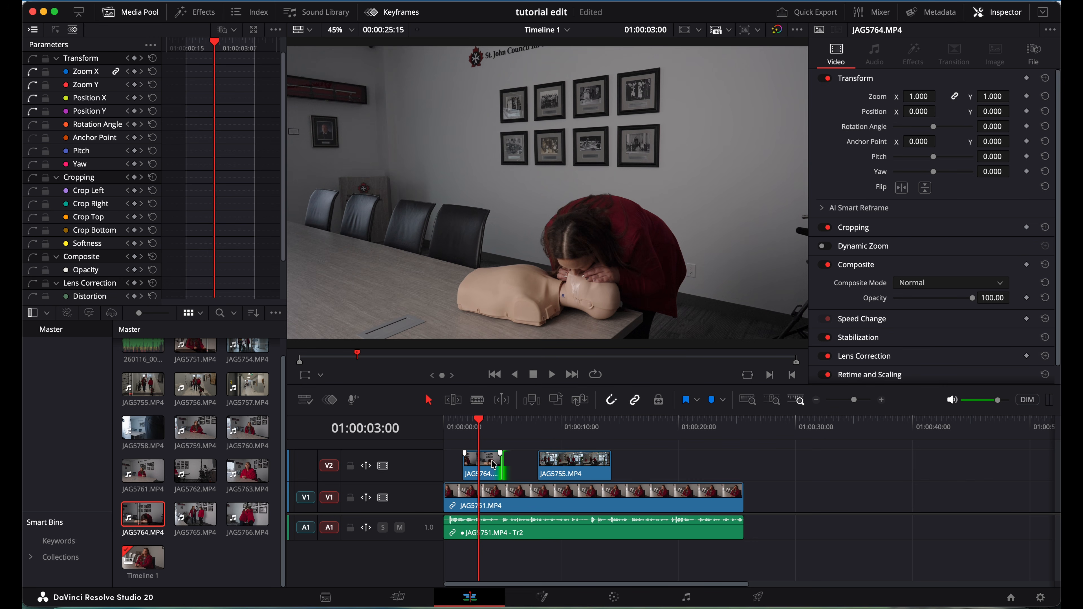
click(521, 455)
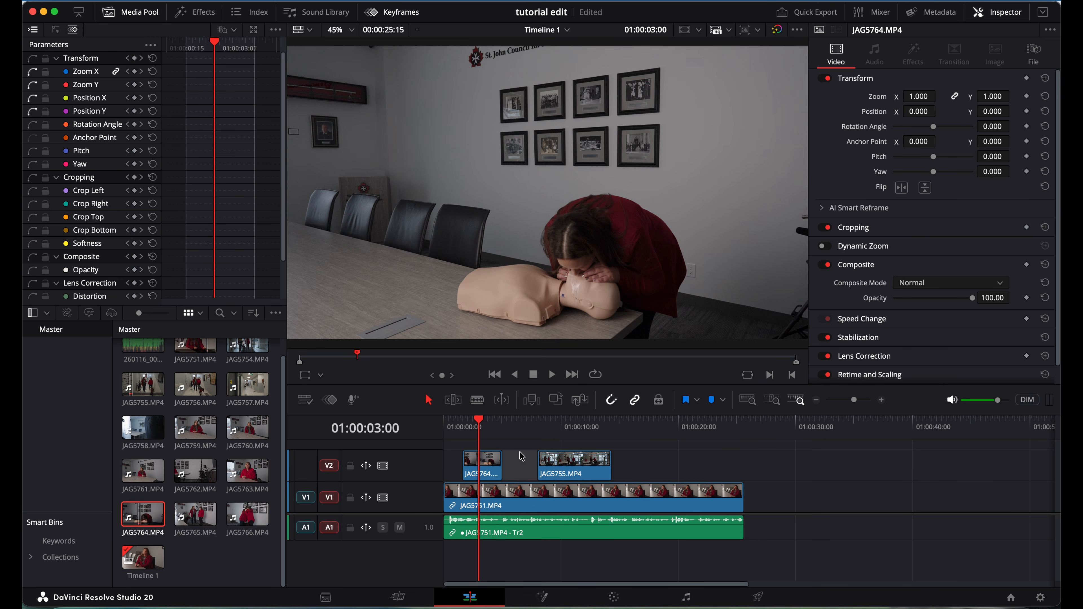
click(521, 456)
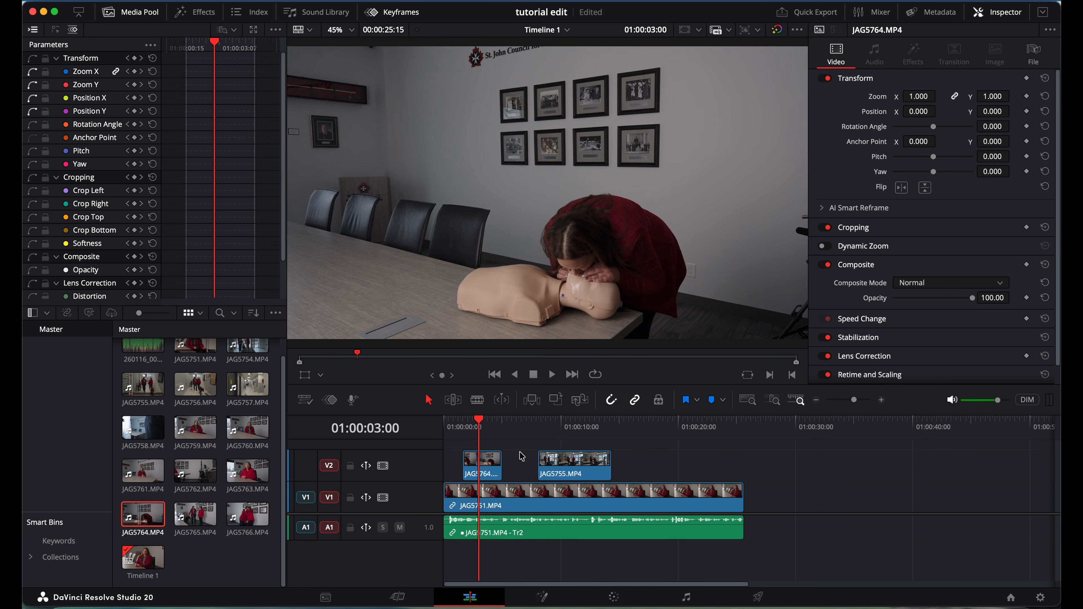
drag(490, 429, 474, 425)
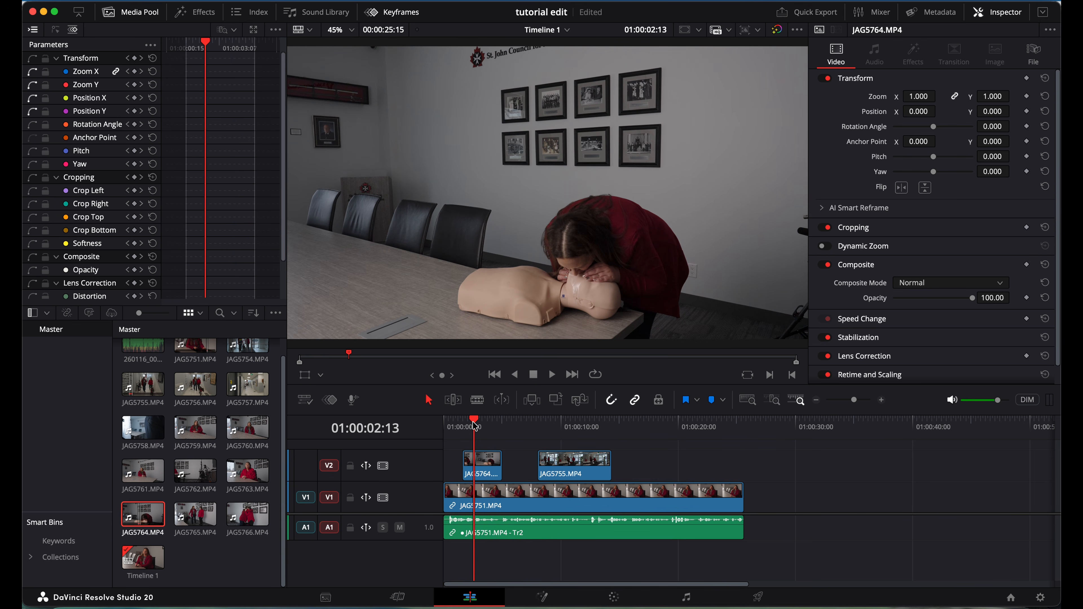
click(485, 464)
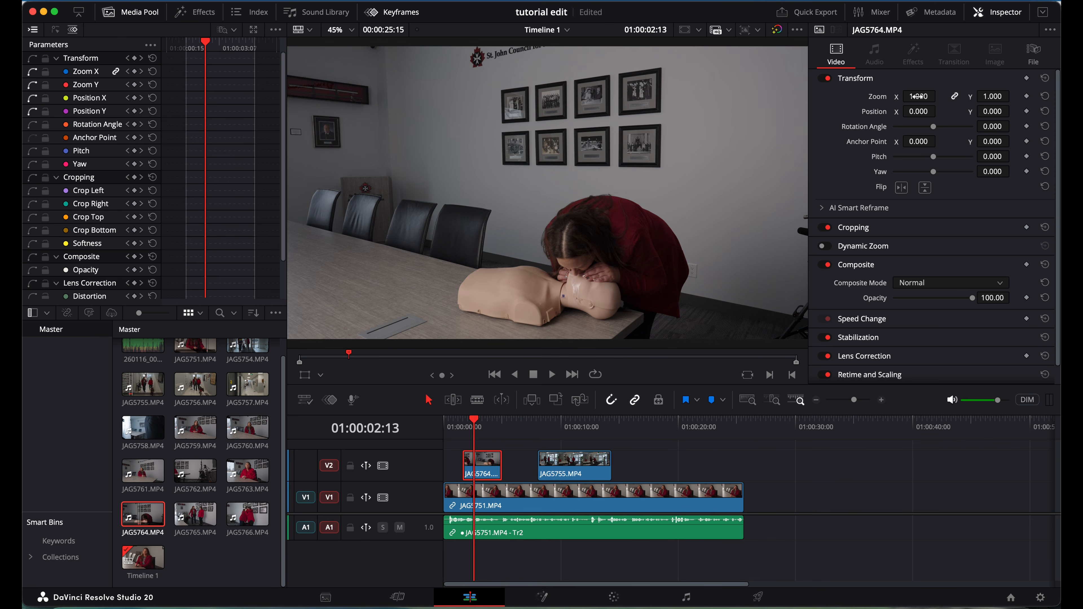
Rough in the CPR clip's framing at about 1.2 zoom, shifted left and raised, then save.
mouse_move(919, 96)
mouse_down()
mouse_move(934, 101)
mouse_move(917, 96)
mouse_move(888, 115)
mouse_move(914, 112)
mouse_move(886, 117)
mouse_move(923, 114)
mouse_up()
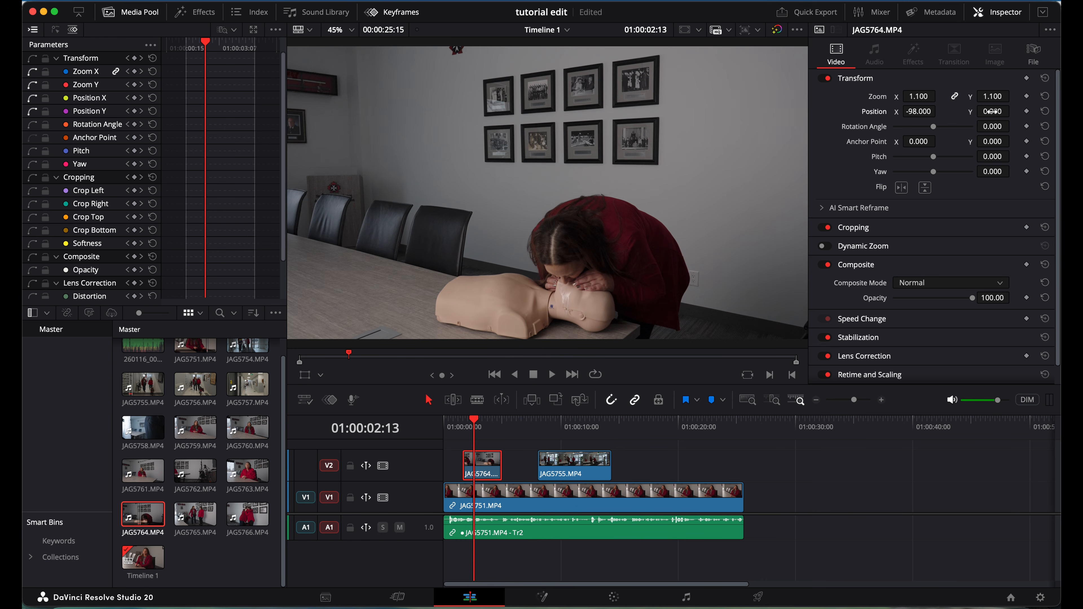
drag(992, 112, 1013, 111)
drag(573, 319, 546, 320)
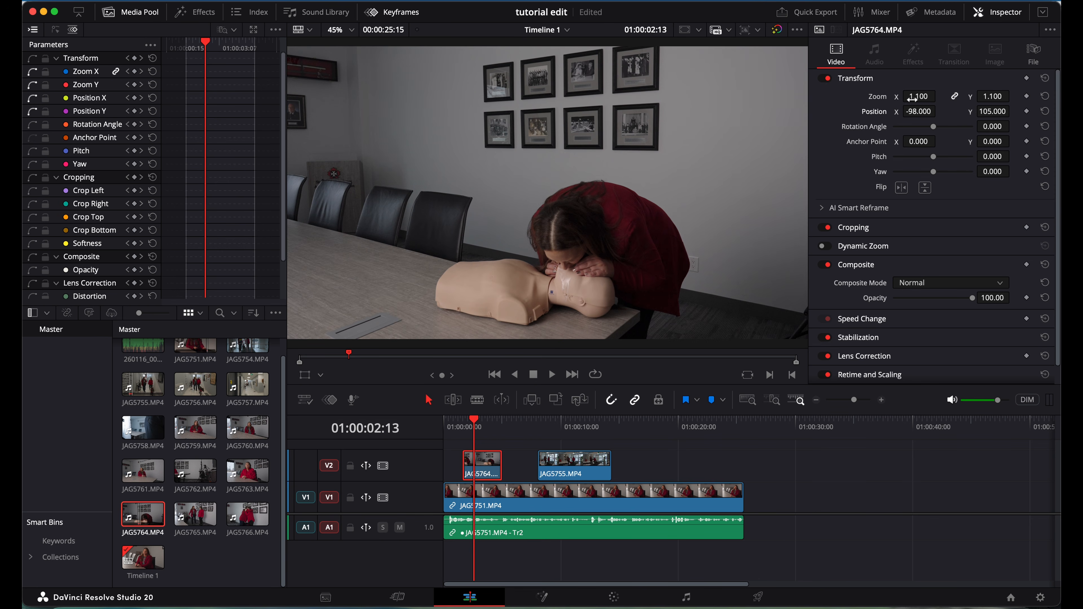
drag(913, 96, 918, 97)
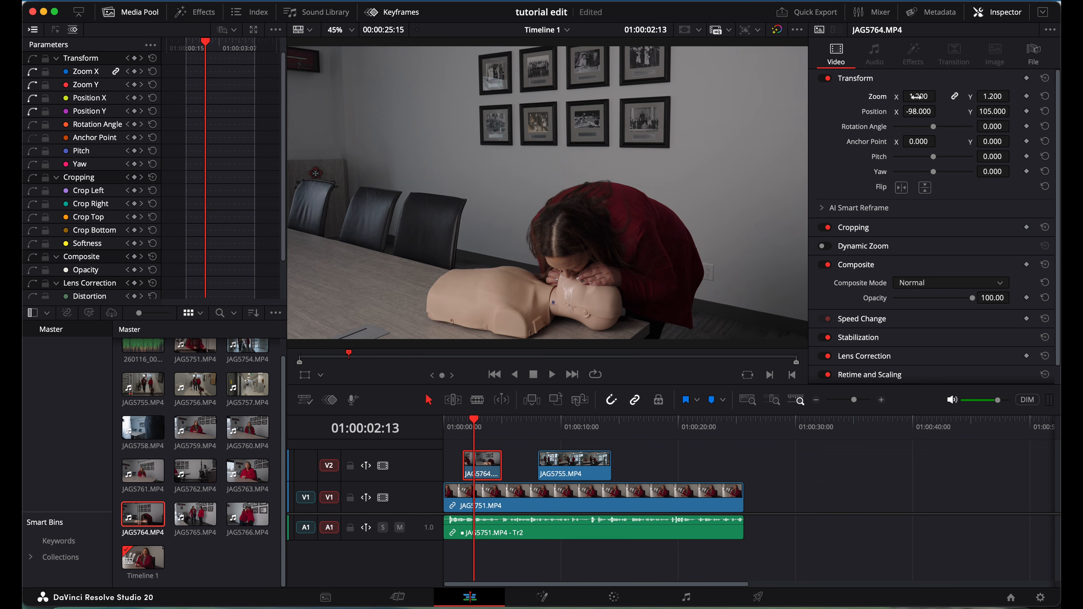
drag(990, 111, 542, 321)
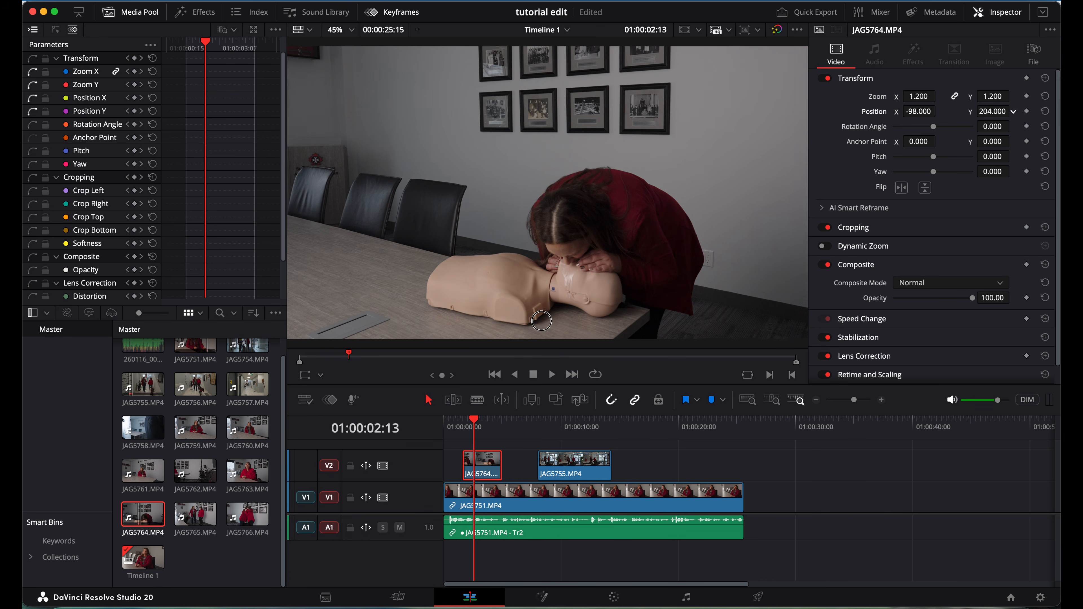
drag(914, 111, 890, 136)
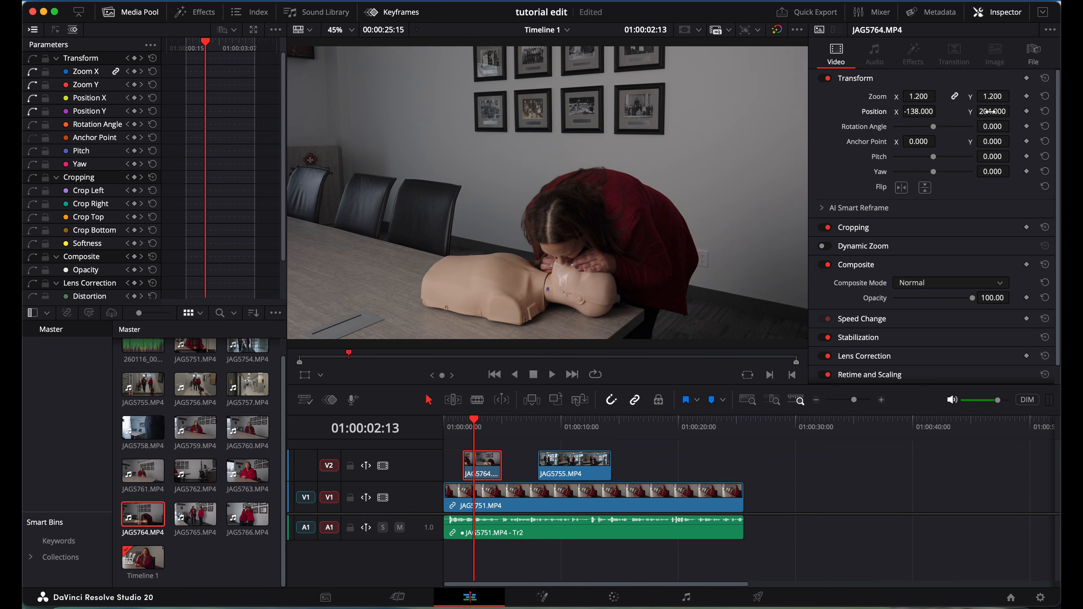
key(super+s)
Refine the CPR clip to zoom 1.310 with position X -290 and Y 334.
click(926, 85)
click(926, 85)
drag(918, 96, 923, 101)
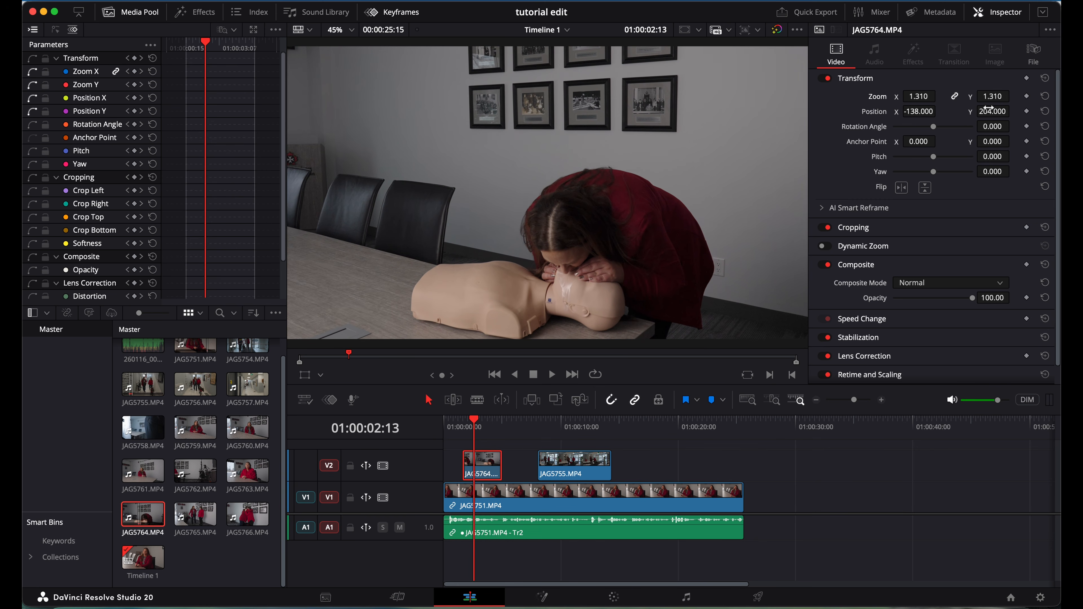
drag(994, 113, 1050, 107)
drag(540, 315, 563, 326)
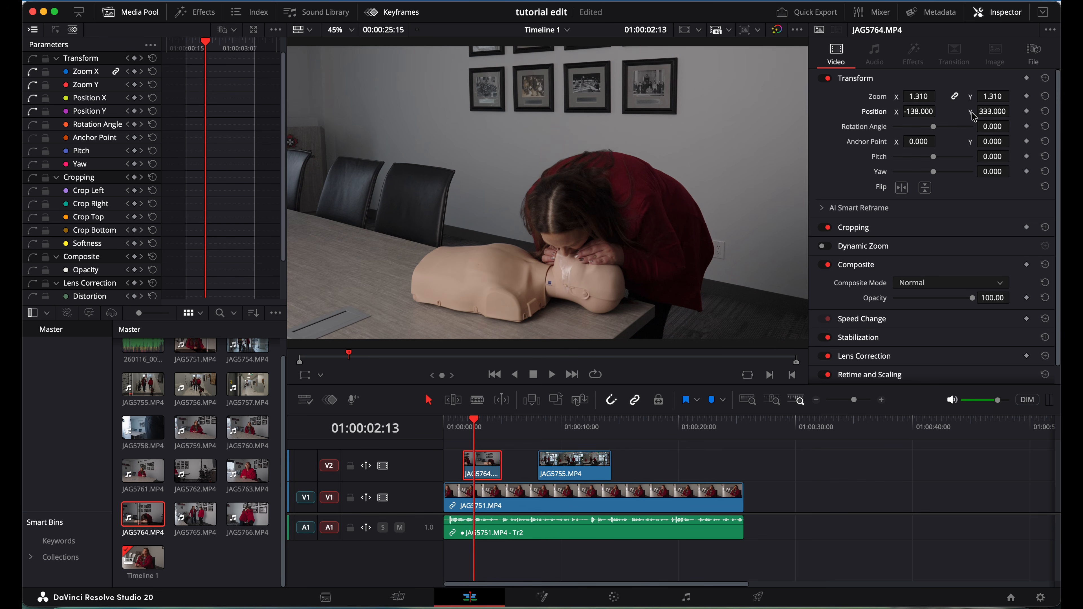
drag(919, 110, 823, 127)
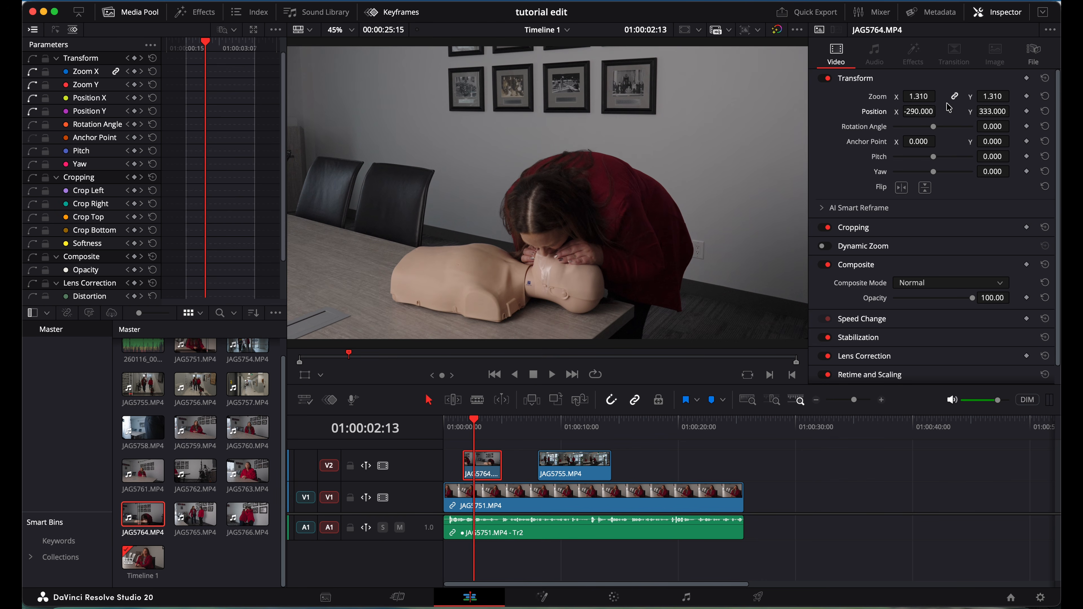
drag(993, 111, 990, 115)
click(445, 426)
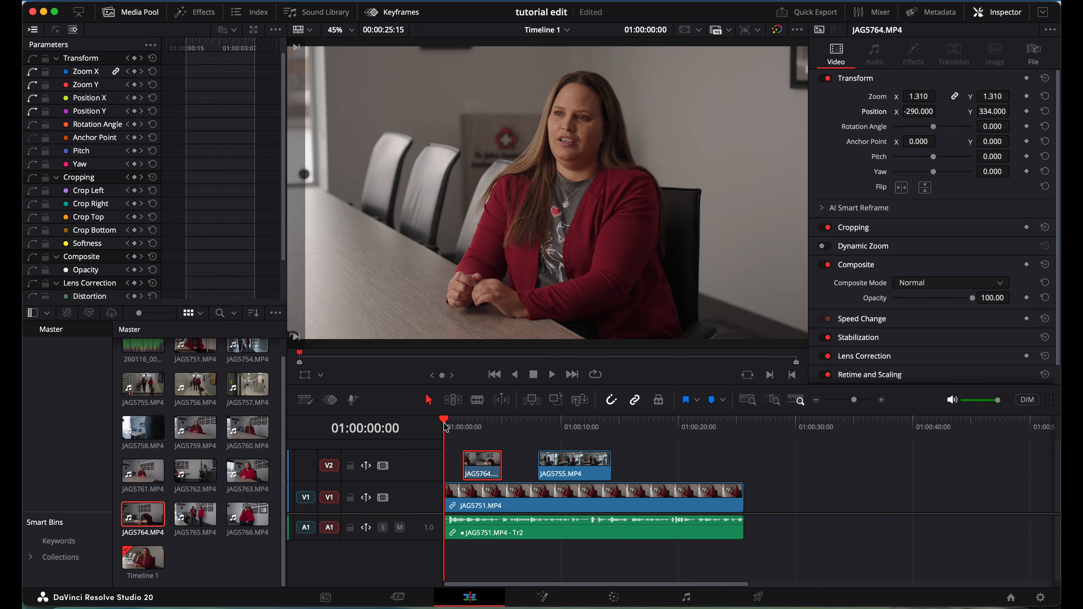
Review the reframe, zoom the timeline in, and trim JAG5764's start 9 frames later.
key(space)
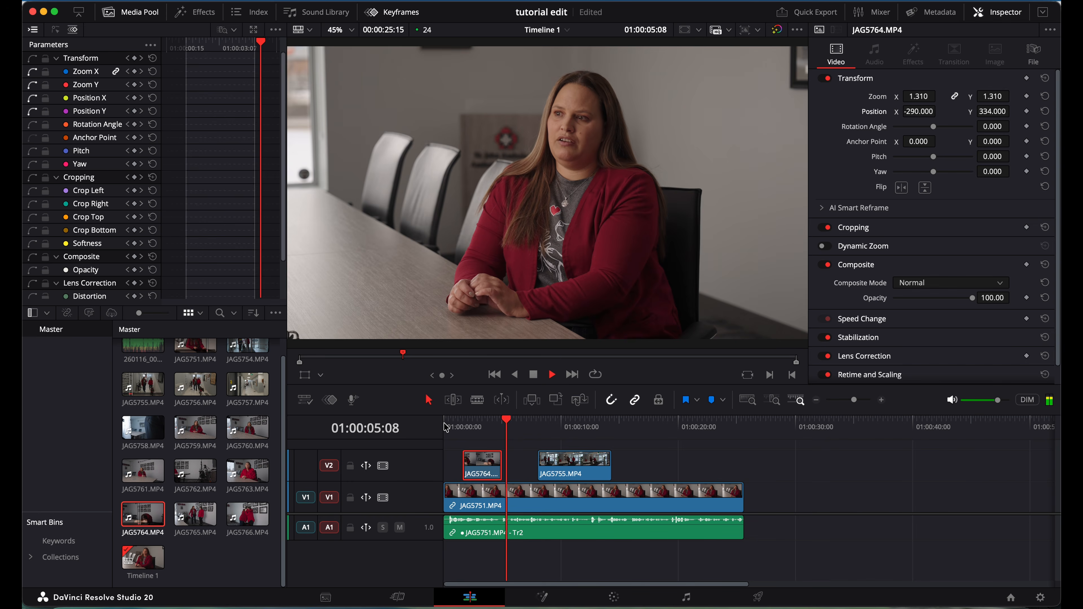
click(467, 425)
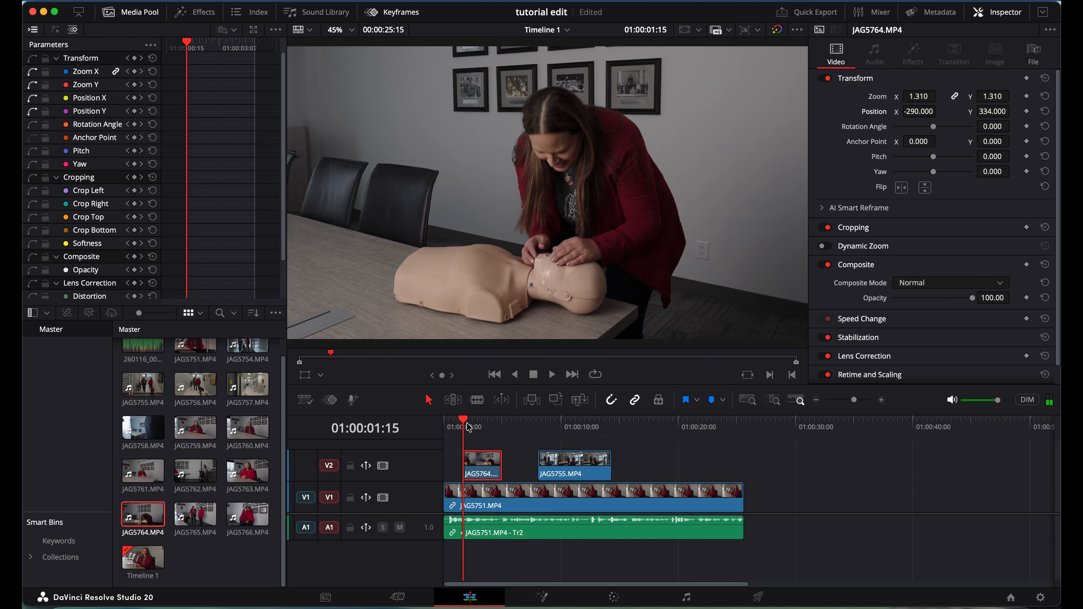
click(859, 401)
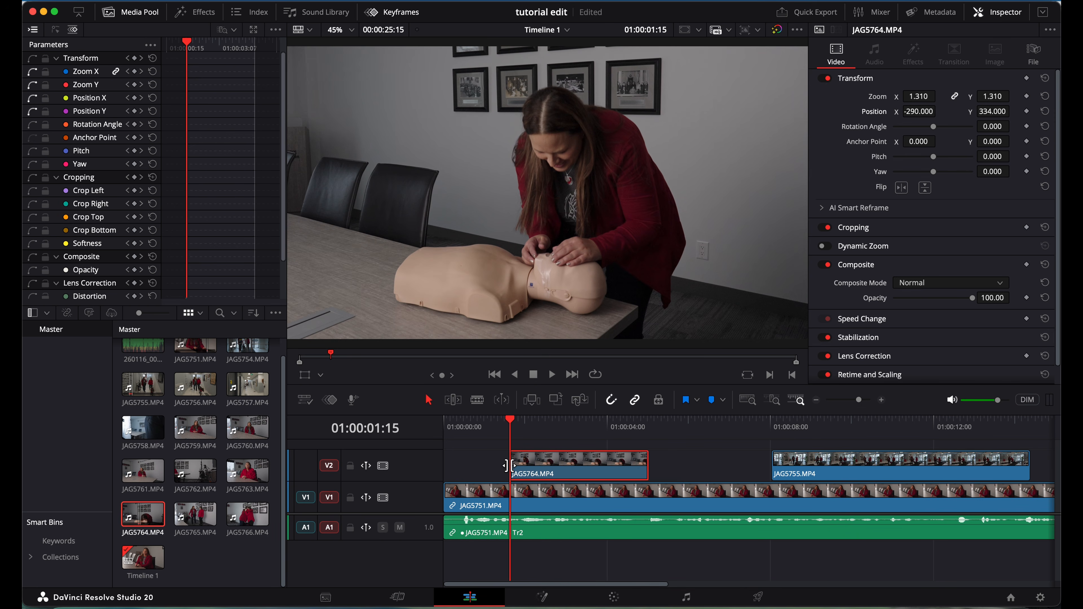
mouse_move(510, 466)
drag(510, 466, 526, 467)
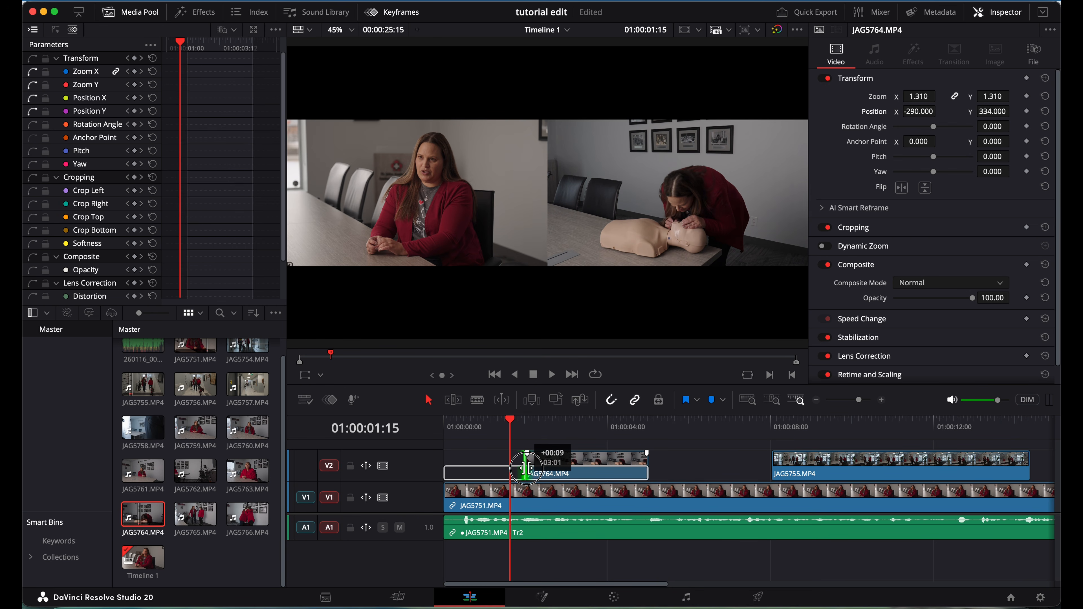
drag(526, 467, 526, 467)
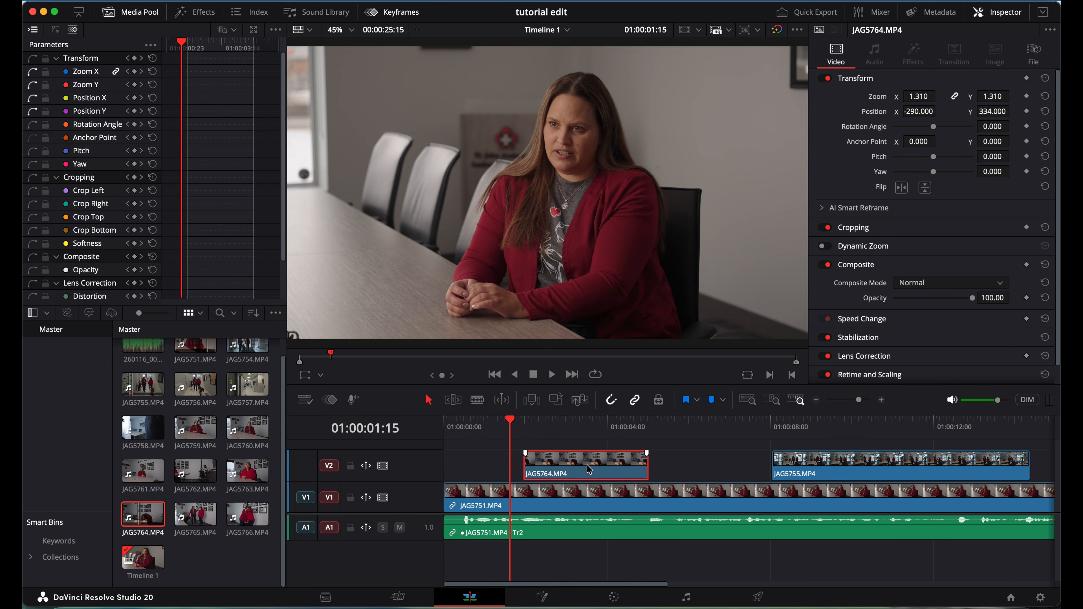
Slide JAG5764 slightly earlier on V2 and check where it cuts back to the interview.
drag(589, 469, 576, 471)
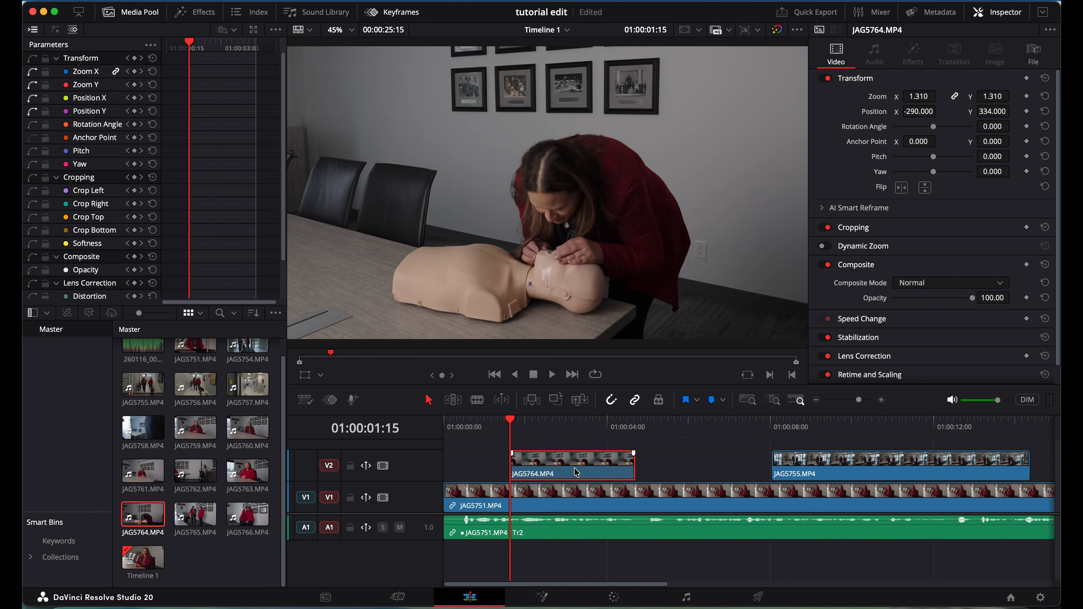
key(space)
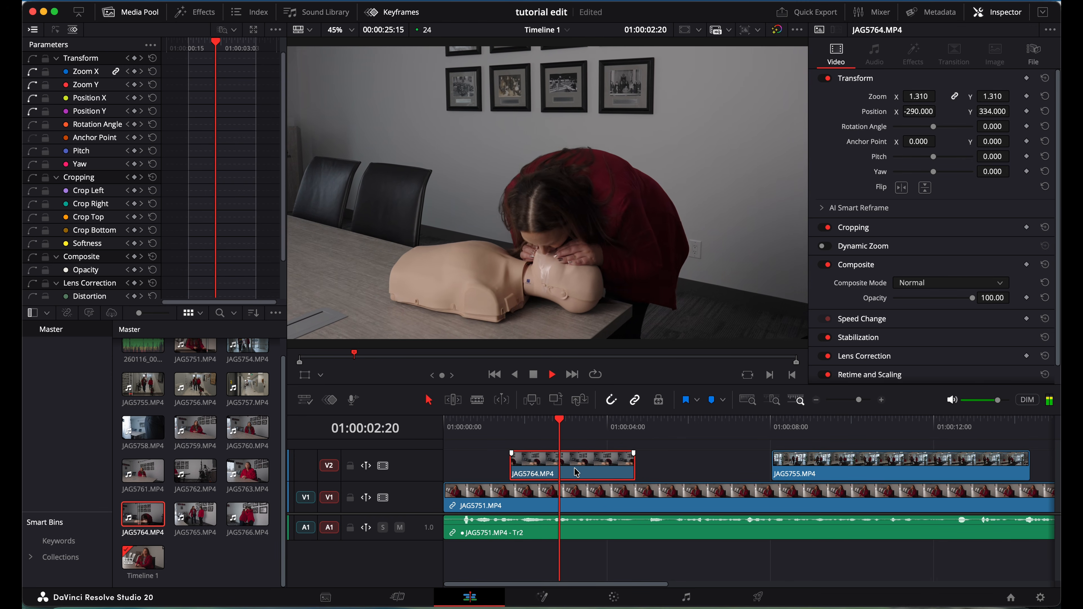
key(space)
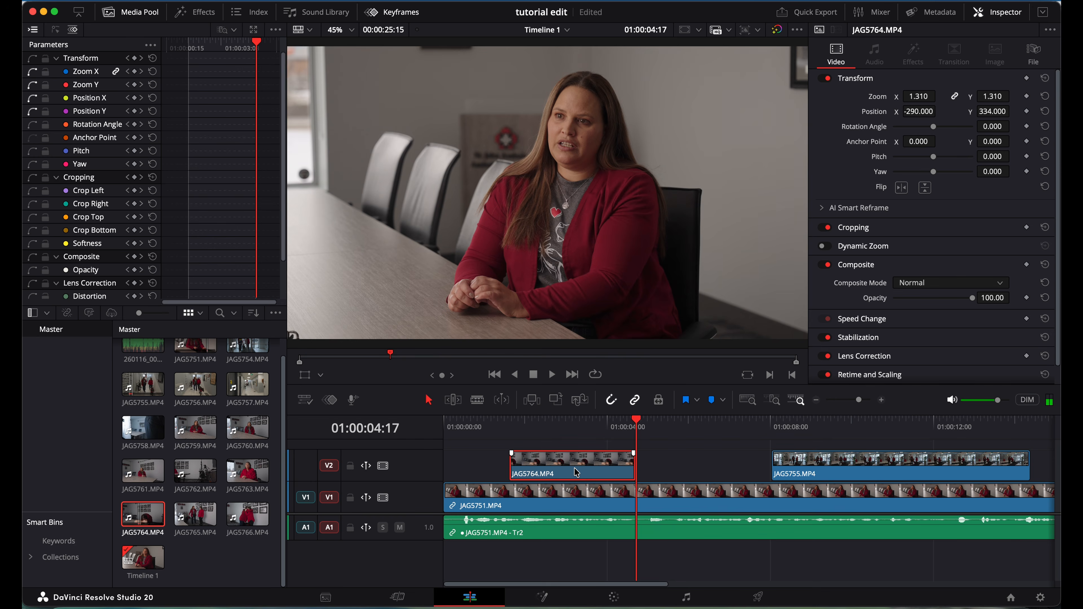
click(623, 427)
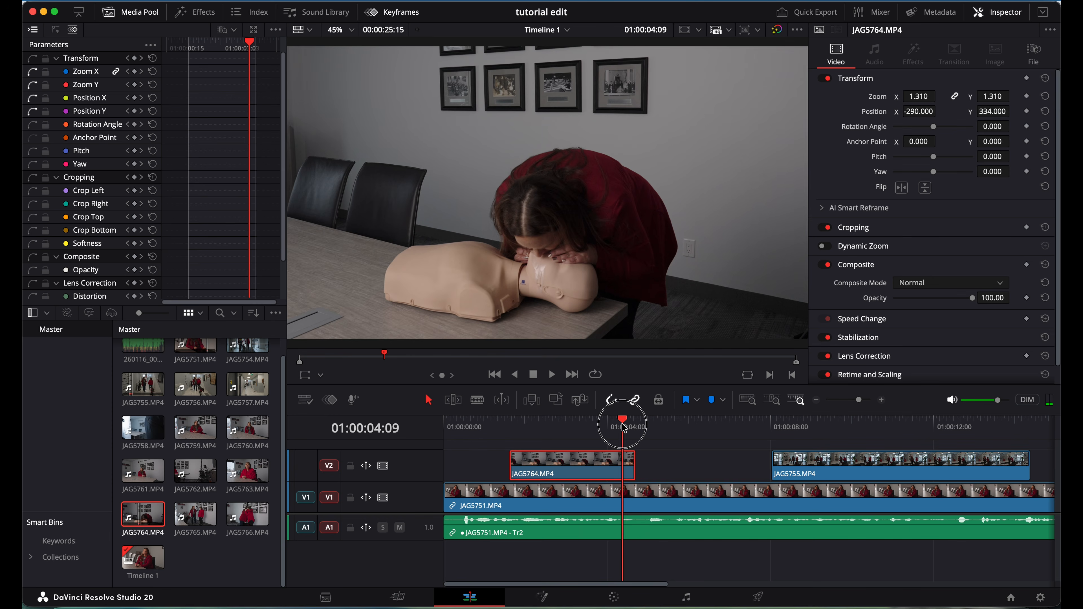
mouse_move(623, 428)
mouse_down()
mouse_move(636, 428)
mouse_move(623, 427)
mouse_up()
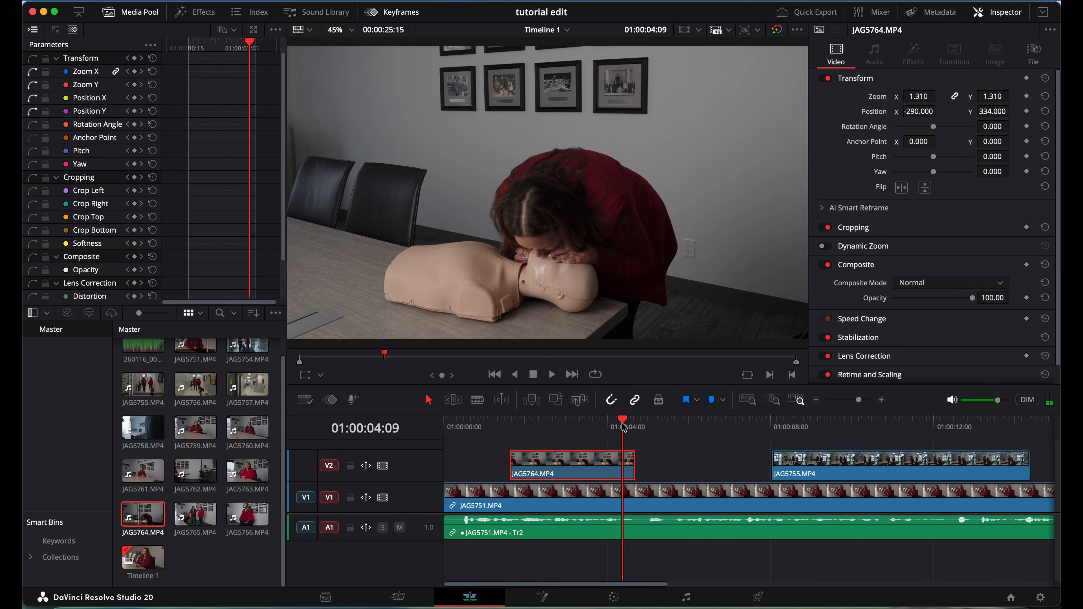
Trim JAG5764's end back to just after the 4-second mark and replay from the start.
click(634, 465)
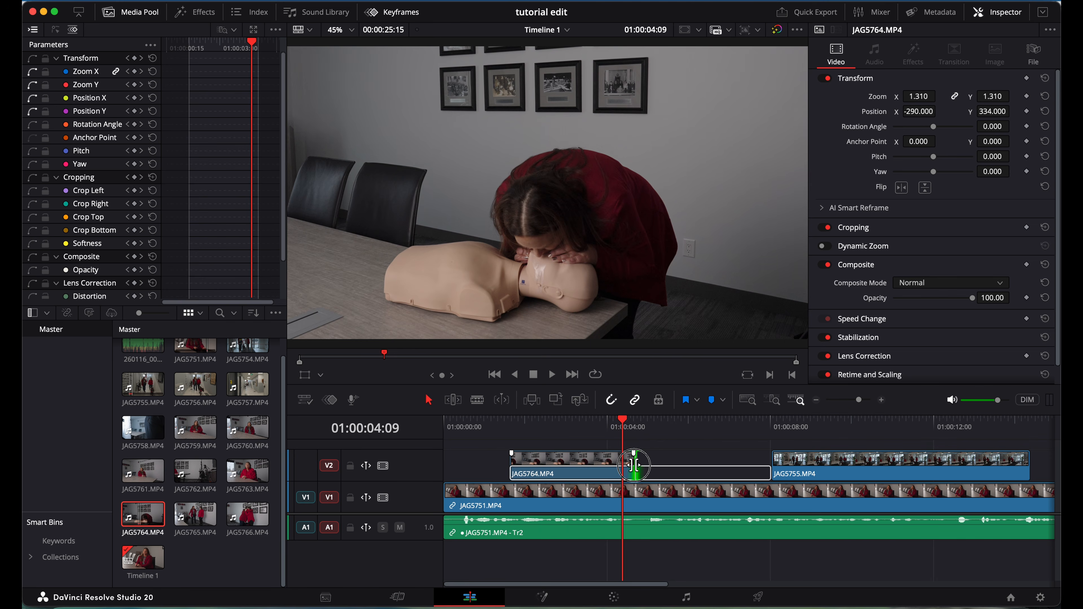
drag(634, 464, 622, 467)
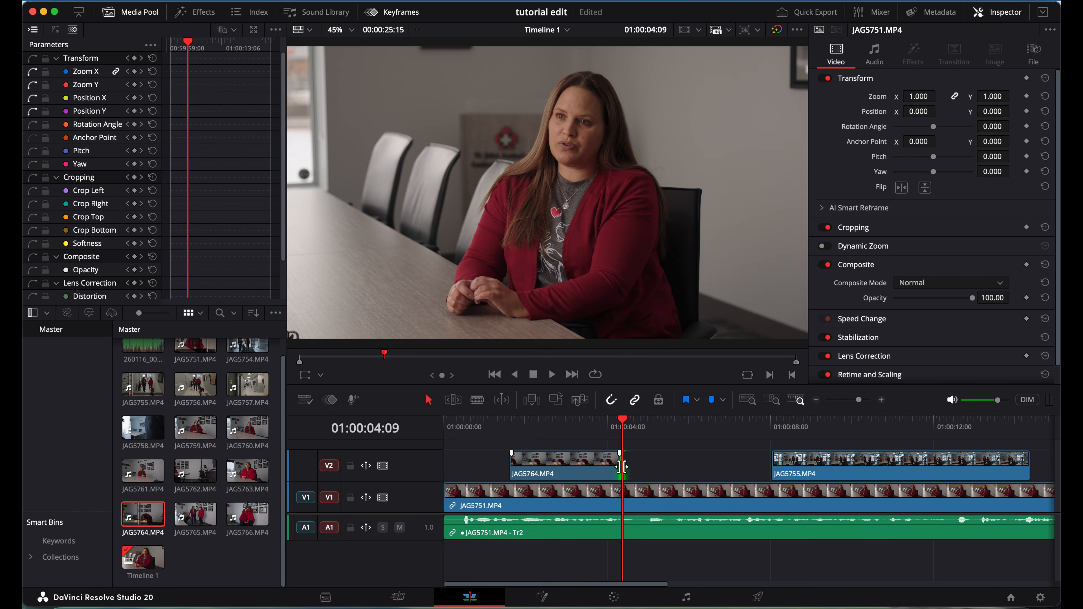
click(446, 422)
key(space)
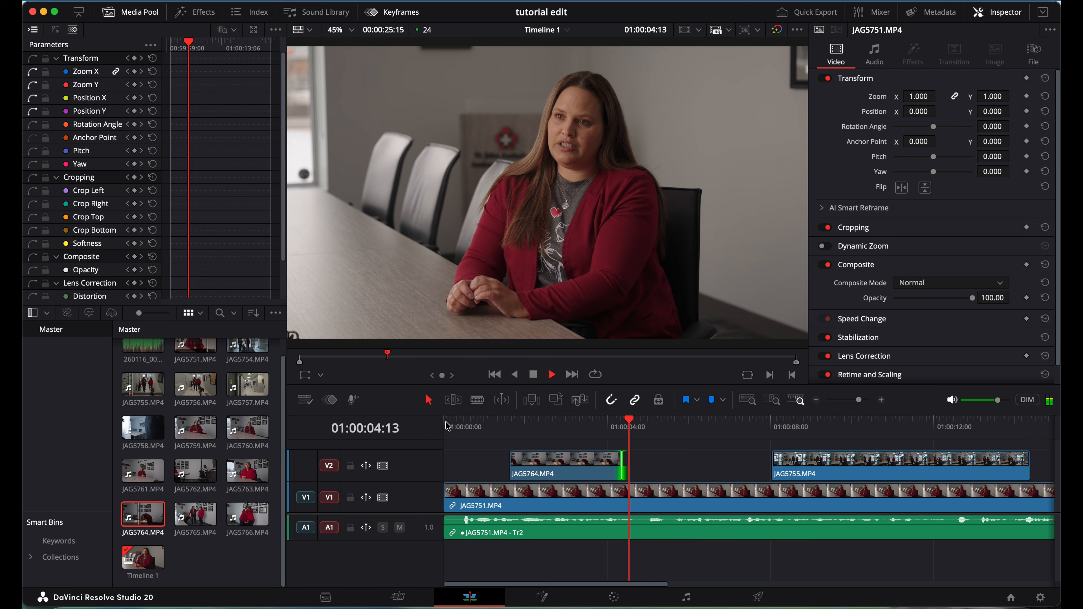
key(space)
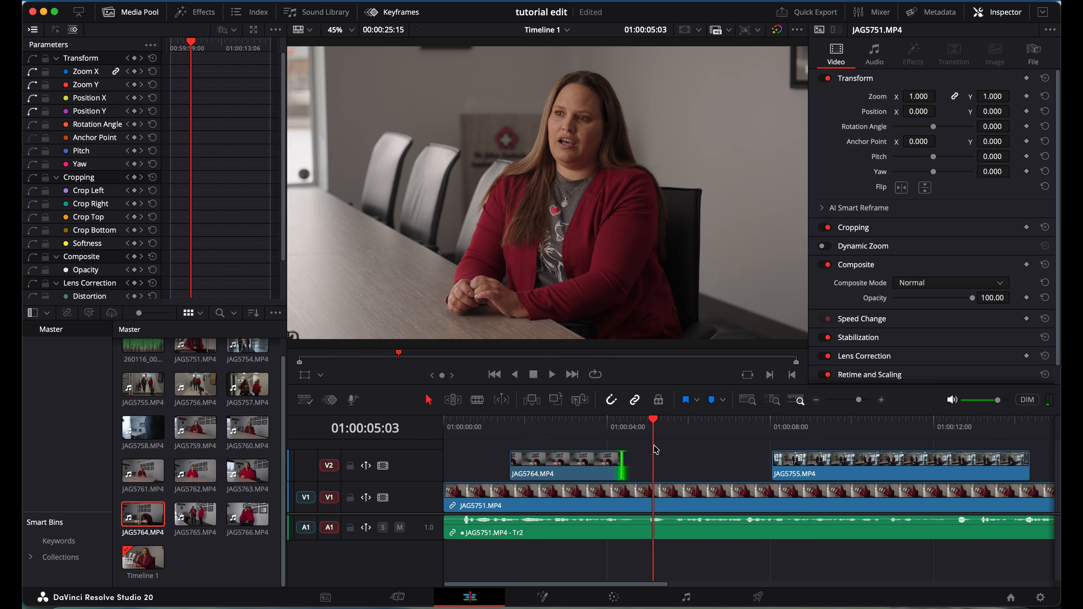
key(space)
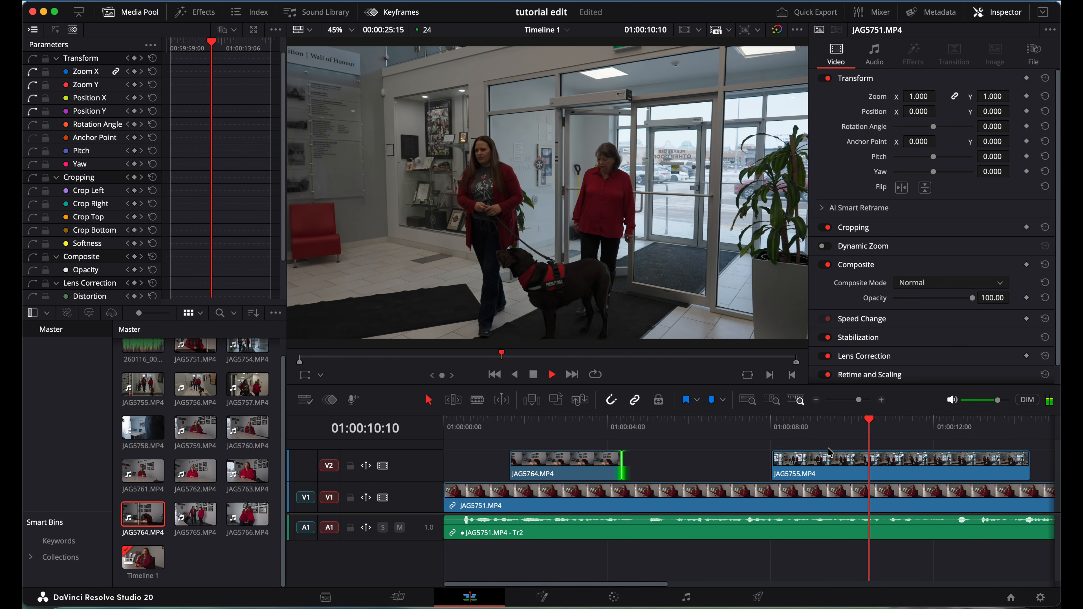
Preview the JAG5765 handler-and-dog clip in the source viewer.
key(space)
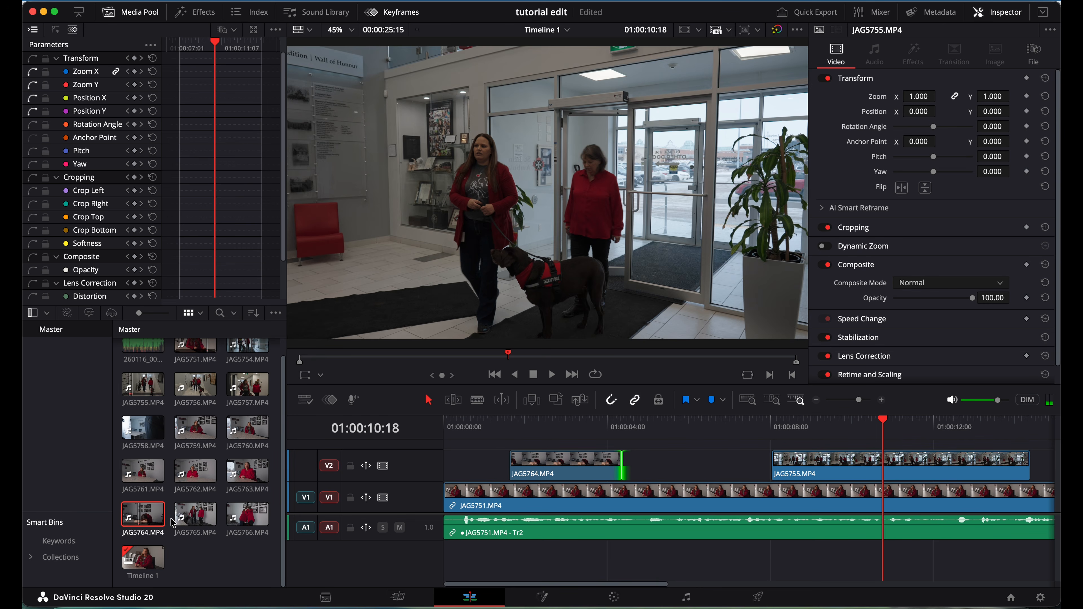
click(188, 516)
key(space)
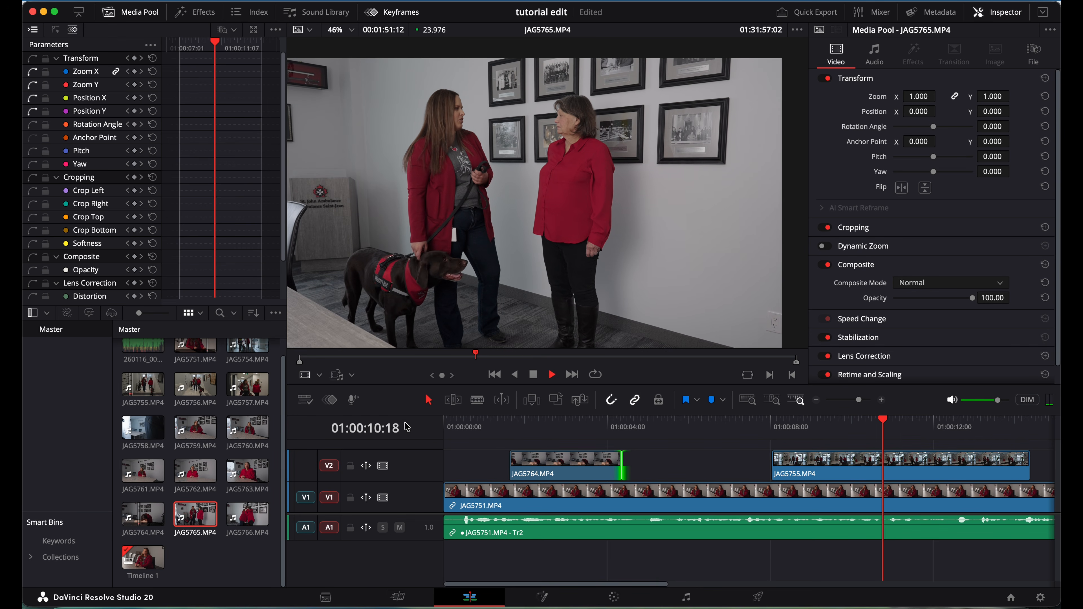
key(space)
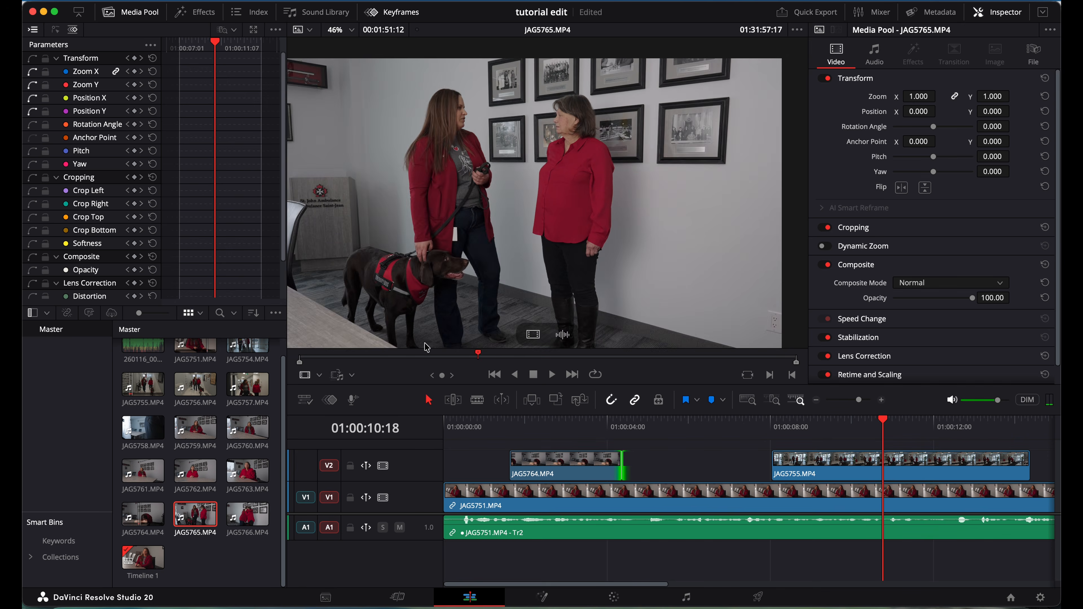
click(538, 355)
key(space)
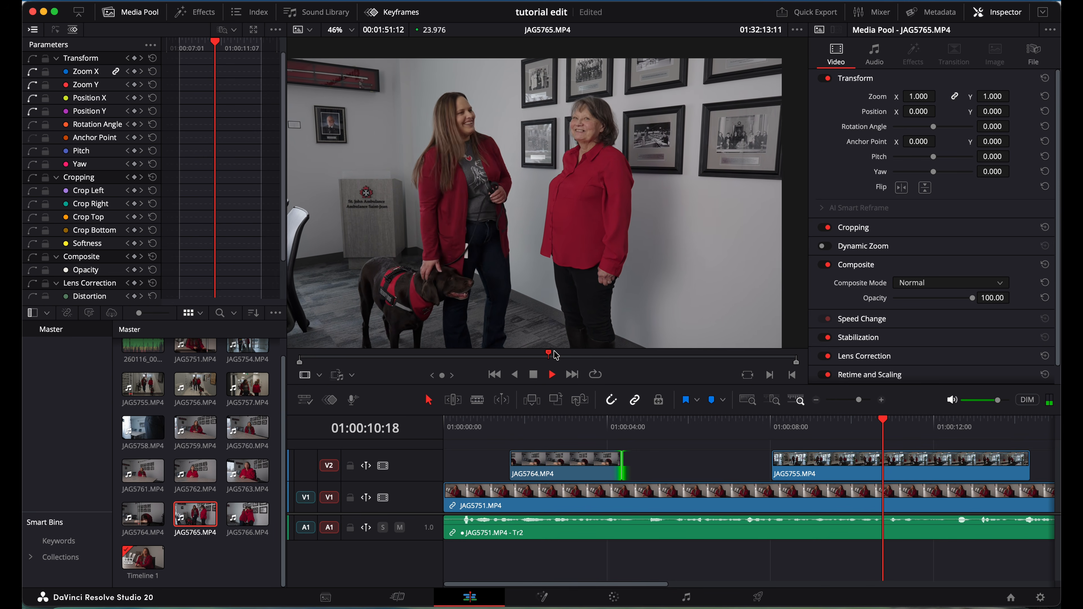
key(space)
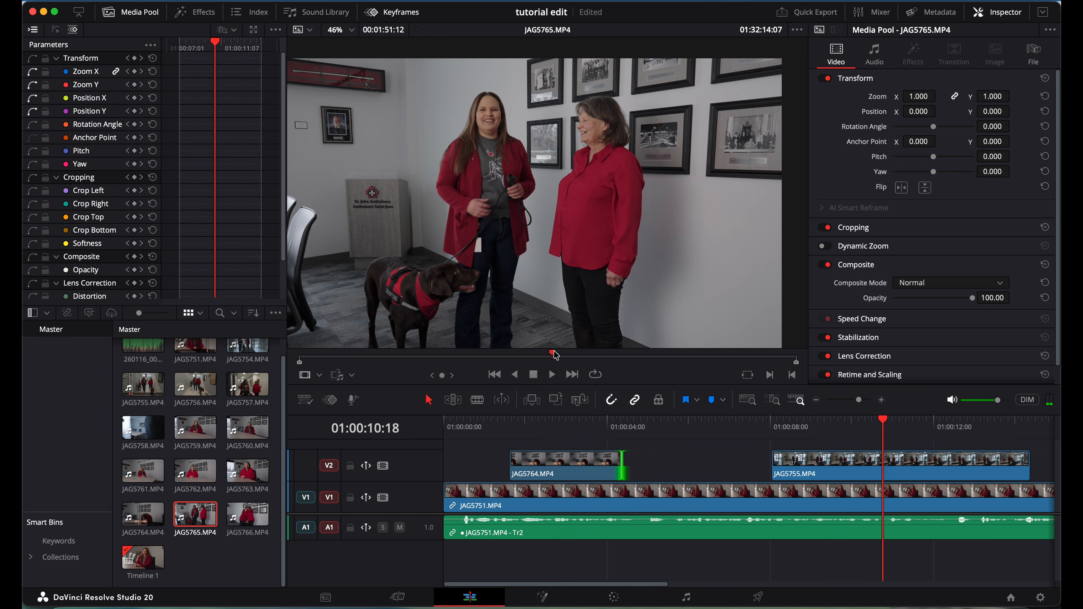
click(406, 356)
Delete the JAG5755 cutaway from V2 and reload JAG5765 for preview.
click(815, 468)
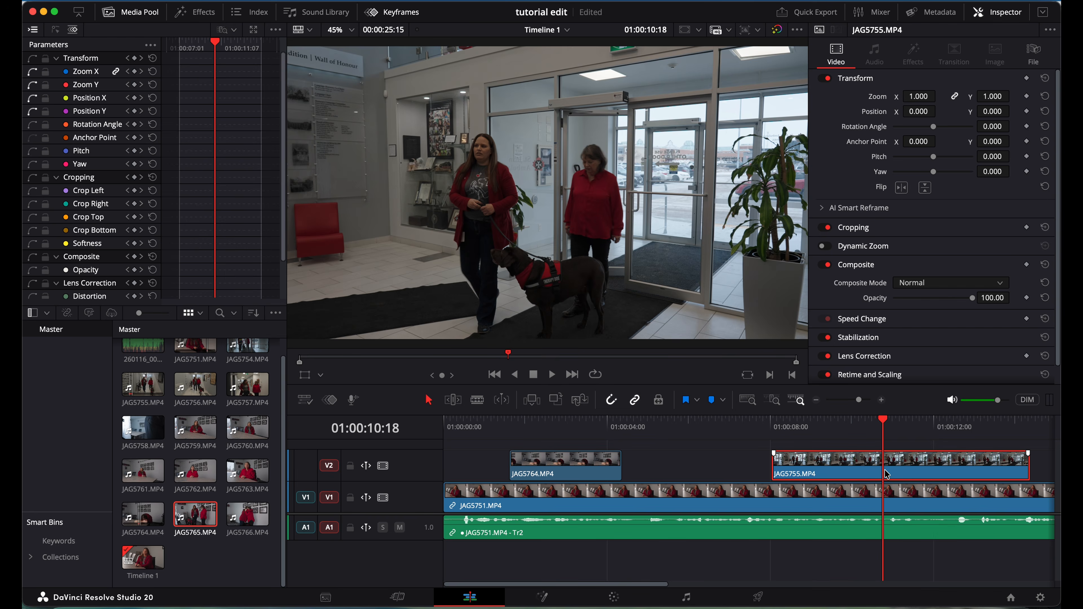
key(BackSpace)
click(196, 514)
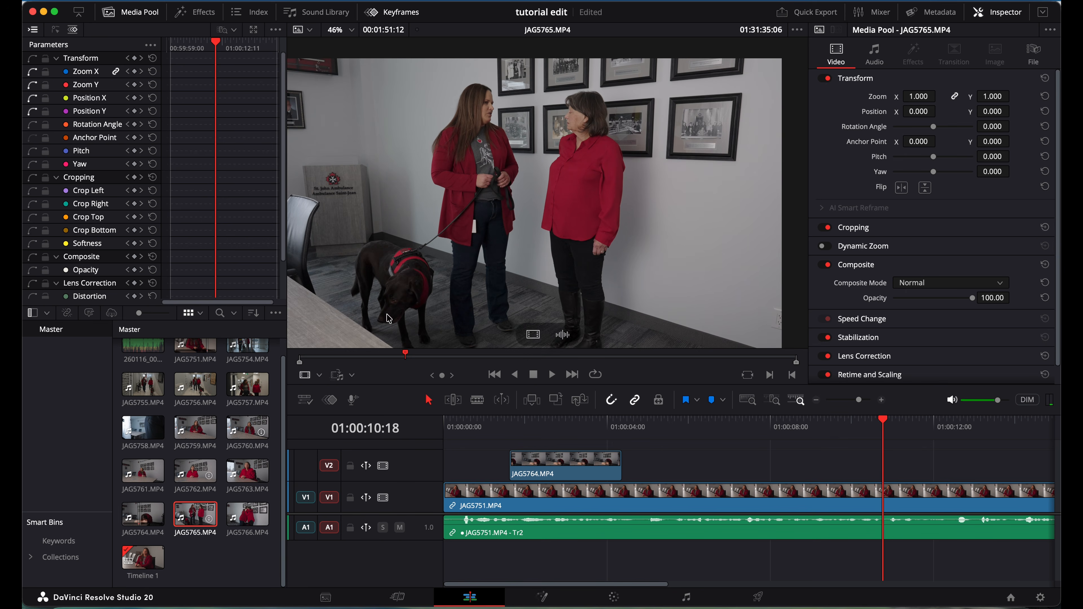
click(461, 360)
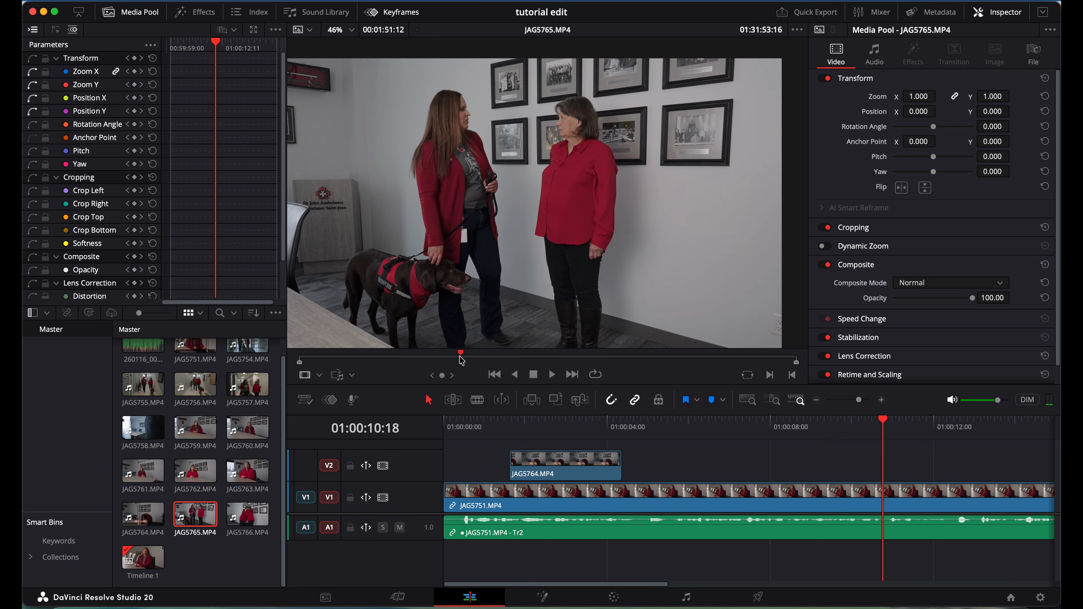
drag(461, 359, 459, 359)
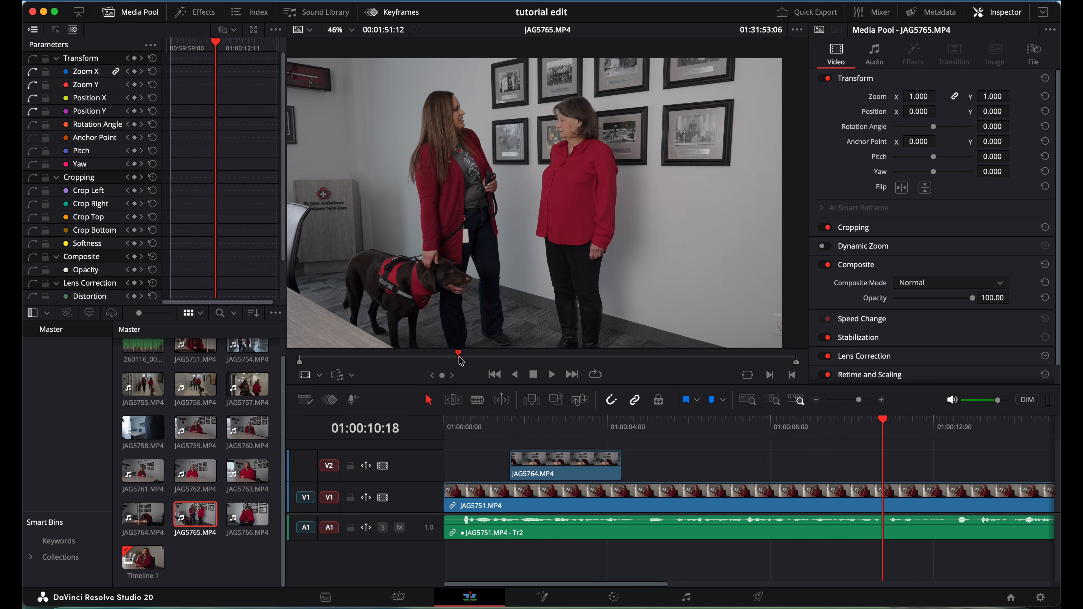
Mark an out point in JAG5765 and place its video only onto V2.
key(space)
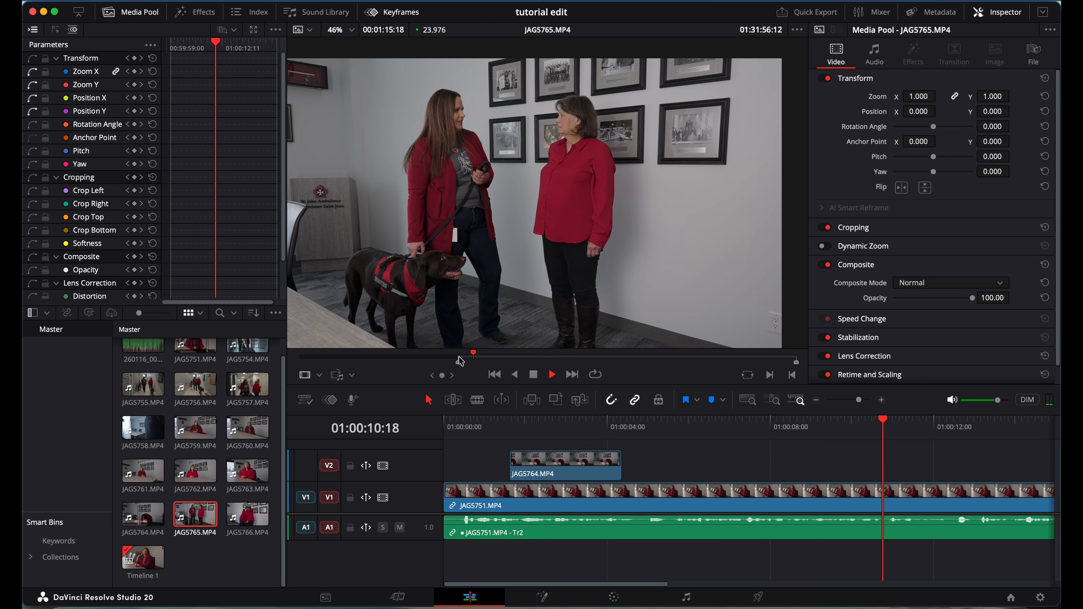
key(o)
key(space)
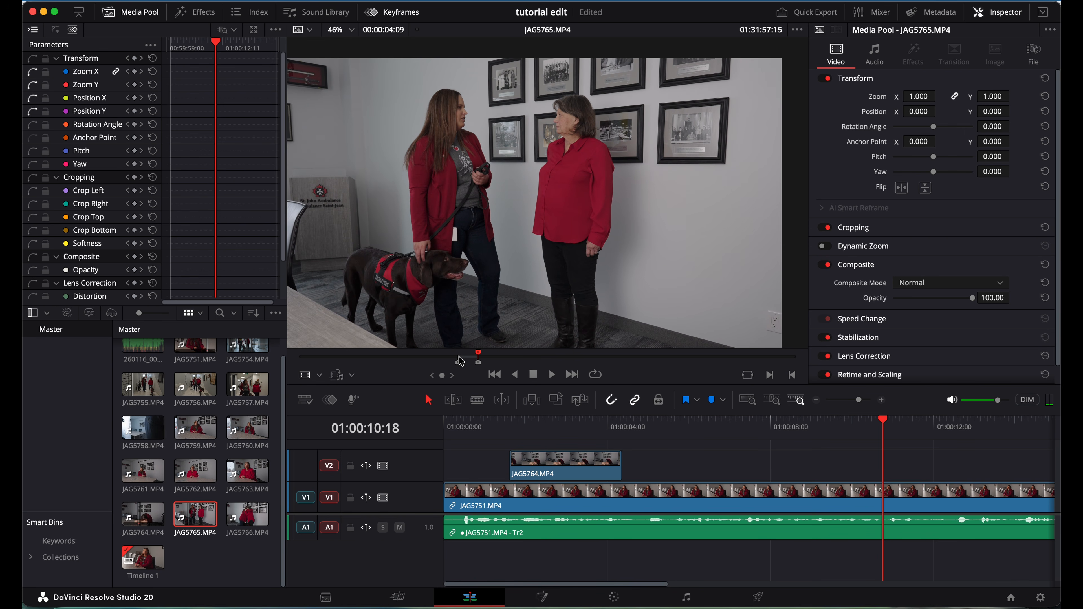
key(space)
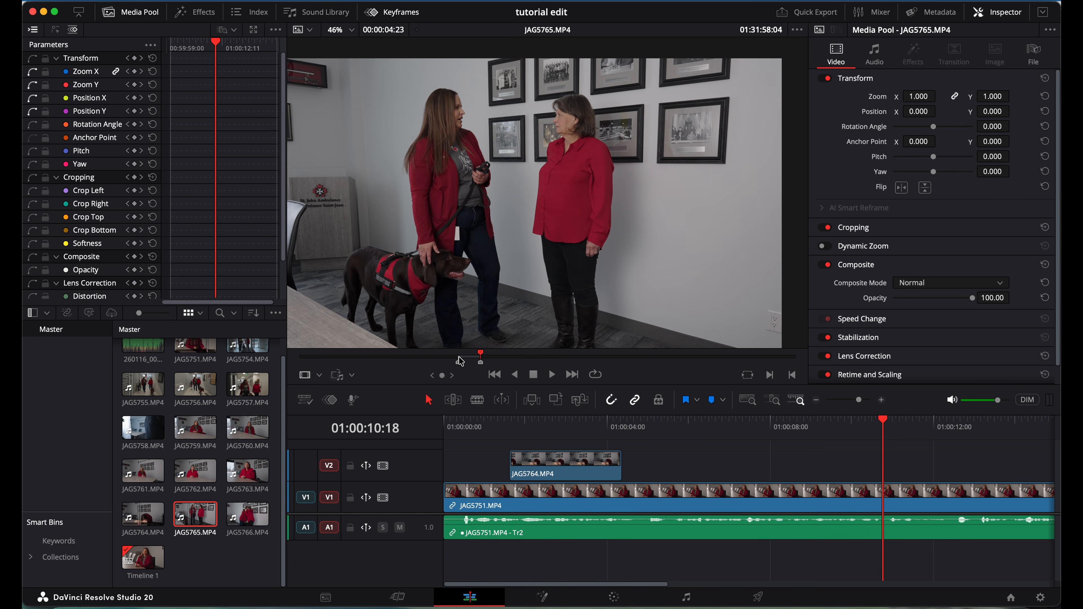
mouse_move(500, 278)
drag(533, 335, 688, 466)
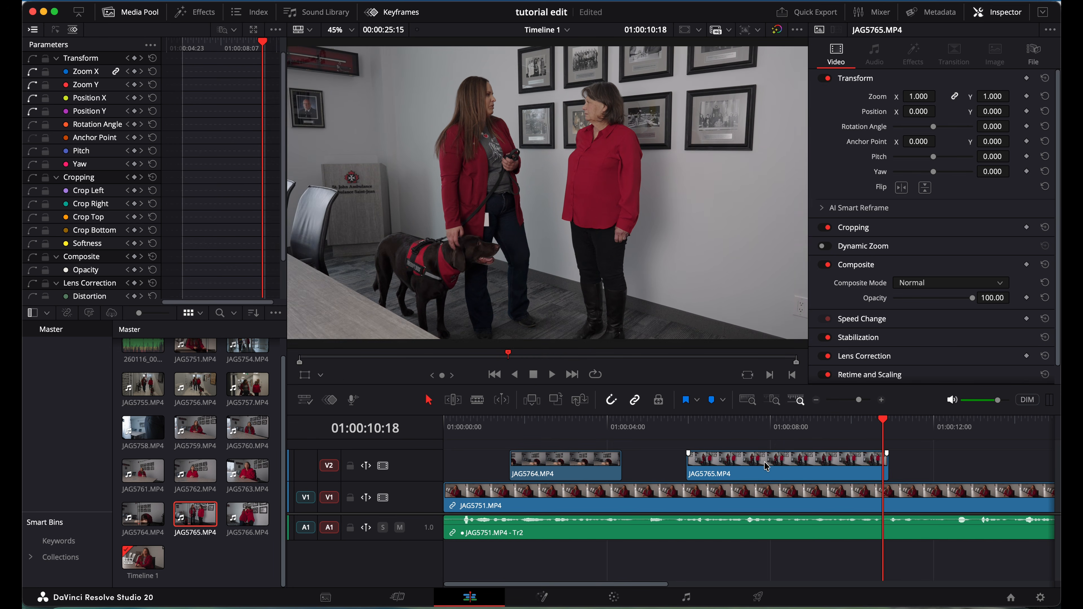
Butt JAG5765 against the end of JAG5764 on V2 and play the edit from the start.
drag(768, 461, 712, 479)
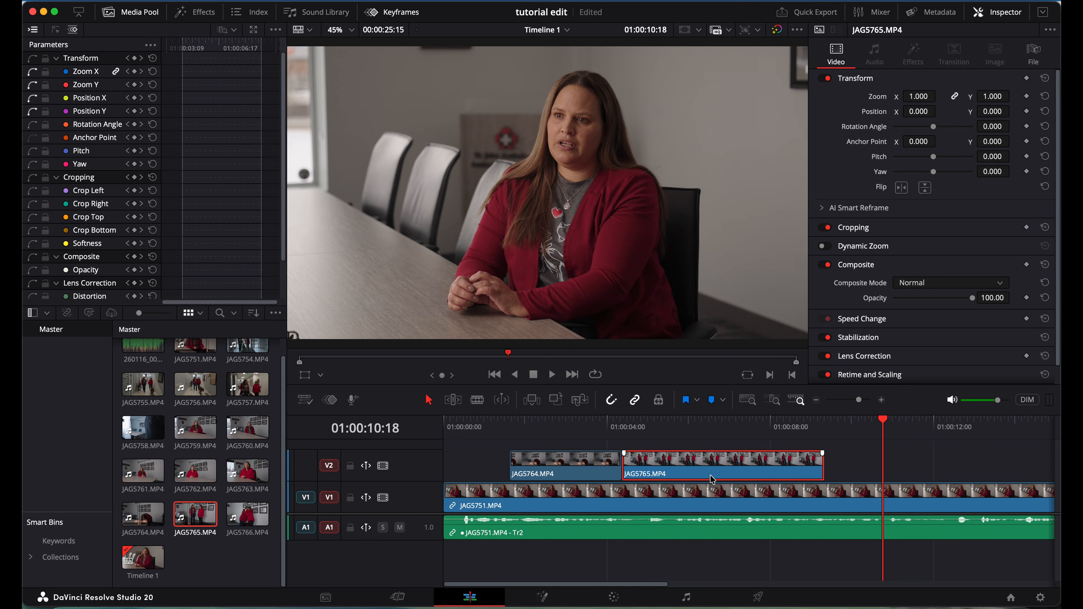
click(446, 422)
key(space)
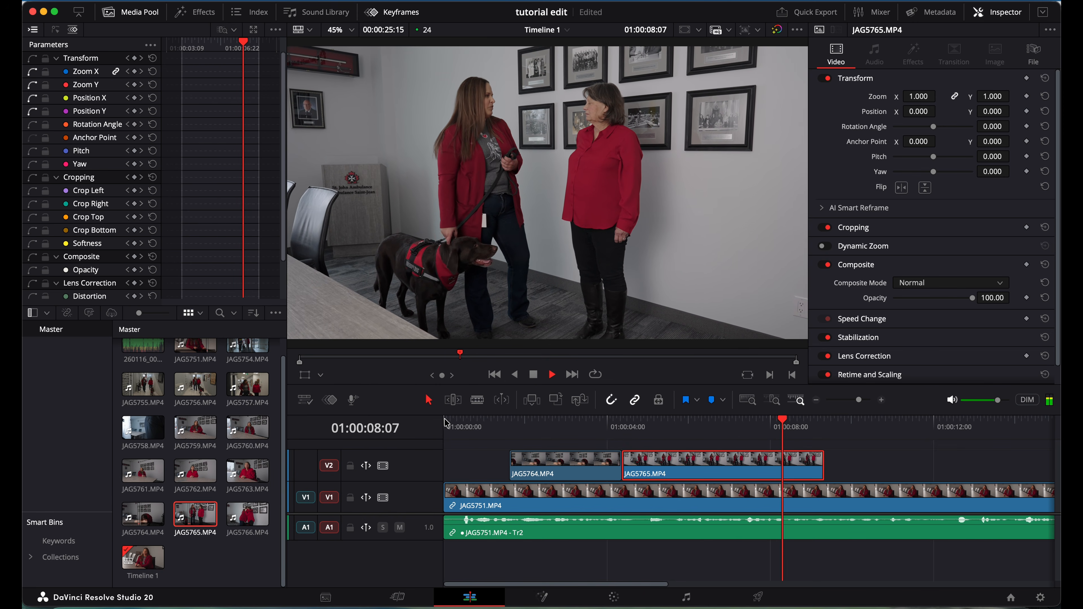
key(space)
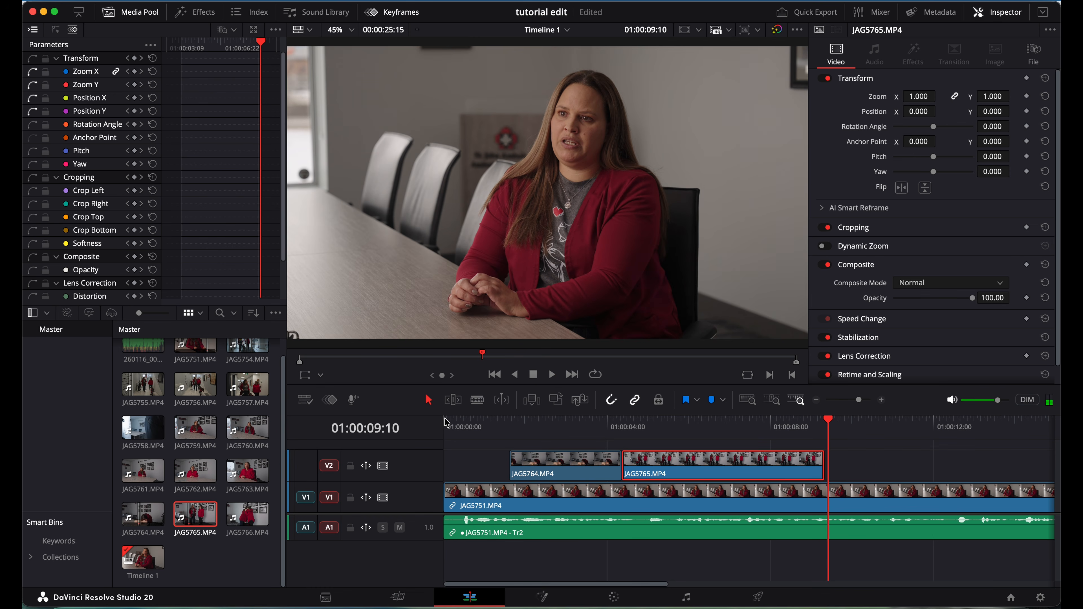
scroll(508, 434, right, 2)
scroll(507, 433, left, 2)
click(492, 426)
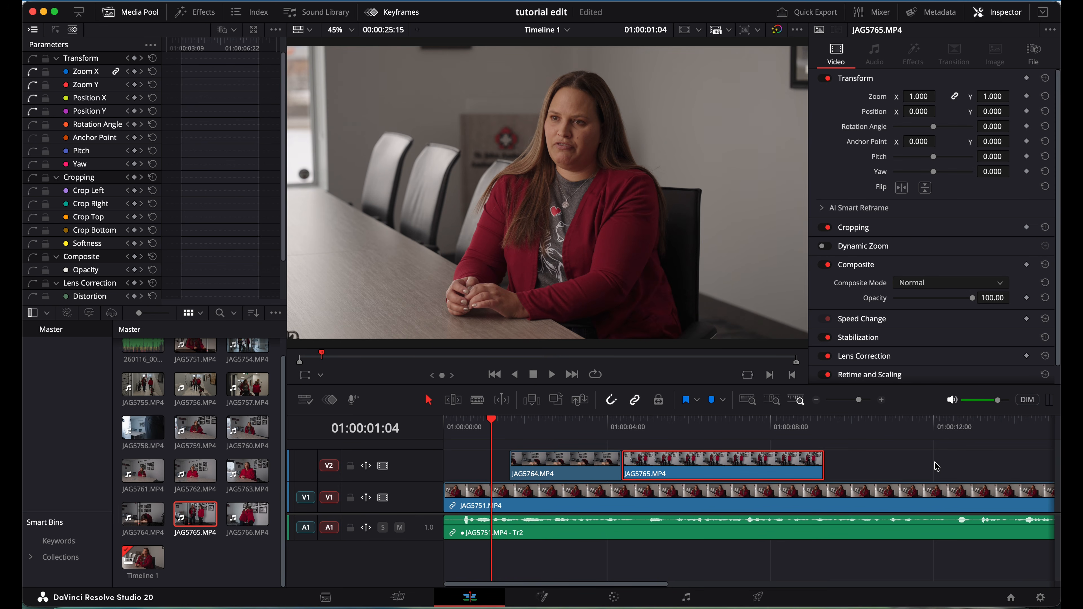
scroll(936, 466, right, 2)
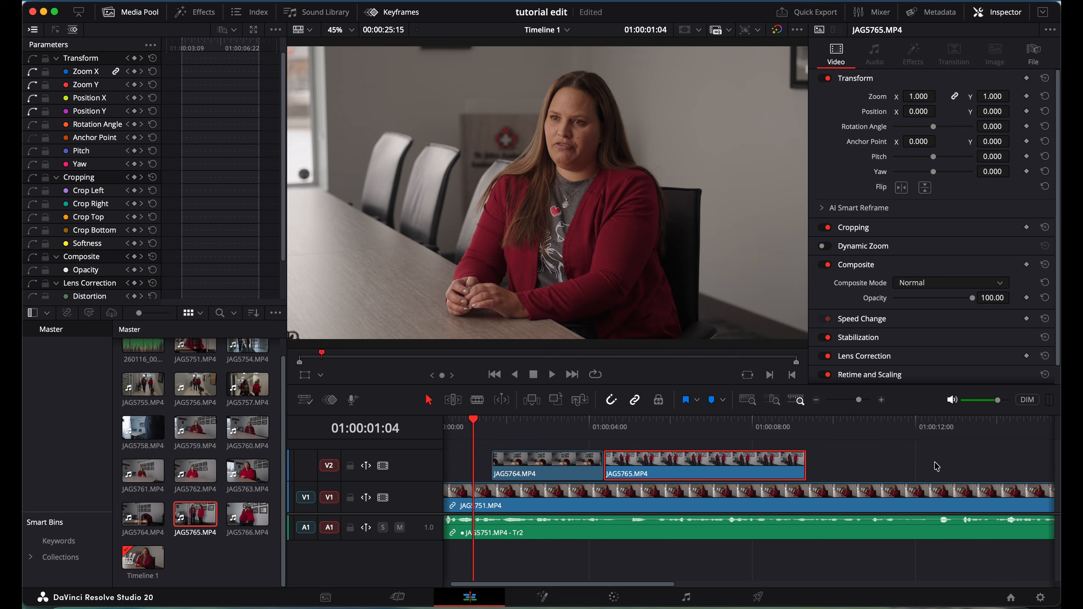
Select both JAG5764 and JAG5765 cutaways on V2 and review from the start.
click(860, 459)
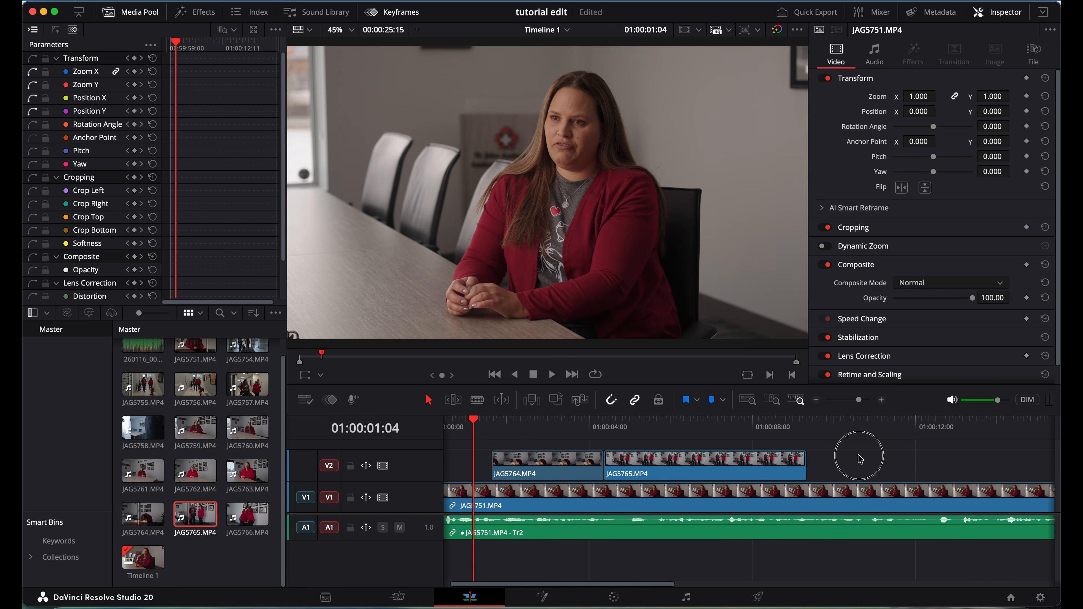
drag(858, 456, 558, 468)
click(447, 430)
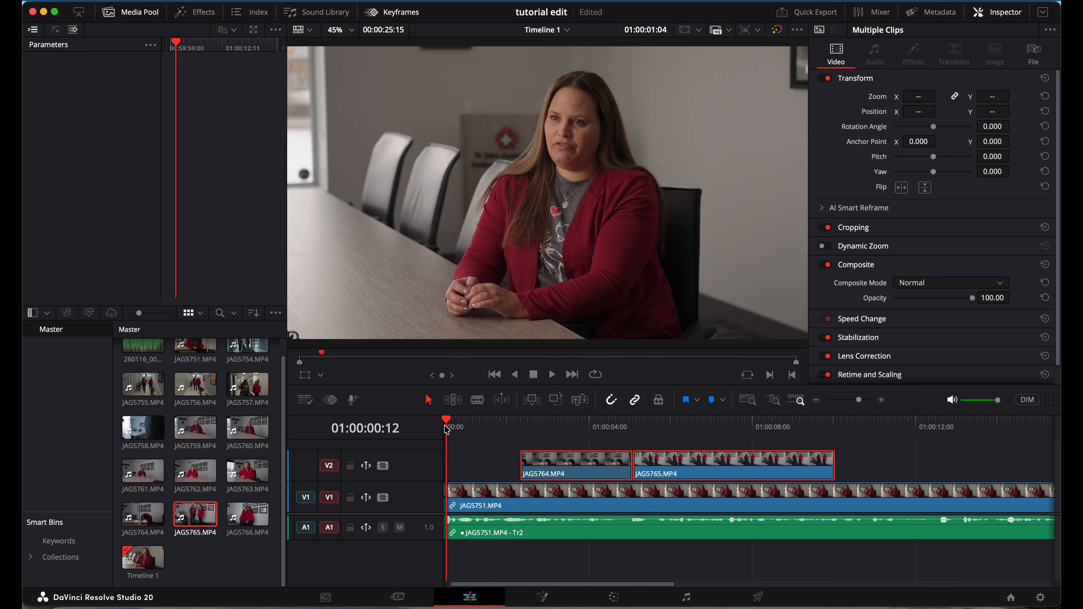
key(space)
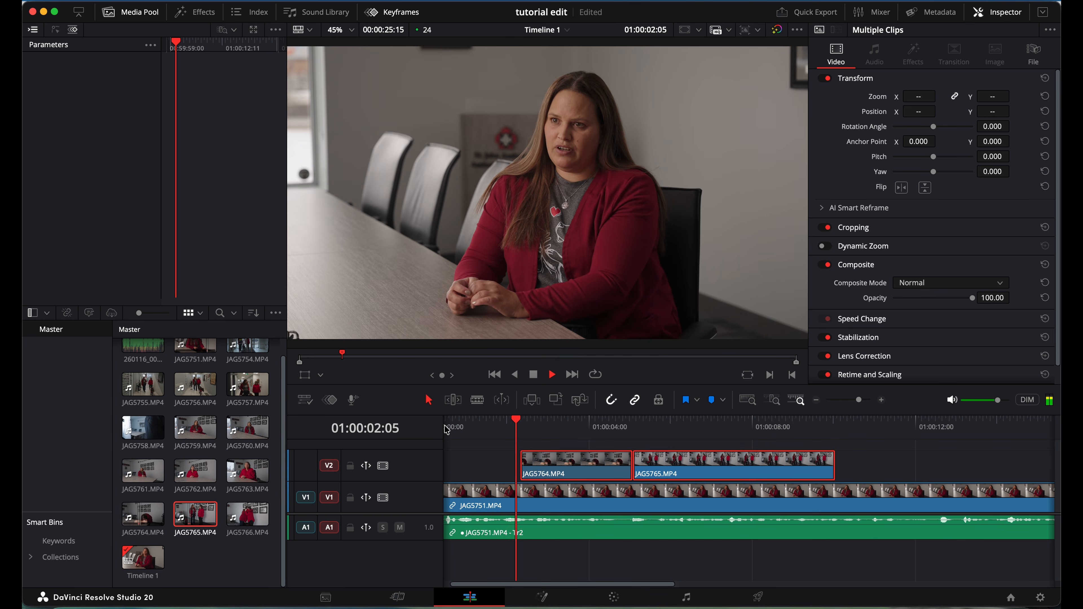
key(space)
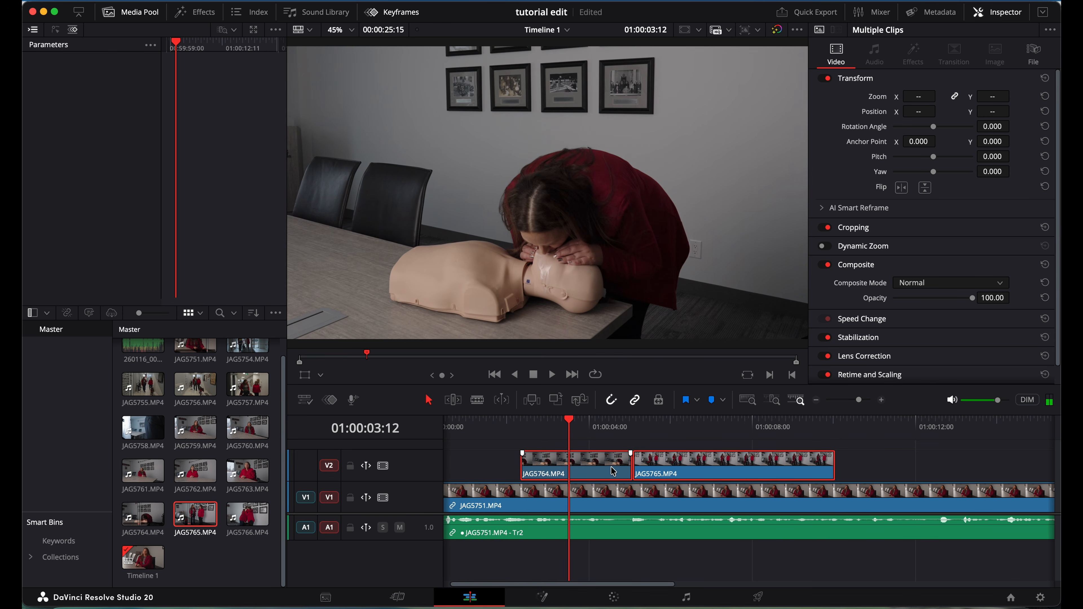
Slide both cutaways later together to start around the 5-second mark.
drag(602, 470, 648, 469)
click(456, 424)
key(space)
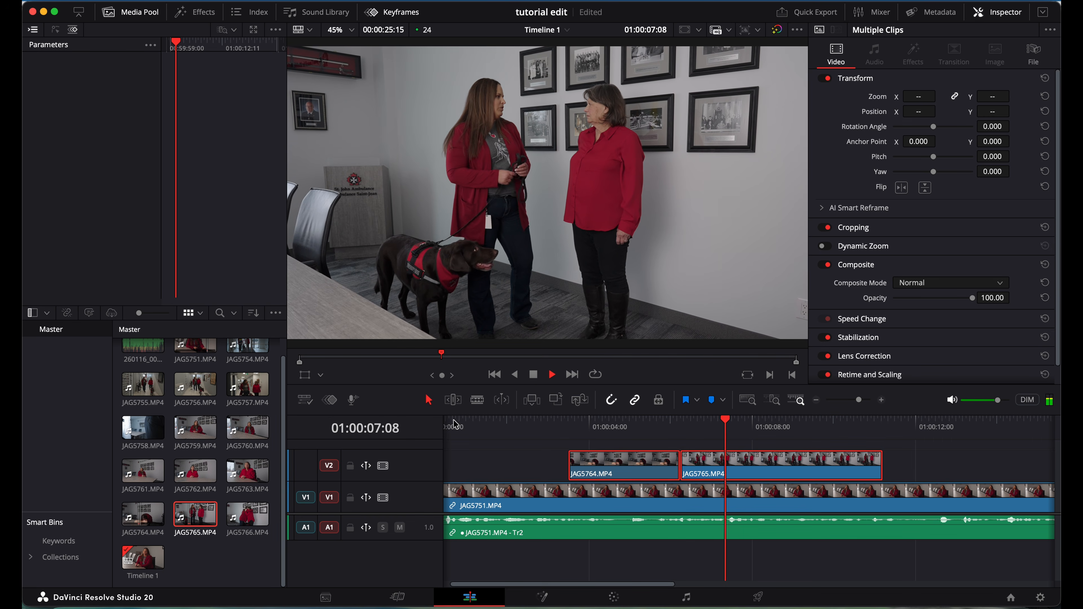
key(space)
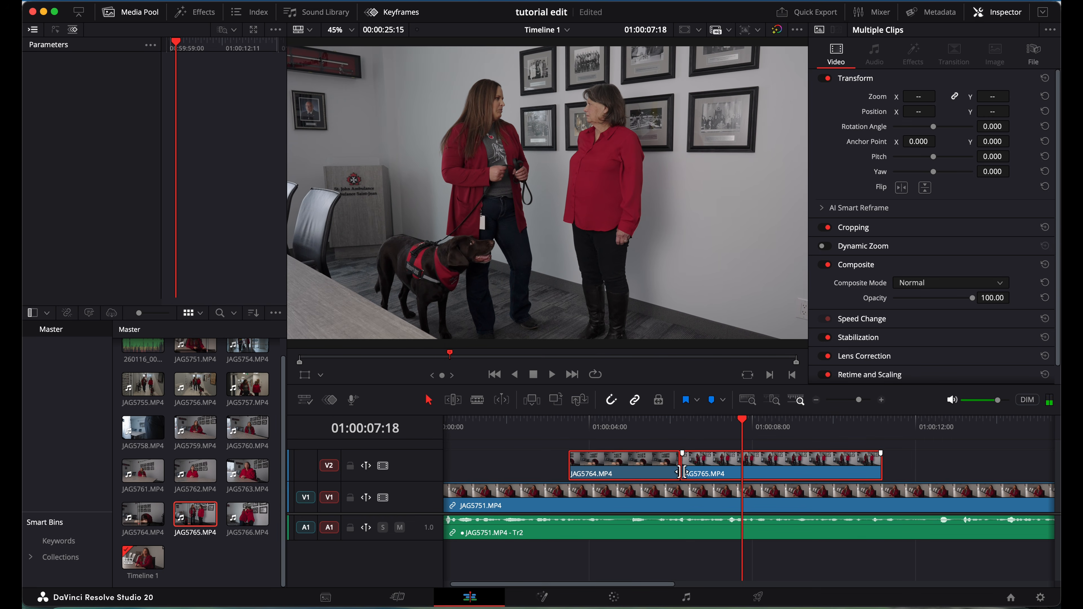
drag(672, 470, 731, 468)
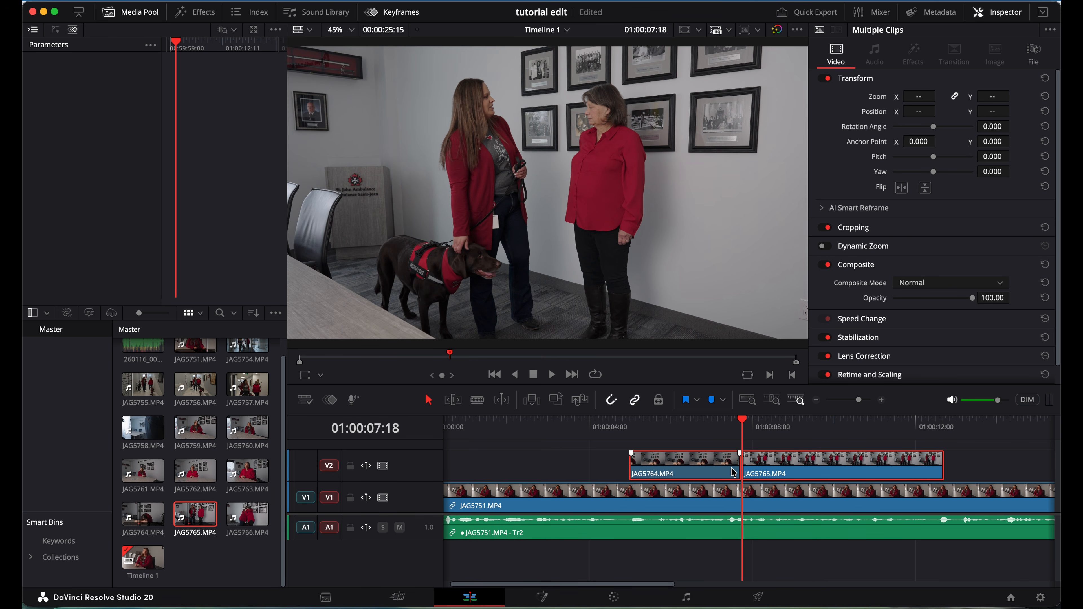
scroll(488, 427, left, 2)
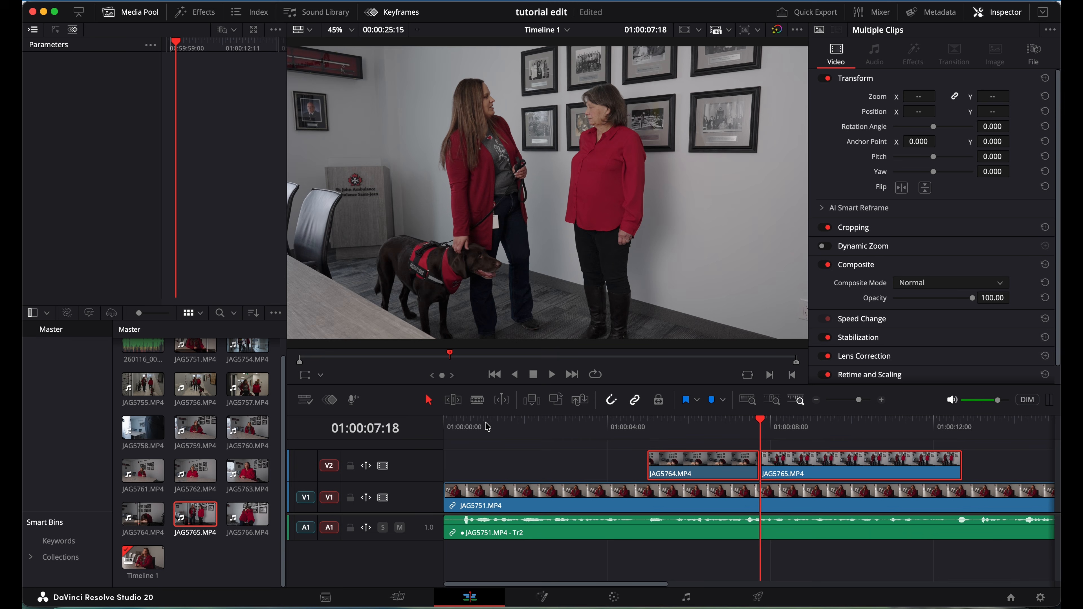
click(453, 422)
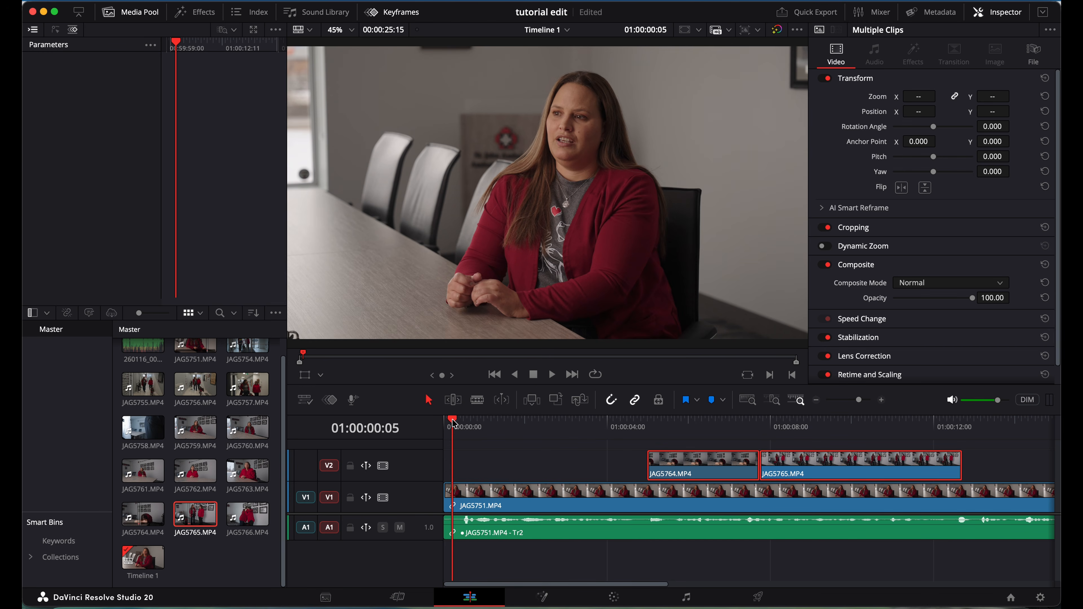
Trim JAG5765's end shorter on V2 and play back across the trimmed cut.
key(space)
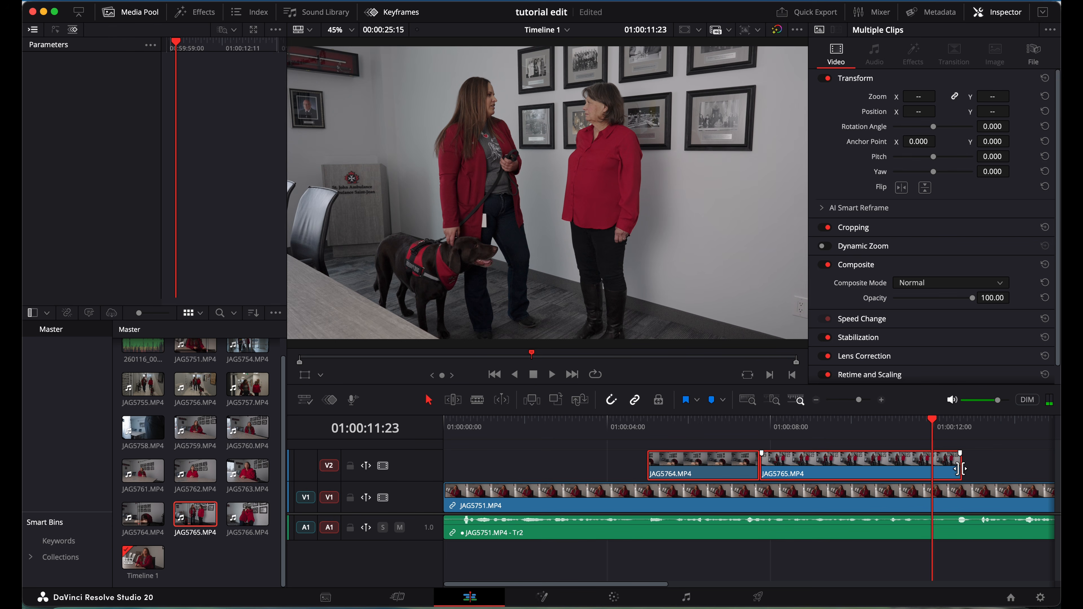
click(1007, 464)
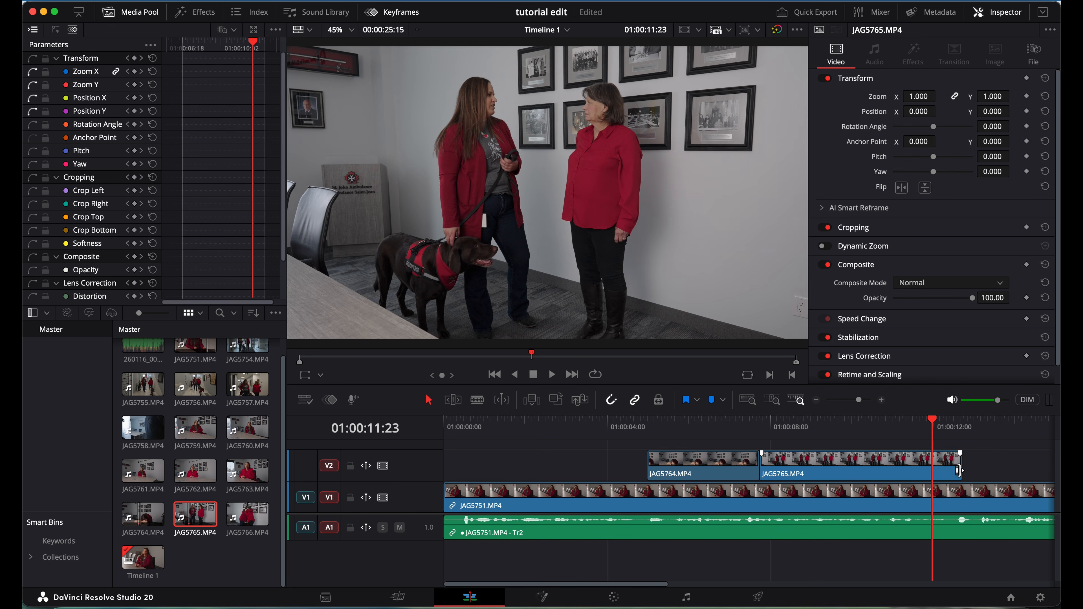
drag(958, 470, 913, 470)
click(762, 427)
key(space)
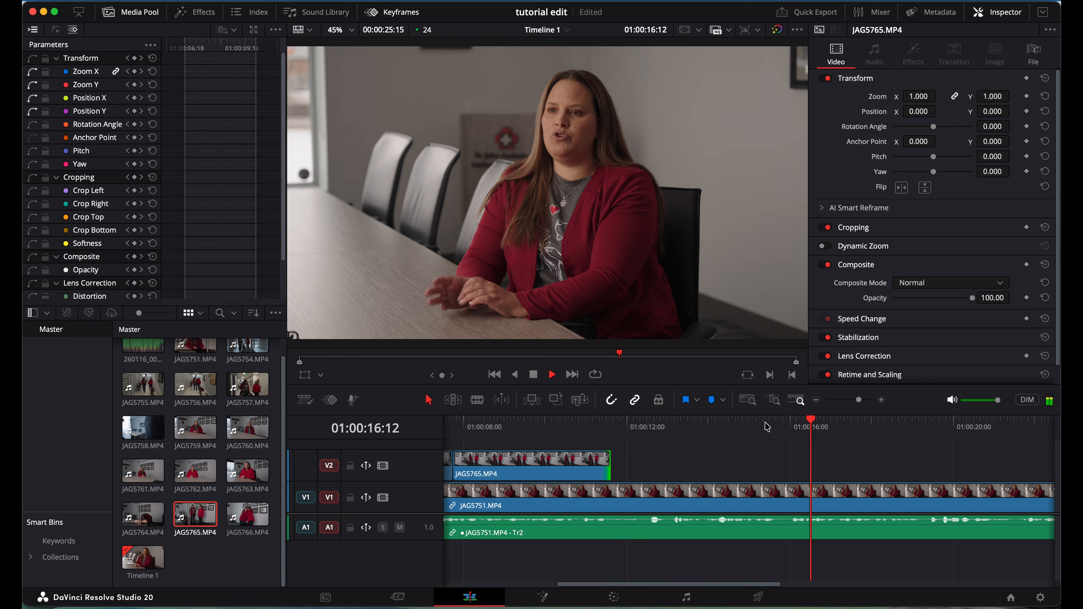
key(space)
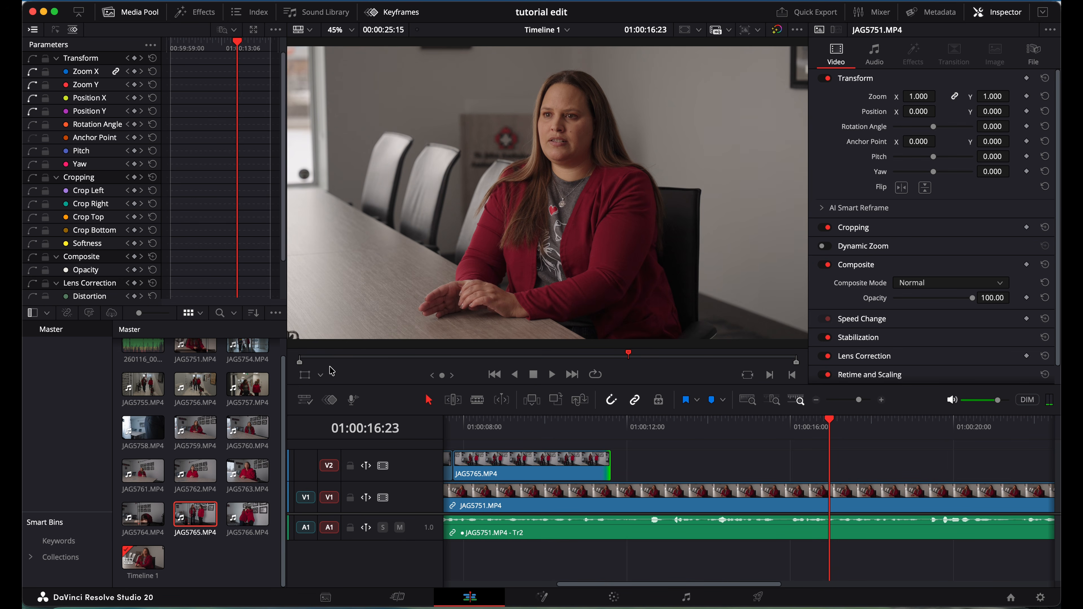
Preview the JAG5756 hallway shot and drop its video onto V2 near 16 seconds.
click(198, 380)
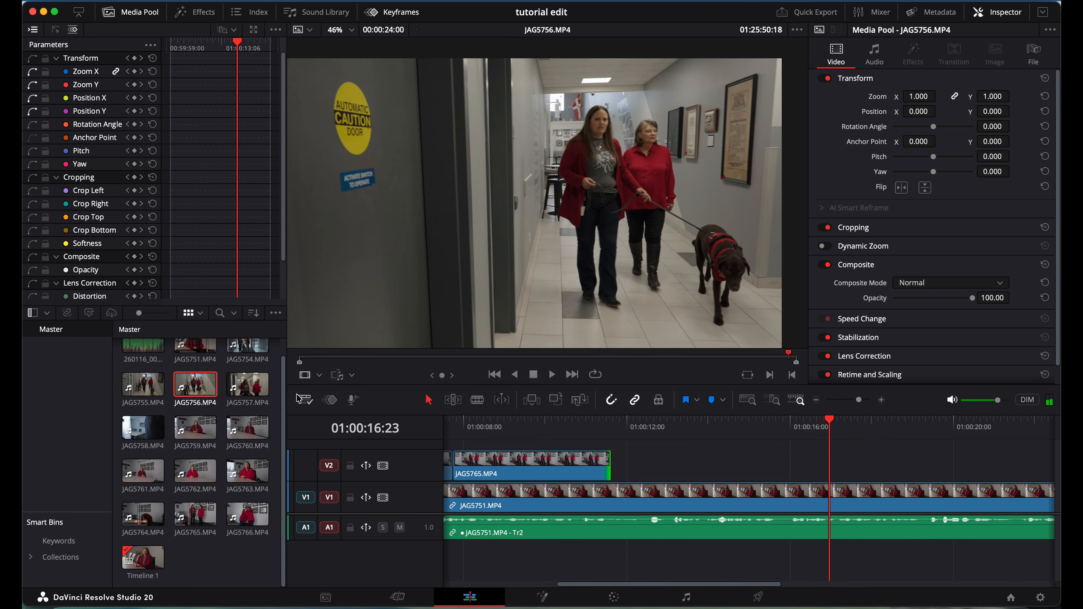
click(495, 356)
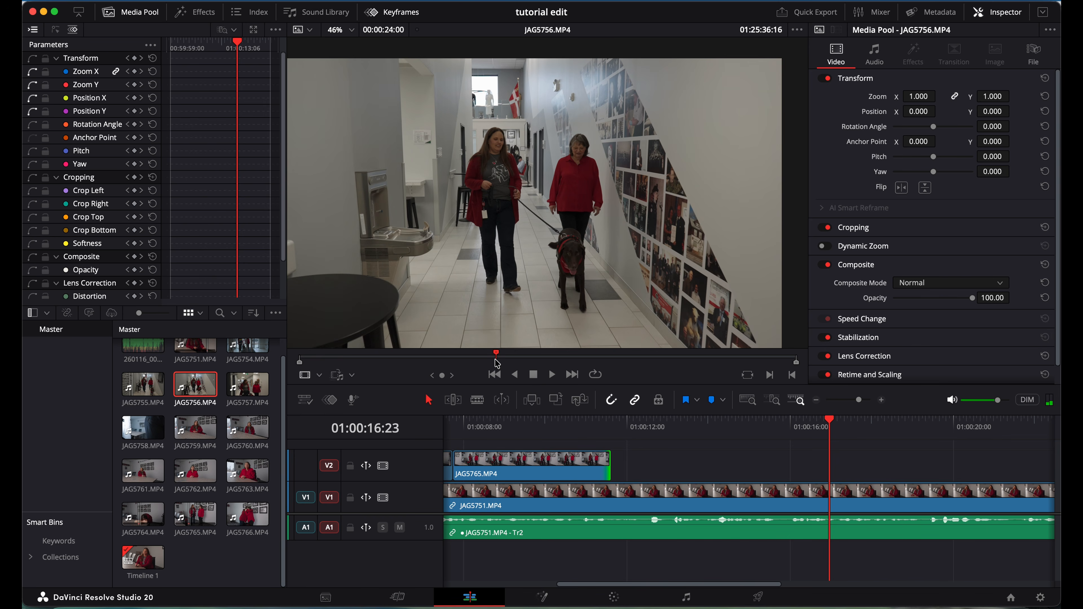
key(space)
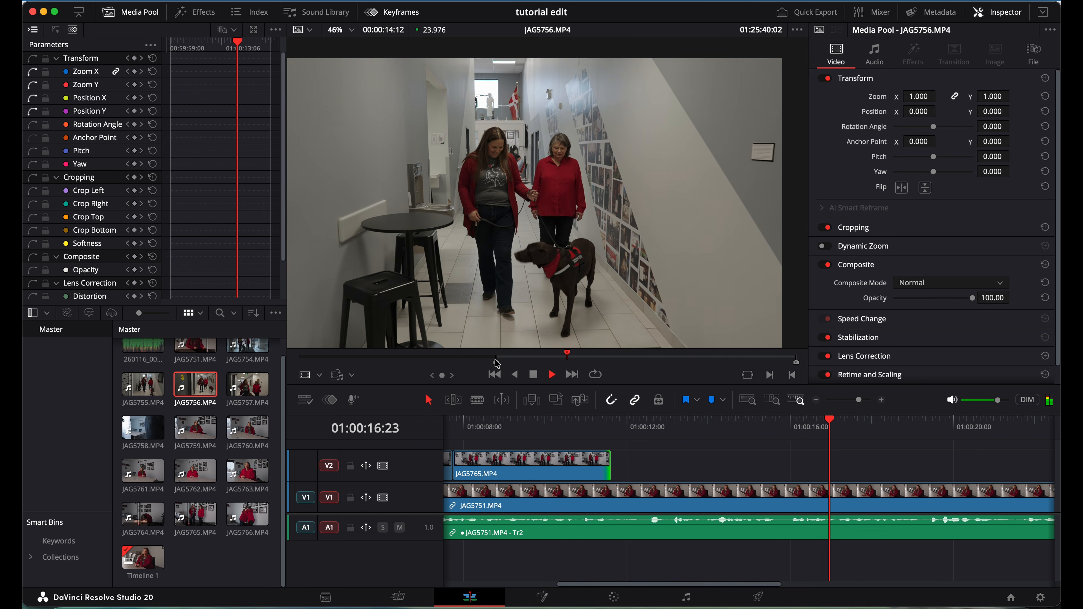
key(space)
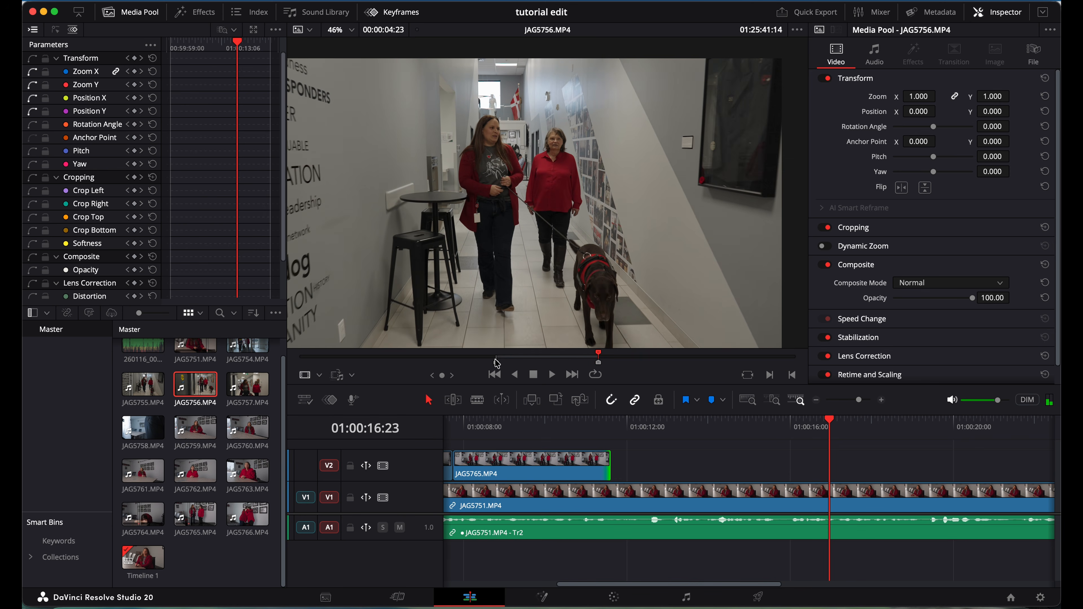
drag(534, 334, 811, 459)
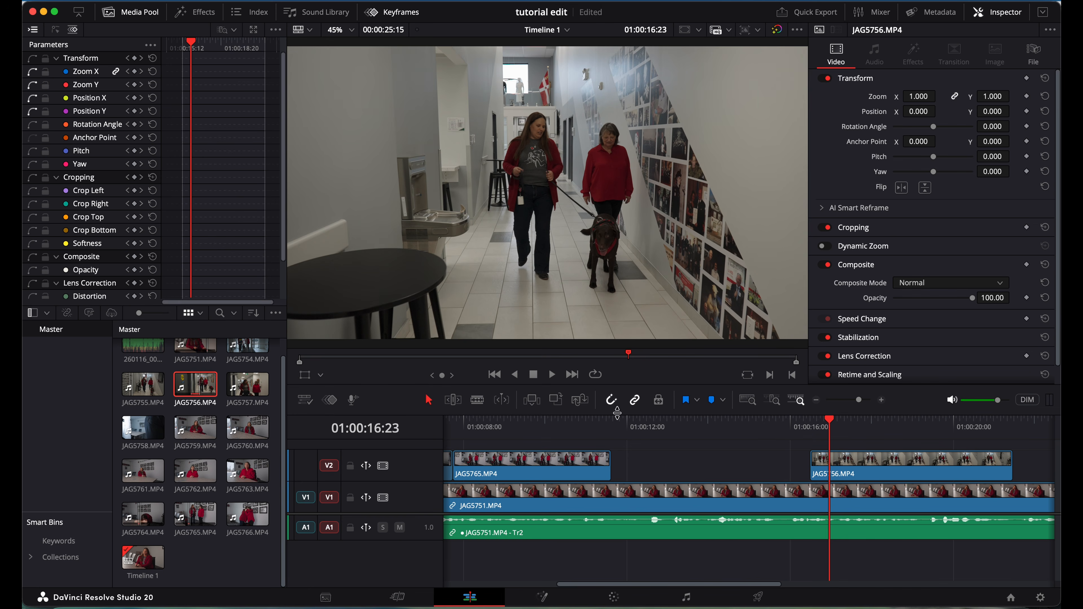
scroll(562, 438, left, 5)
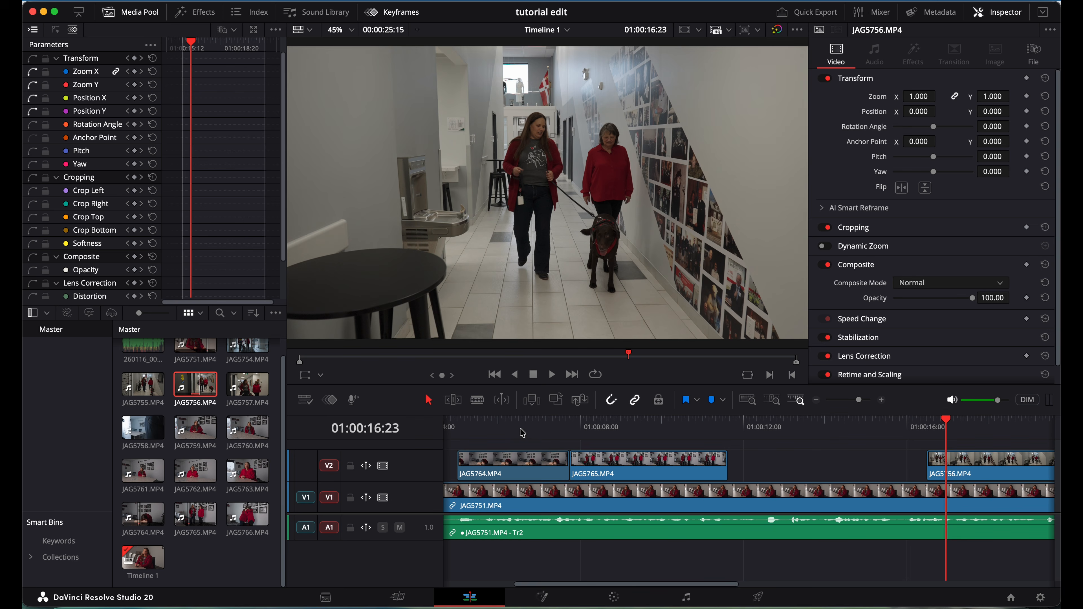
Review from about 12 seconds, then fit the full 30-second edit in view and replay from the start.
scroll(656, 428, right, 2)
click(715, 432)
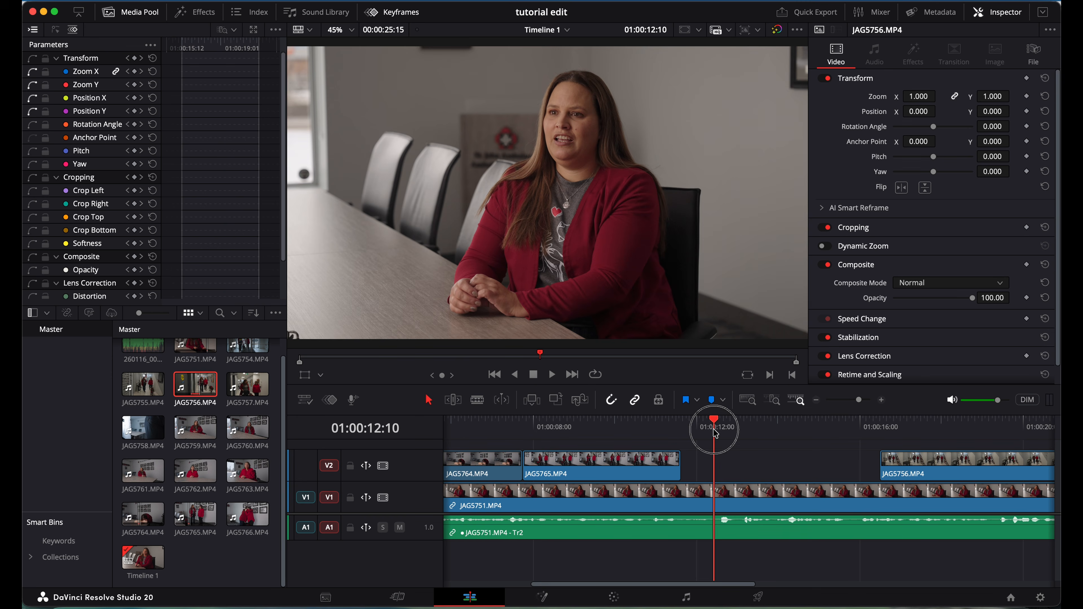
key(space)
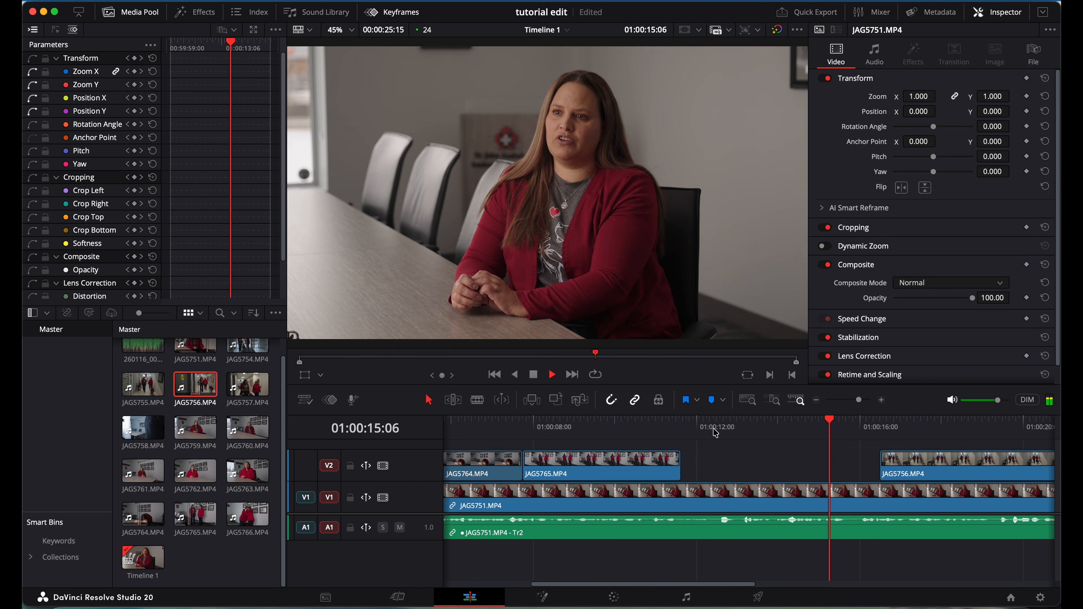
key(space)
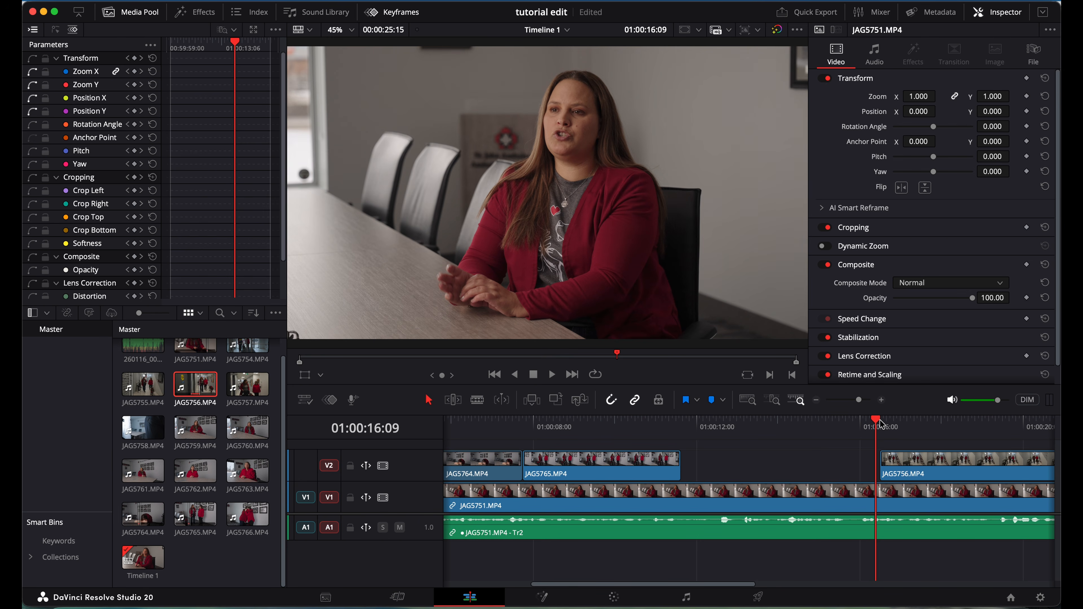
scroll(741, 431, right, 3)
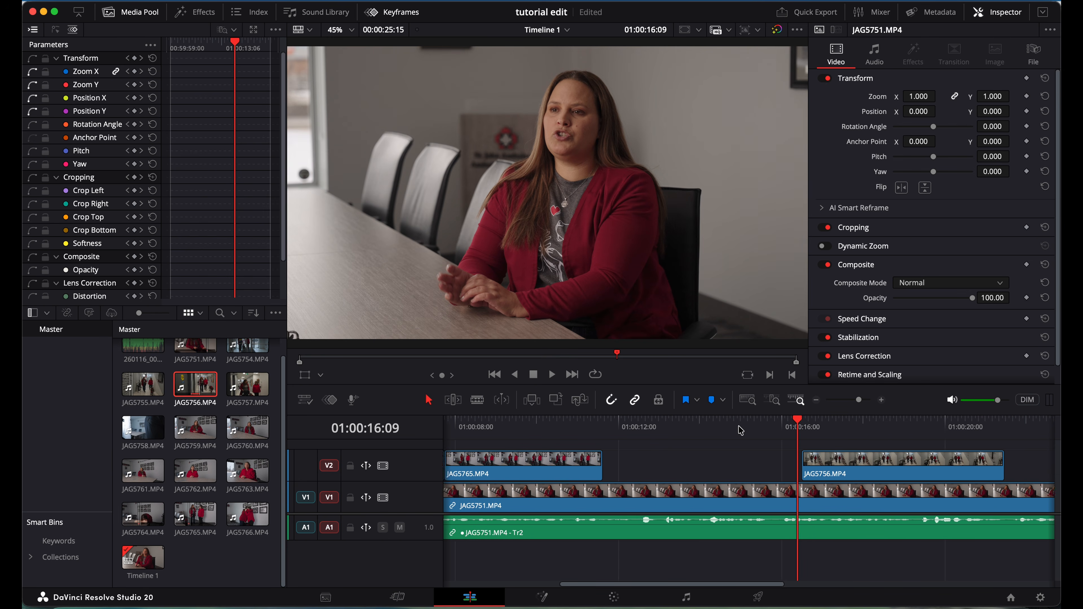
click(849, 401)
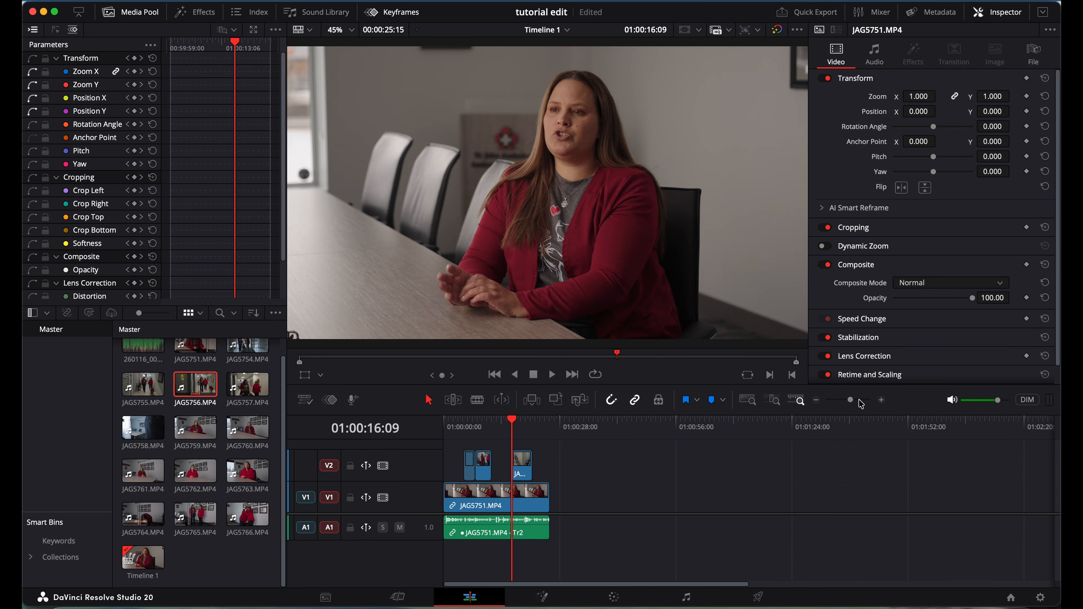
click(859, 400)
drag(857, 401, 856, 401)
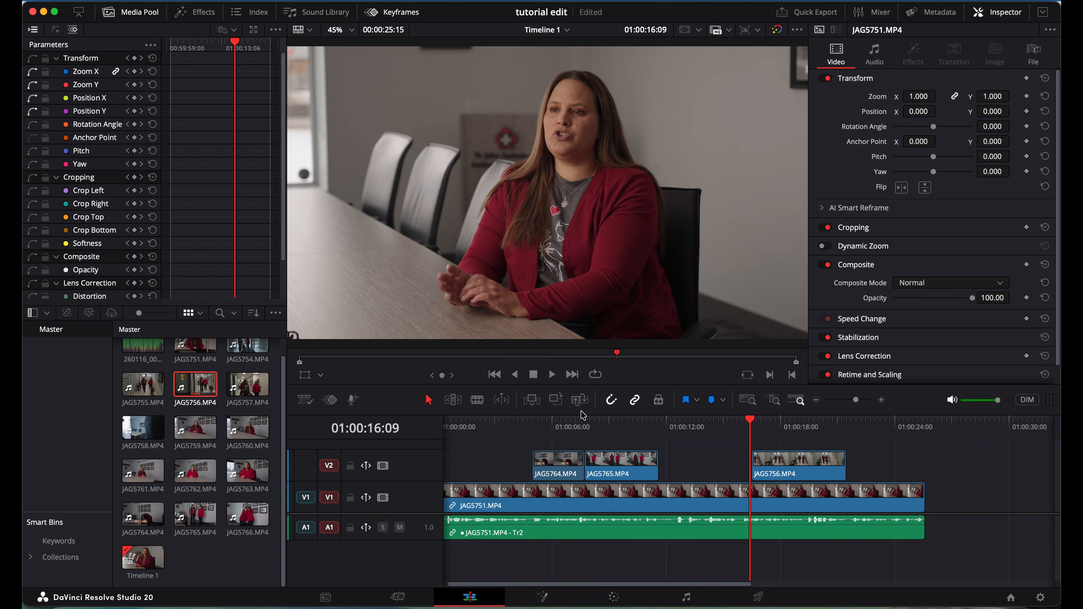
scroll(484, 427, left, 1)
click(448, 426)
key(space)
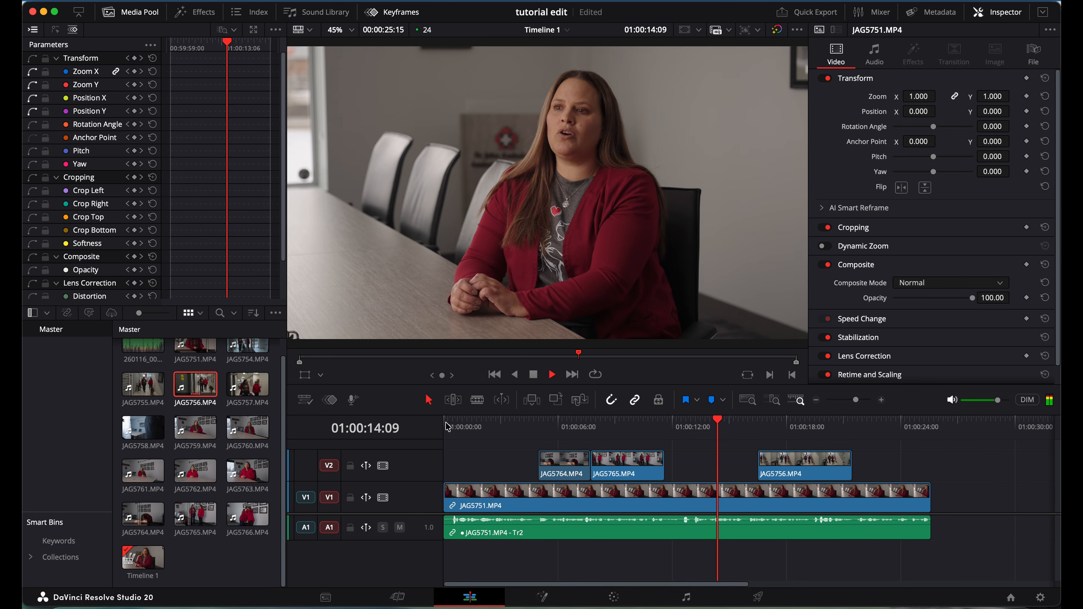
Lift JAG5765 to the track above V2 and slot JAG5756 right after JAG5764.
key(space)
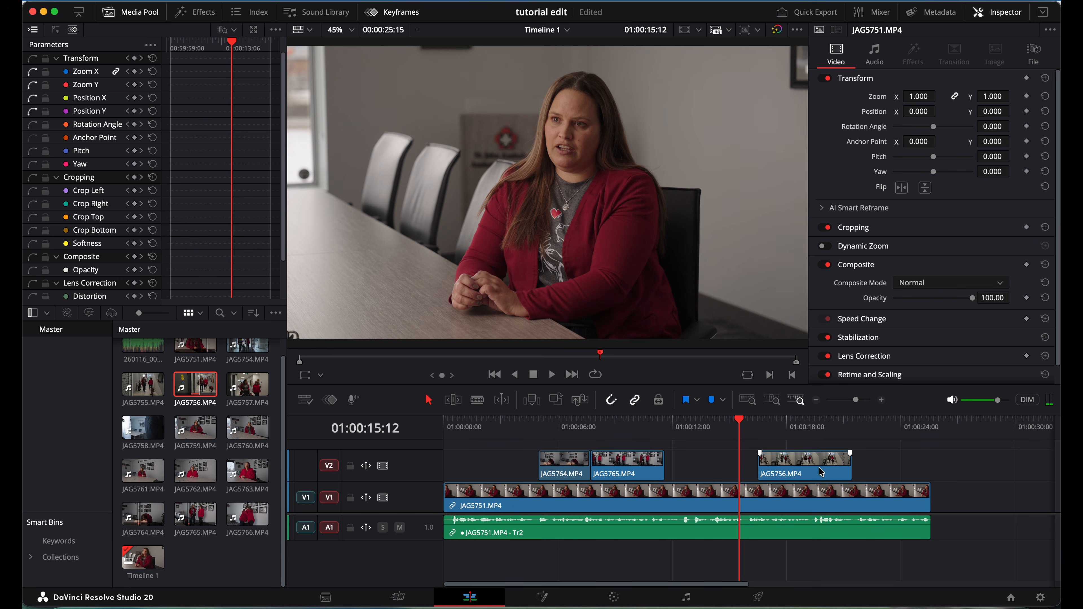
click(637, 469)
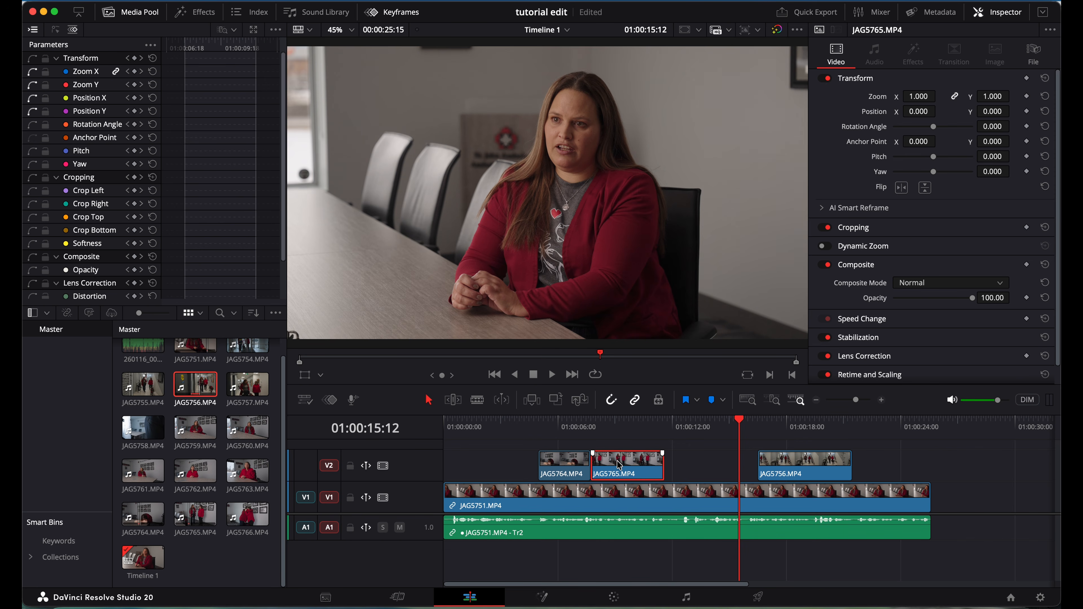
scroll(619, 465, right, 1)
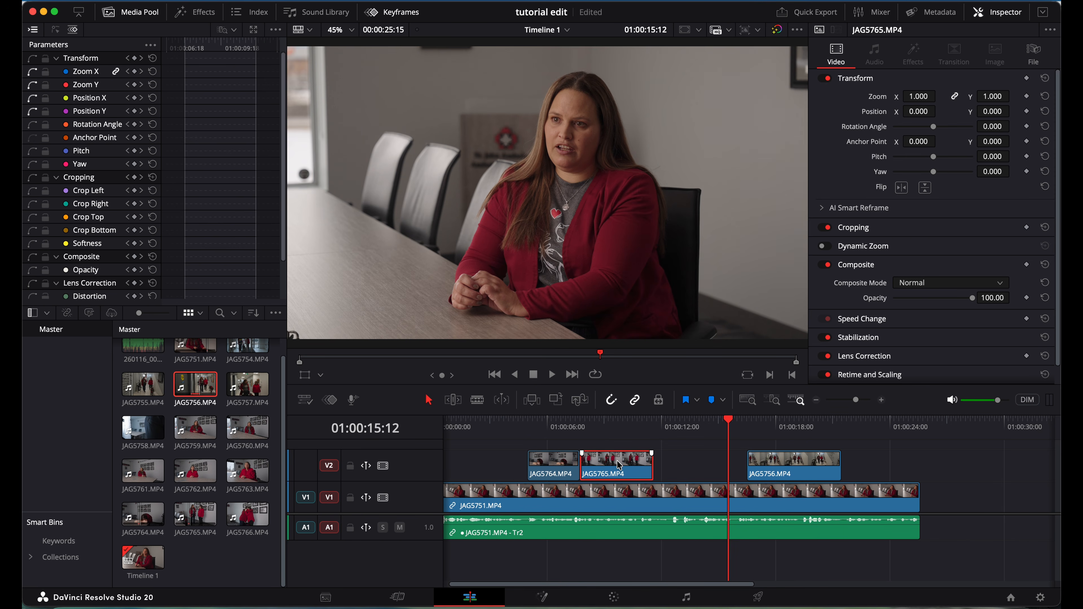
click(777, 467)
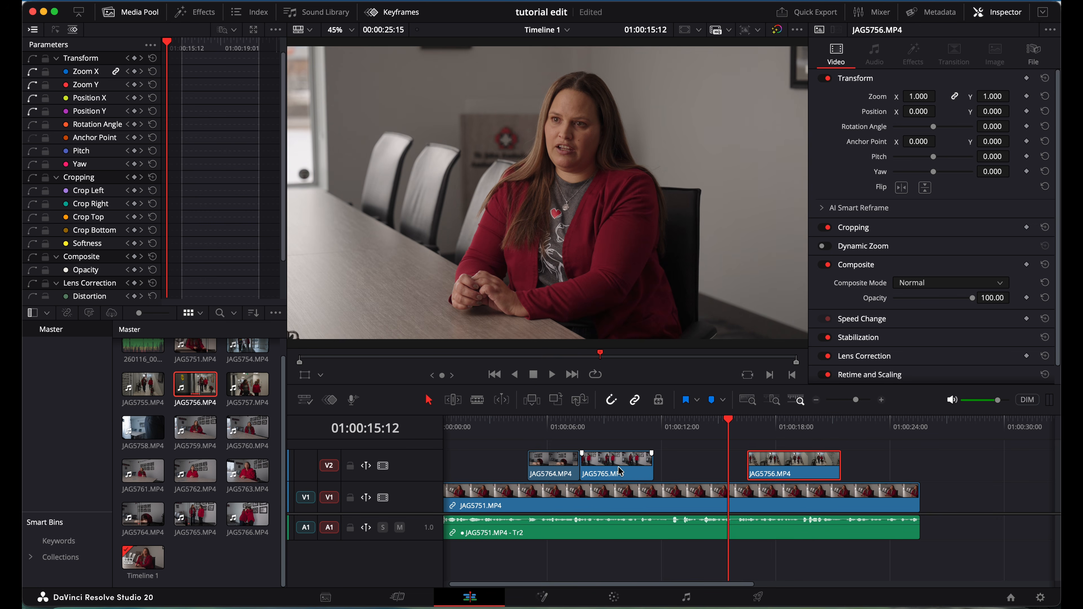
mouse_move(620, 470)
mouse_down()
mouse_move(740, 449)
mouse_move(754, 425)
mouse_move(784, 433)
mouse_move(698, 469)
mouse_move(633, 476)
mouse_up()
click(794, 461)
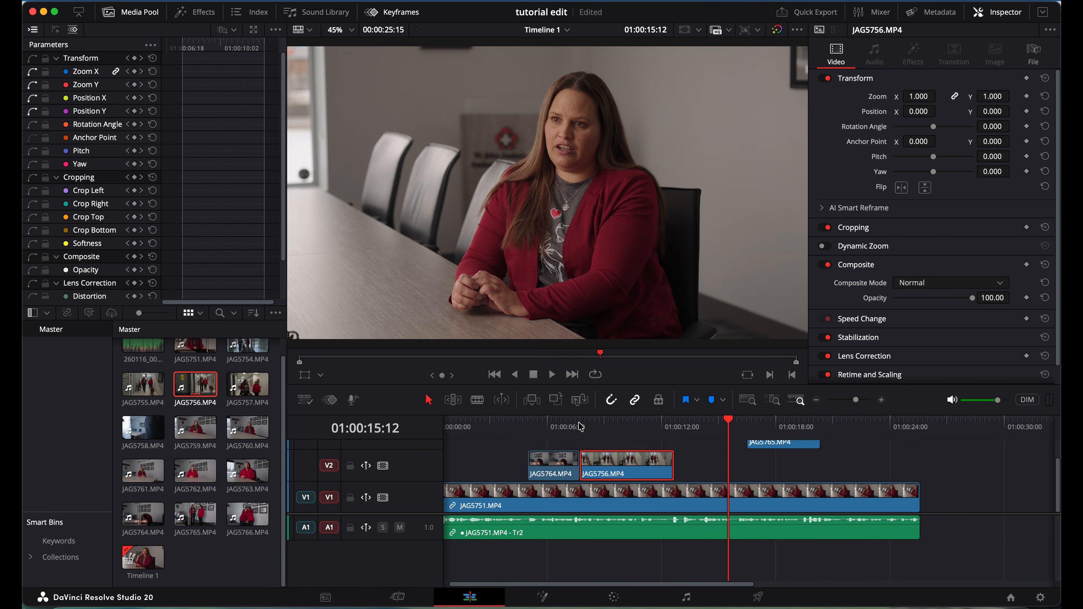
Trim JAG5756's end back to 01:00:11:17 after reviewing from 01:00:07:18.
click(581, 426)
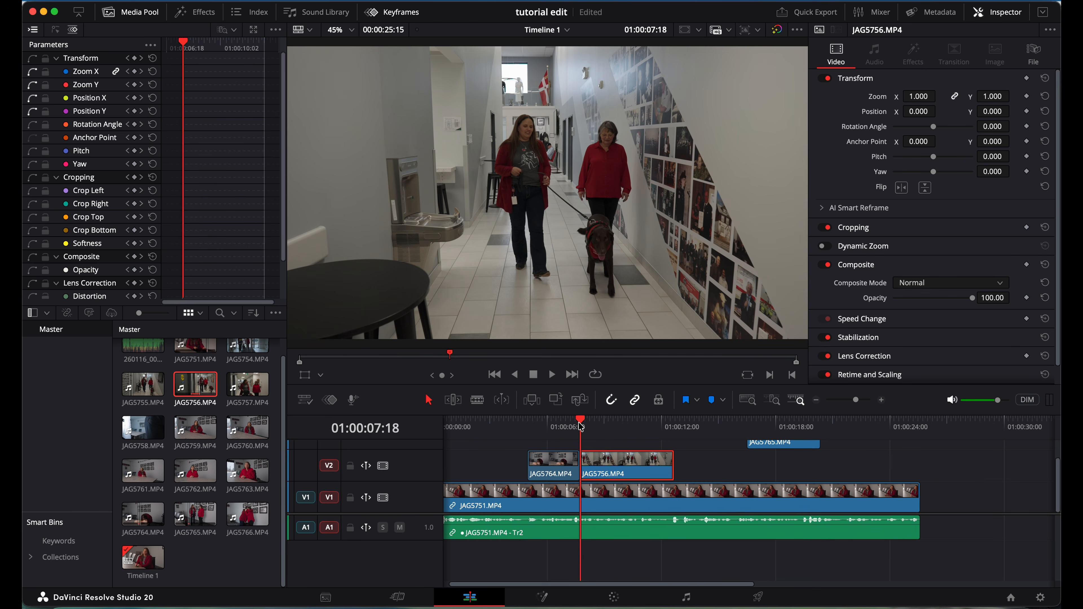
key(space)
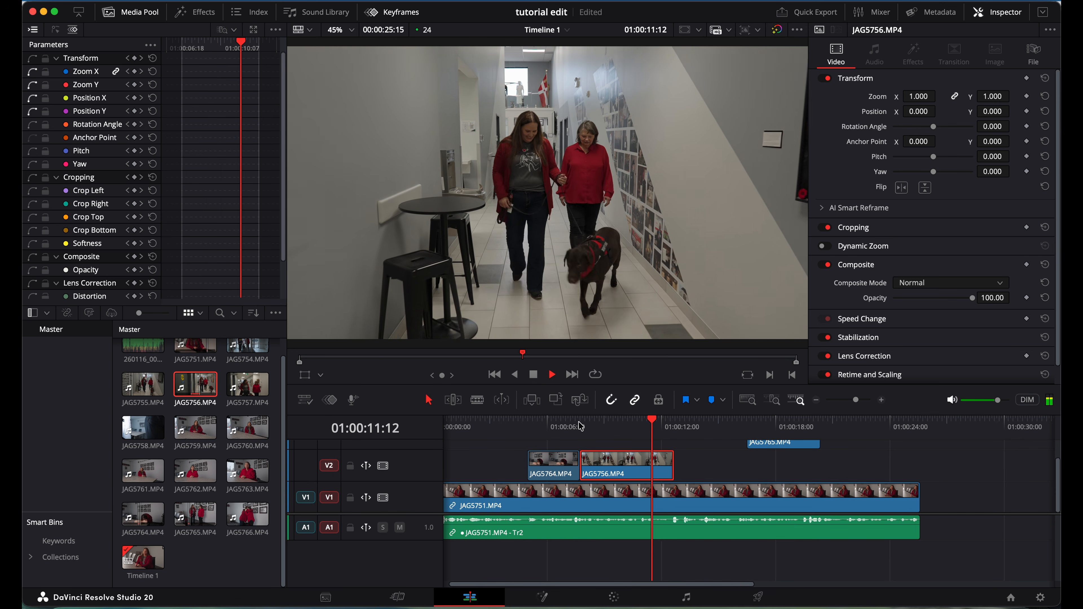
key(space)
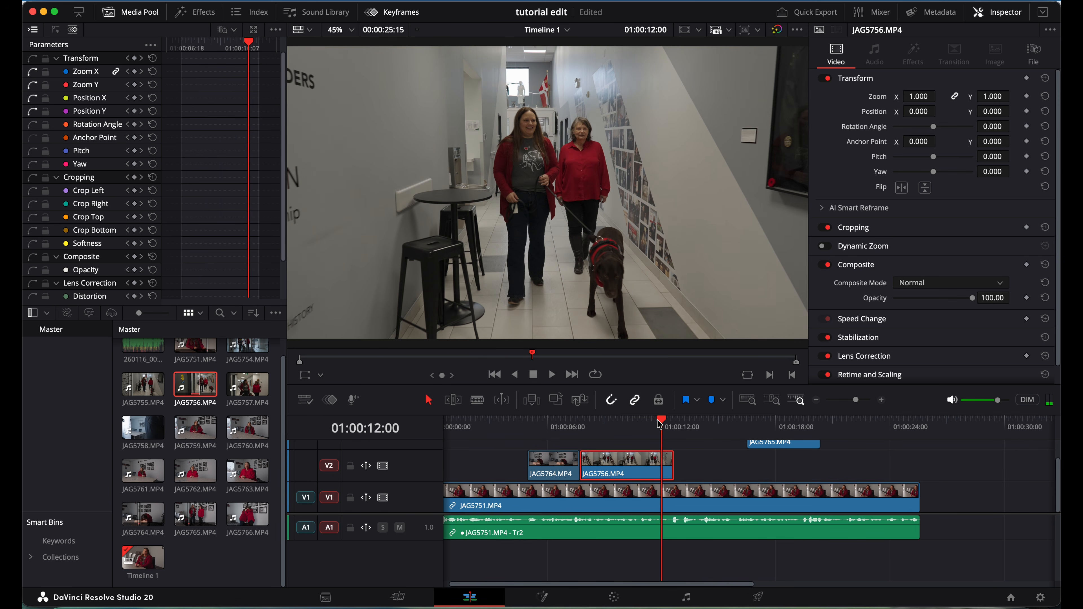
key(Left)
key(Left)
key(Left)
key(Left)
key(Left)
key(Left)
key(Left)
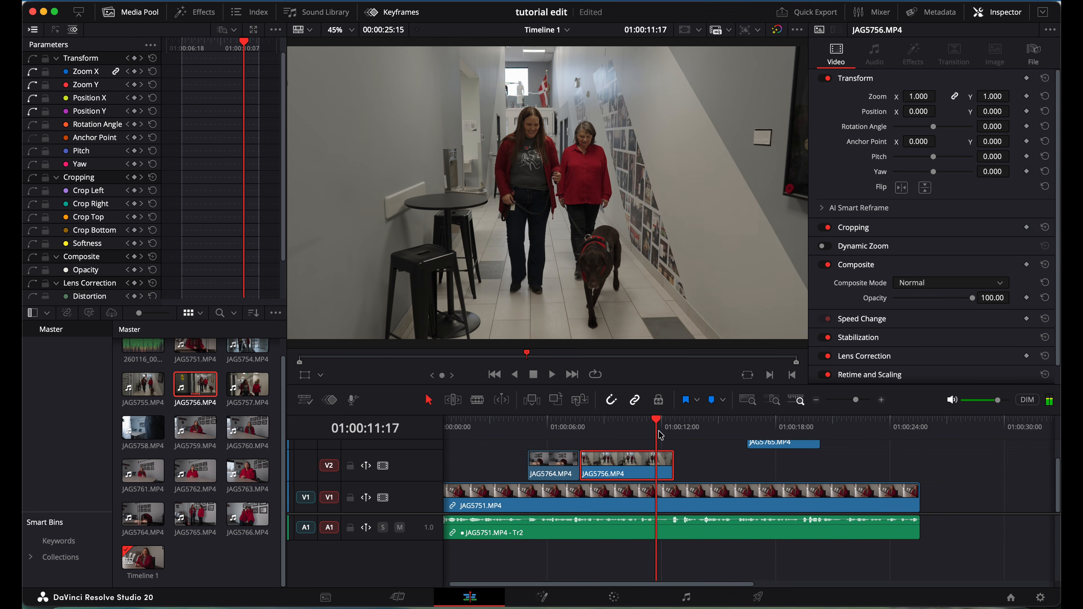
drag(672, 468, 655, 469)
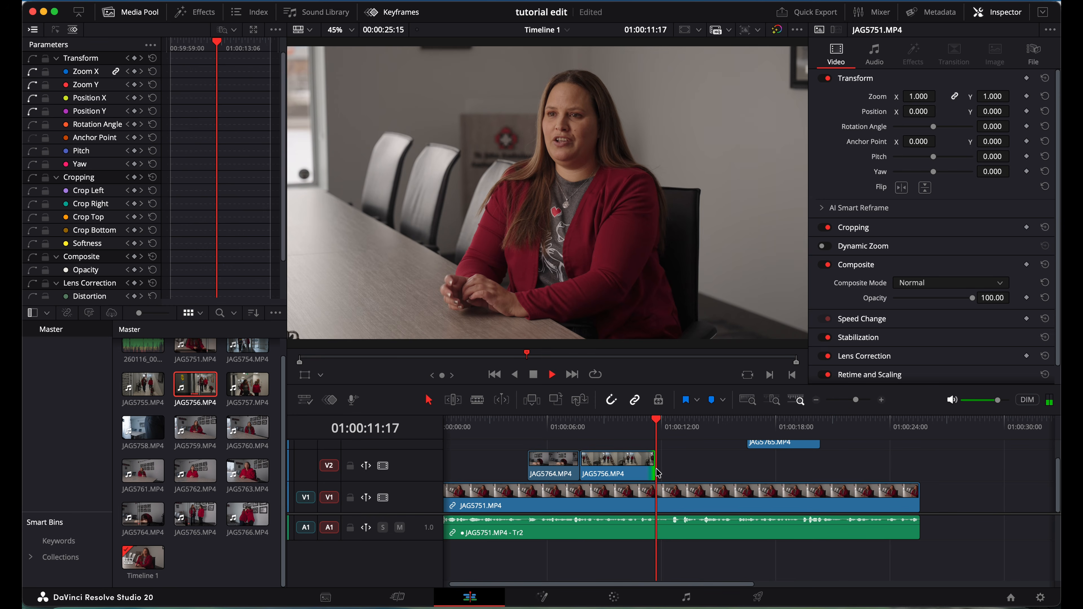
Move JAG5765 back down onto V2 at about 15.5 seconds and play it back.
key(space)
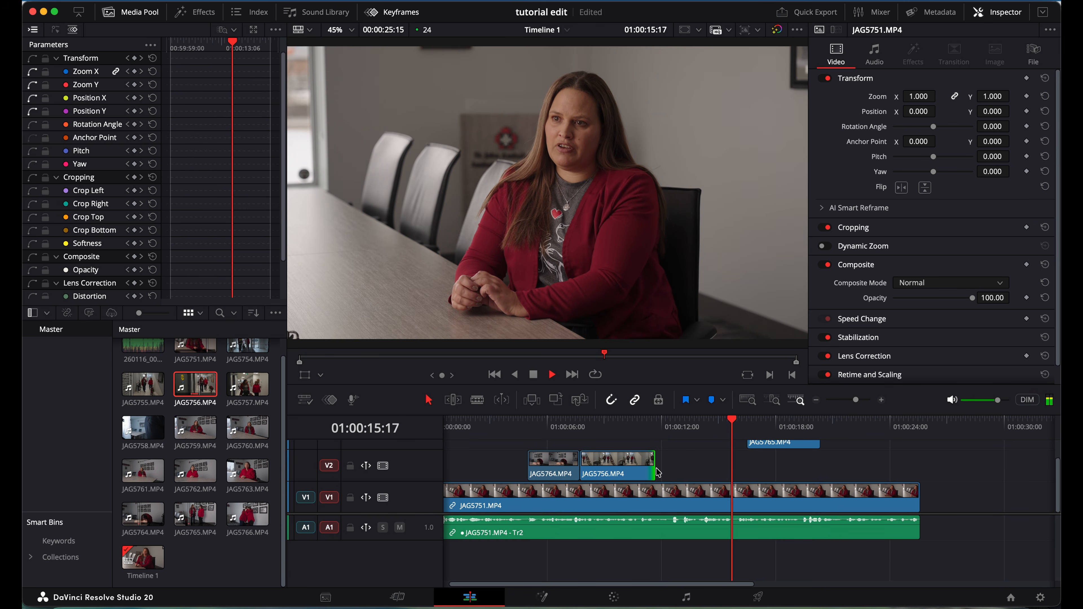
key(space)
drag(768, 445, 766, 464)
key(space)
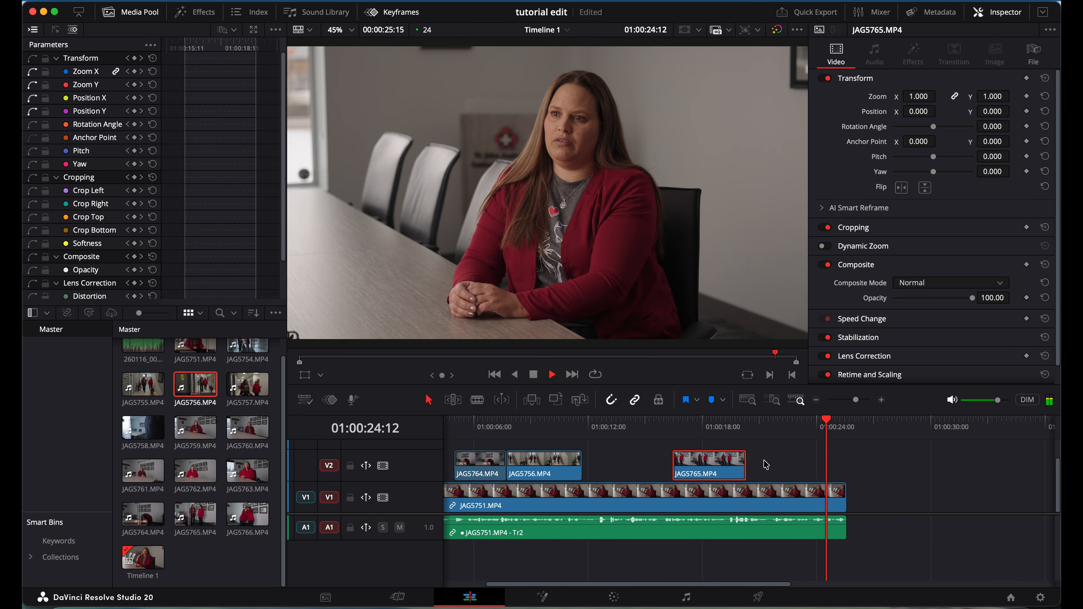
Park the playhead at 01:00:01:20, select the JAG5751 interview clip and show the Effects library.
click(460, 426)
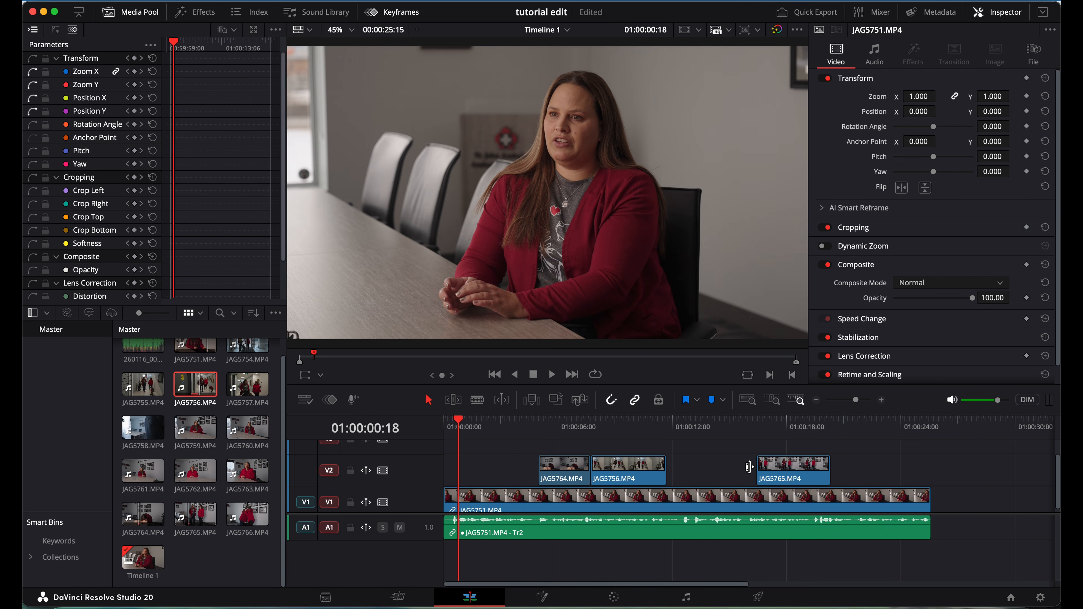
click(480, 426)
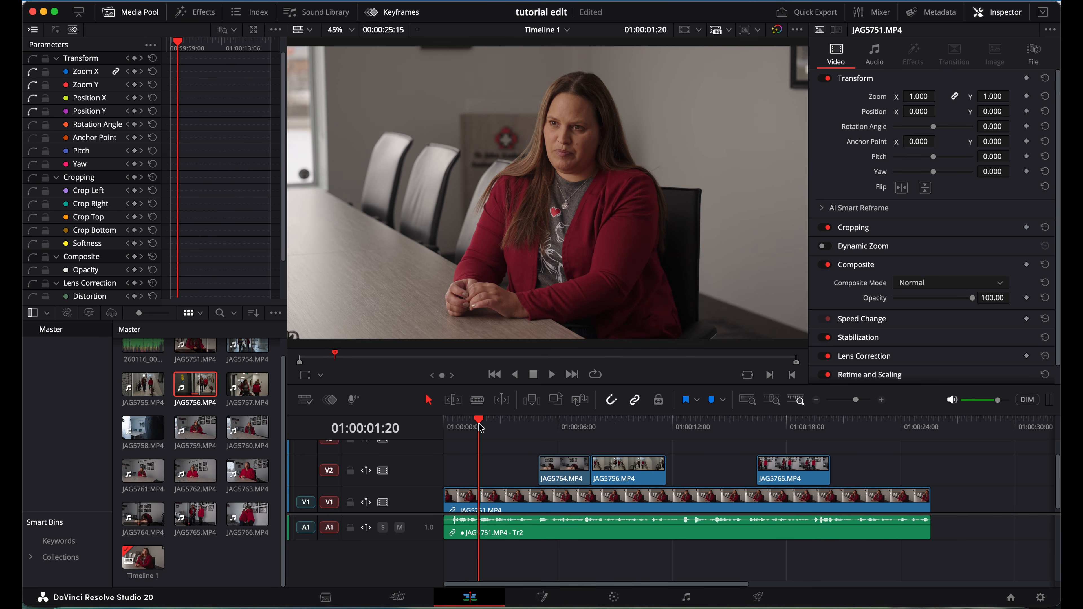
click(501, 503)
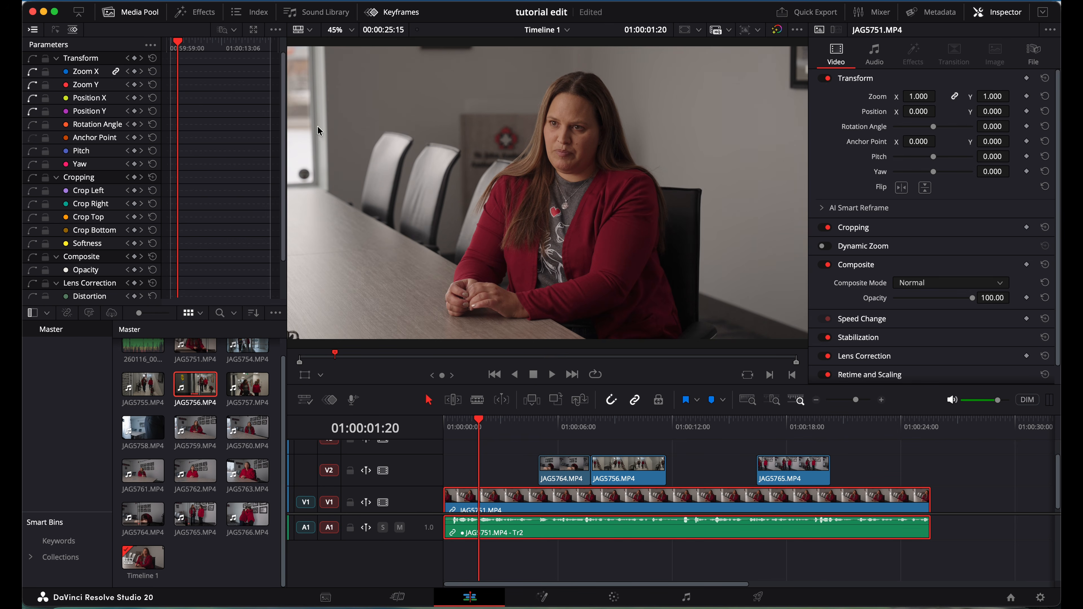
click(202, 17)
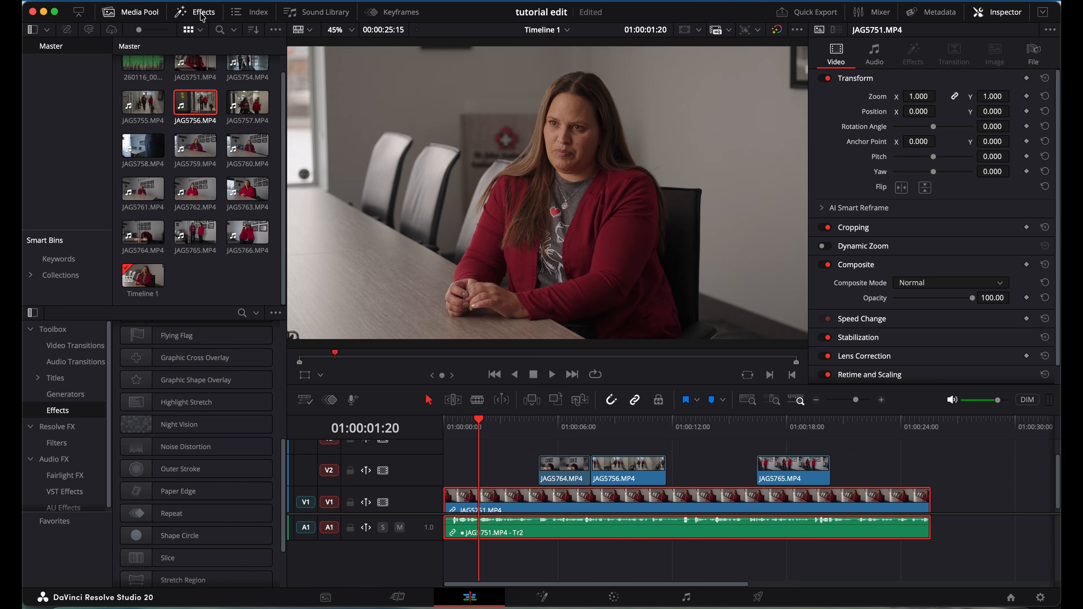
Browse the Titles presets down to the Random Write On Lower Third title.
click(53, 378)
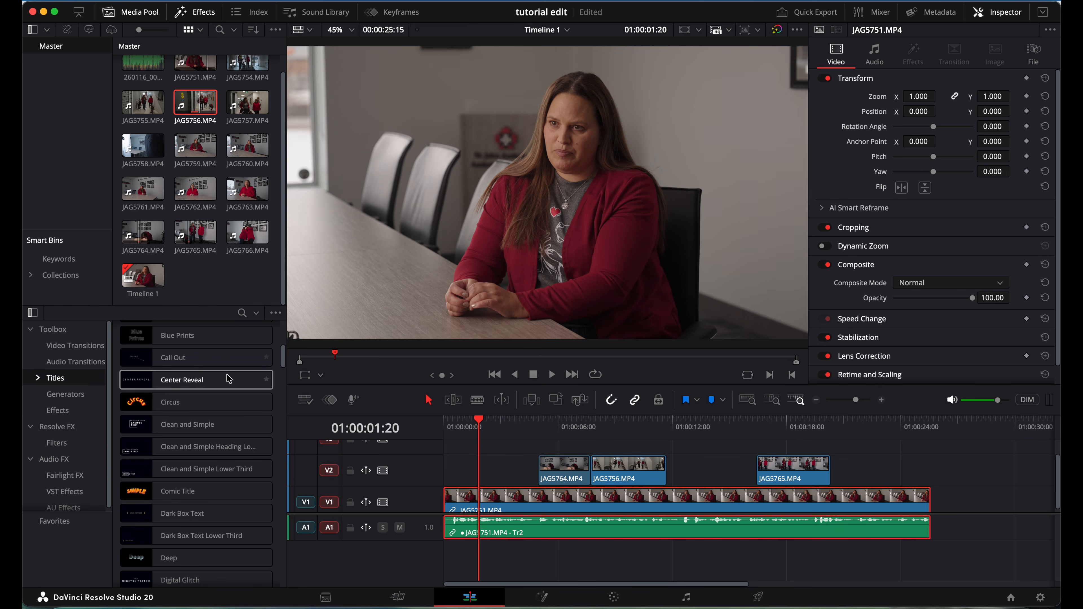
scroll(229, 379, up, 6)
scroll(229, 378, up, 1)
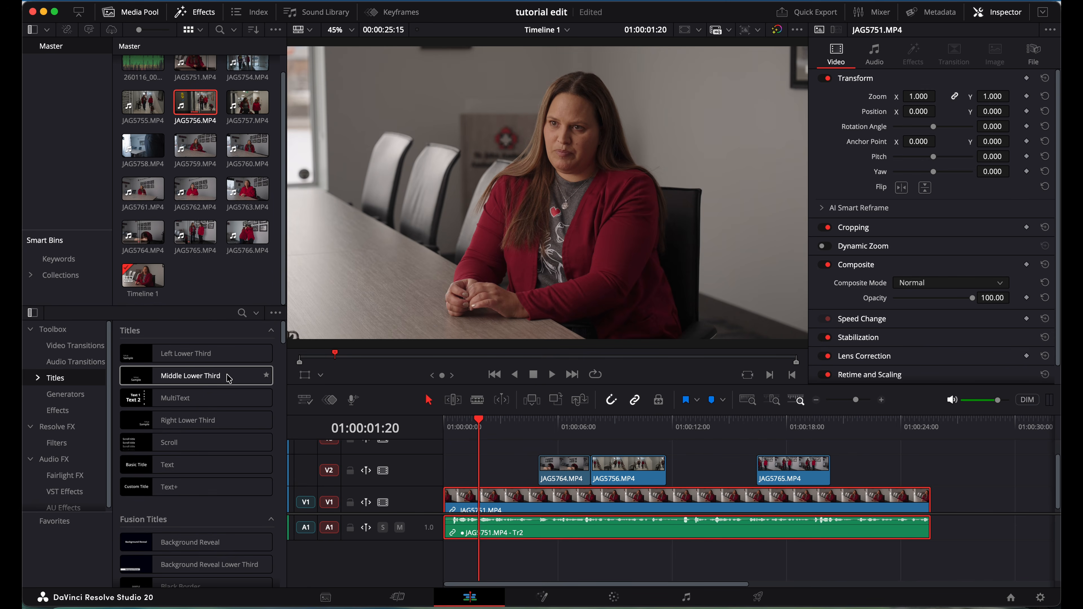
scroll(216, 432, down, 5)
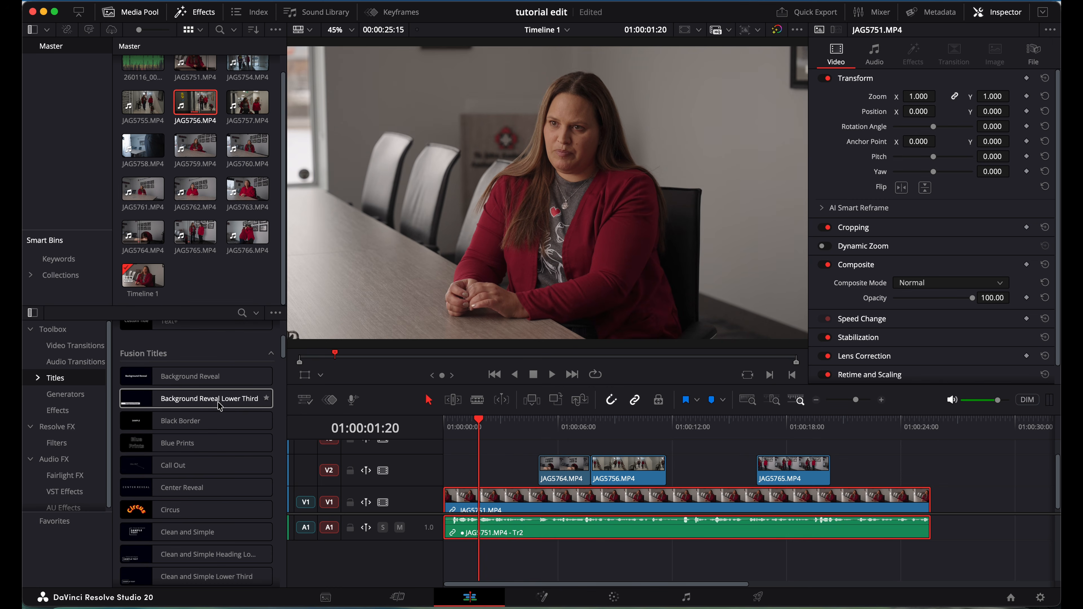
scroll(213, 426, down, 6)
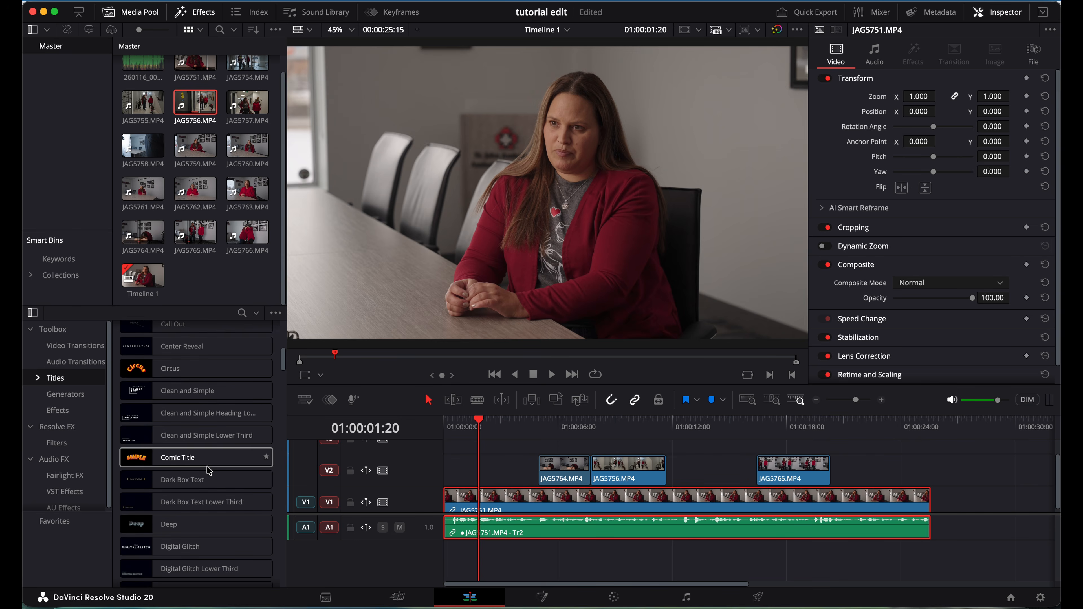
scroll(205, 443, down, 5)
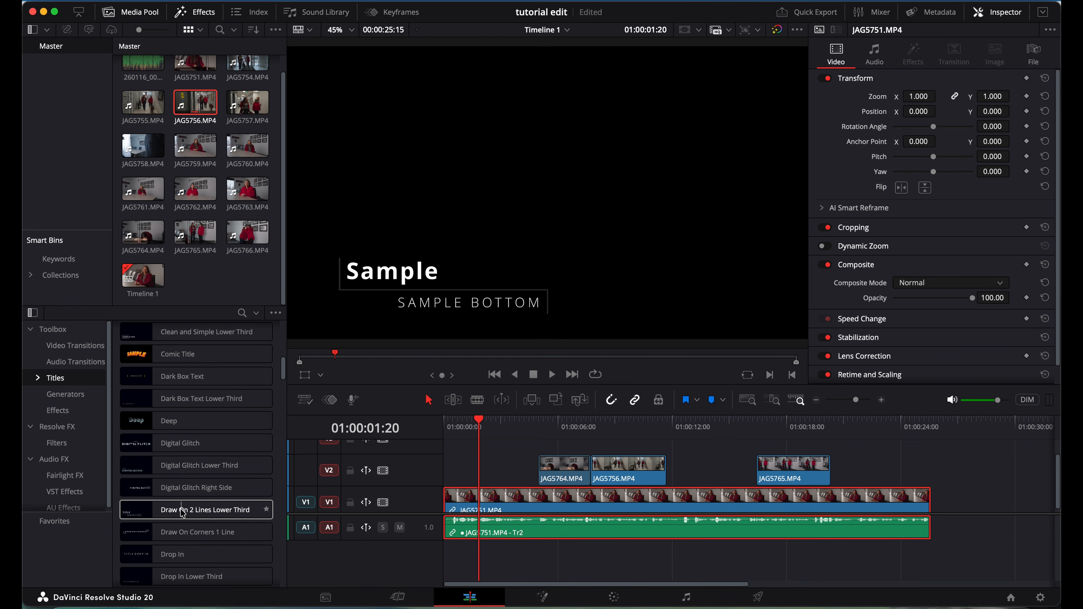
scroll(182, 513, down, 7)
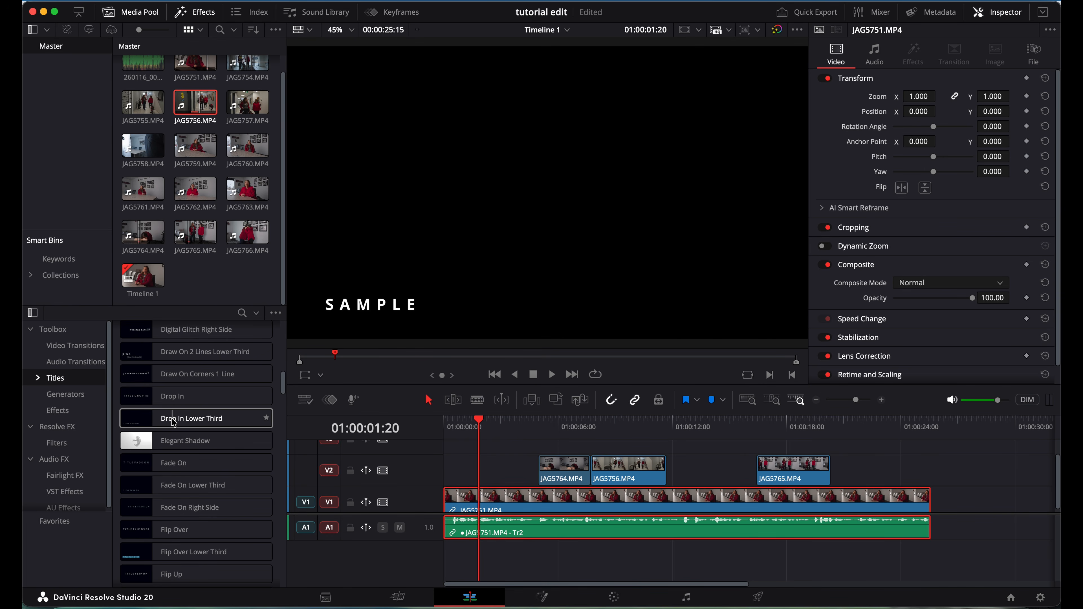
scroll(175, 426, down, 4)
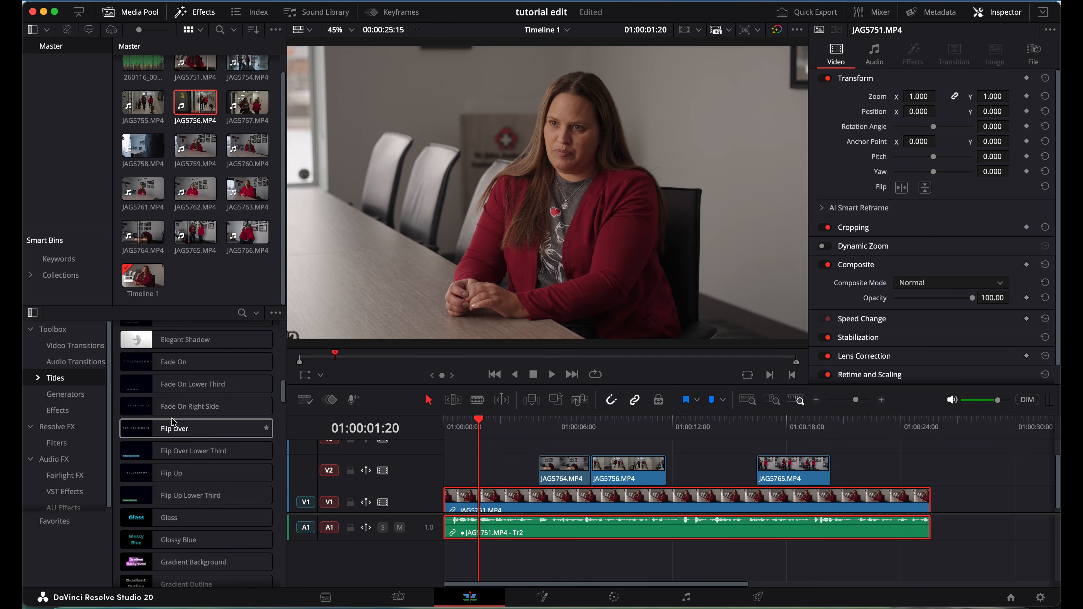
scroll(182, 469, down, 10)
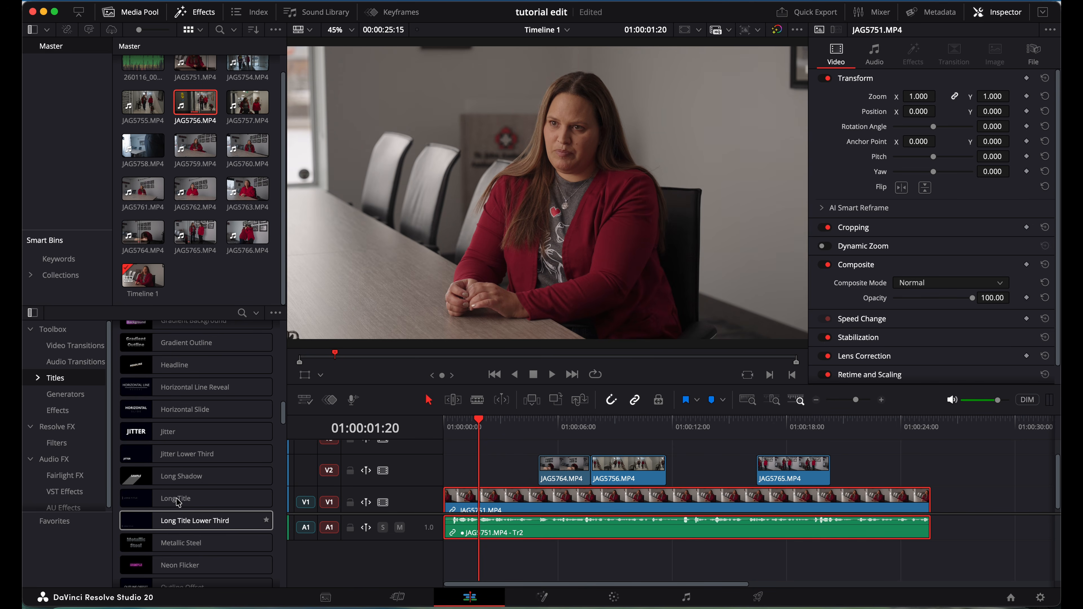
scroll(195, 457, down, 6)
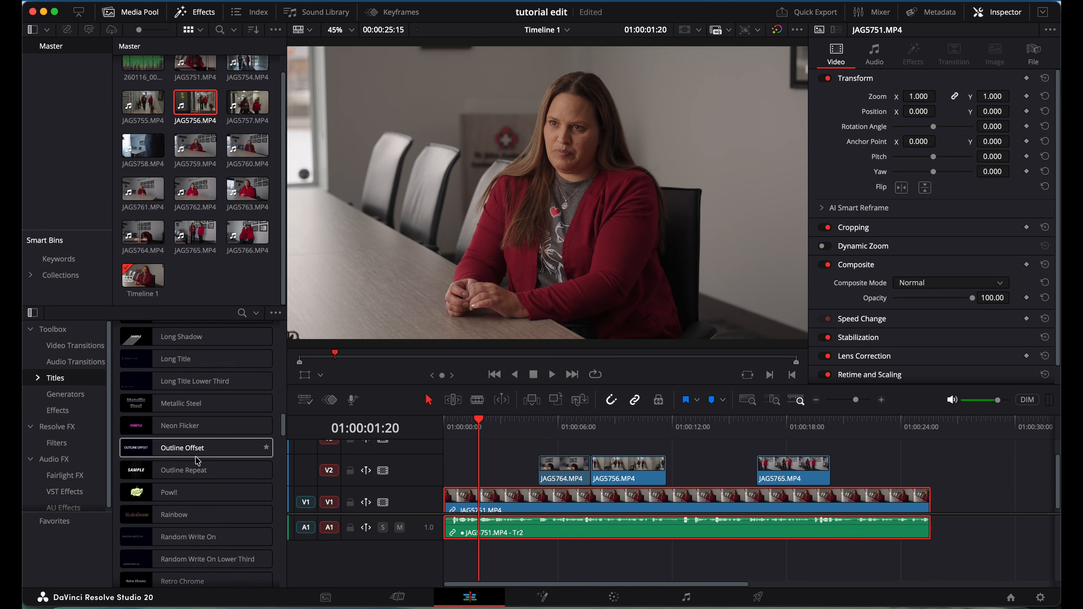
scroll(195, 456, down, 5)
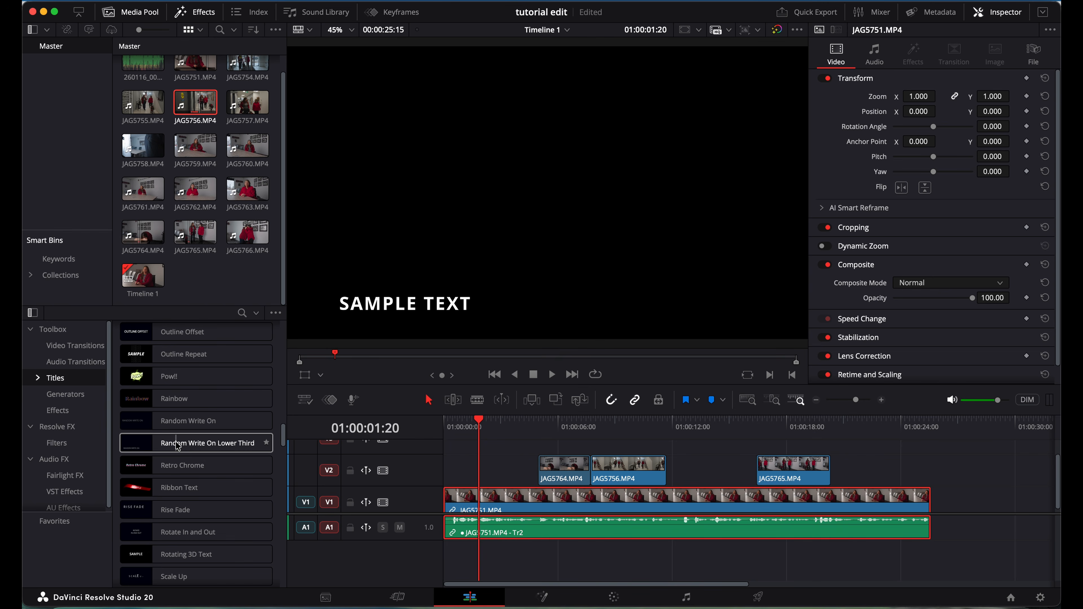
drag(175, 446, 446, 450)
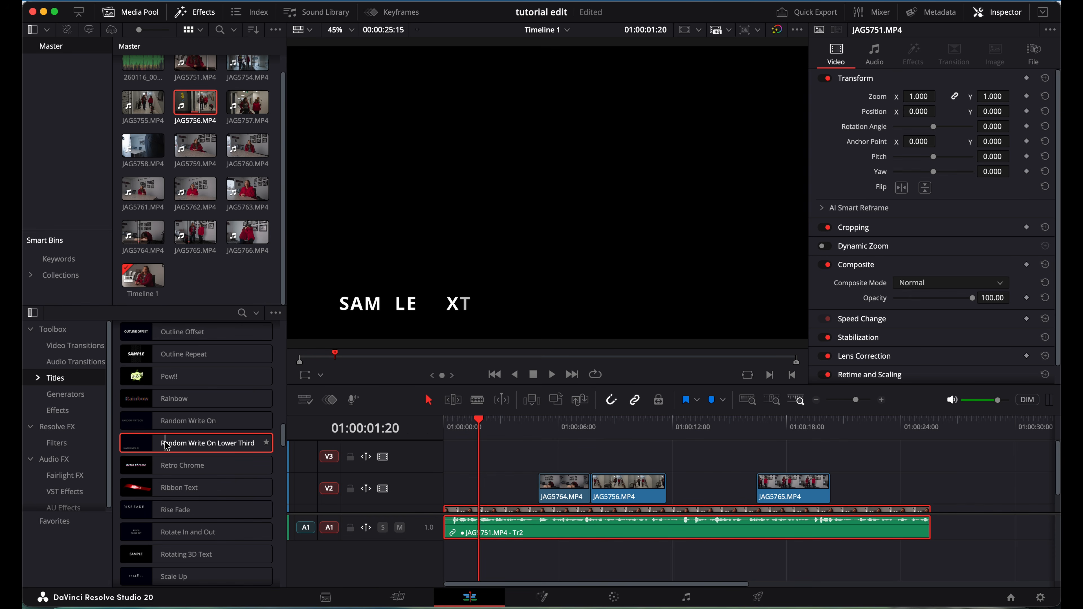
drag(173, 443, 458, 457)
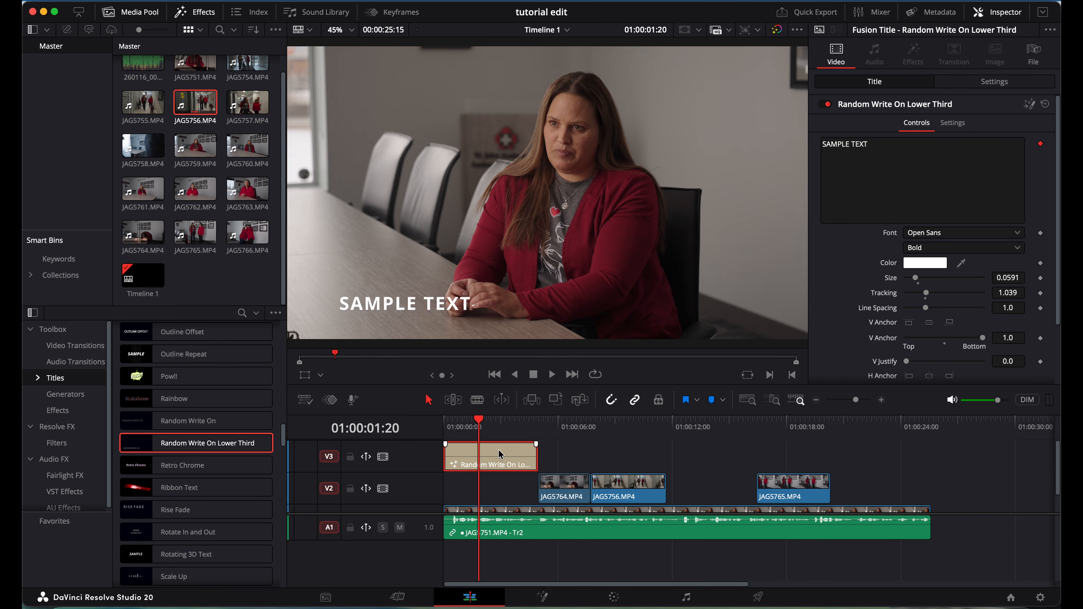
scroll(519, 487, down, 2)
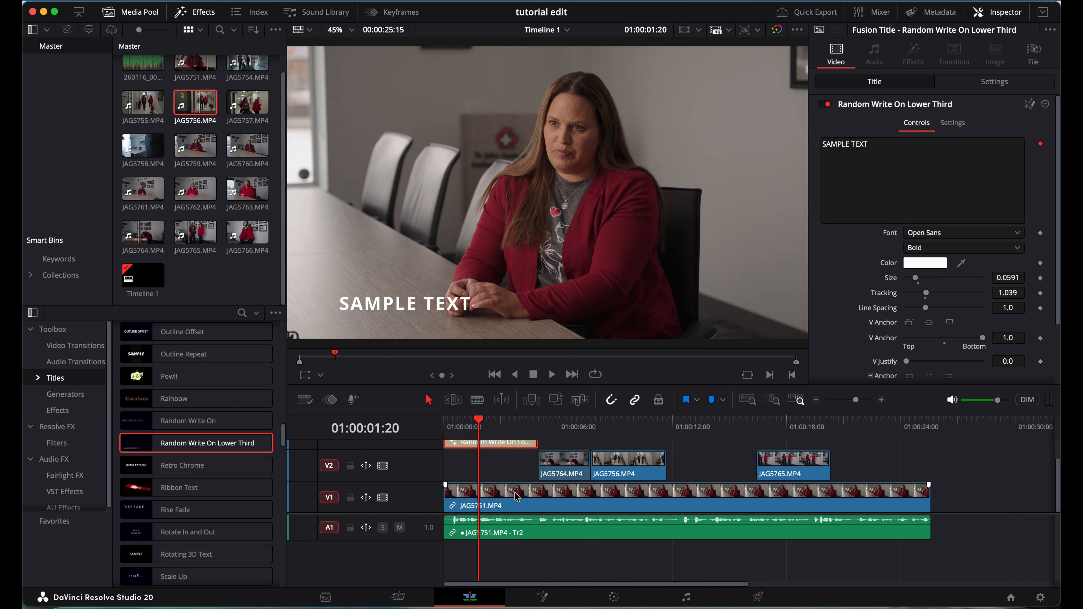
click(517, 496)
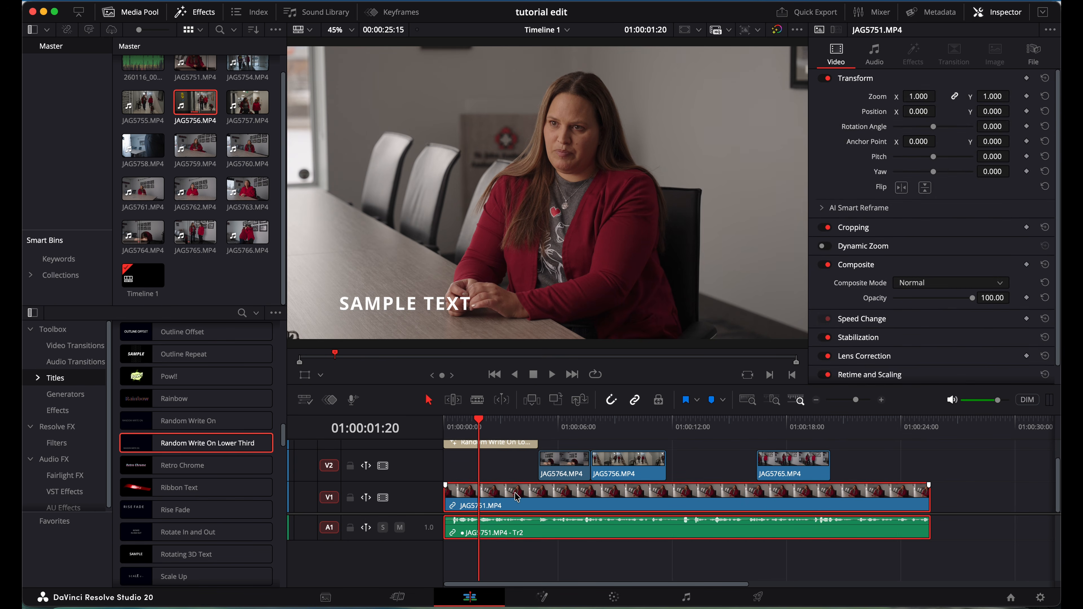
click(565, 468)
scroll(568, 466, up, 2)
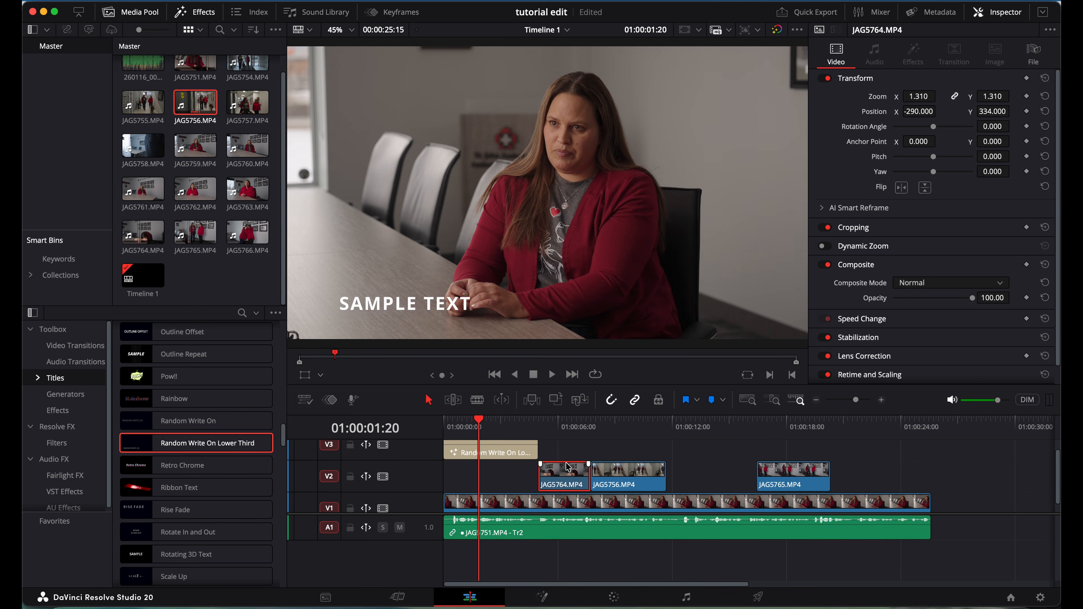
click(517, 450)
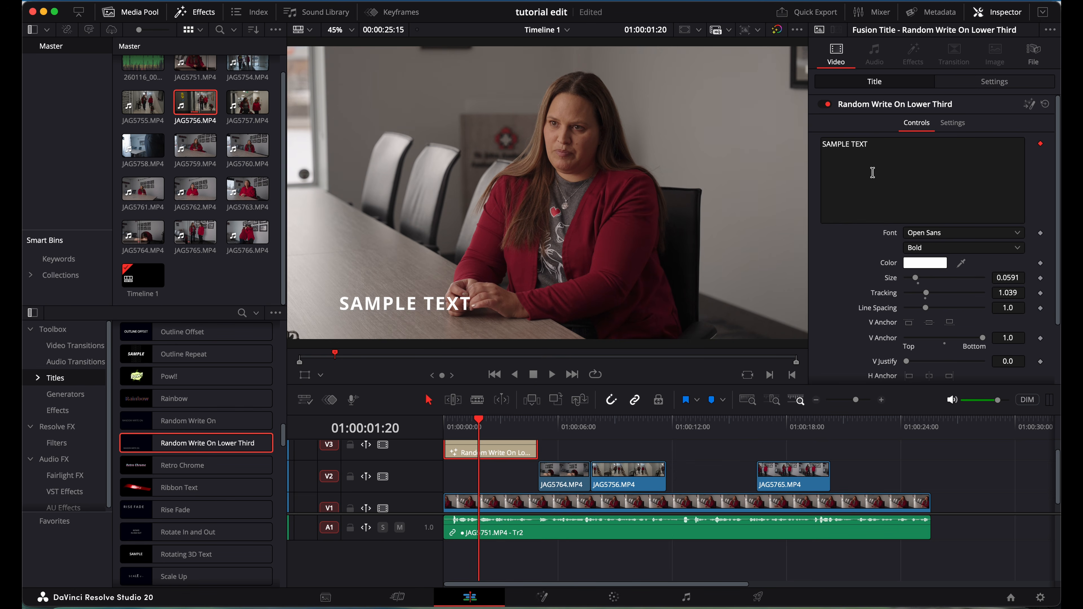
Change the lower-third text from SAMPLE TEXT to the interviewee's first and last name.
drag(875, 145, 749, 146)
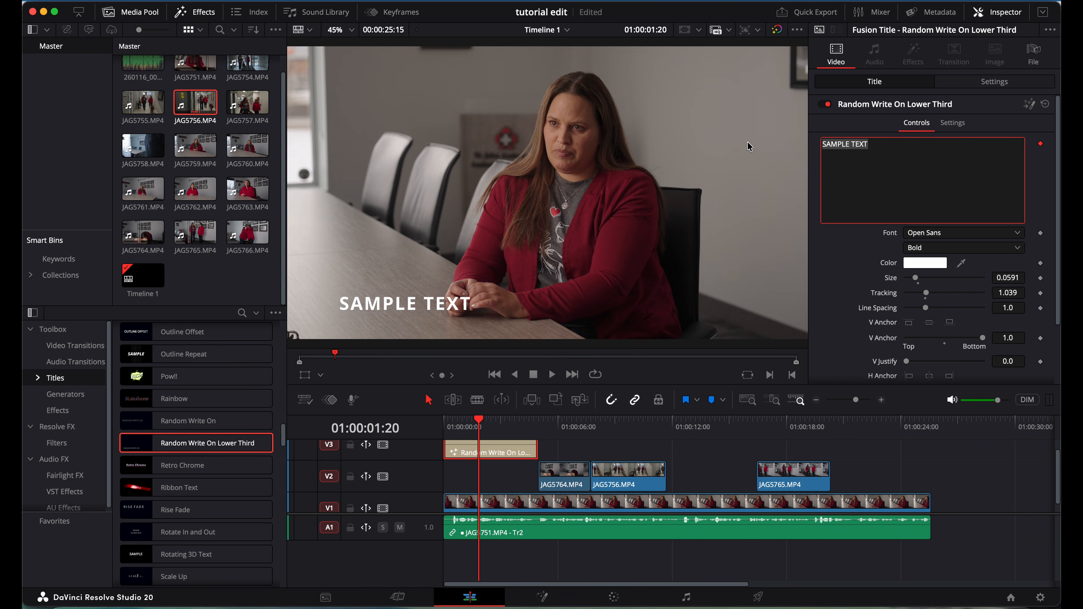
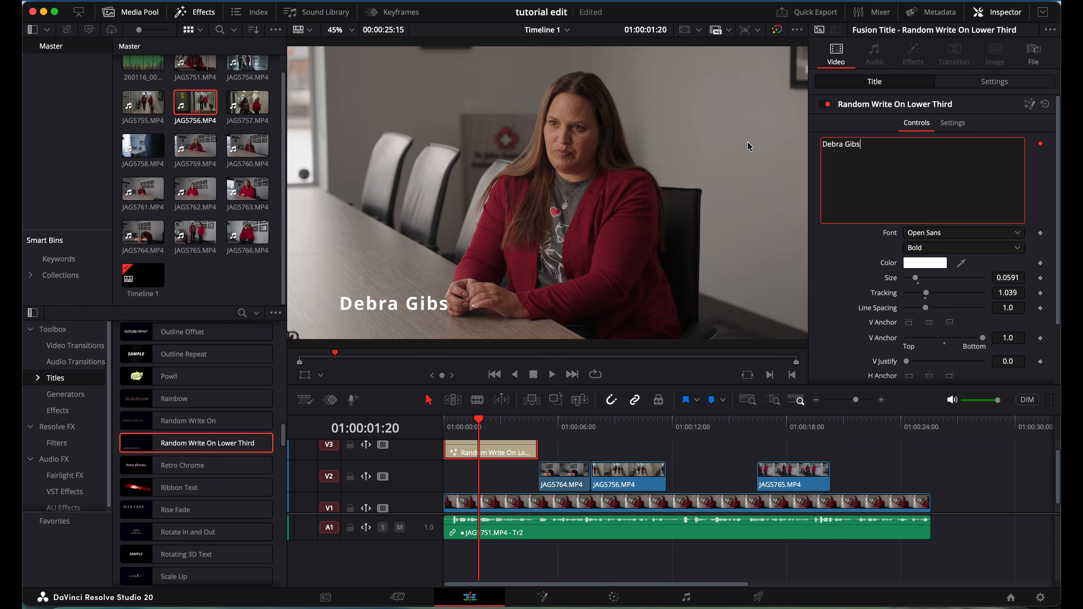
click(346, 310)
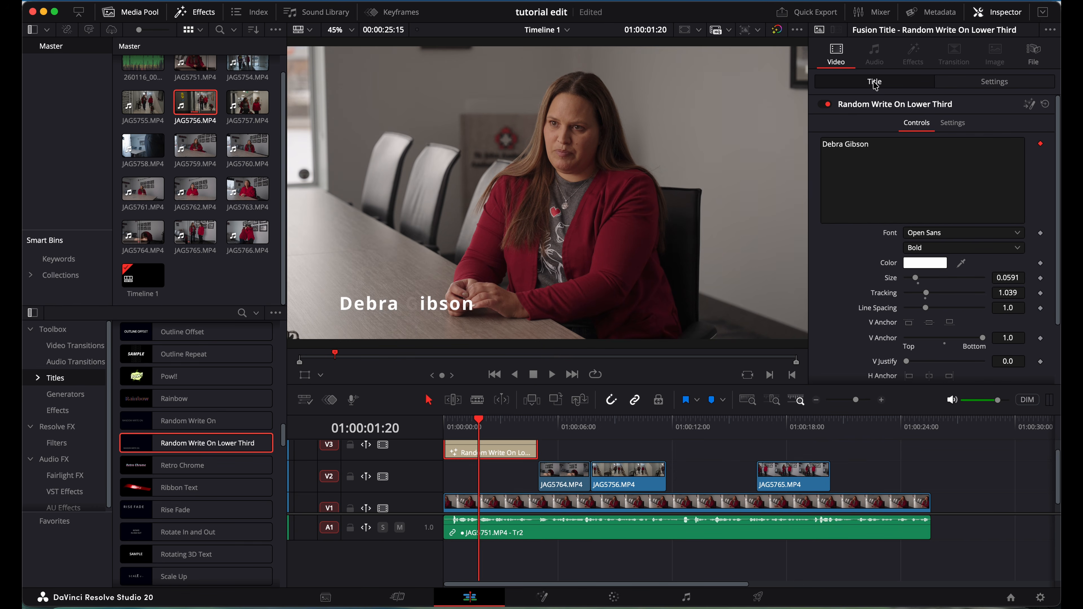
Set the name title's Transform position to X -239 and Y 49.
click(993, 82)
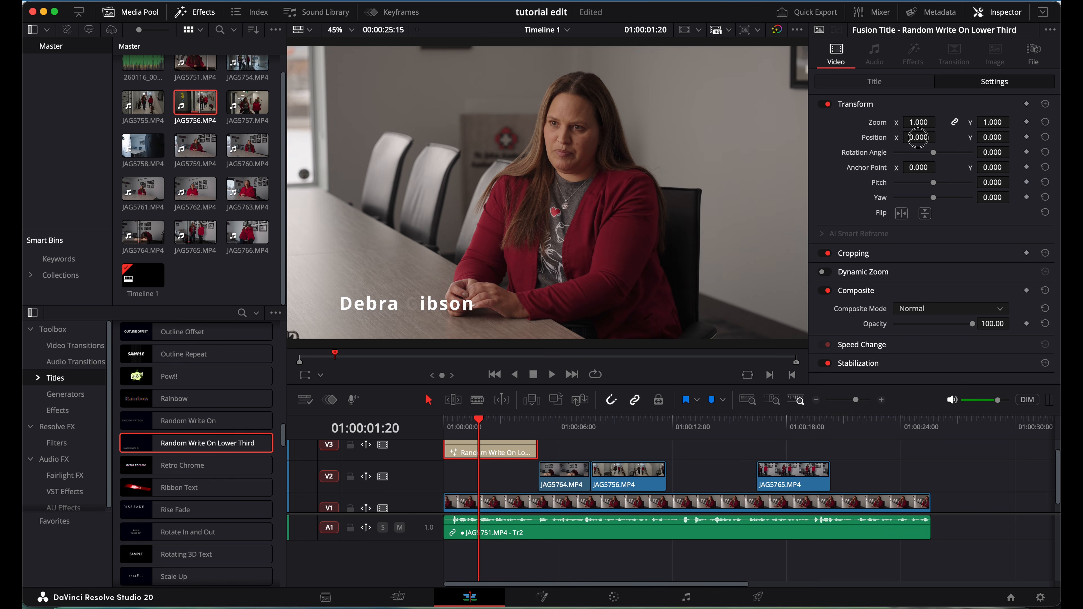
drag(918, 138, 774, 153)
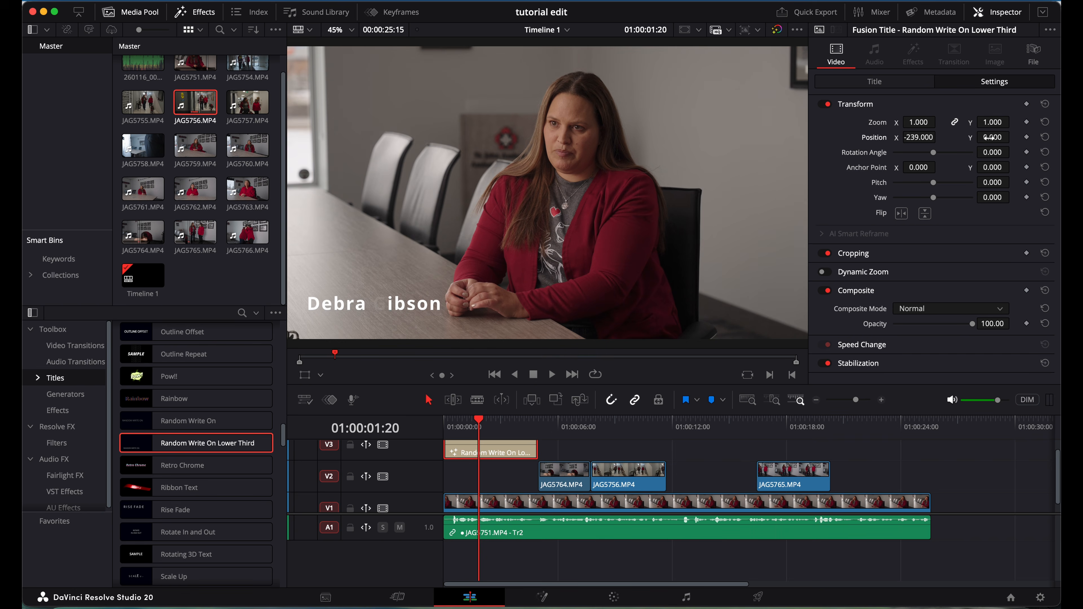
drag(992, 137, 507, 323)
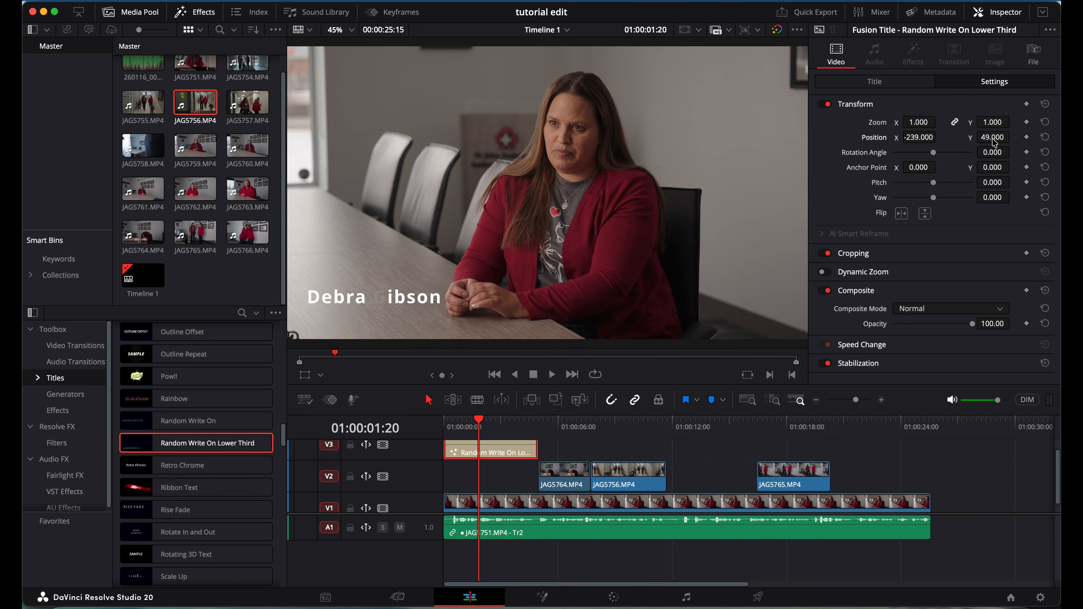
click(446, 420)
key(space)
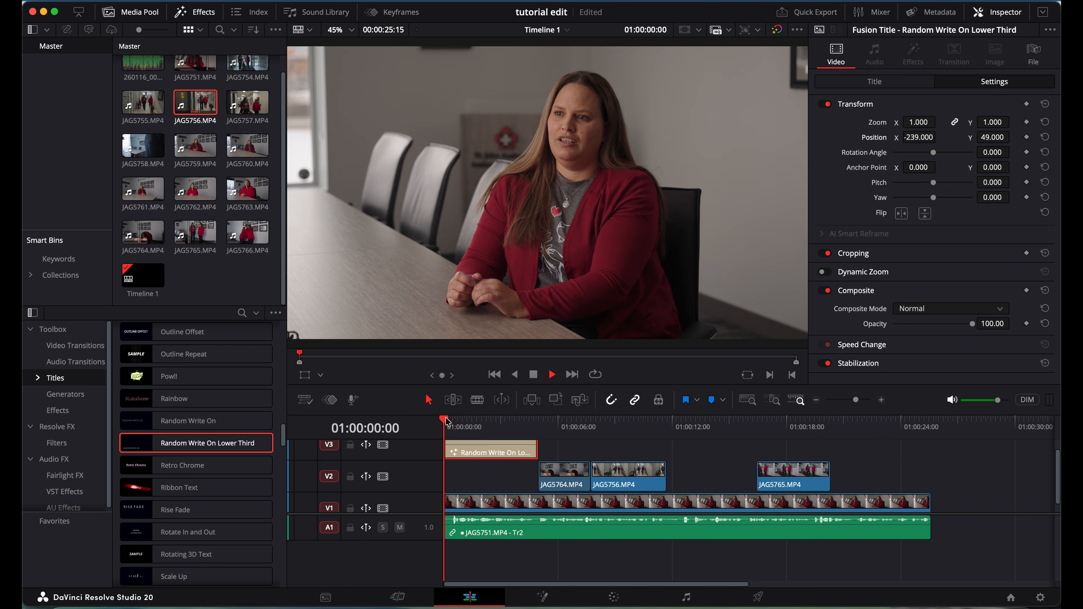
key(space)
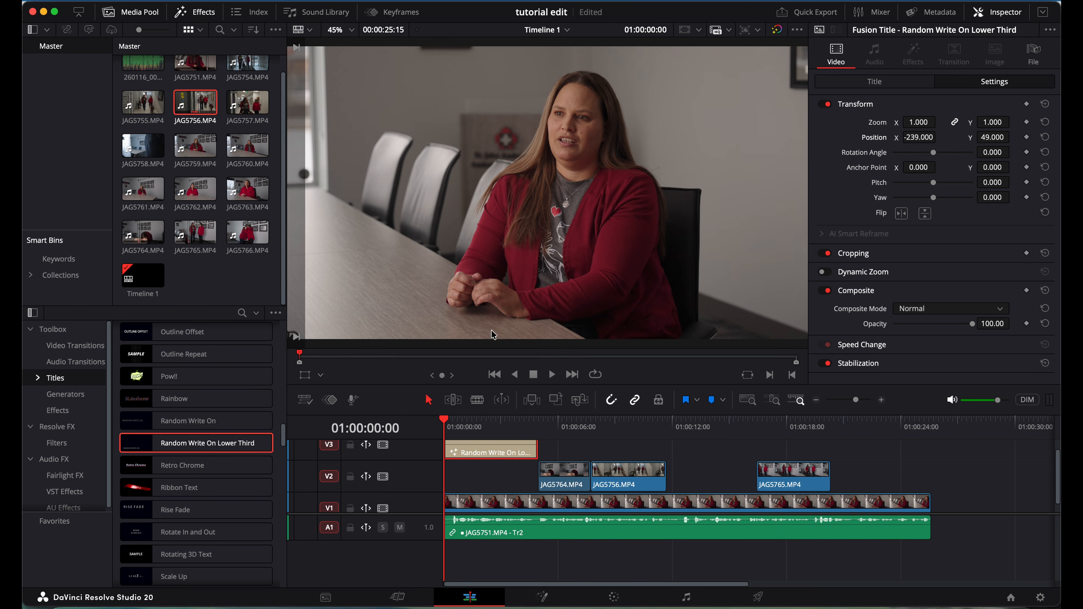
key(space)
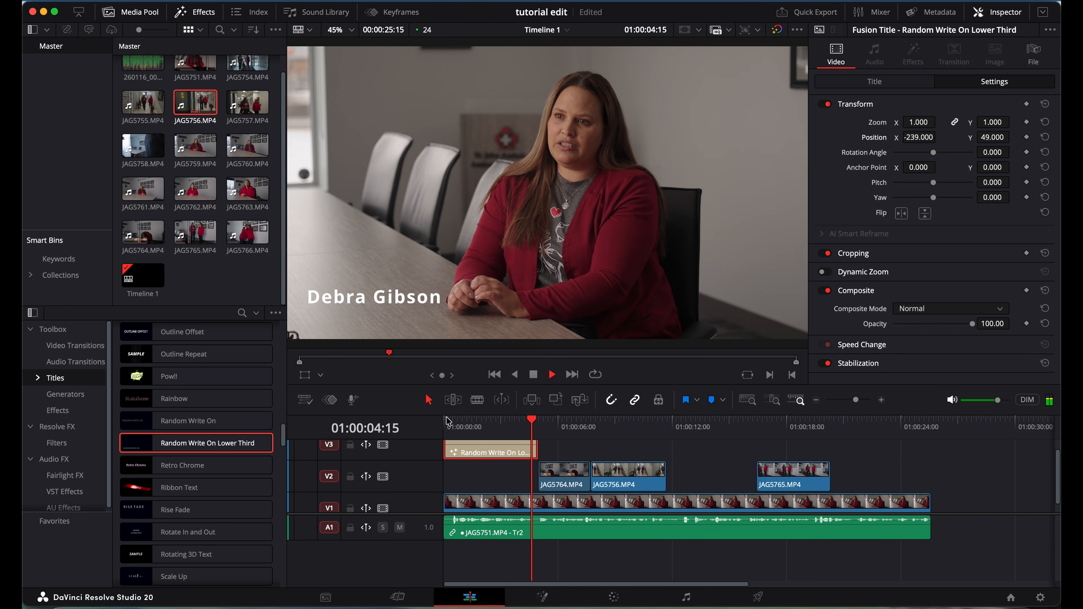
key(space)
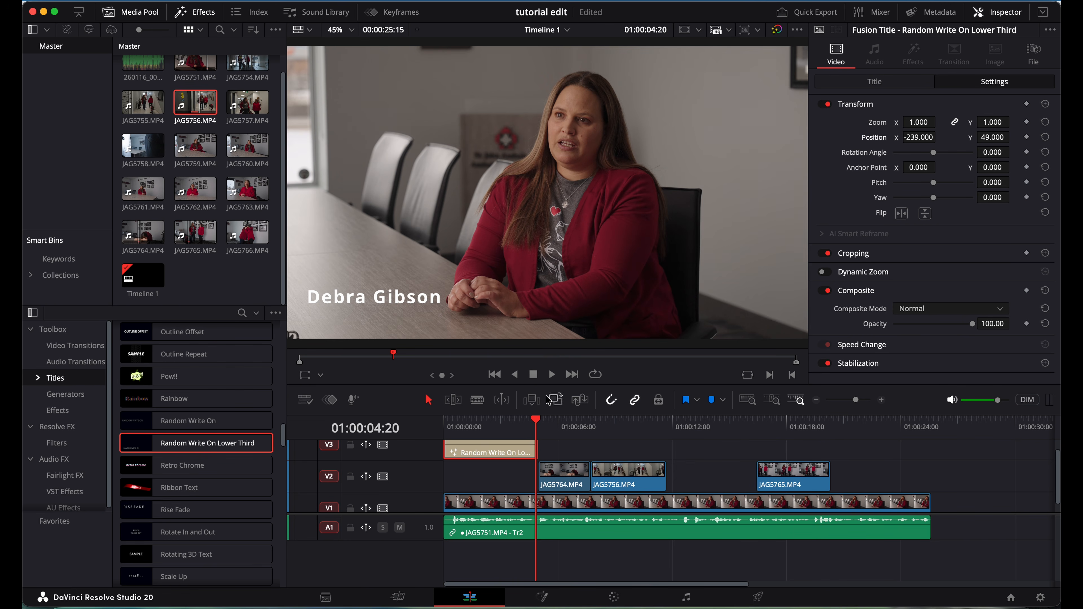
click(519, 501)
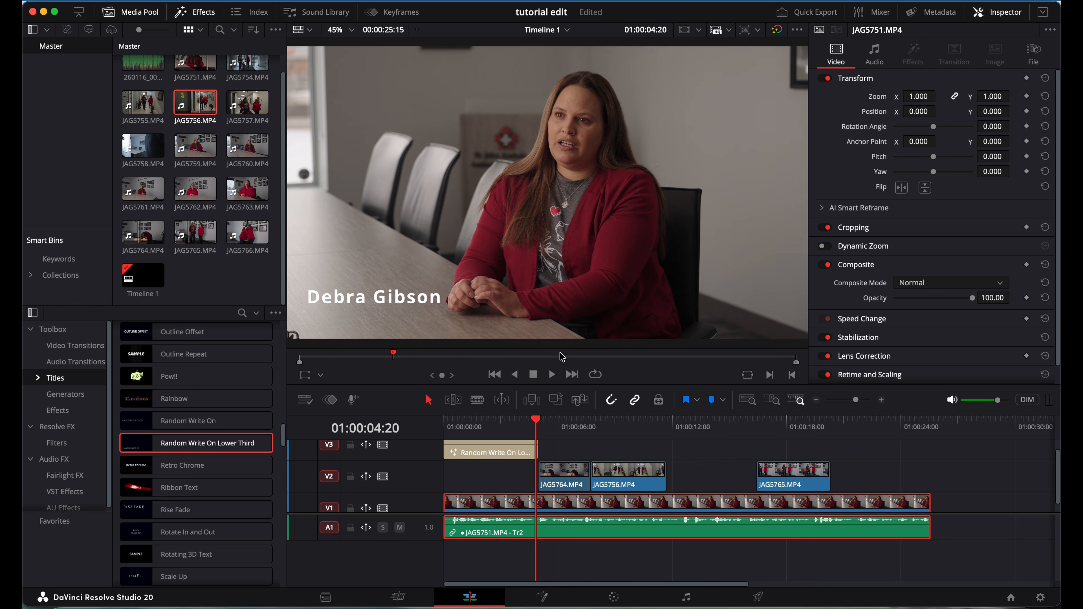
click(503, 483)
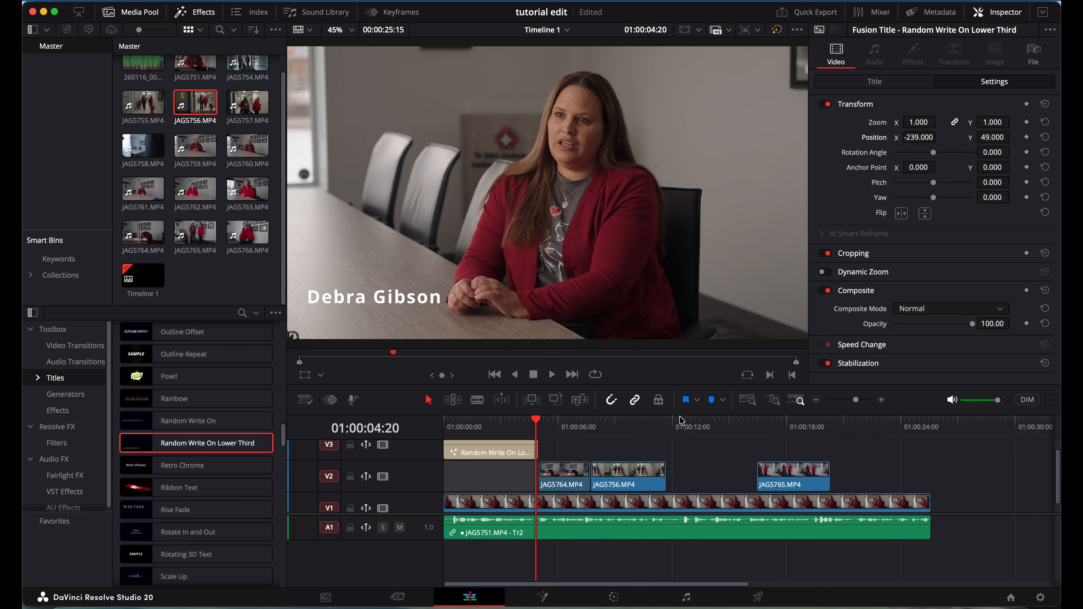
click(722, 424)
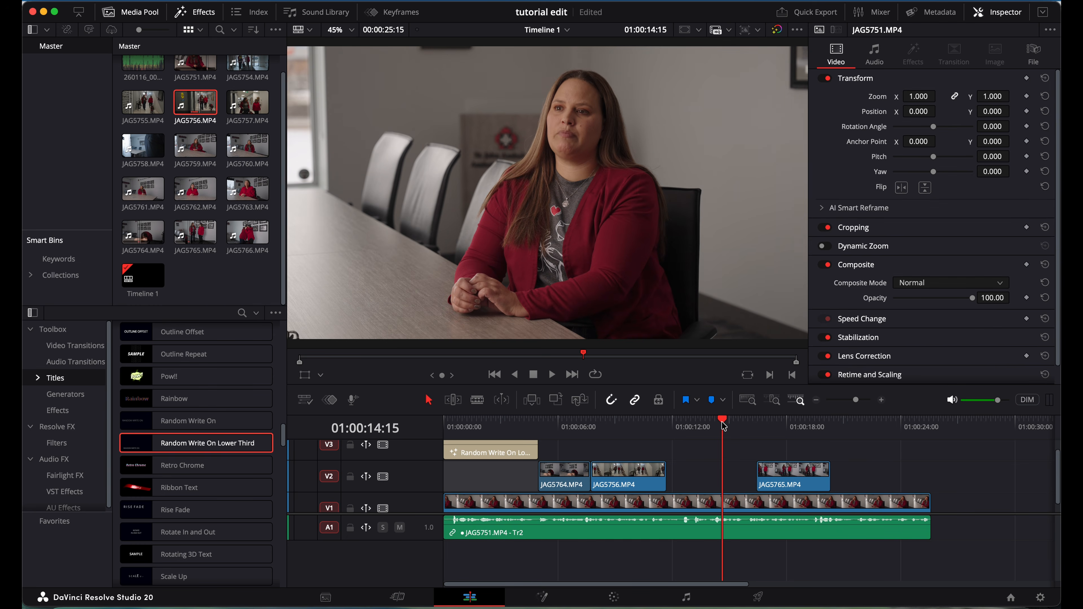
Blade the V1 interview clip at 01:00:05:00.
click(508, 425)
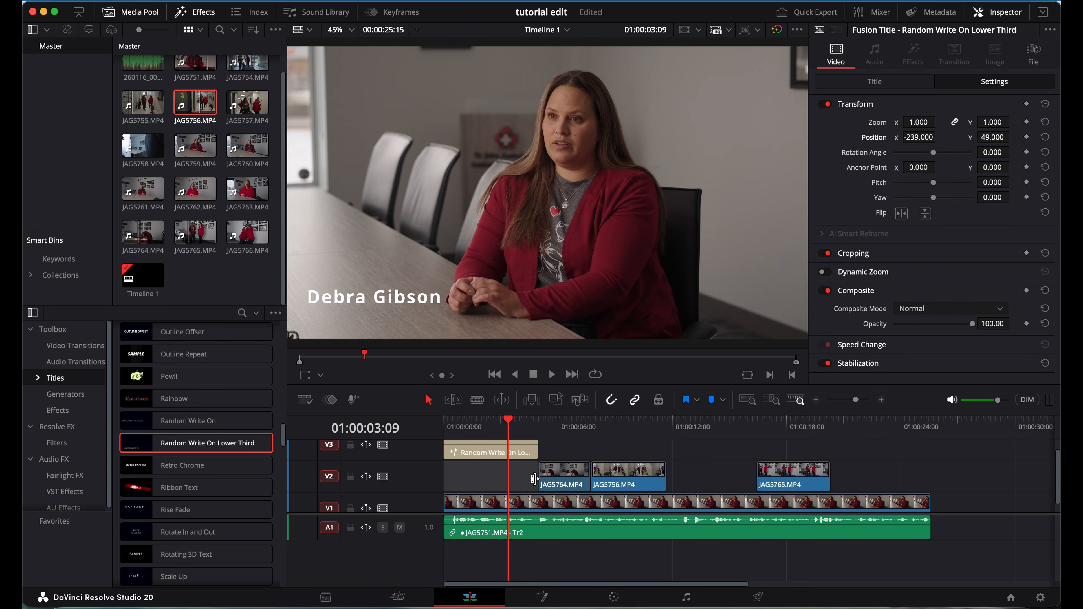
key(b)
click(538, 501)
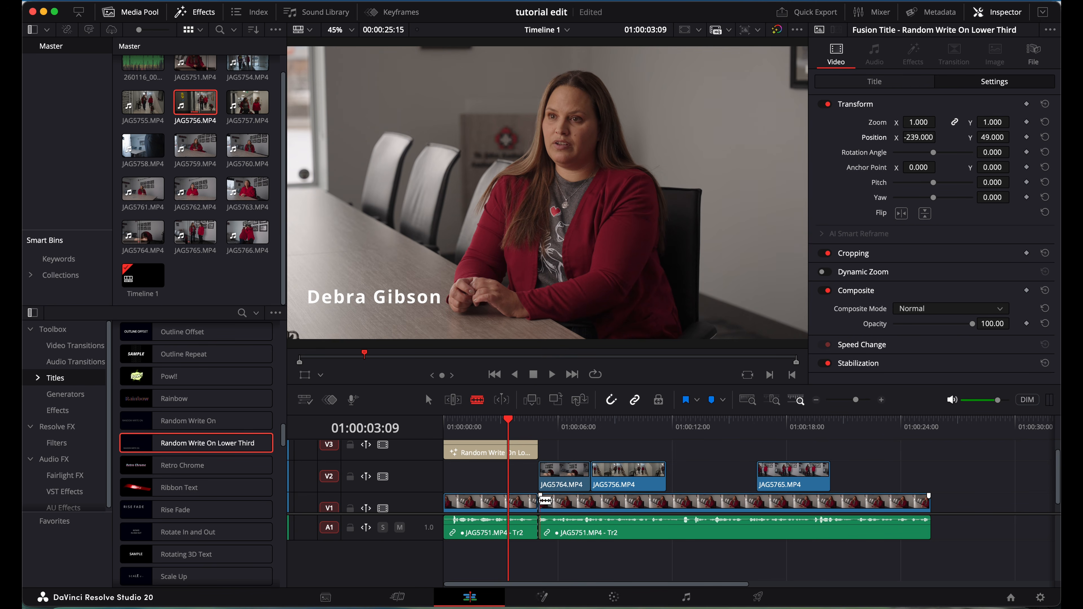
key(a)
Punch in on the first interview piece with Zoom 1.27 and position 234, -118.
click(519, 502)
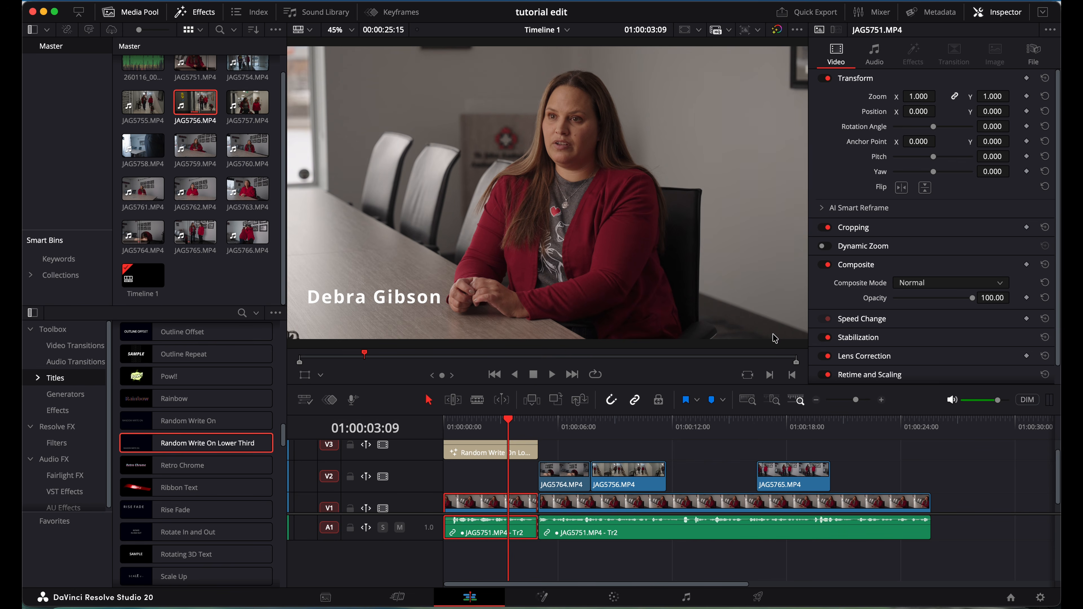
scroll(515, 483, down, 1)
scroll(516, 482, up, 1)
scroll(516, 482, right, 1)
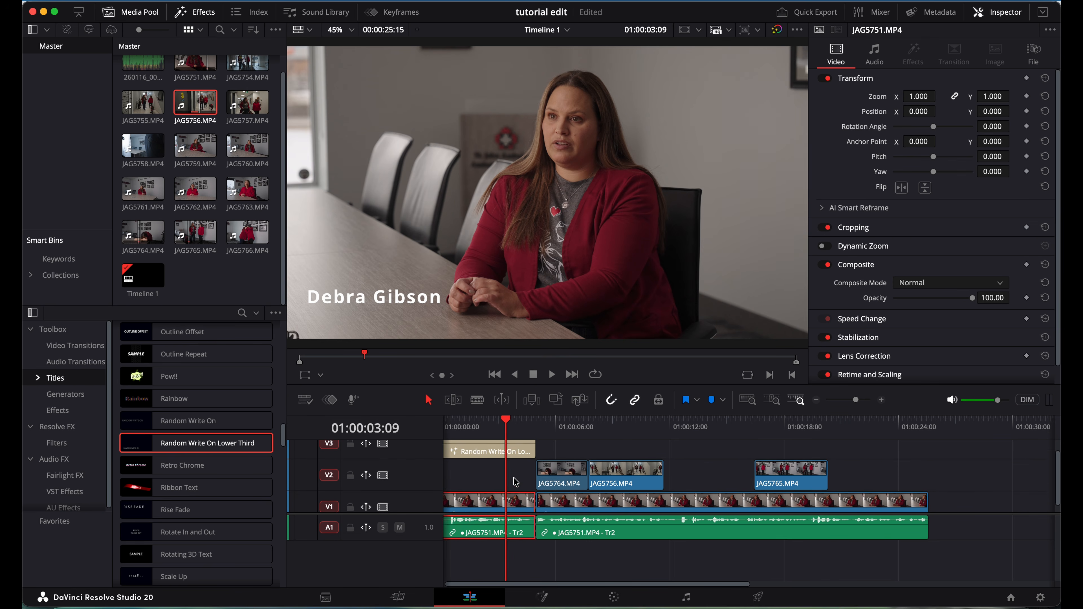
scroll(515, 482, down, 1)
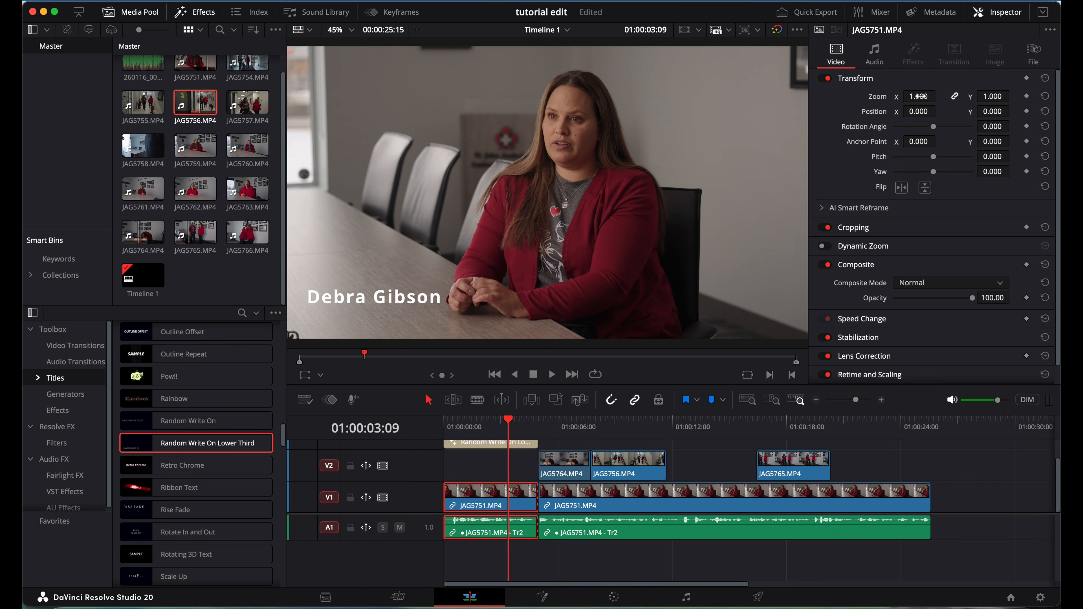
drag(917, 96, 934, 98)
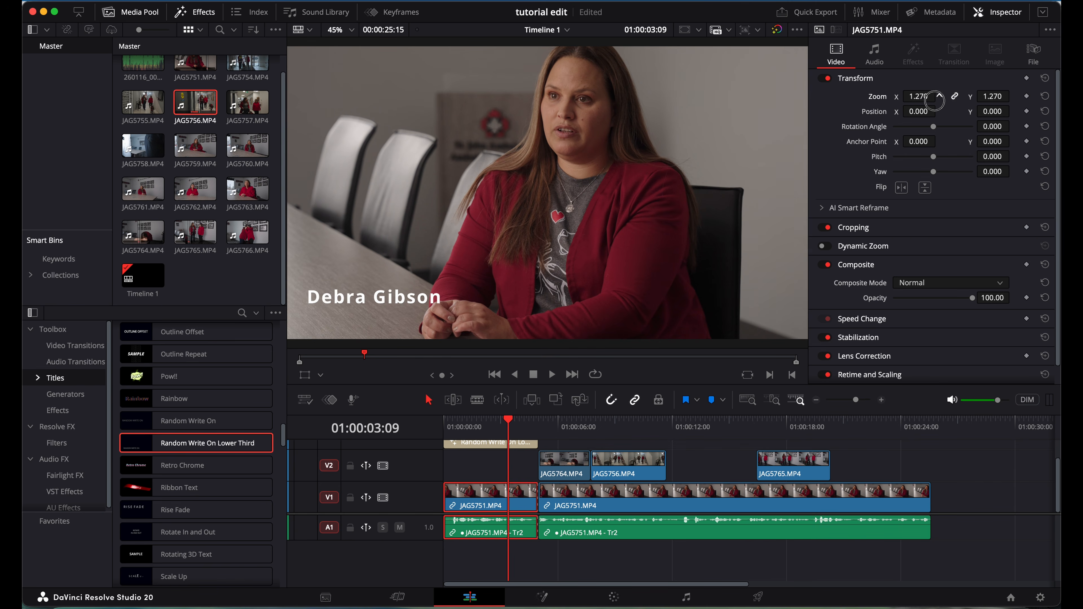
click(993, 111)
drag(992, 110, 545, 318)
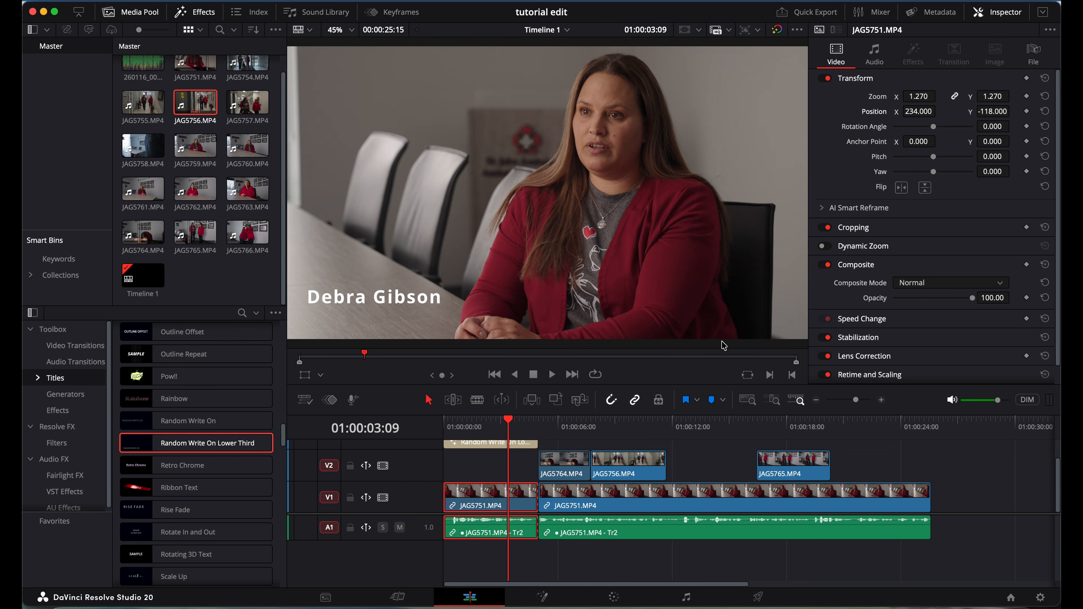
click(707, 424)
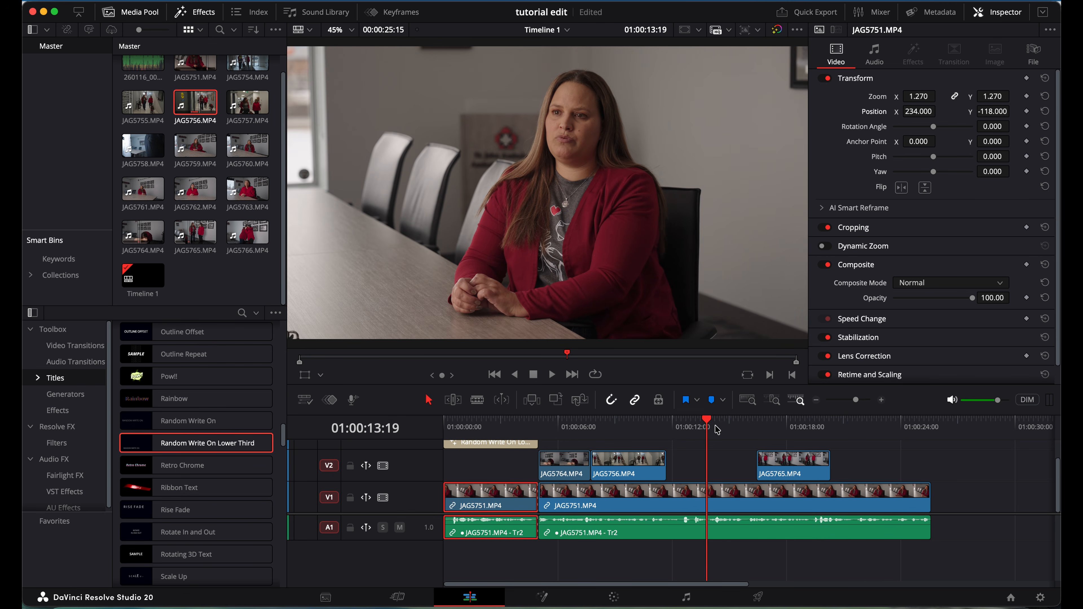
click(446, 423)
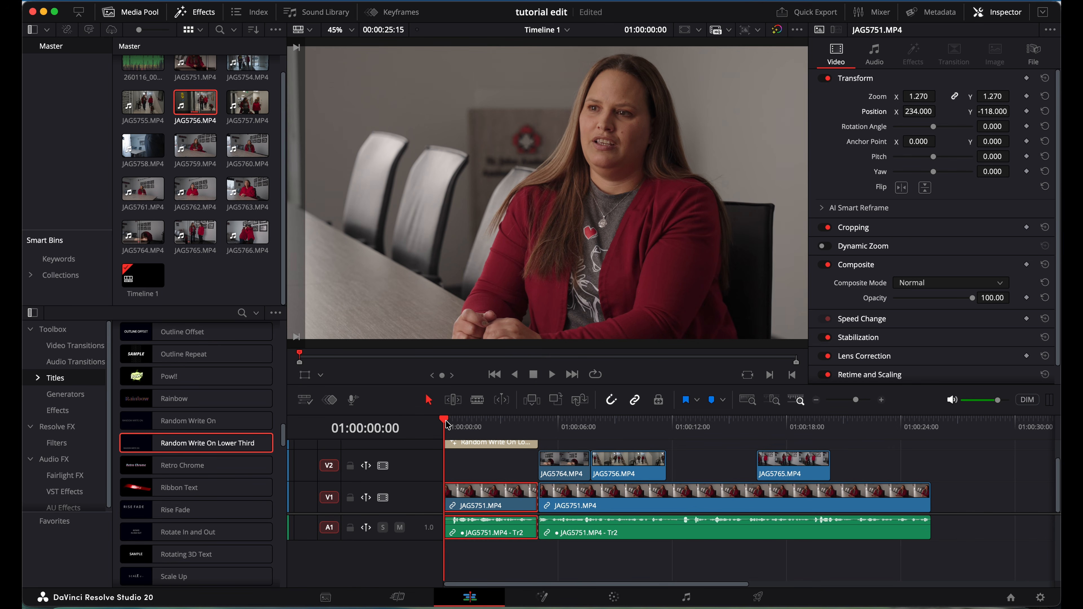
key(space)
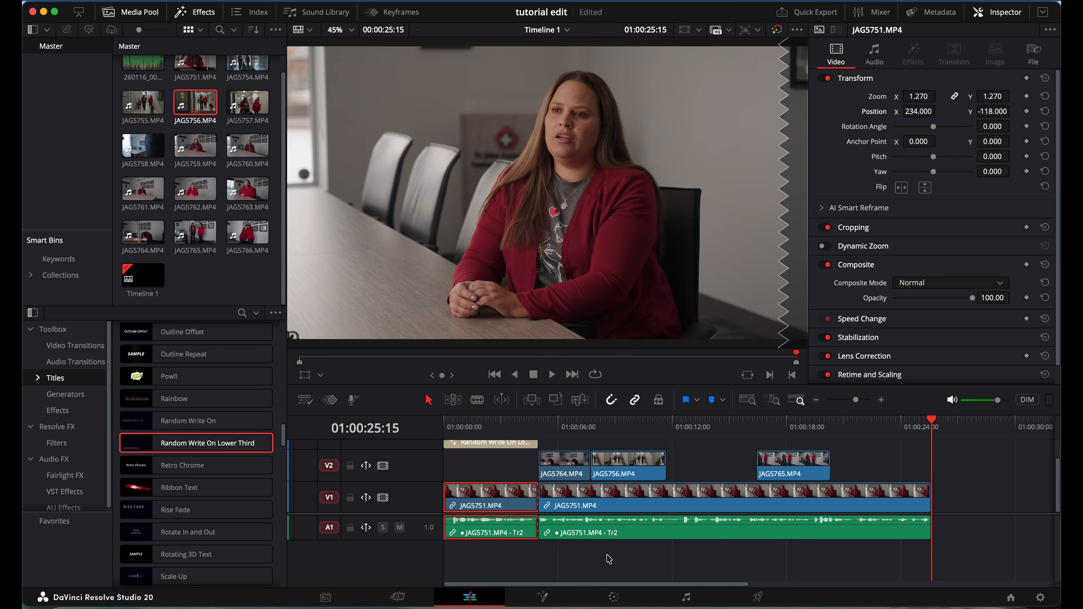
click(613, 597)
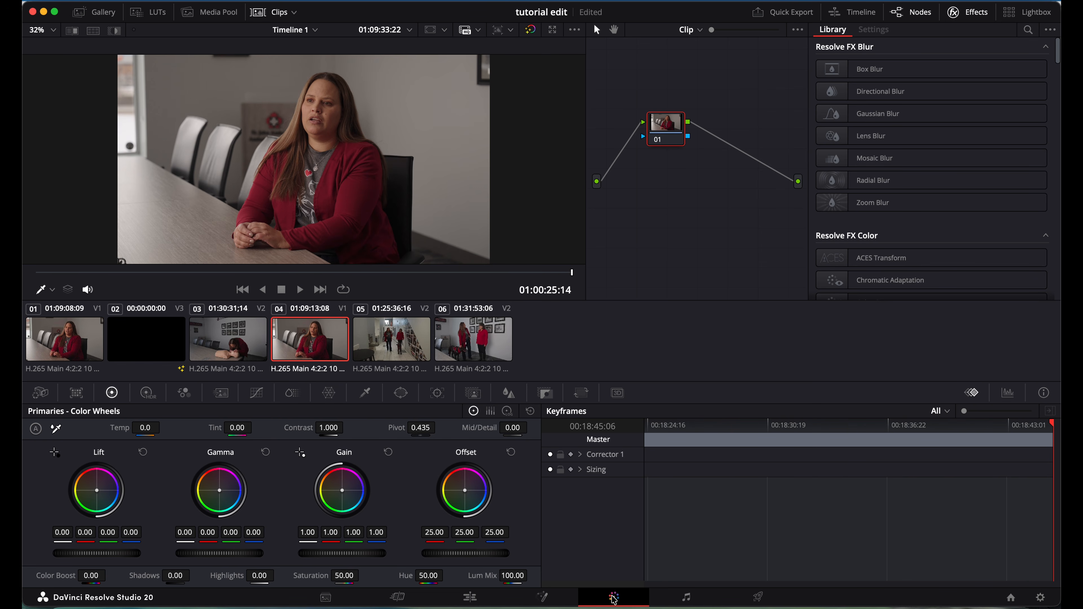
click(671, 124)
mouse_move(671, 124)
mouse_down()
mouse_move(710, 115)
mouse_move(663, 90)
mouse_move(674, 123)
mouse_move(655, 129)
mouse_move(699, 115)
mouse_move(684, 114)
mouse_move(689, 124)
mouse_up()
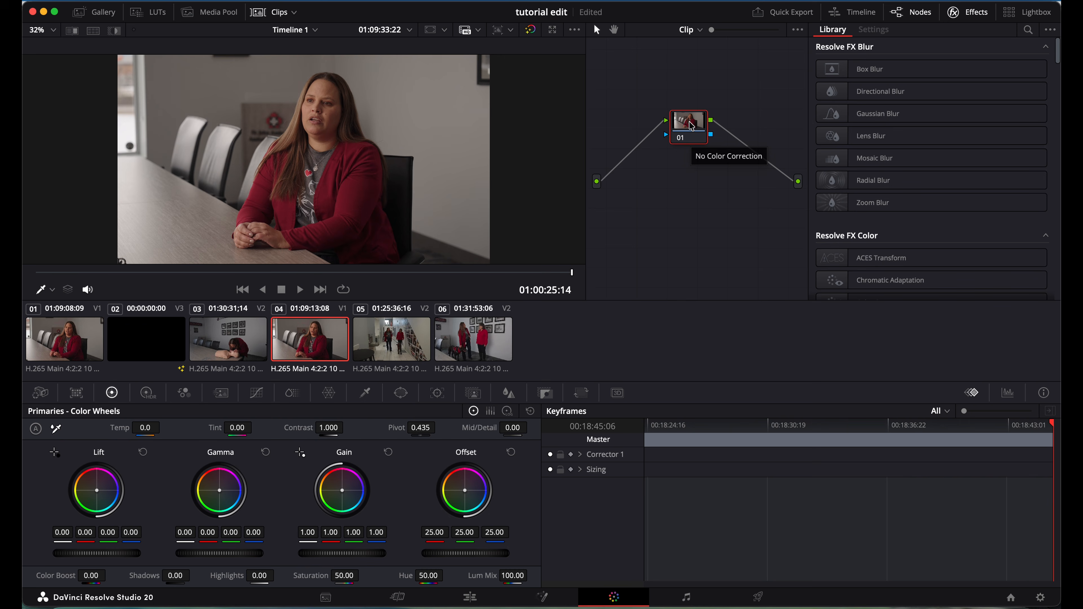
mouse_move(689, 122)
mouse_down()
mouse_move(679, 123)
mouse_move(688, 127)
mouse_up()
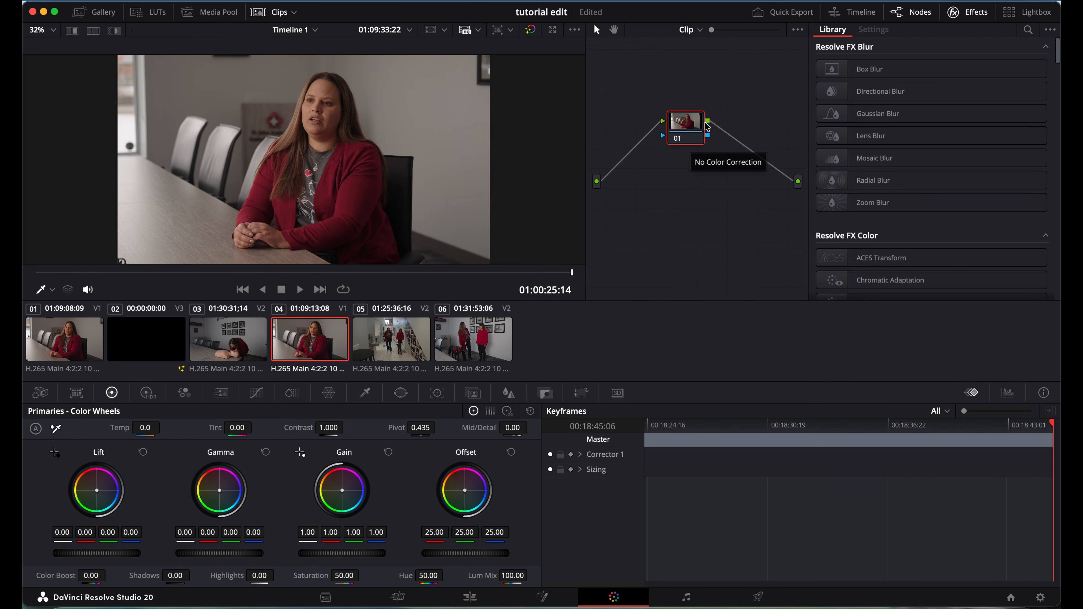
mouse_move(683, 124)
mouse_down()
mouse_move(703, 122)
mouse_move(683, 129)
mouse_up()
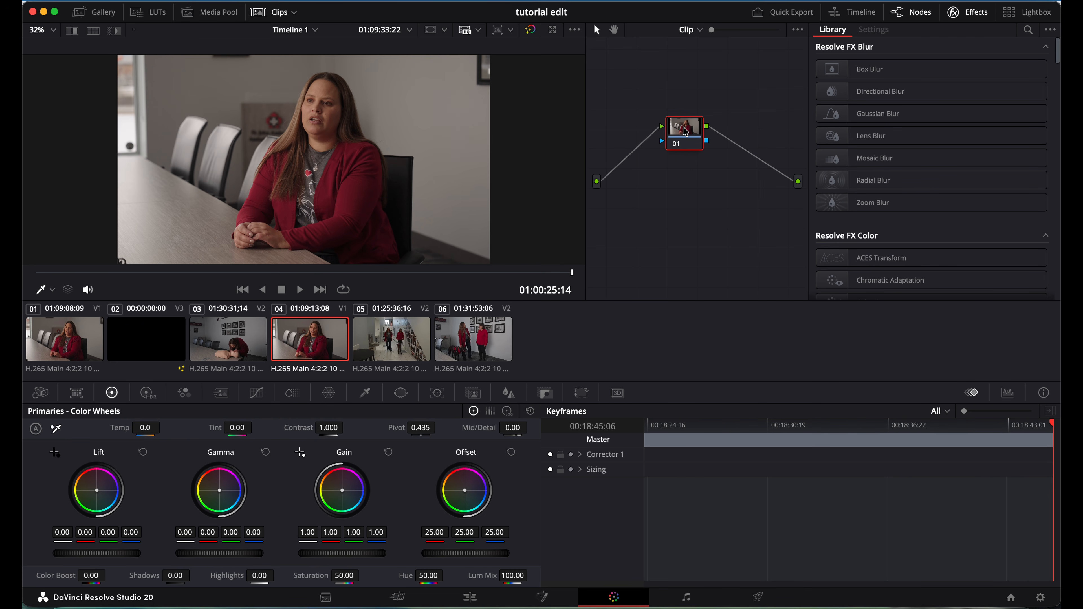
drag(685, 131, 690, 132)
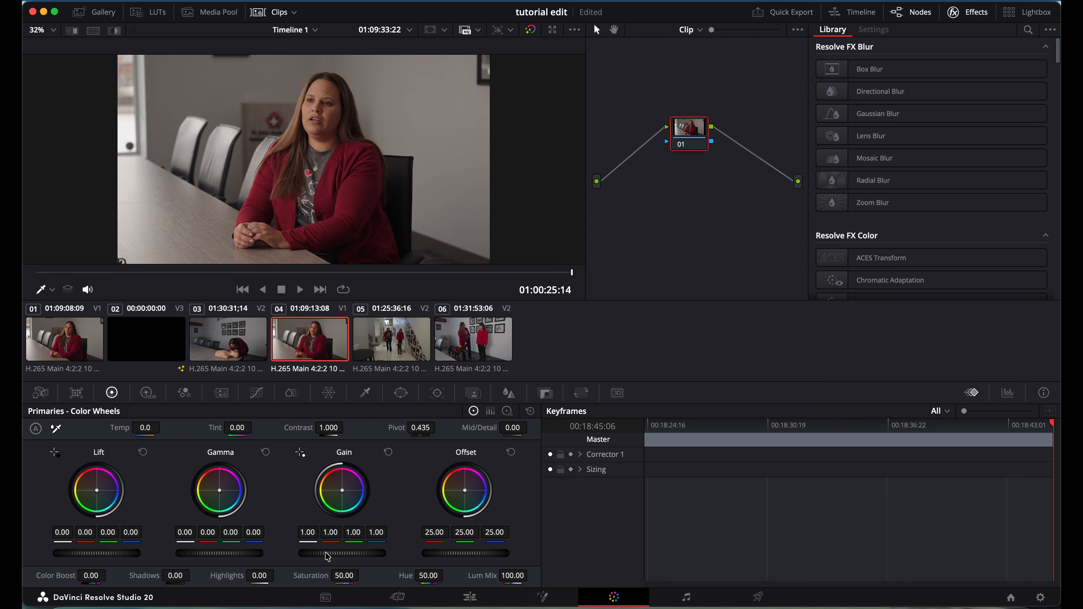
Raise the interview clip's Gain to 1.05 and pull Highlights down to -5.50.
drag(328, 557, 380, 559)
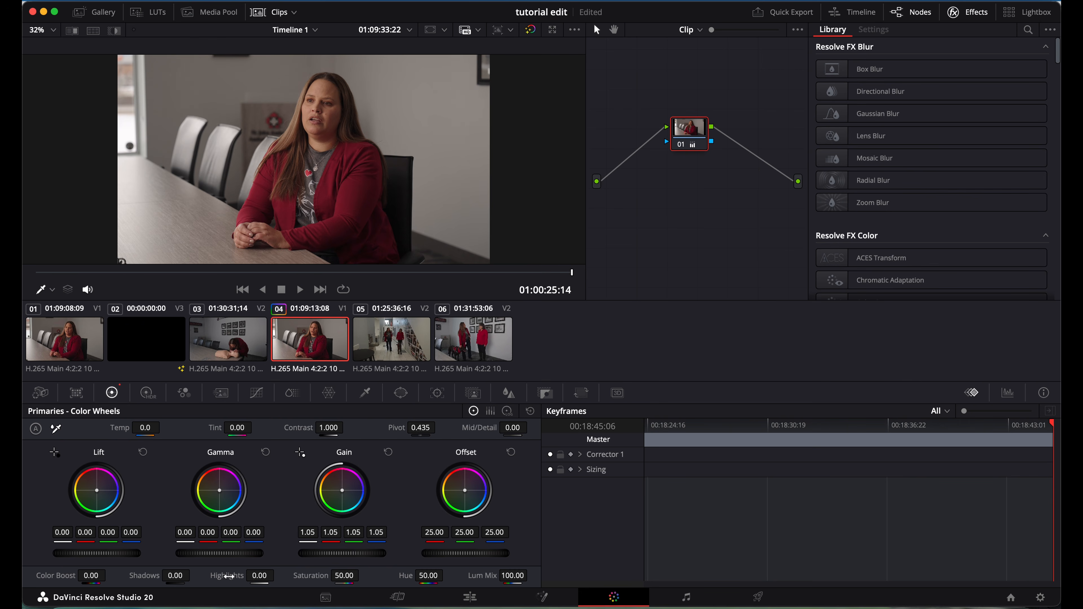
click(229, 576)
drag(229, 576, 218, 579)
drag(217, 579, 225, 581)
drag(224, 581, 224, 581)
Try slight Gamma and Lift boosts, then reset both back to 0.00.
mouse_move(254, 557)
mouse_down()
mouse_move(239, 557)
mouse_move(255, 561)
mouse_up()
drag(89, 554, 119, 555)
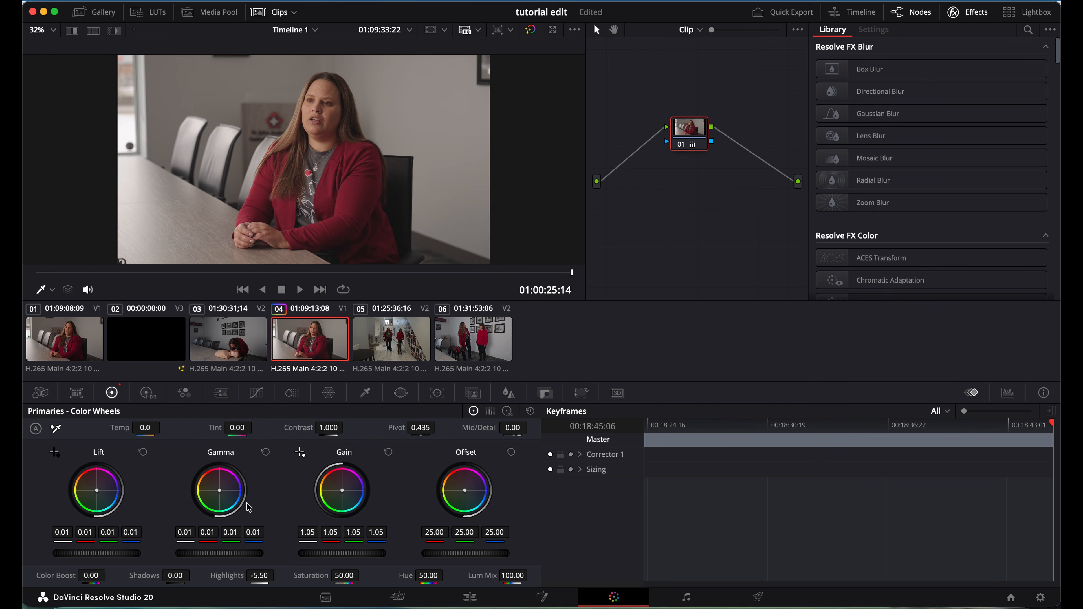
click(266, 453)
click(144, 455)
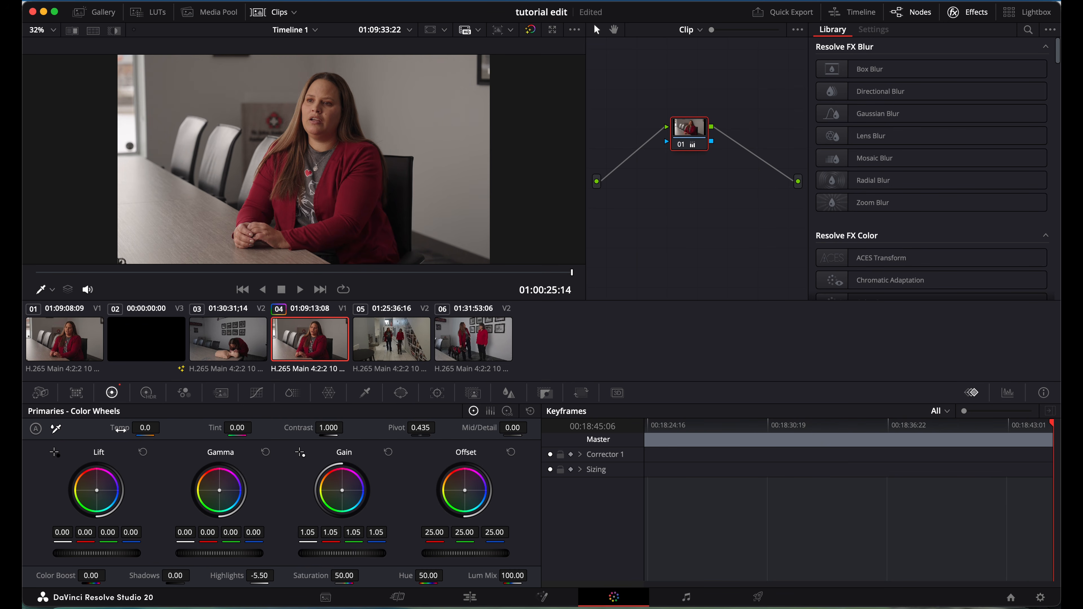
mouse_move(120, 428)
mouse_down()
mouse_move(135, 432)
mouse_move(121, 430)
mouse_up()
double_click(121, 430)
click(57, 429)
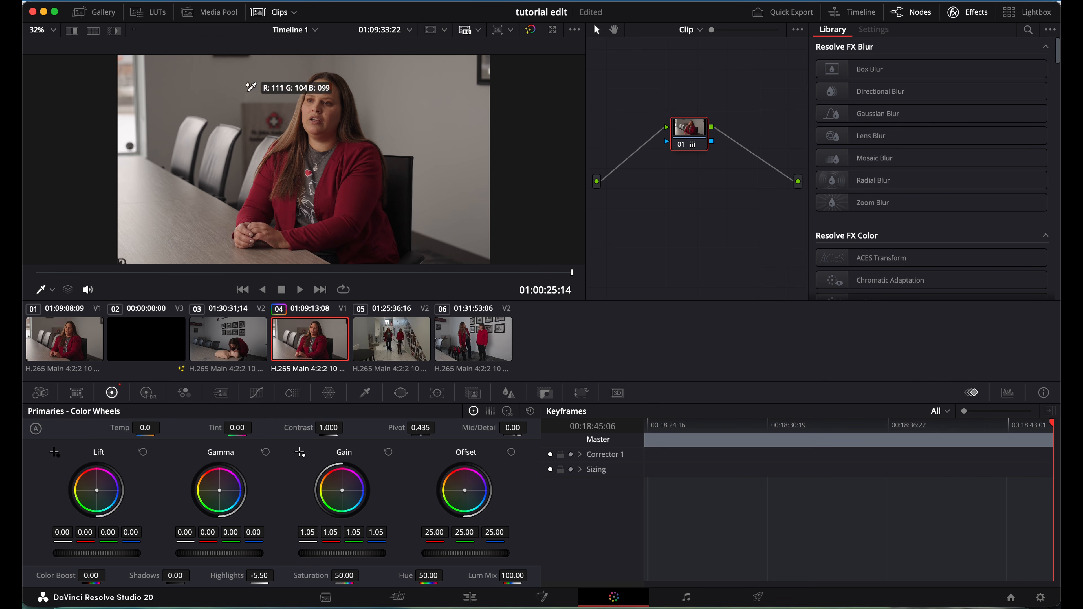
click(439, 127)
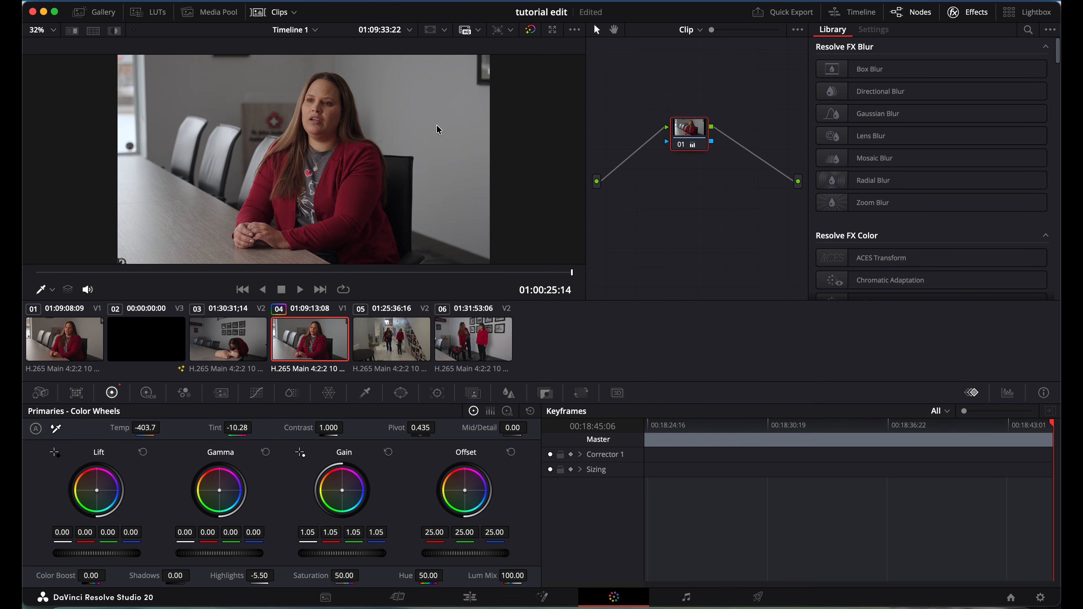
key(super+z)
click(223, 87)
click(56, 428)
click(419, 116)
key(super+z)
click(680, 144)
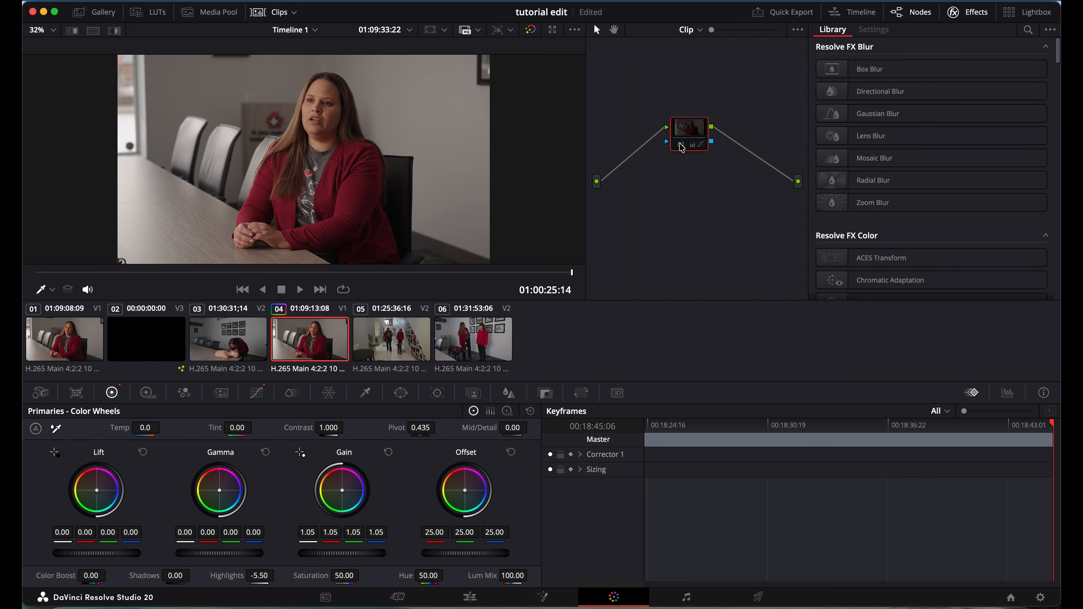
click(680, 145)
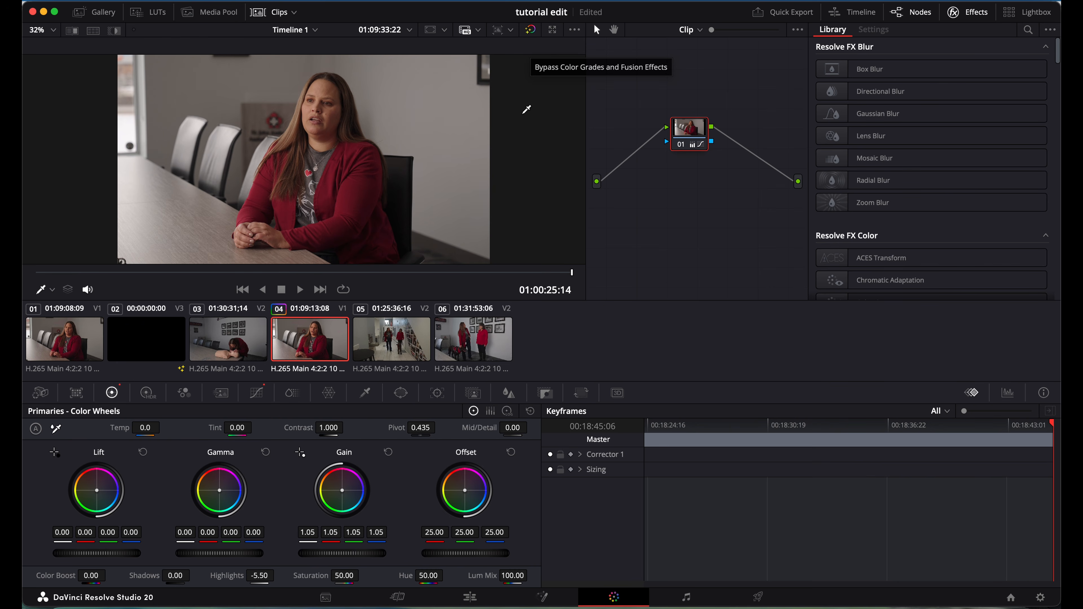
click(531, 30)
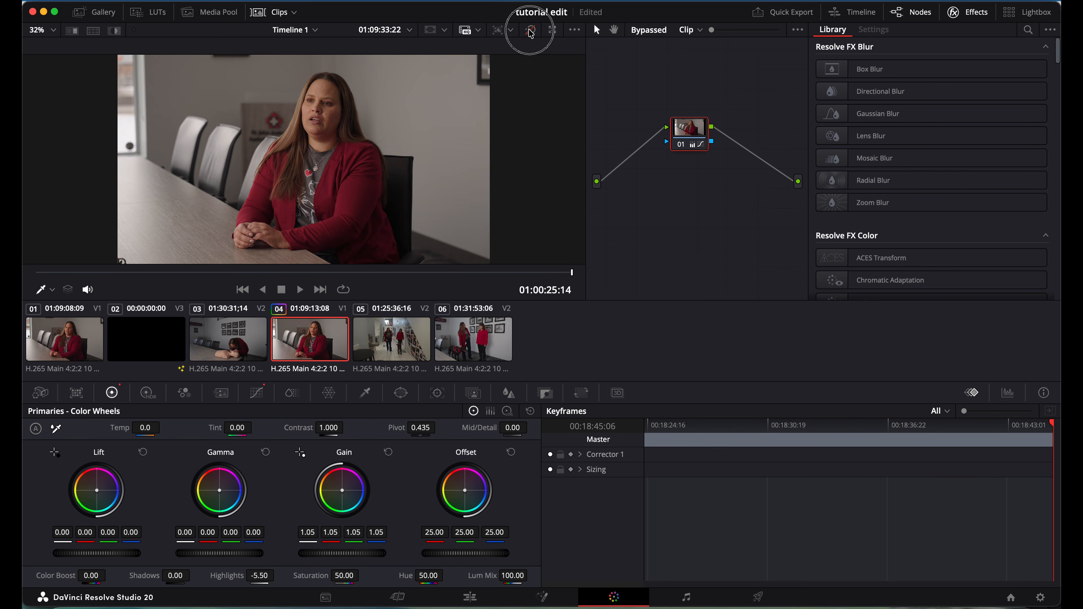
click(531, 32)
click(530, 31)
click(530, 29)
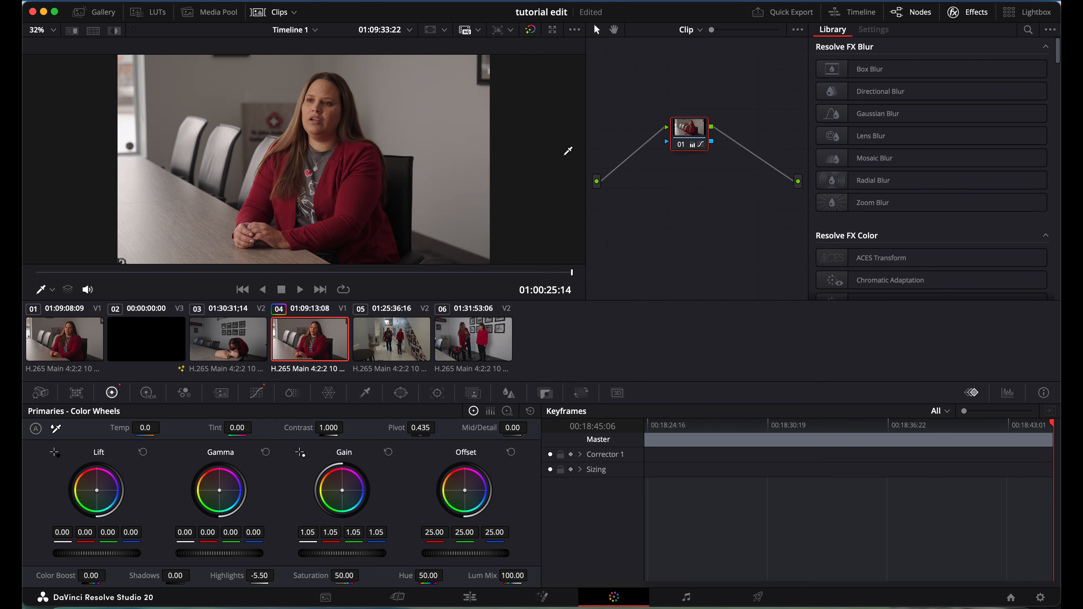
click(681, 145)
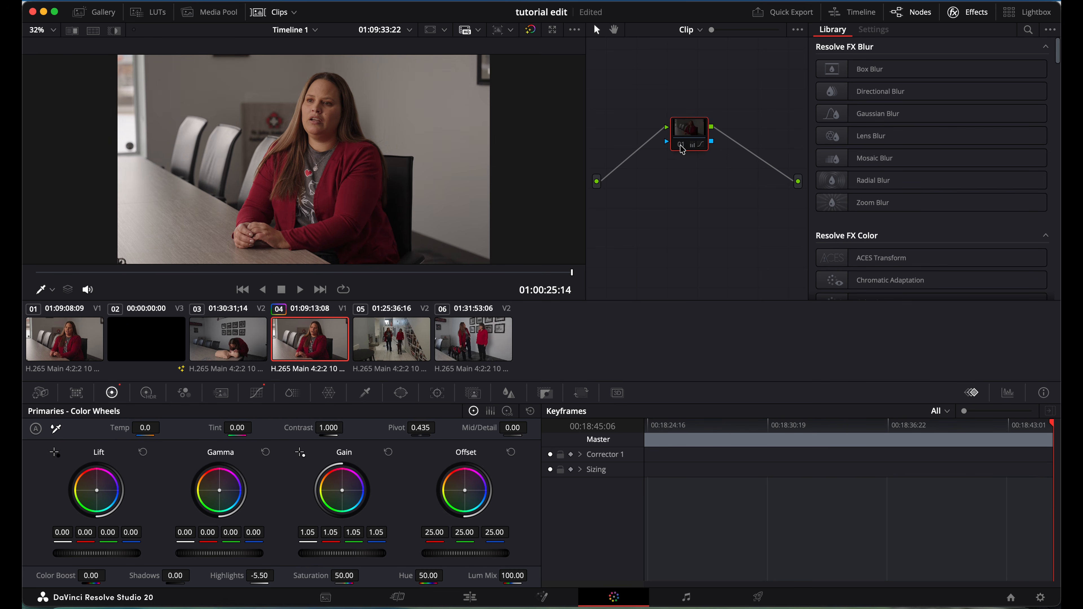
click(680, 145)
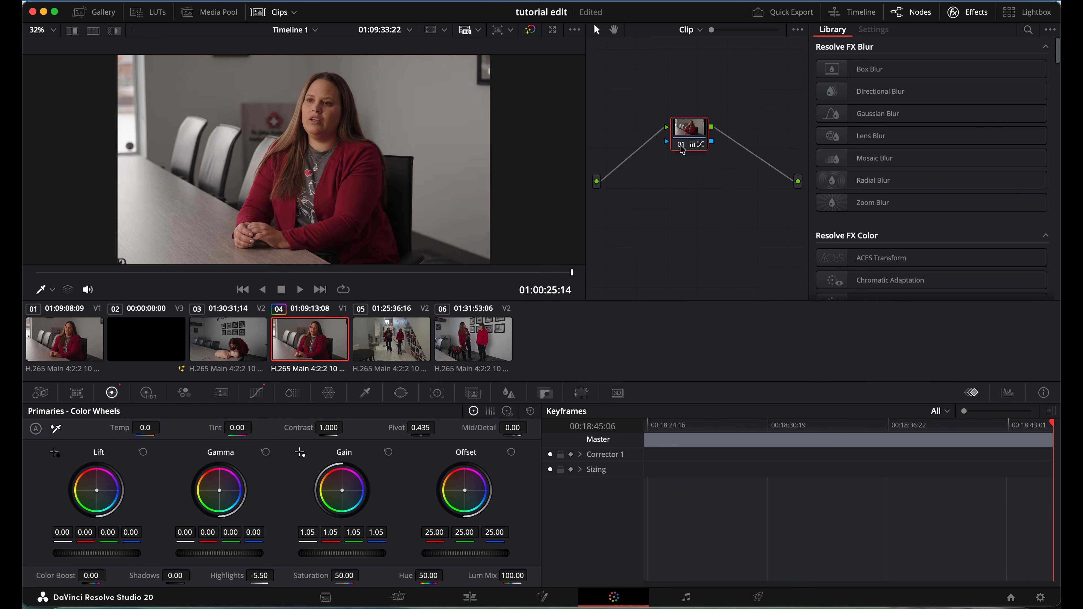
click(533, 33)
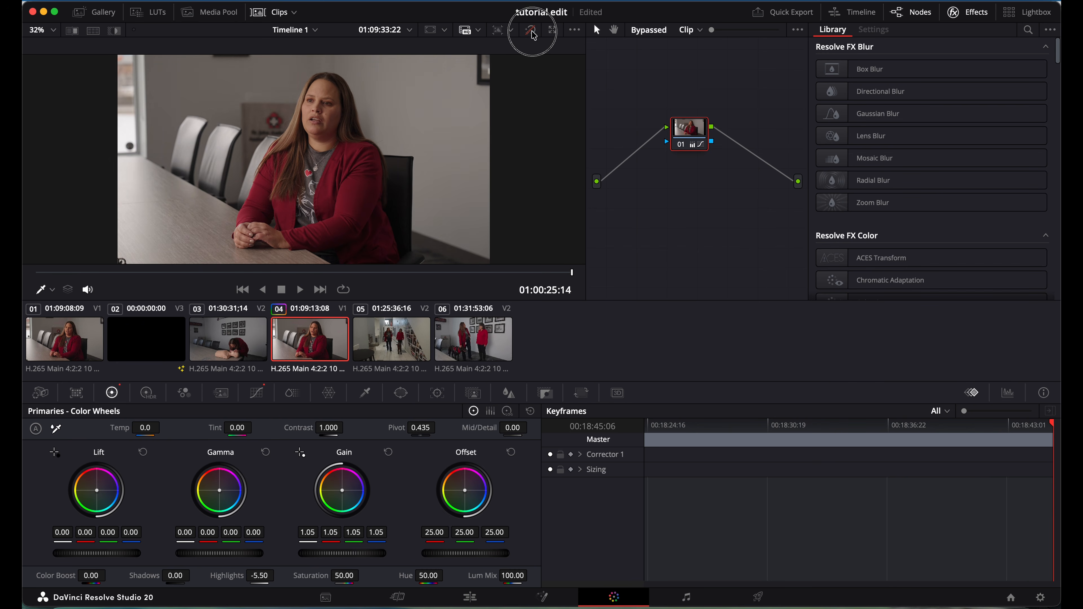
click(532, 34)
click(532, 33)
click(533, 34)
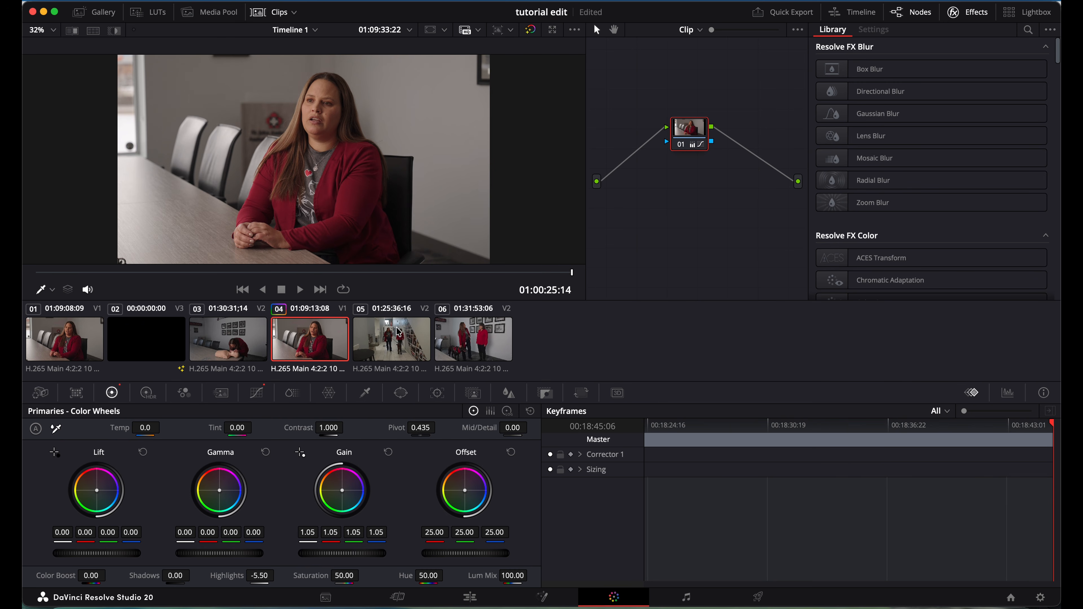
Raise the CPR b-roll shot's gain to 1.06.
click(397, 341)
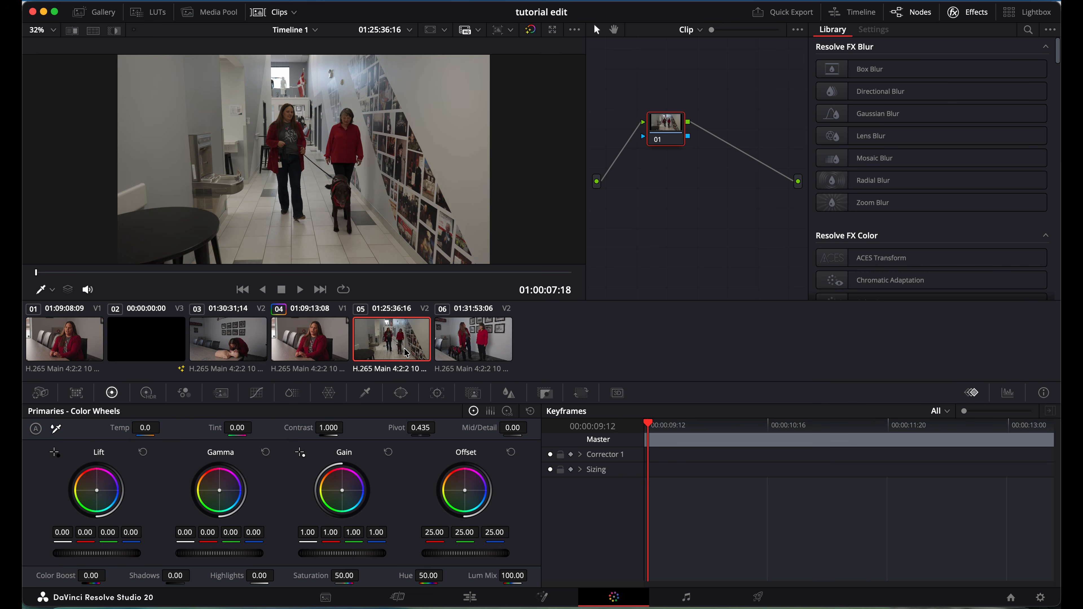
click(234, 348)
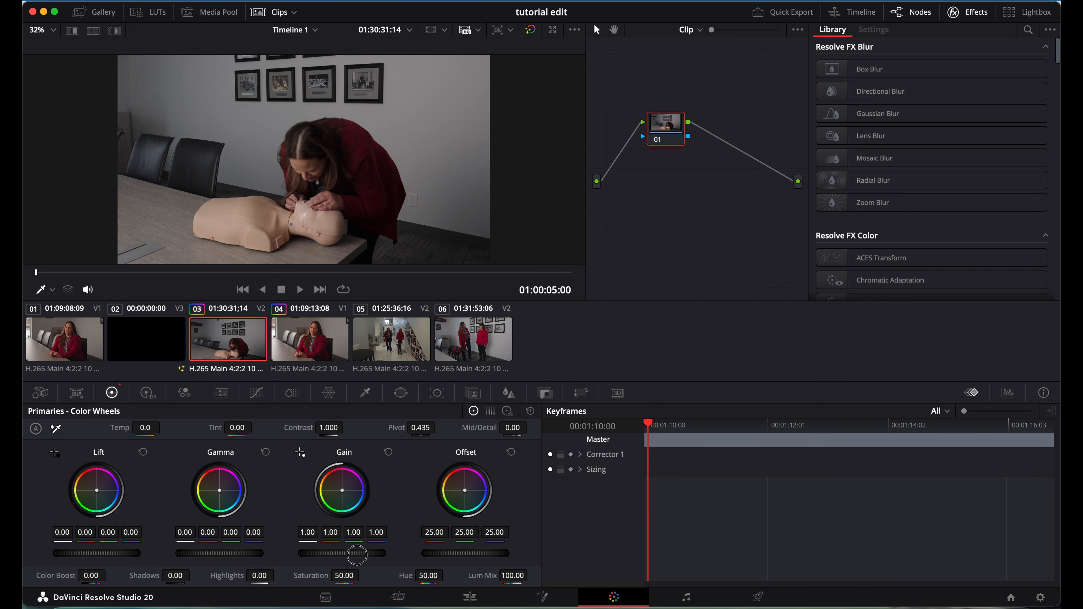
mouse_move(357, 554)
mouse_down()
mouse_move(395, 554)
mouse_move(368, 558)
mouse_up()
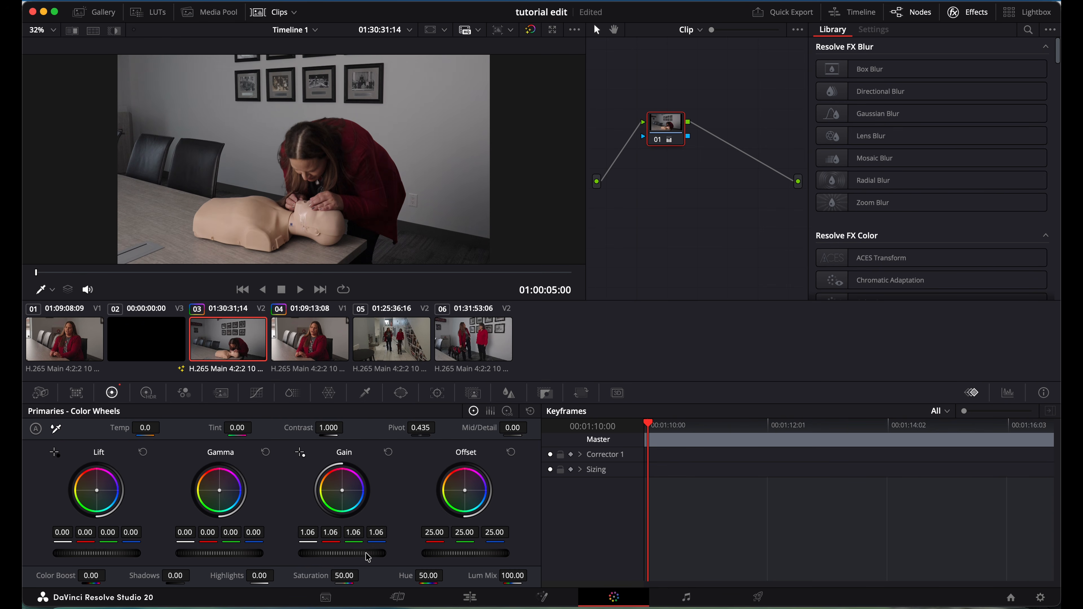
Set the hallway shot's gain to 1.02, white-balance it from the wall, and lift shadows to 16.
click(385, 342)
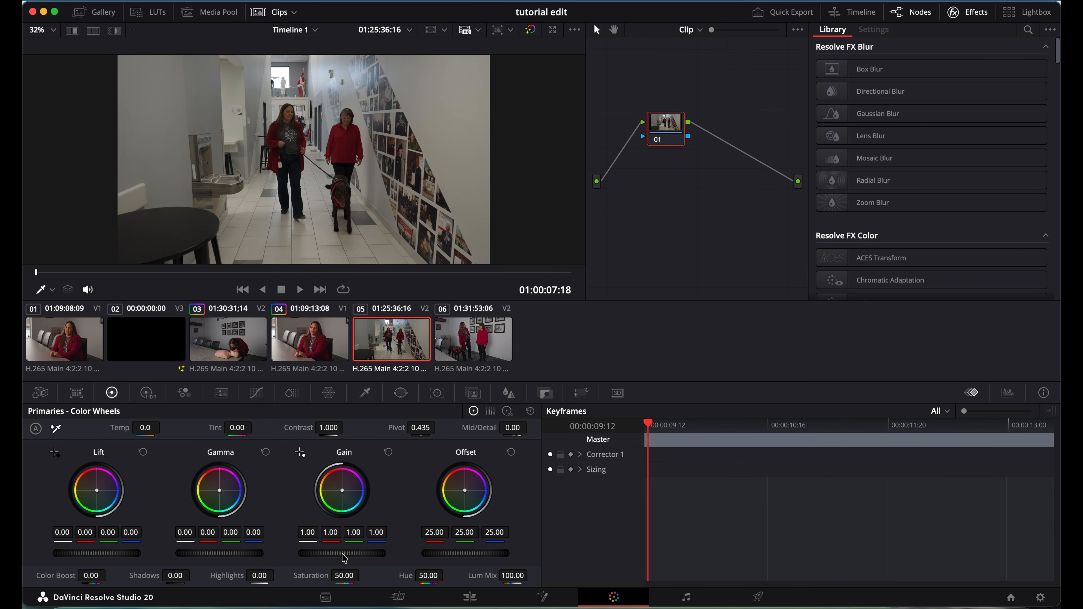
drag(340, 554, 362, 558)
click(56, 429)
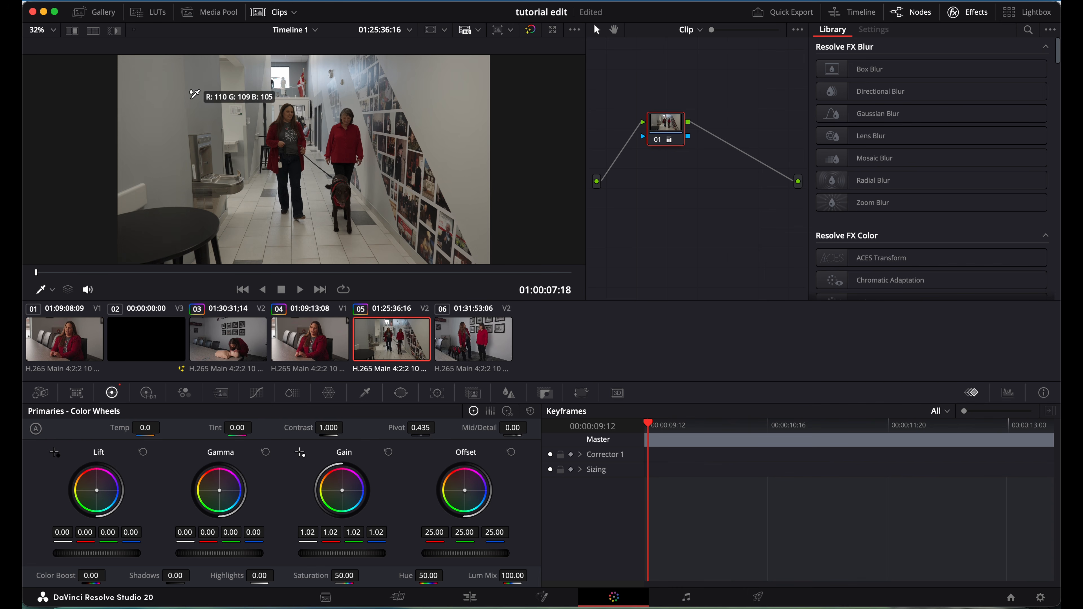
click(193, 86)
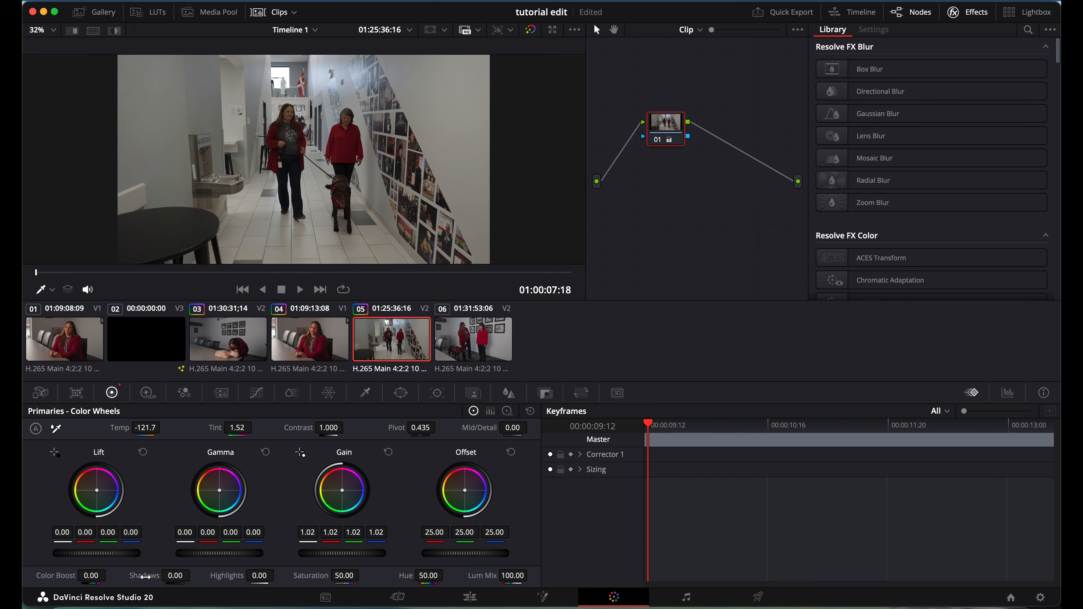
mouse_move(145, 576)
mouse_down()
mouse_move(165, 579)
mouse_move(146, 578)
mouse_up()
Select clip 06 with the women and dog, review Curves, ColorSlice, Tracker and Window, then return to Color Wheels.
click(477, 343)
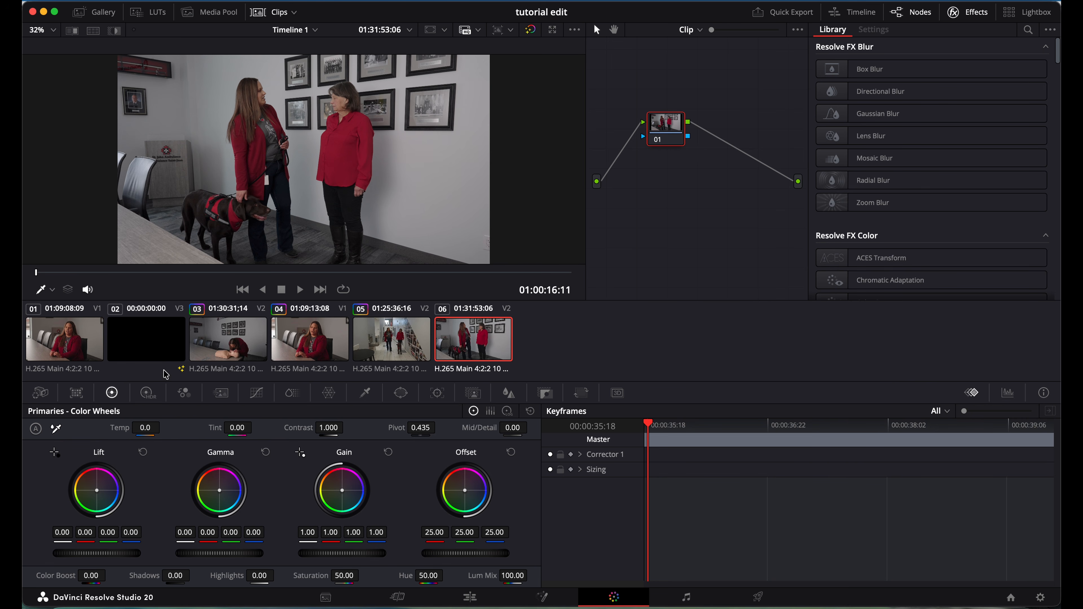
click(258, 399)
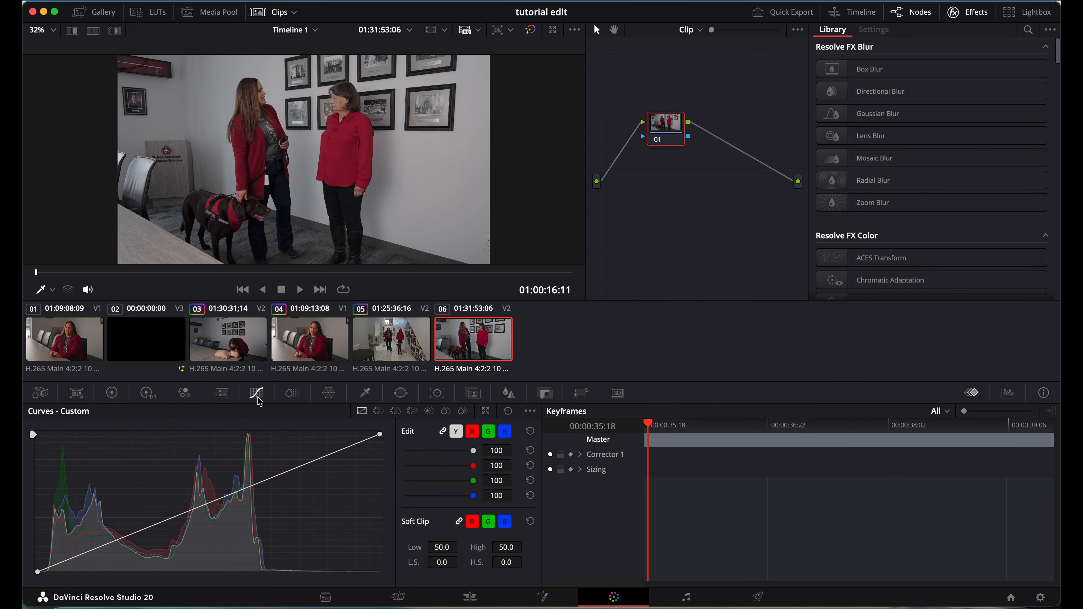
click(292, 396)
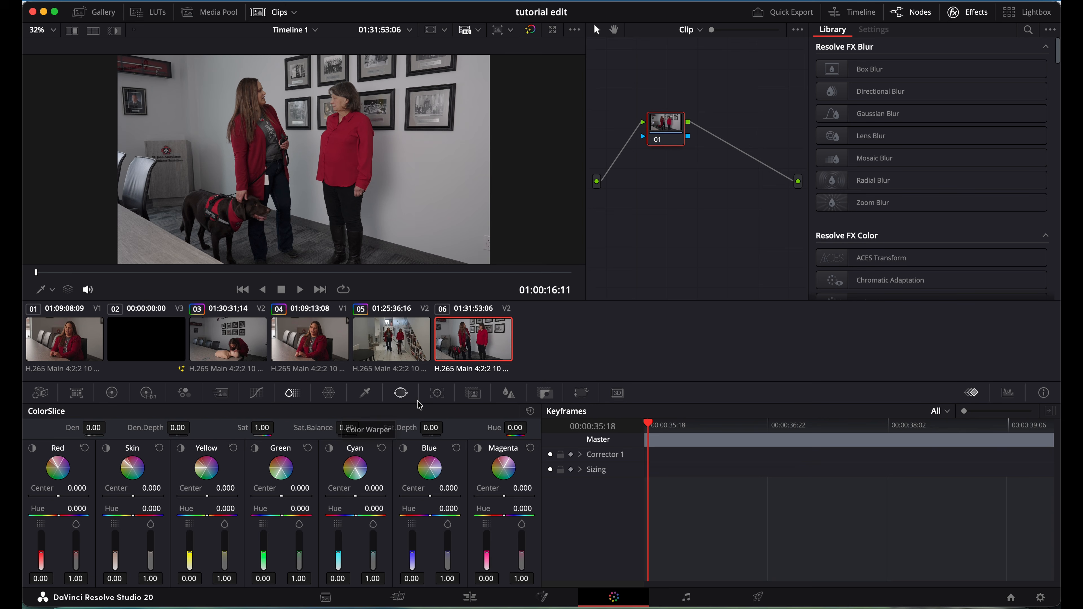
click(439, 394)
click(401, 393)
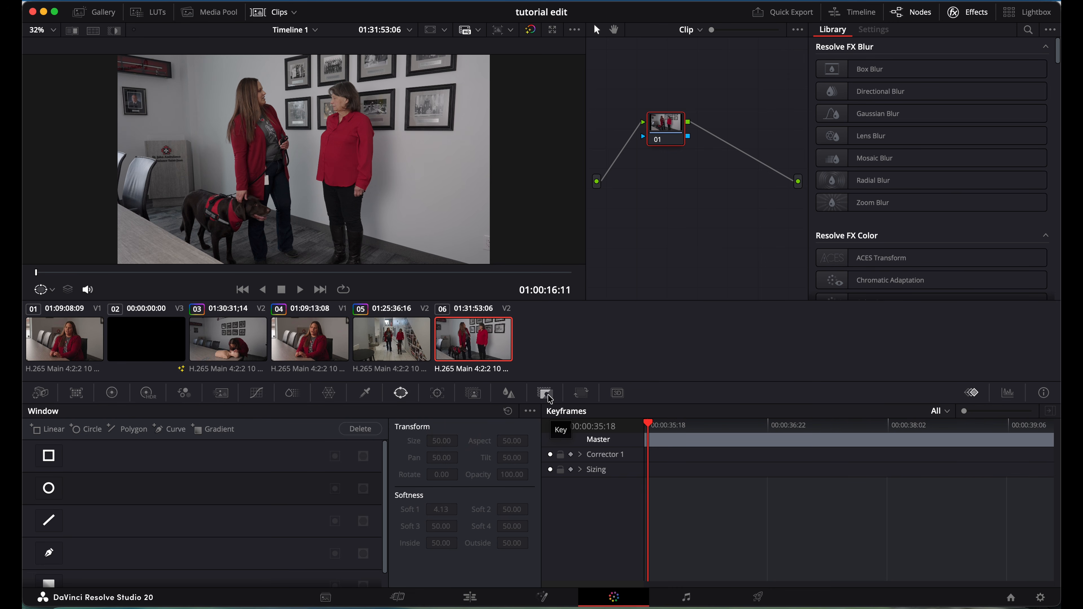
click(112, 397)
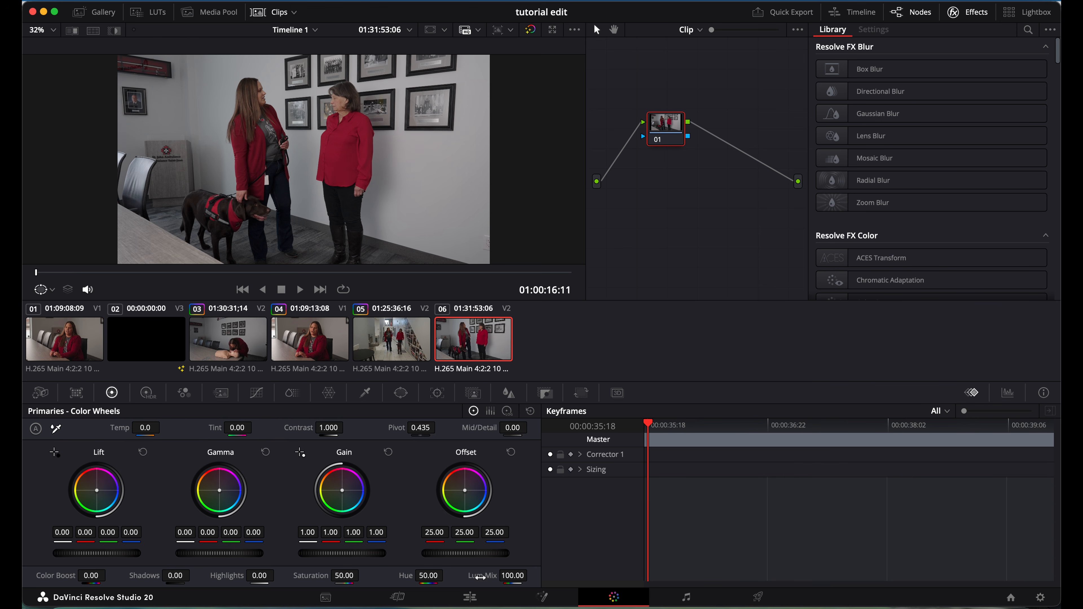
Switch to the Fairlight page, enlarge the viewer and meters, and play the edit from the start.
click(686, 598)
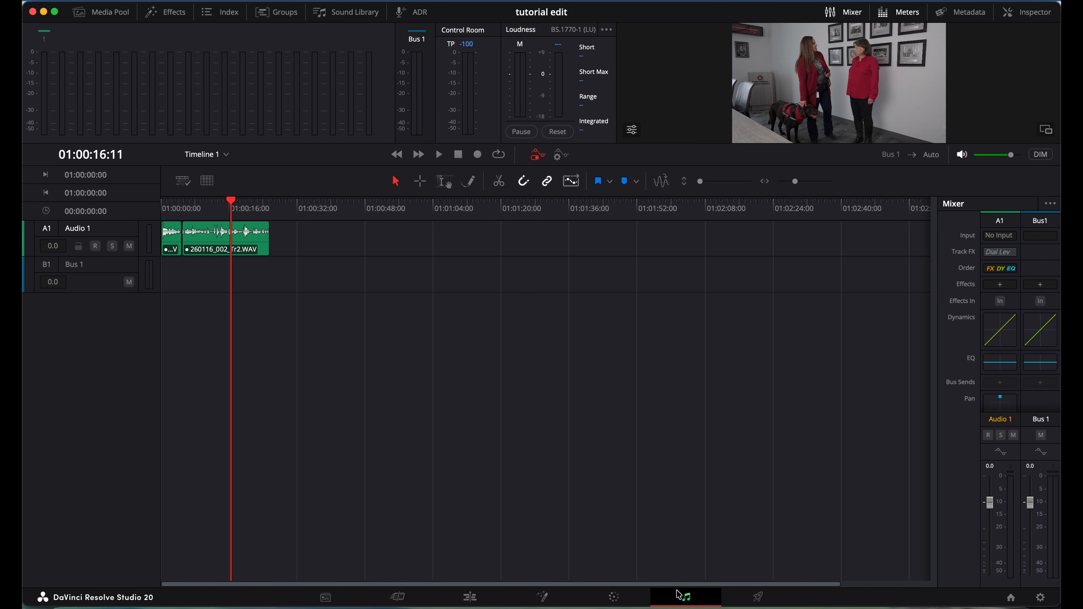
click(171, 207)
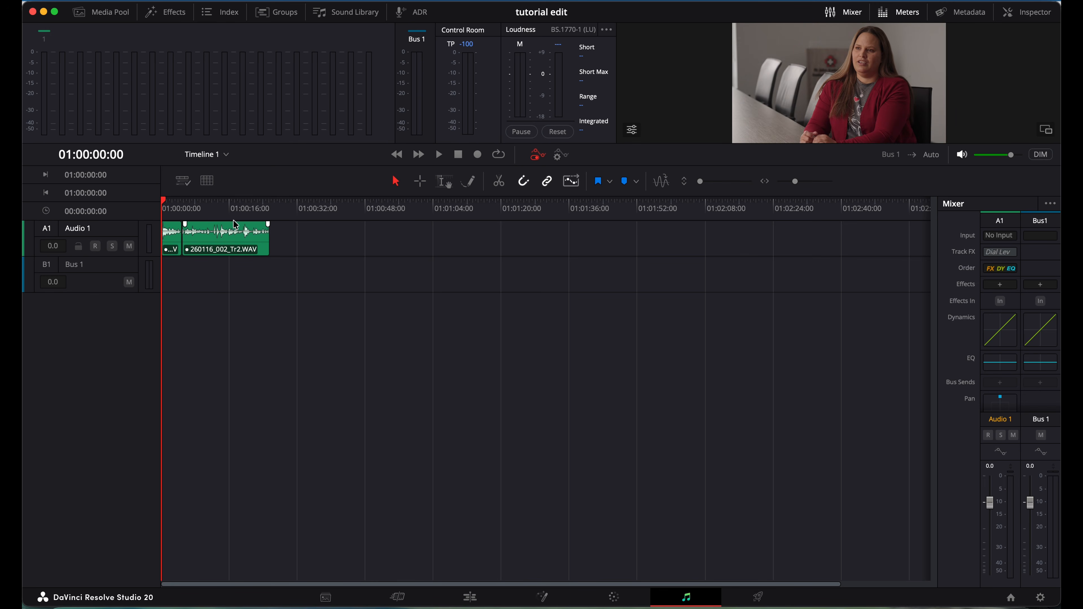
drag(414, 166, 408, 306)
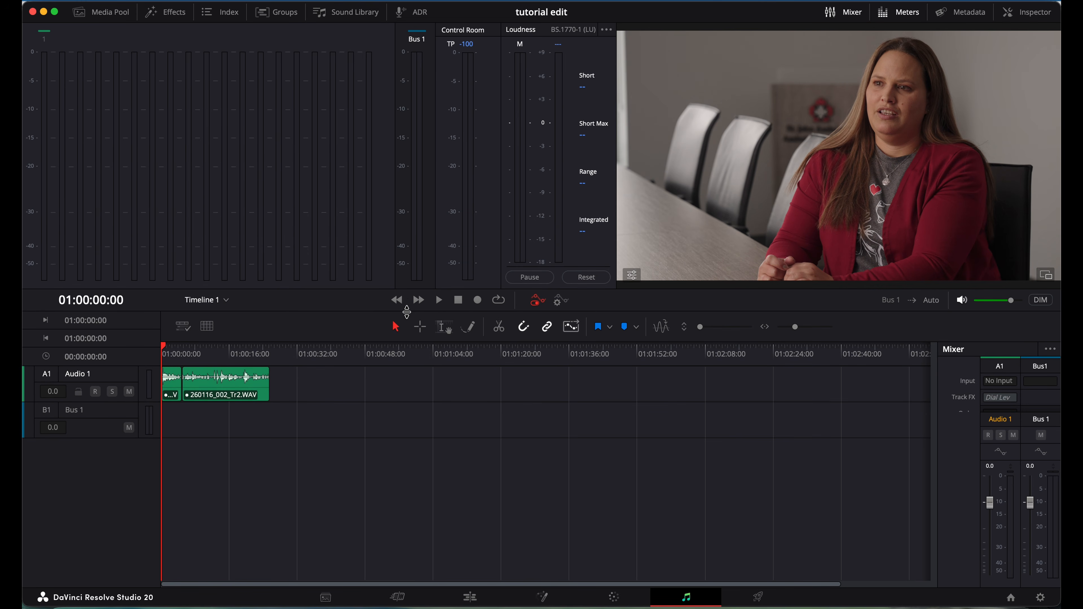
drag(372, 313, 369, 320)
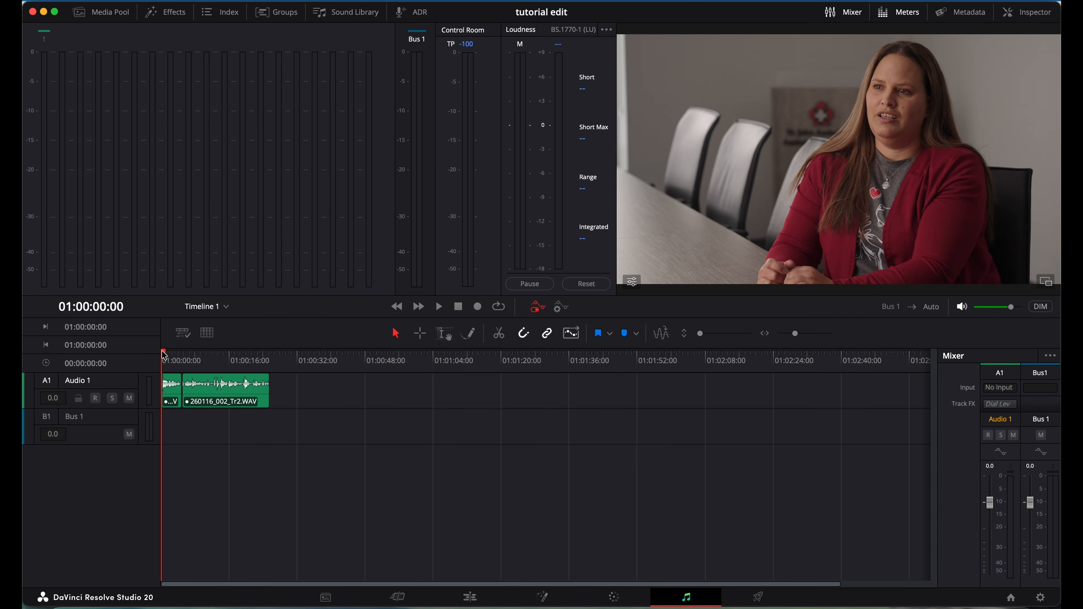
key(space)
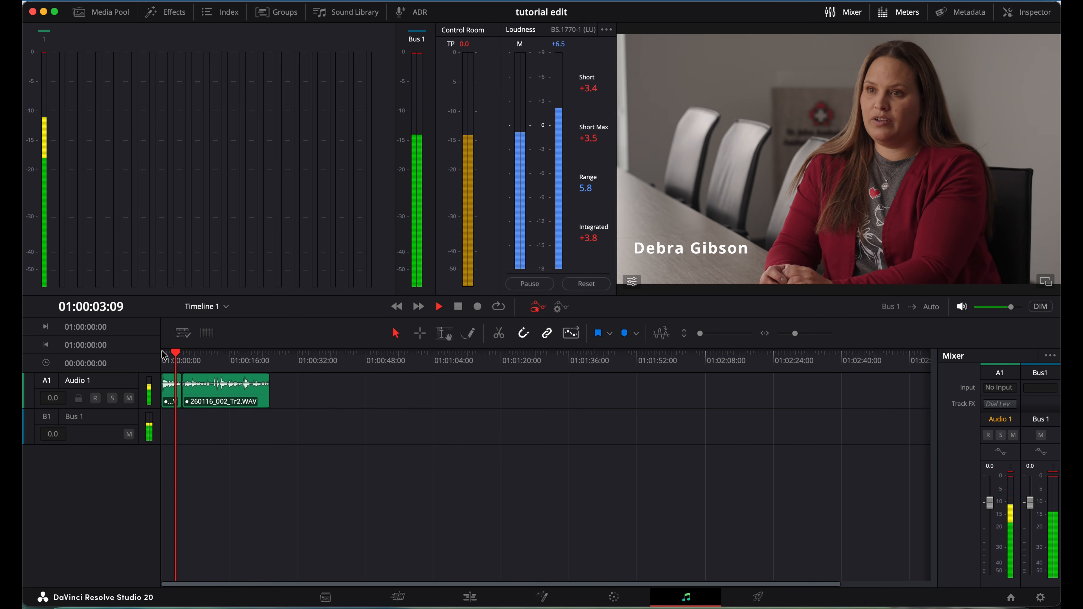
key(space)
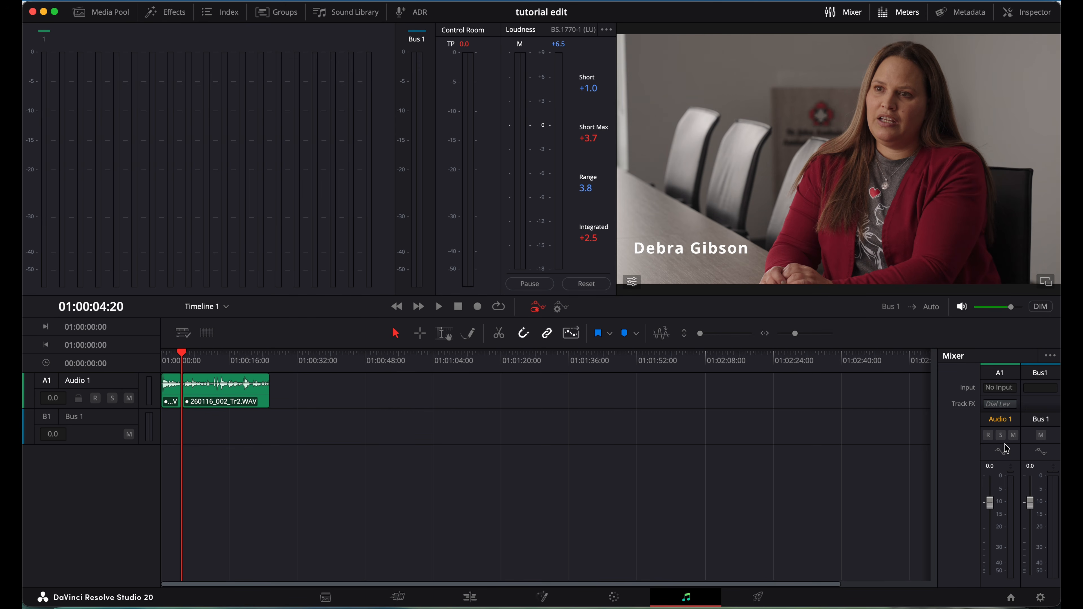
Resize the mixer so Audio 1's Dynamics, EQ, Bus Sends and Pan rows are visible.
scroll(1002, 384, down, 2)
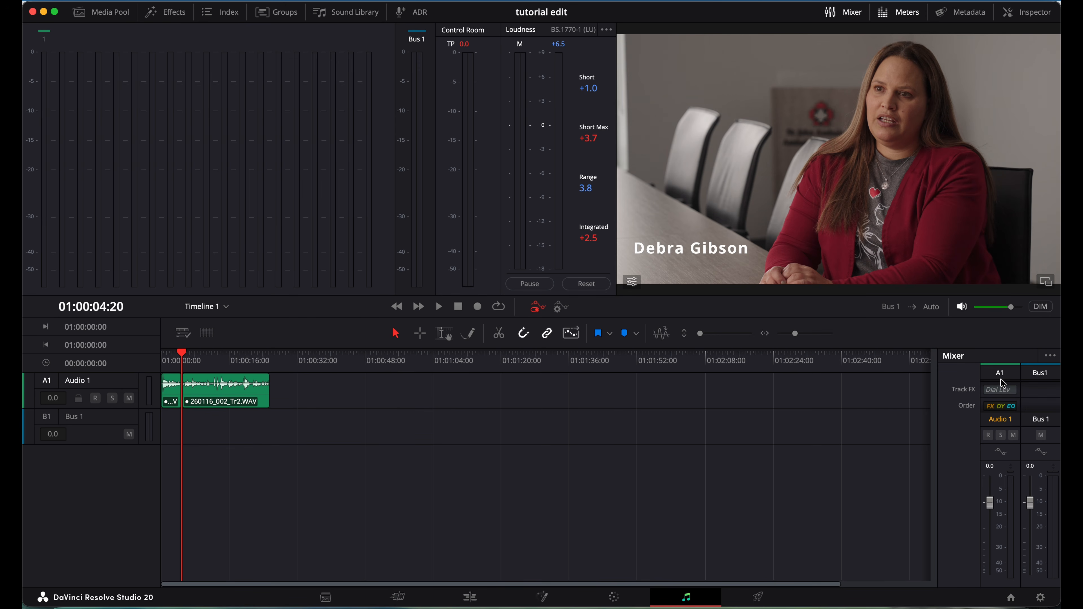
scroll(998, 392, up, 2)
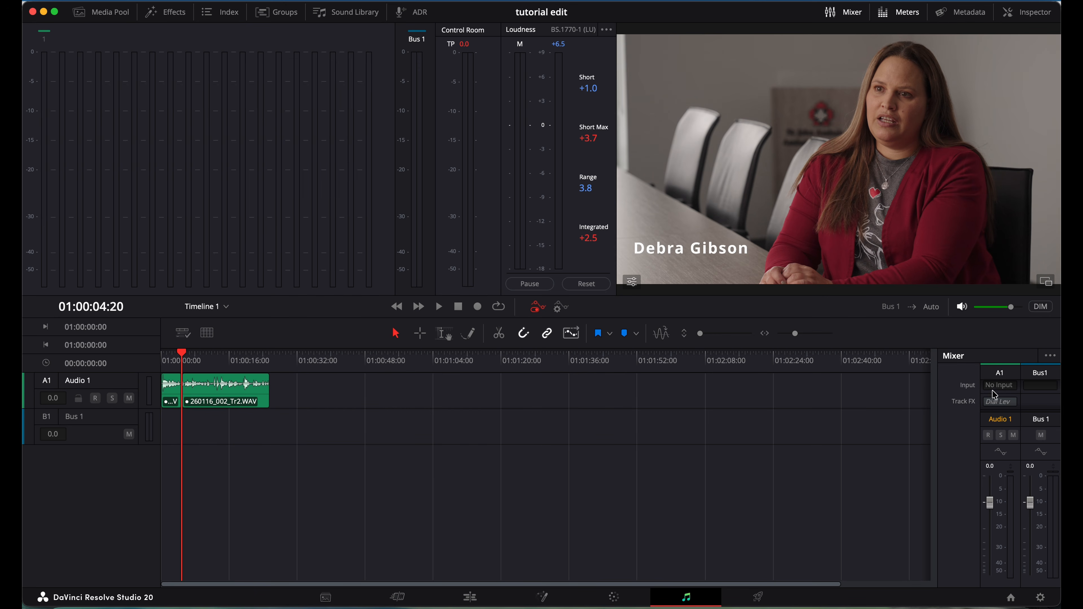
scroll(999, 398, down, 5)
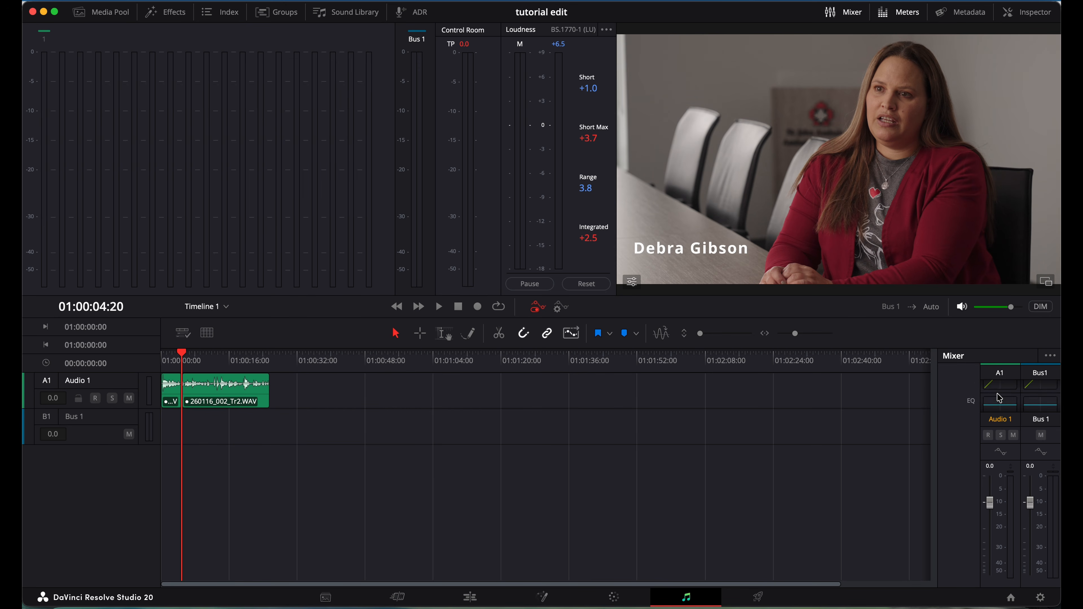
scroll(1000, 397, up, 1)
scroll(1000, 398, down, 2)
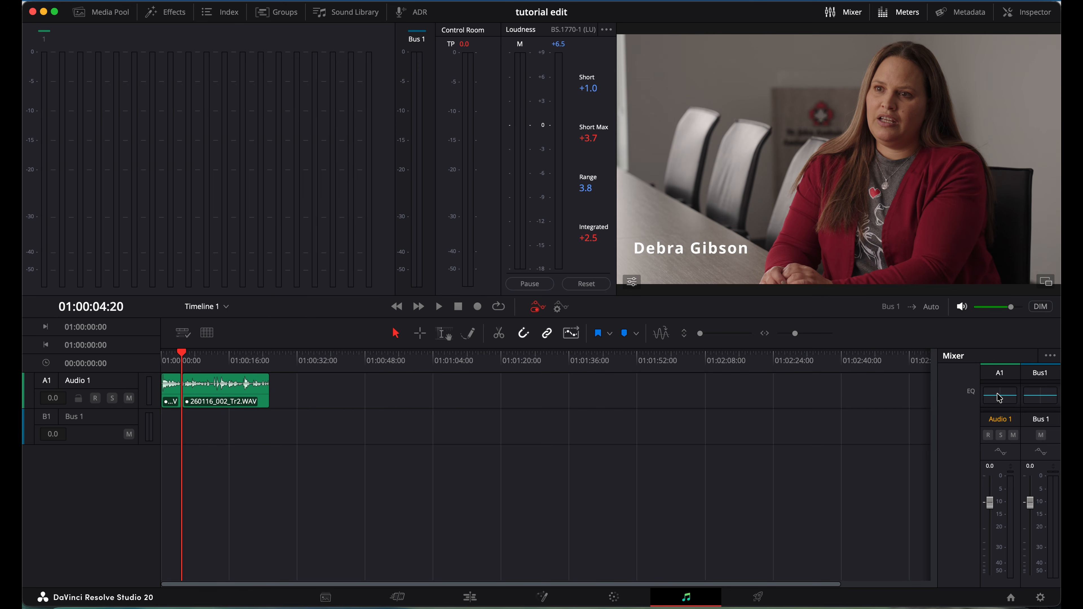
scroll(999, 398, up, 2)
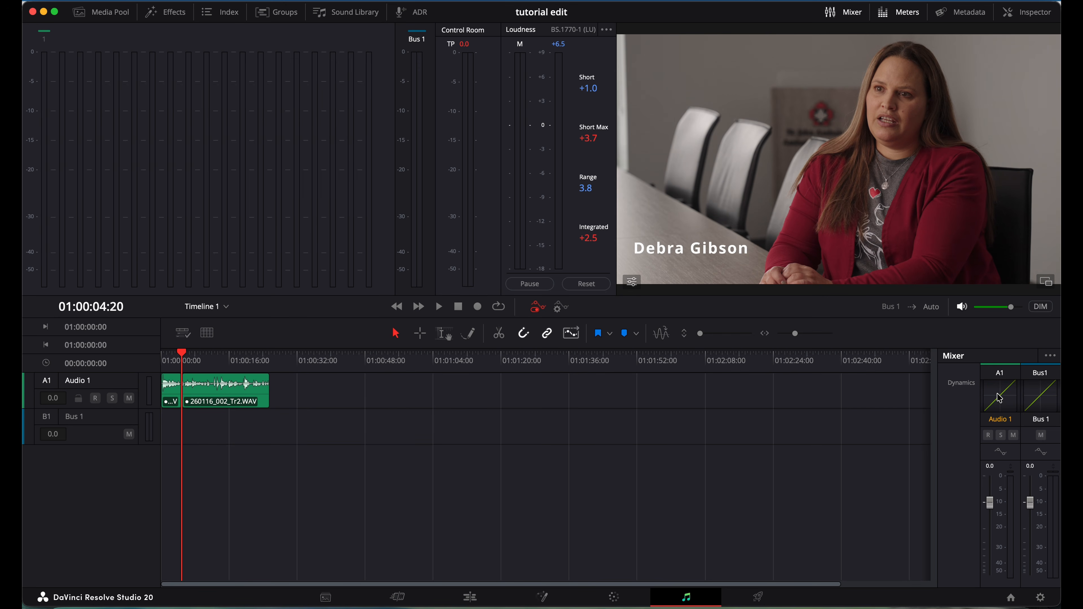
scroll(999, 398, down, 2)
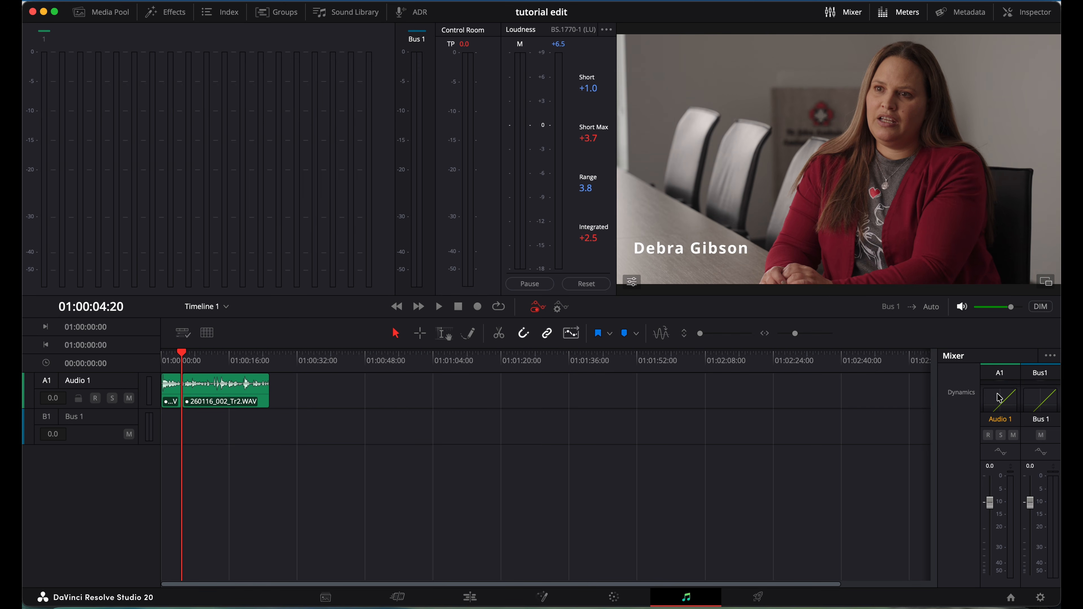
scroll(999, 397, down, 2)
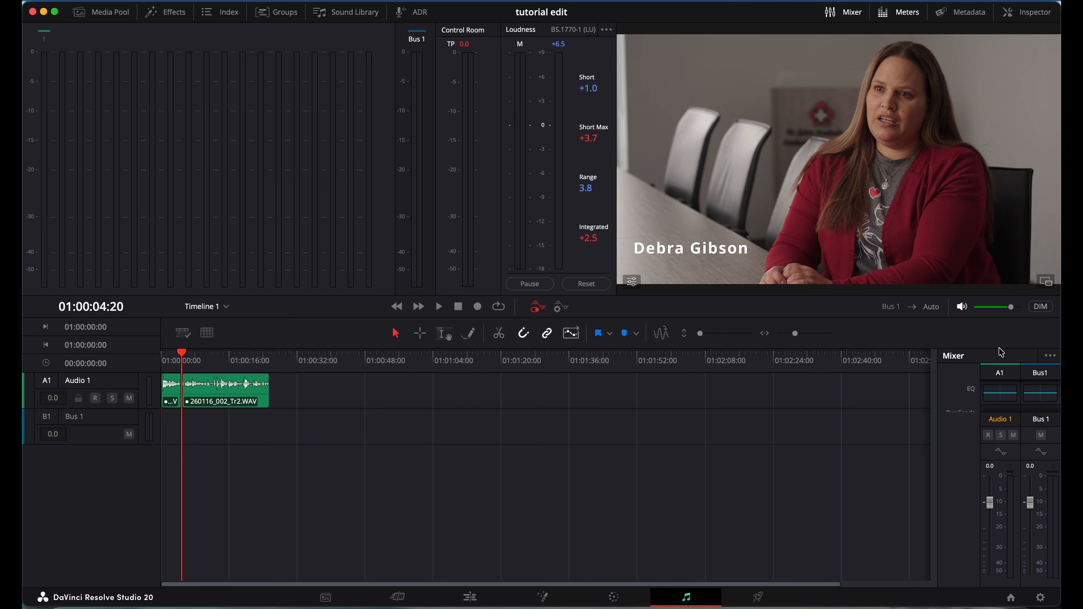
drag(911, 316, 901, 256)
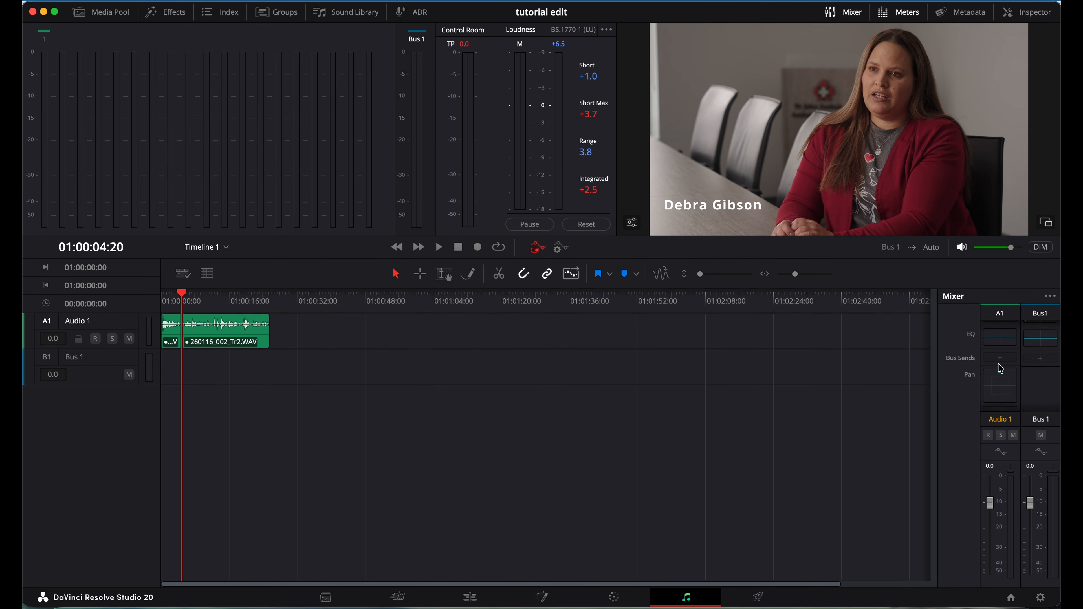
scroll(1001, 367, up, 3)
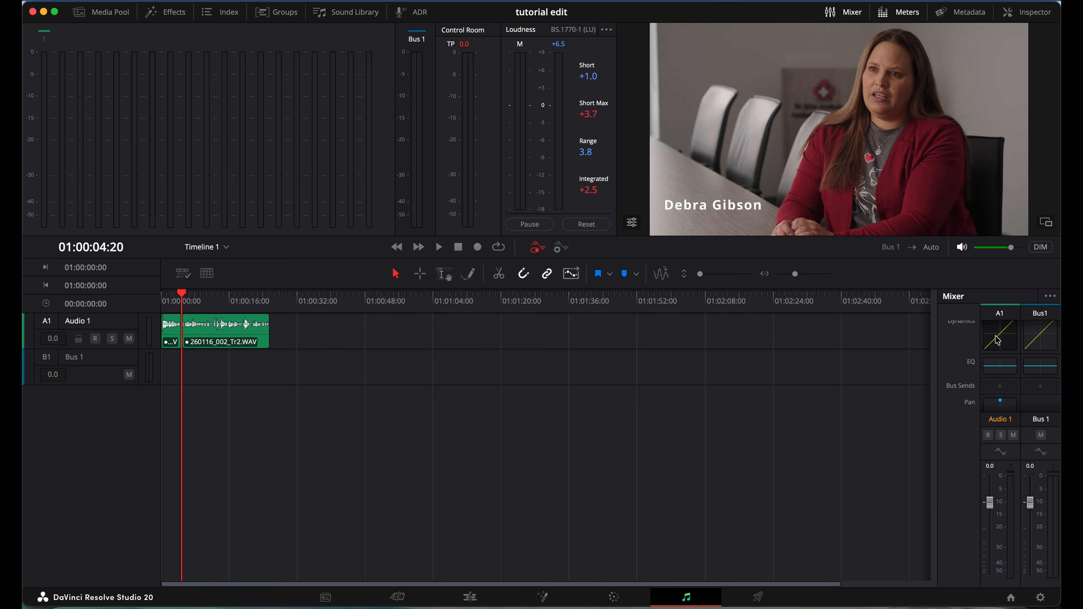
Apply the Dialog - Compression preset (-23.1 threshold, 2.5:1 ratio) to Audio 1 and play to preview it.
click(997, 340)
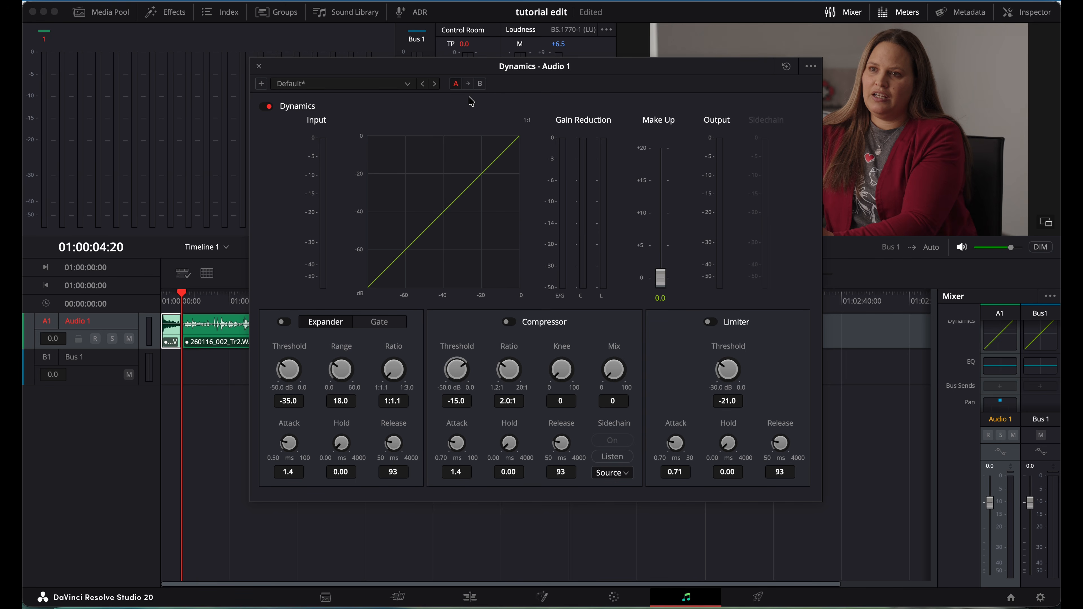
click(384, 85)
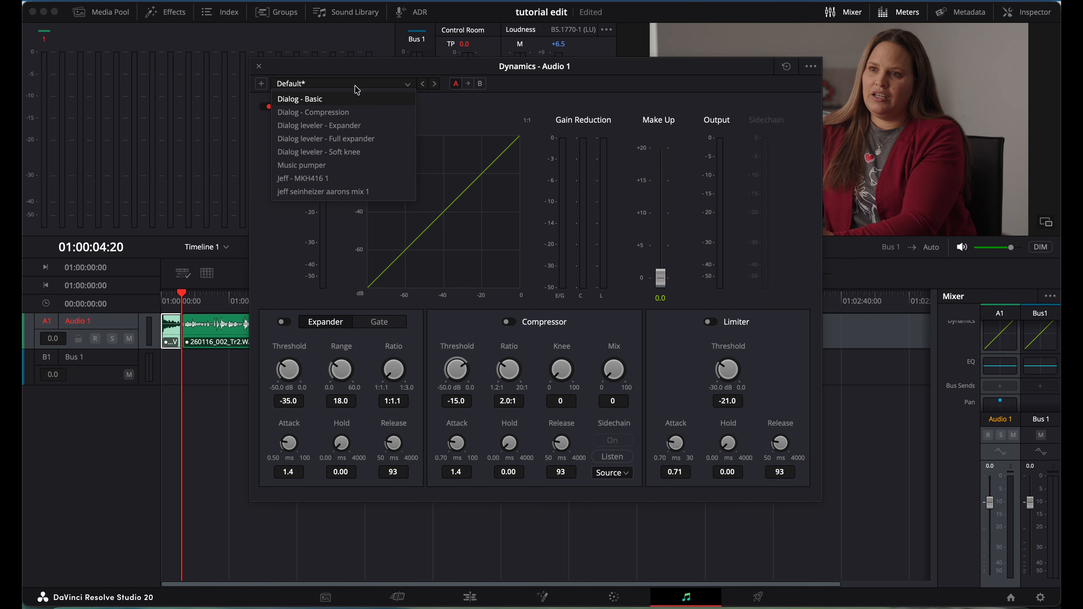
click(365, 85)
click(365, 86)
click(339, 113)
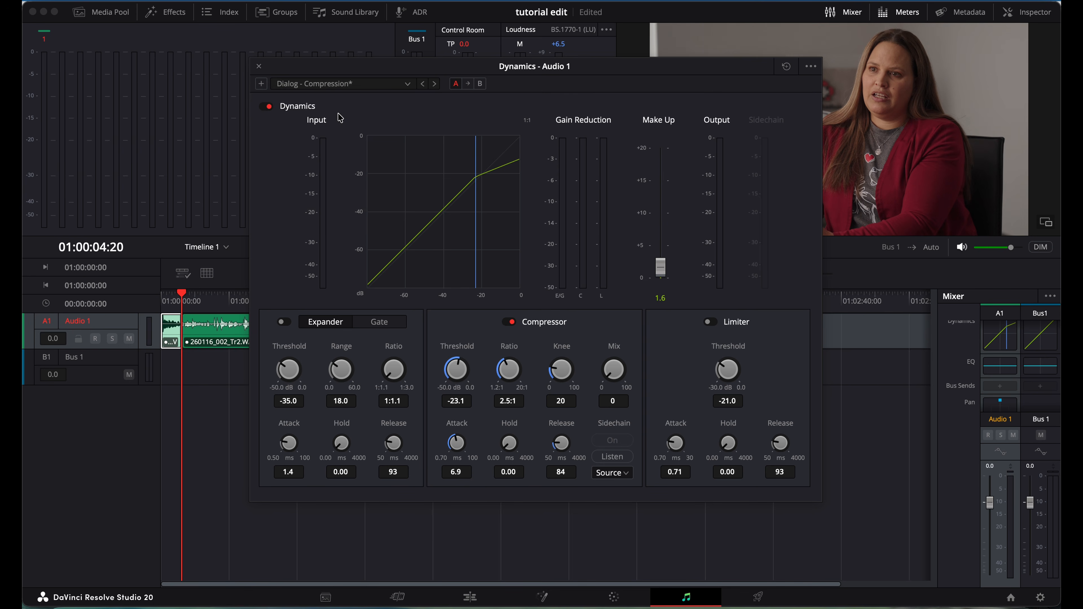
key(space)
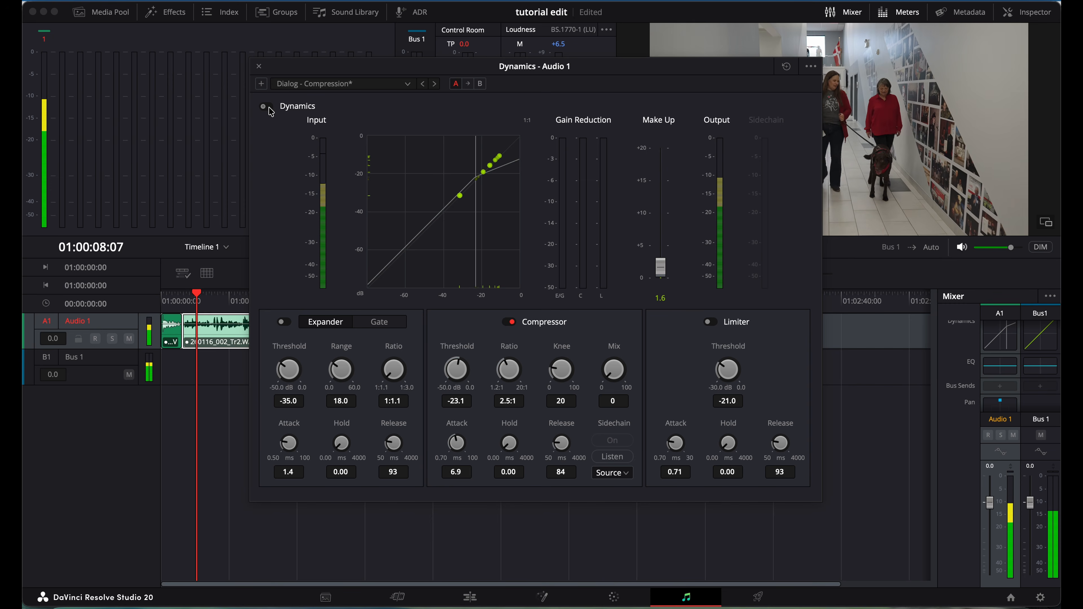
key(space)
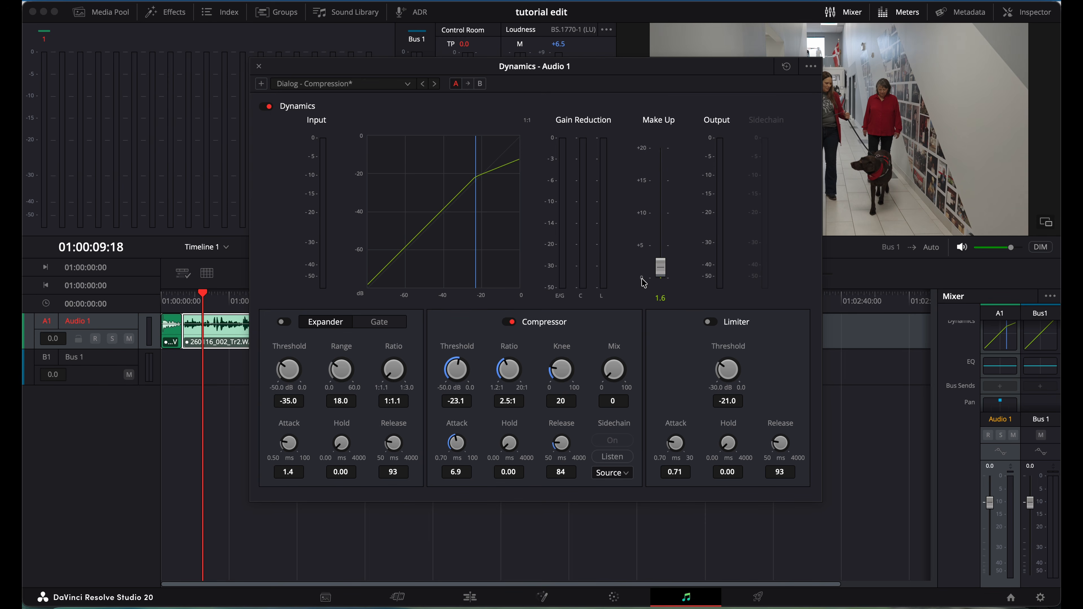
click(357, 85)
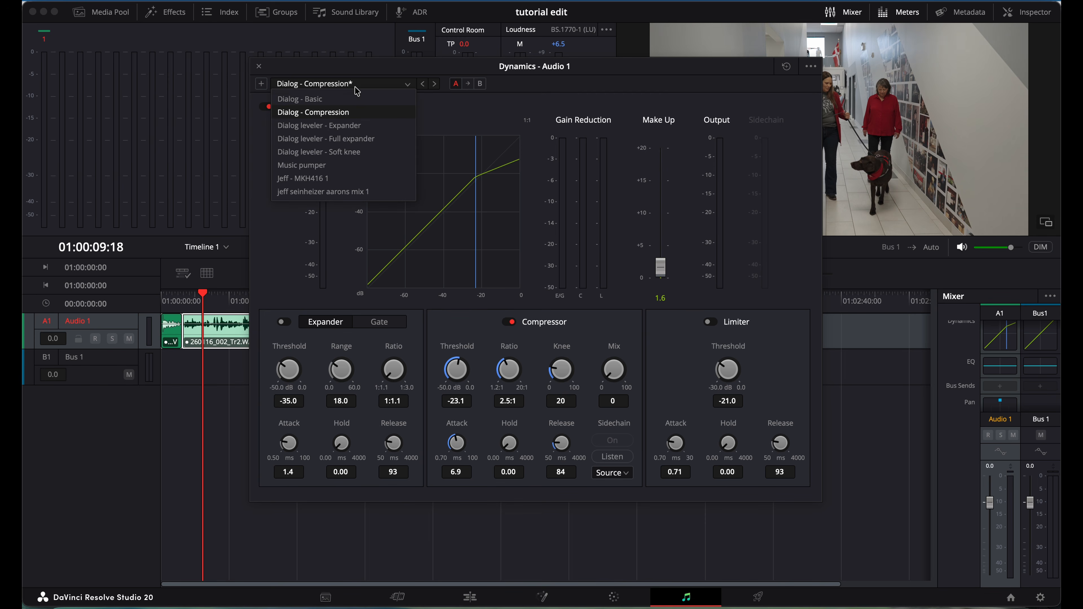
Reapply Dialog - Compression and raise Audio 1's compressor make-up gain to about 3 dB during playback.
click(332, 111)
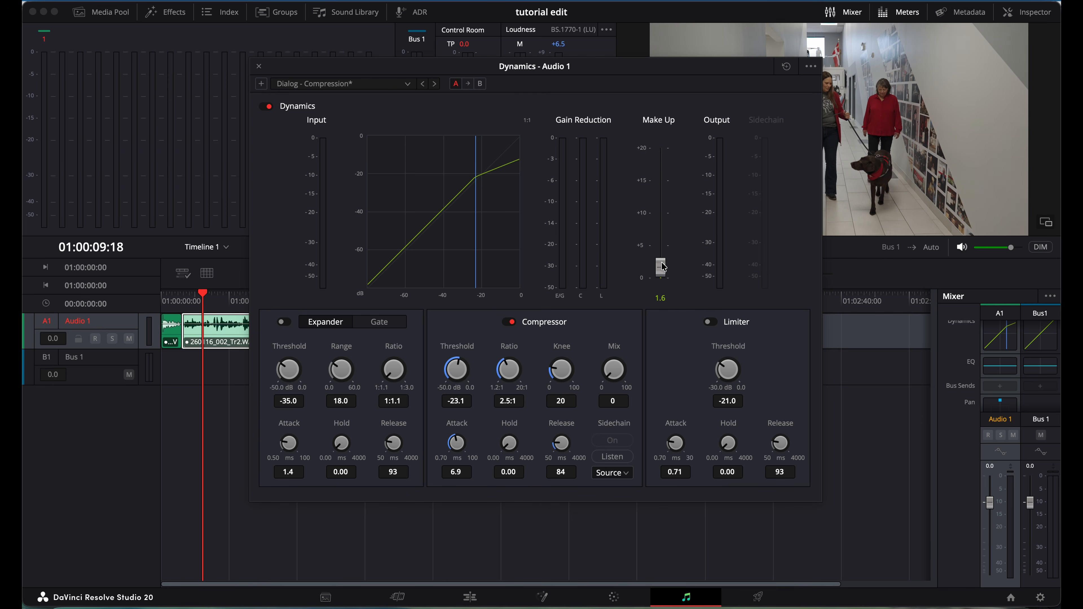
key(space)
drag(663, 268, 661, 256)
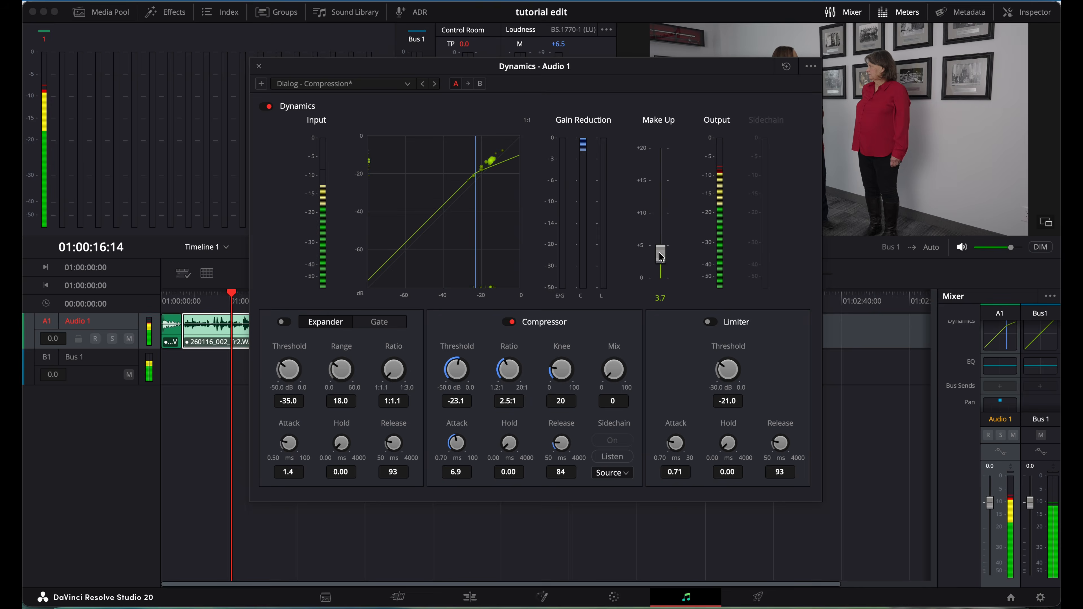
drag(660, 258, 661, 258)
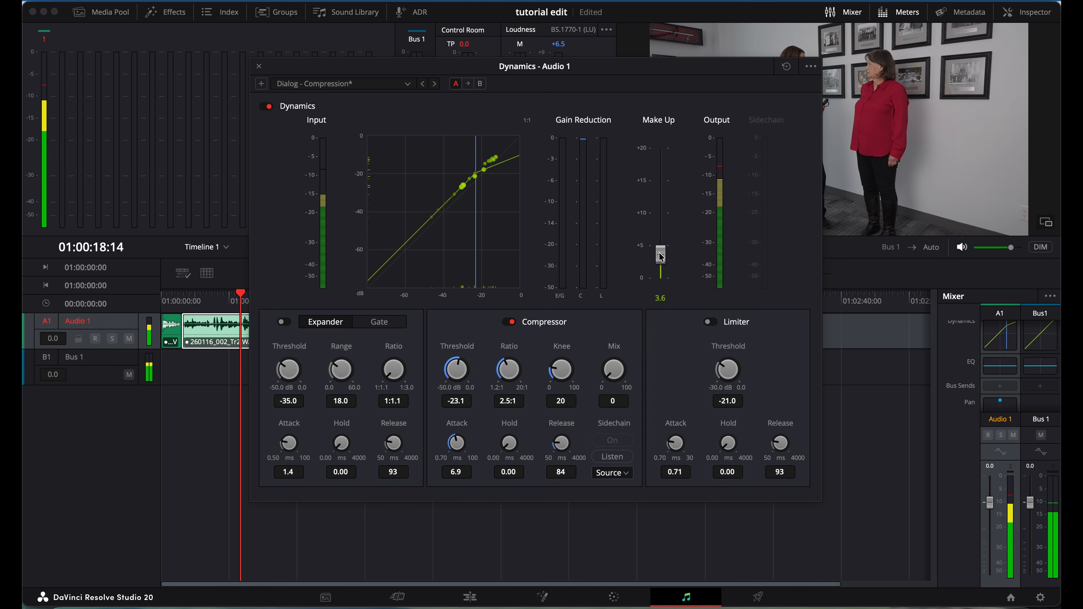
drag(661, 257, 661, 261)
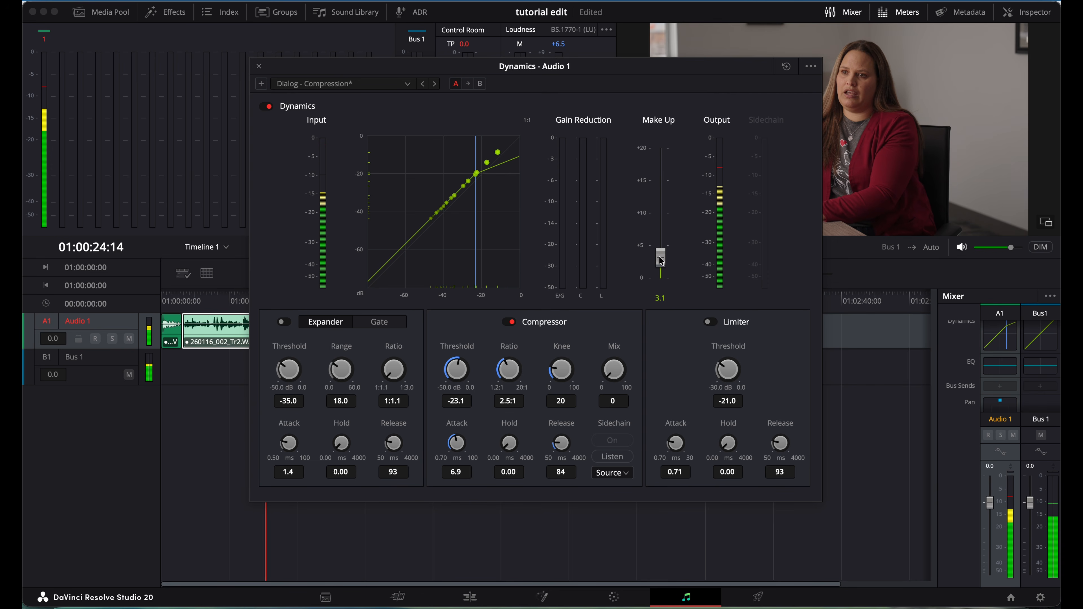
key(space)
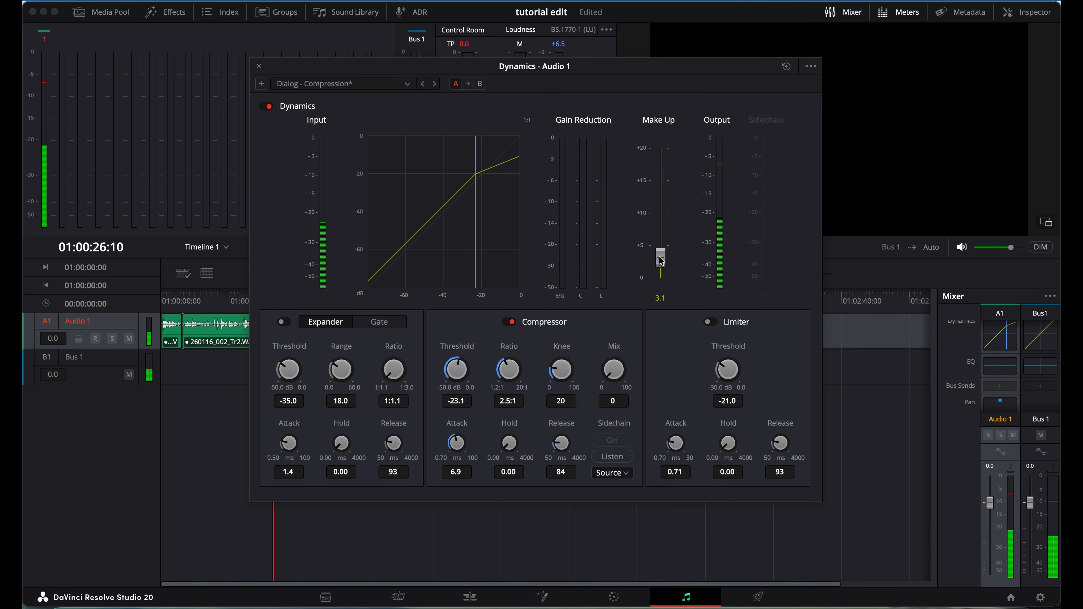
click(259, 66)
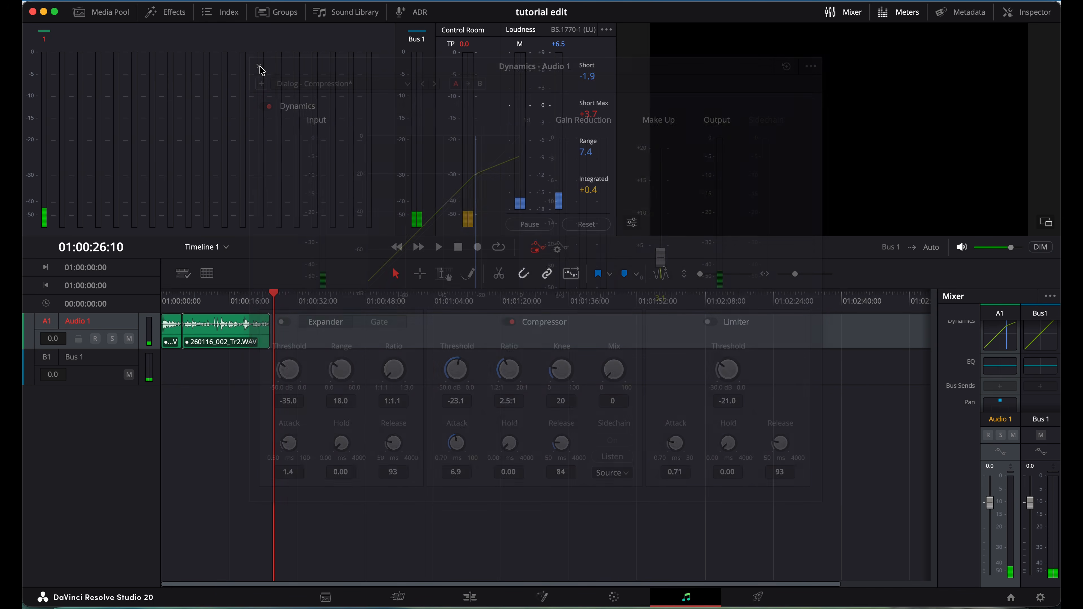
Apply the Dialog - Female lav mic fixer preset to Audio 1's equalizer.
double_click(1000, 366)
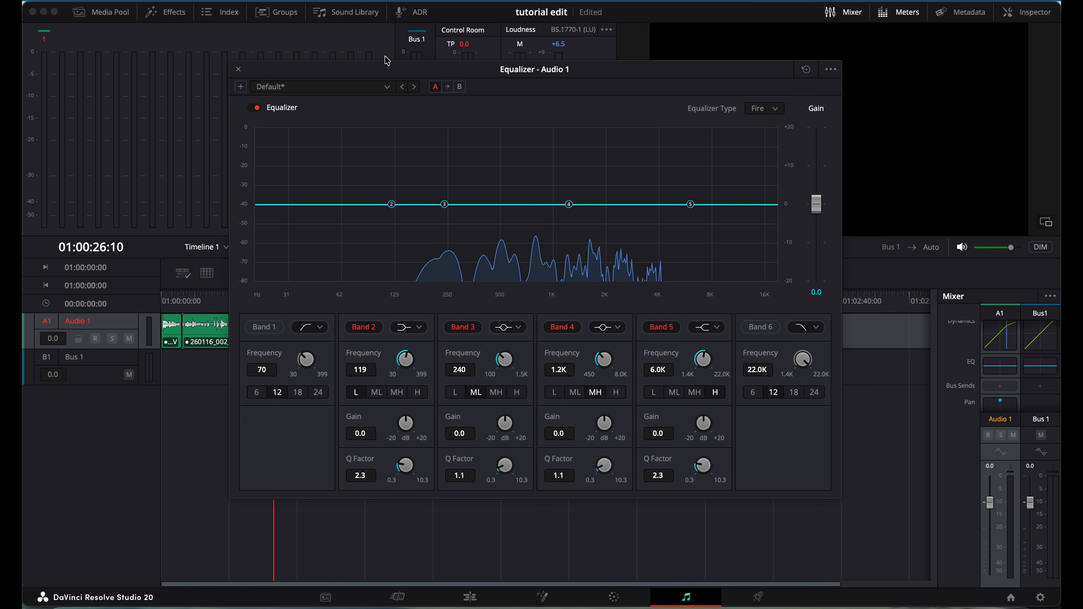
click(339, 87)
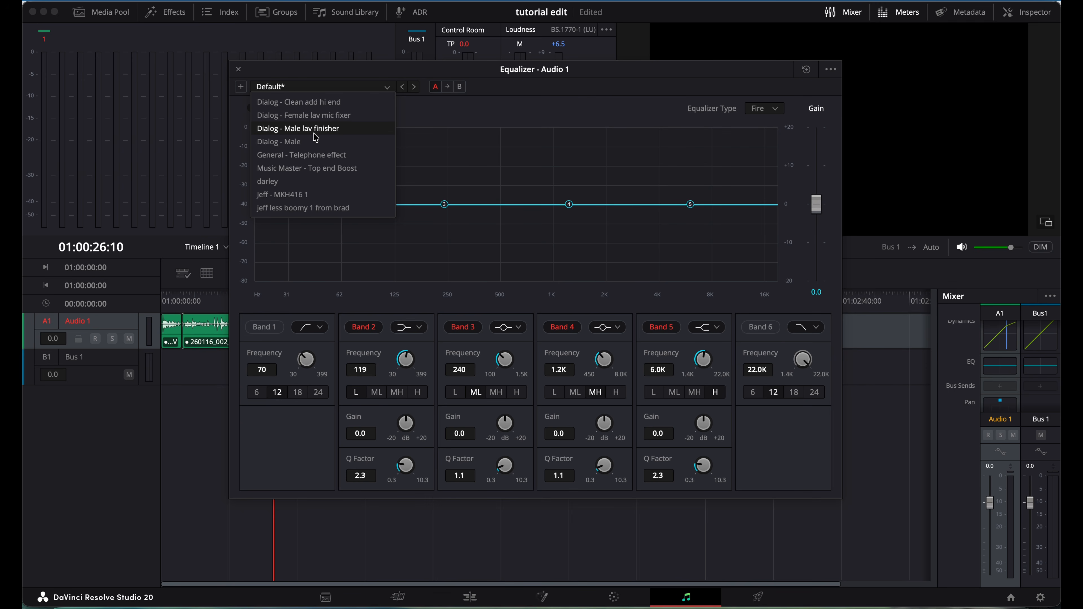
click(333, 120)
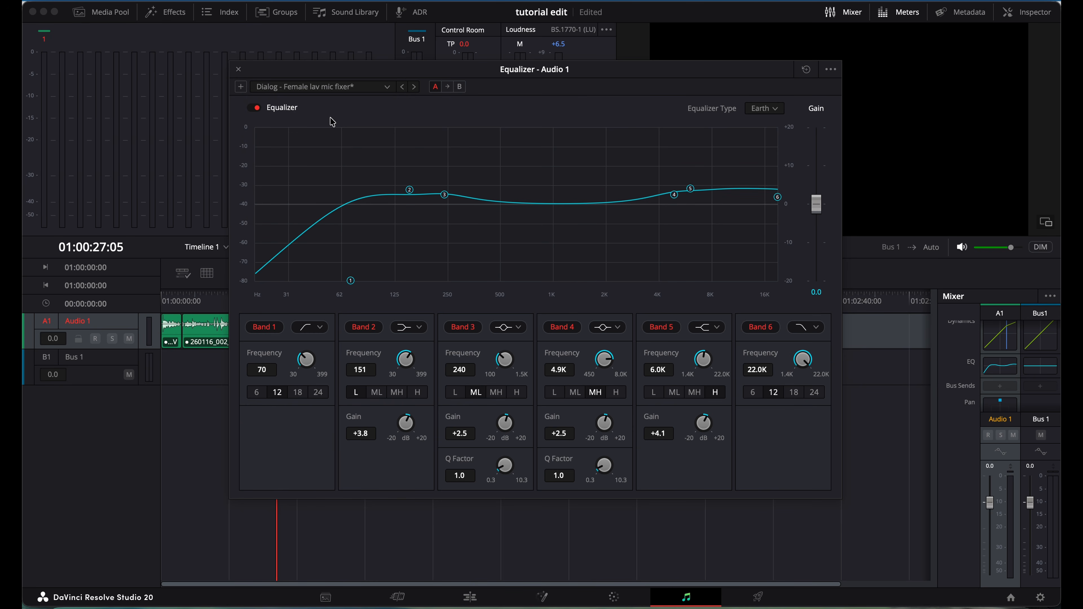
Play the timeline and compare the EQ bypassed versus enabled, leaving it on.
click(184, 299)
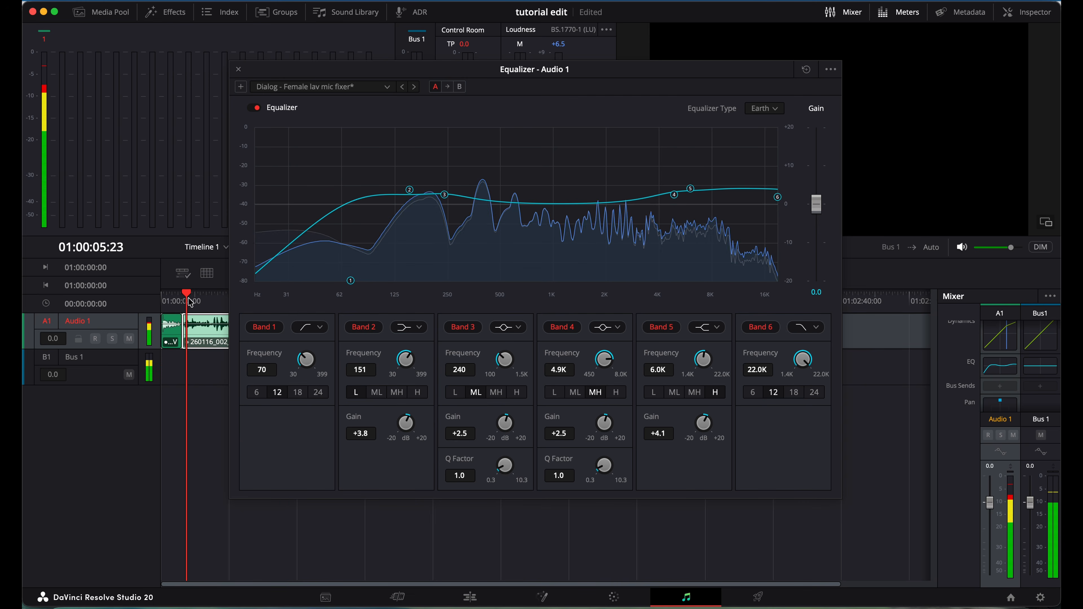
click(255, 108)
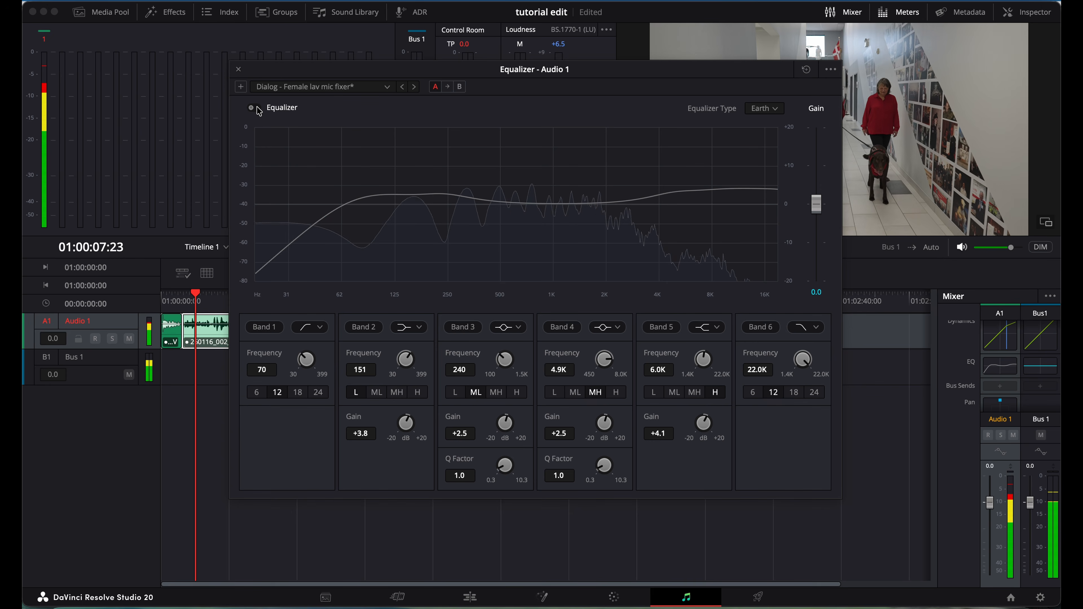
click(258, 109)
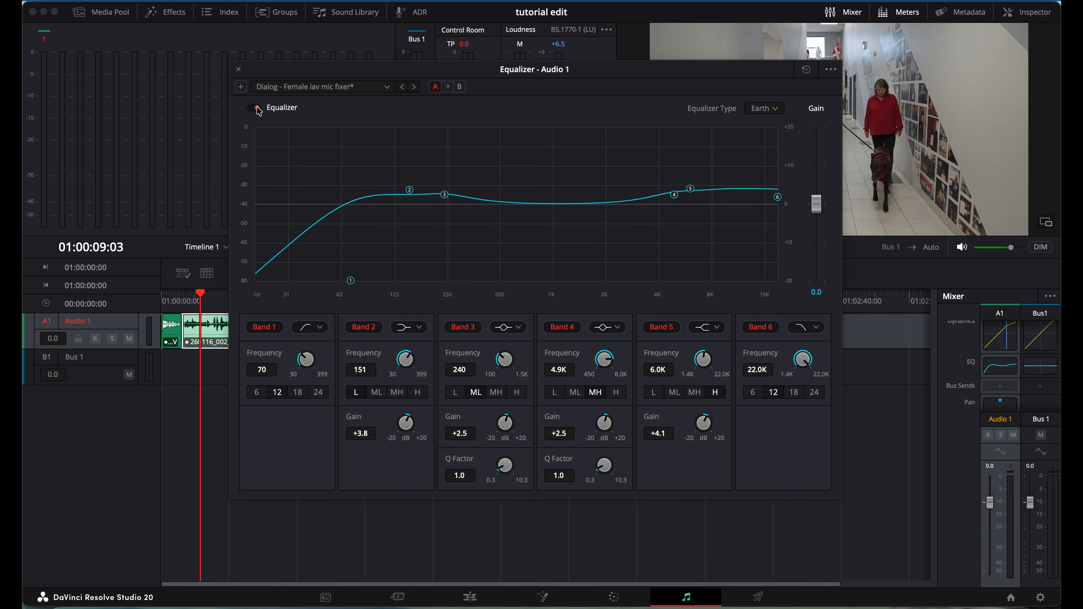
click(255, 109)
key(space)
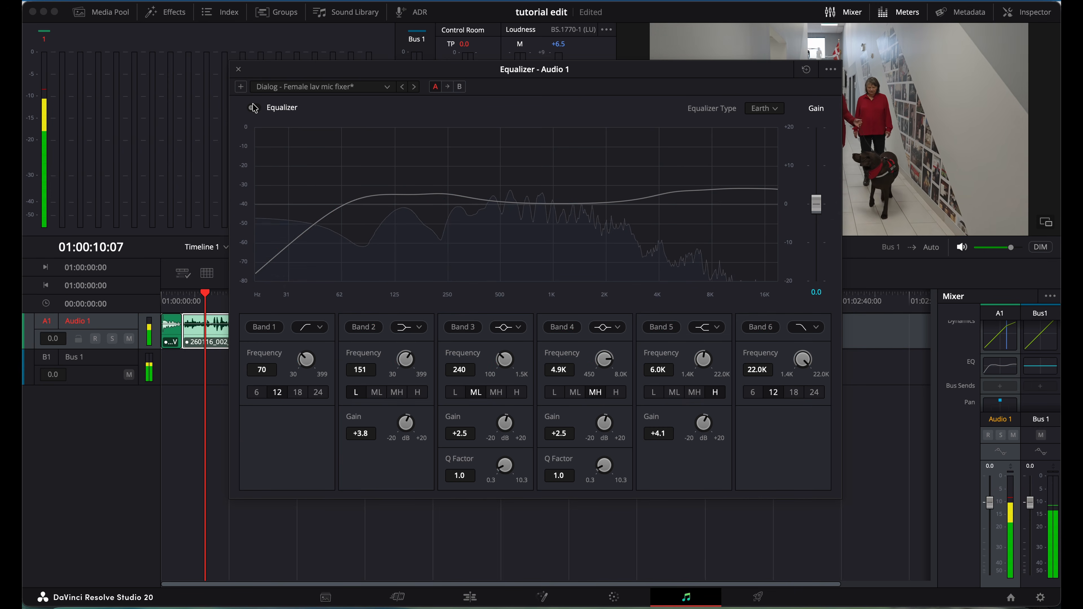
click(258, 109)
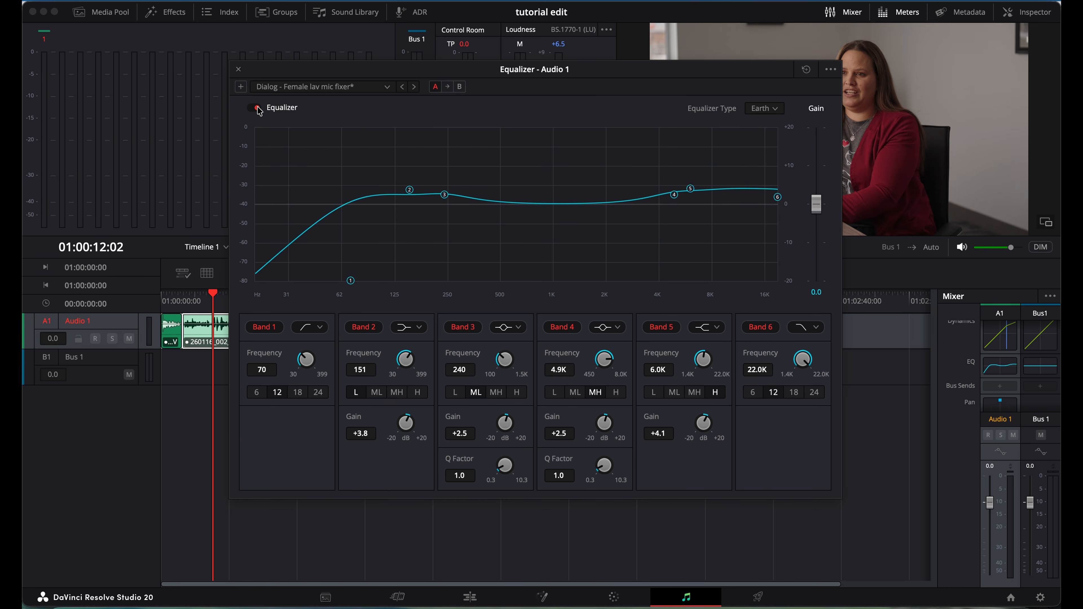
Close the EQ preset list unchanged and close the equalizer settings.
click(340, 88)
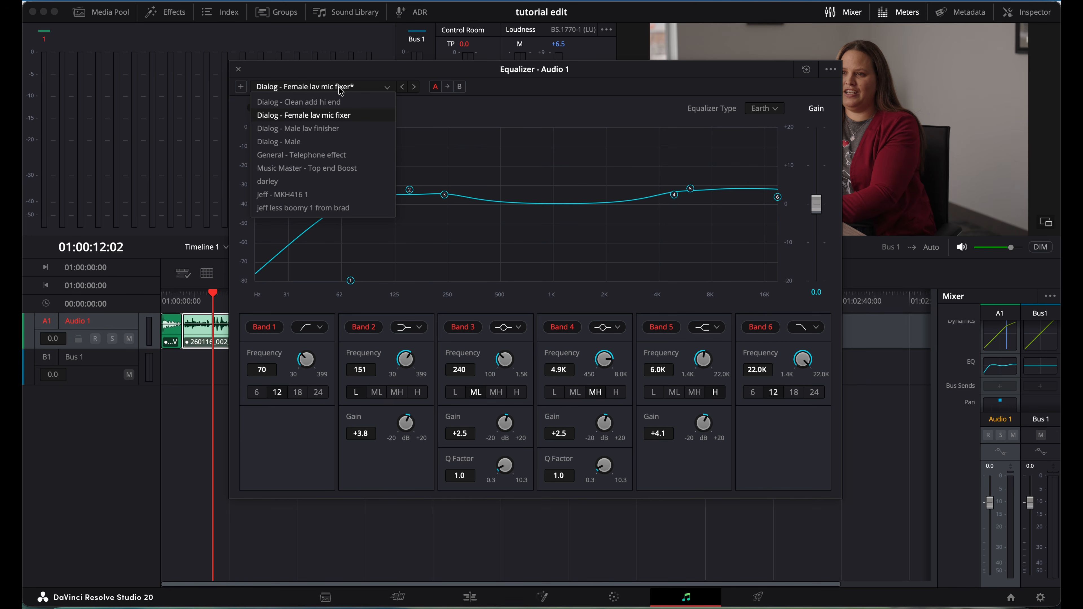
click(338, 89)
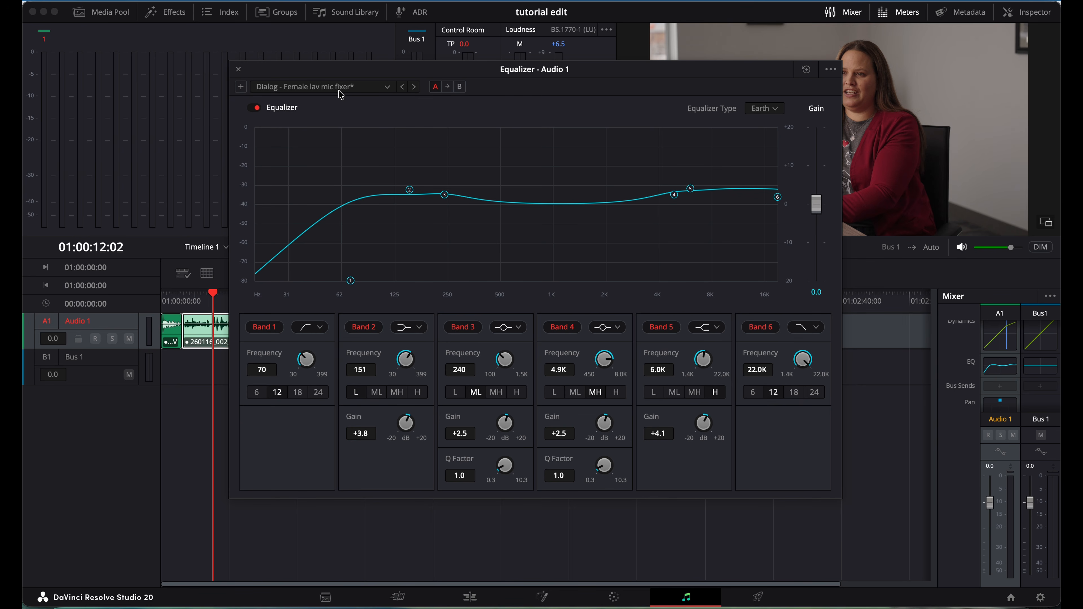
click(239, 69)
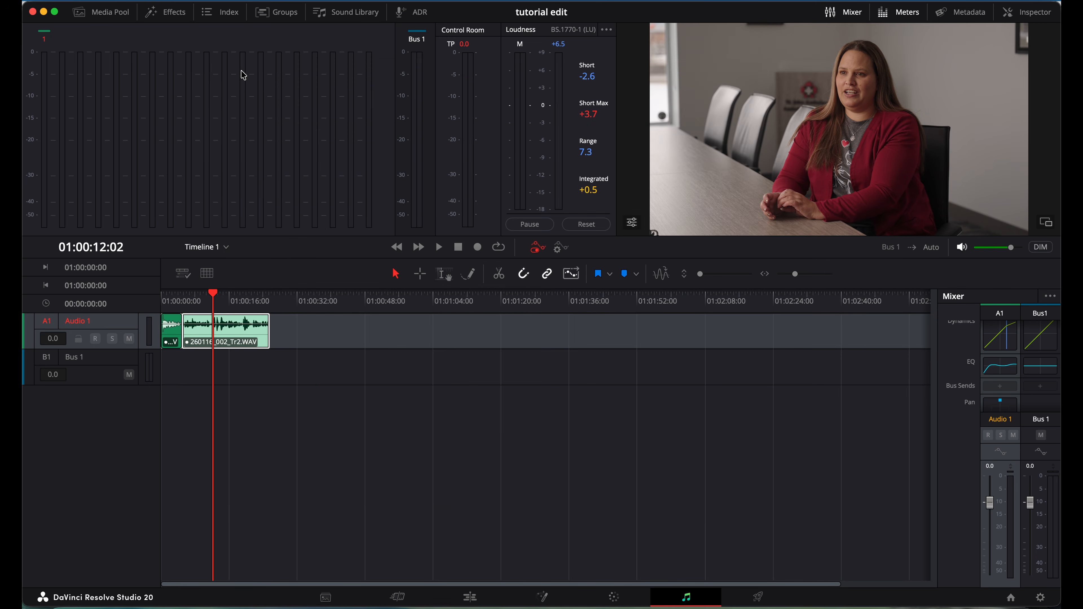
Play the mix briefly from about 8 seconds, then switch to the Edit page.
click(196, 299)
key(space)
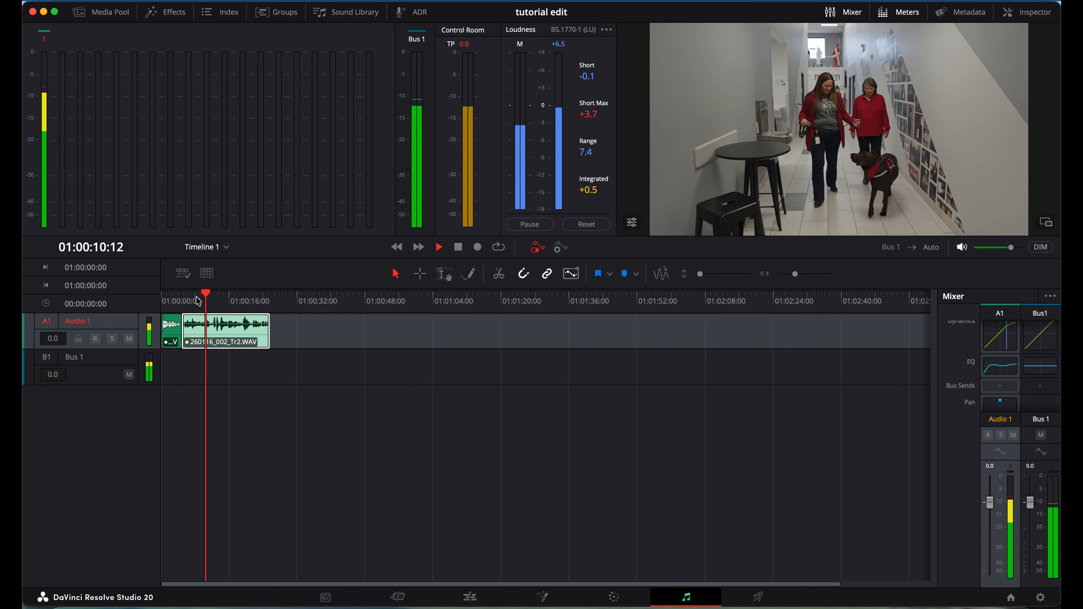
key(space)
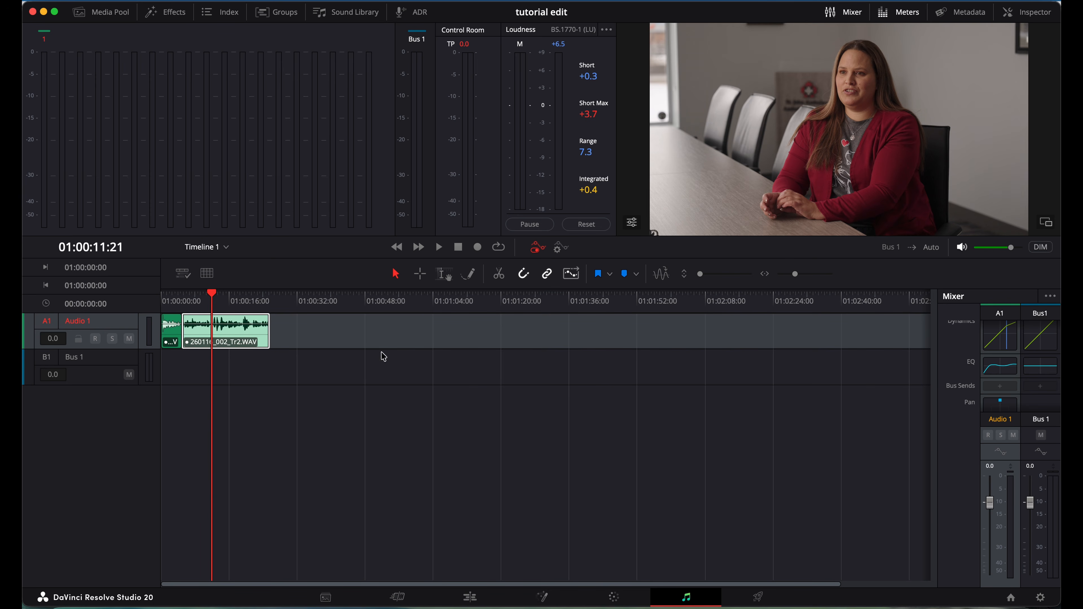
click(470, 598)
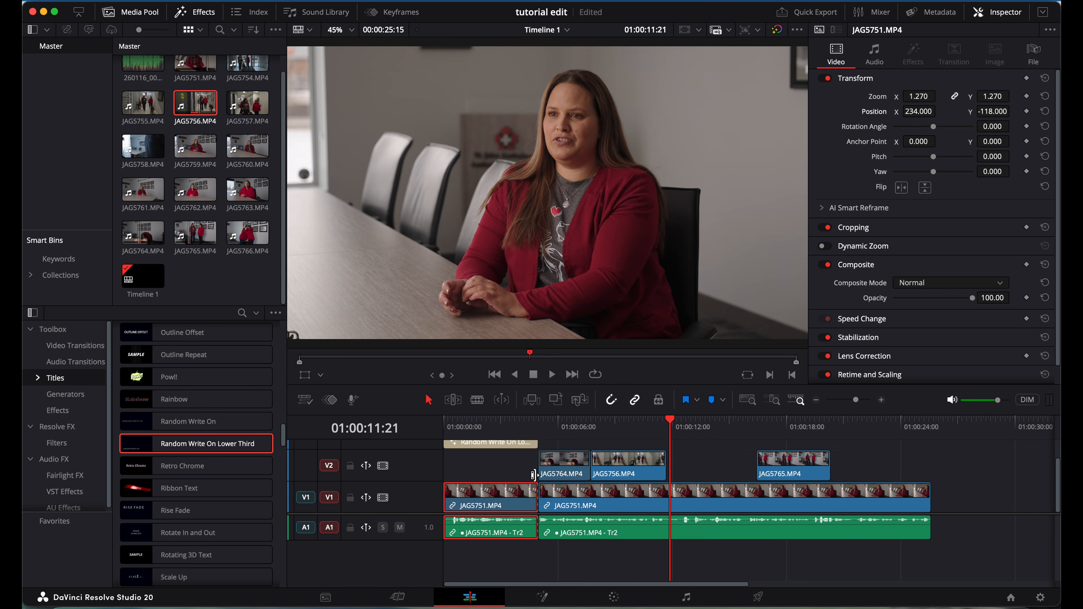
Preview the JAG5751 interview audio and enable AI Voice Isolation at amount 100 in the Inspector.
click(495, 420)
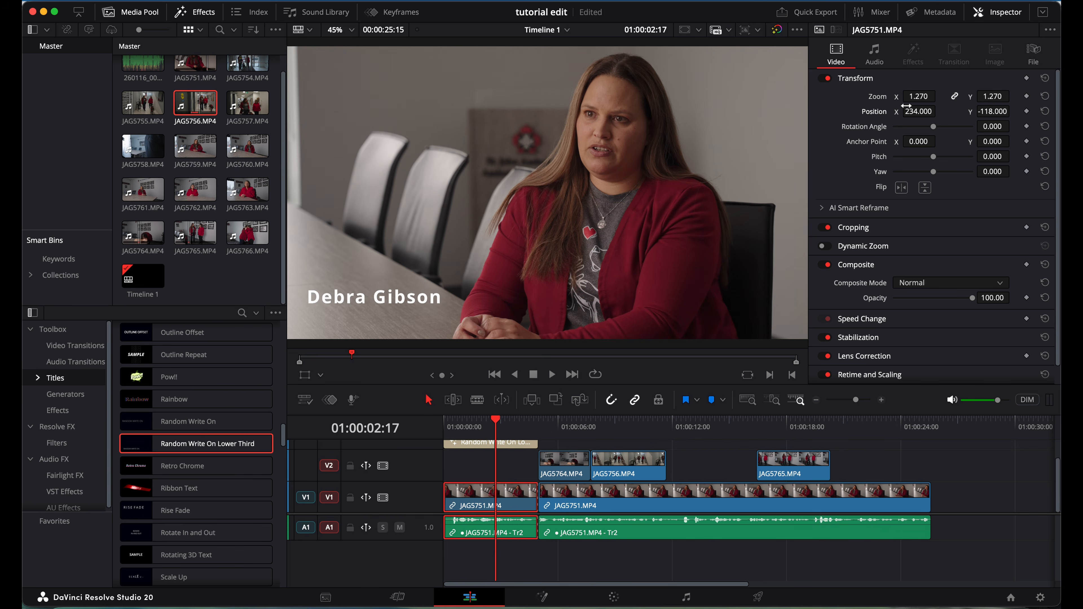
click(874, 53)
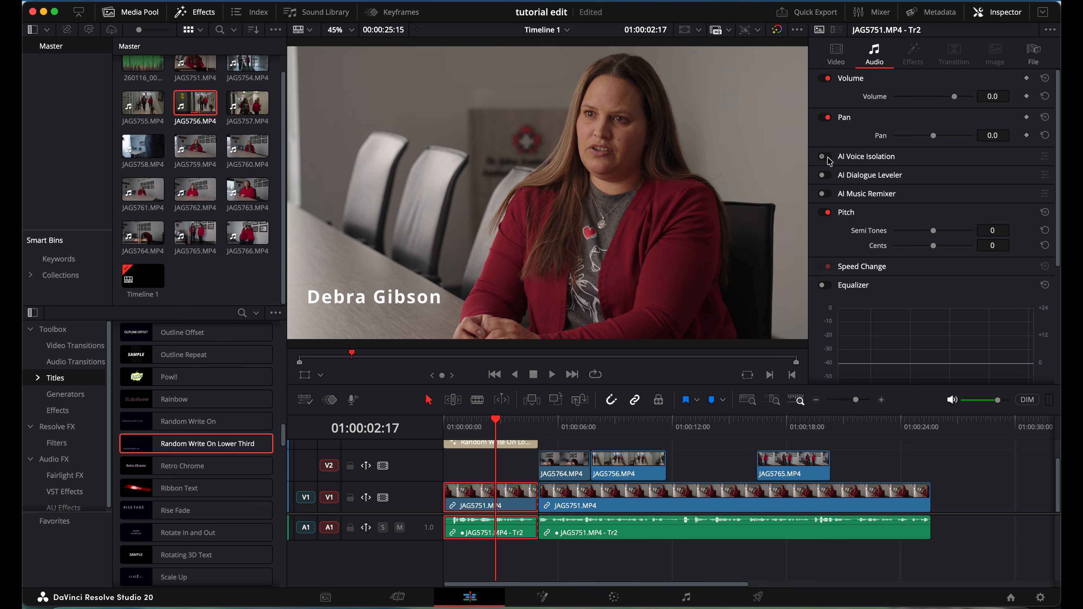
click(472, 422)
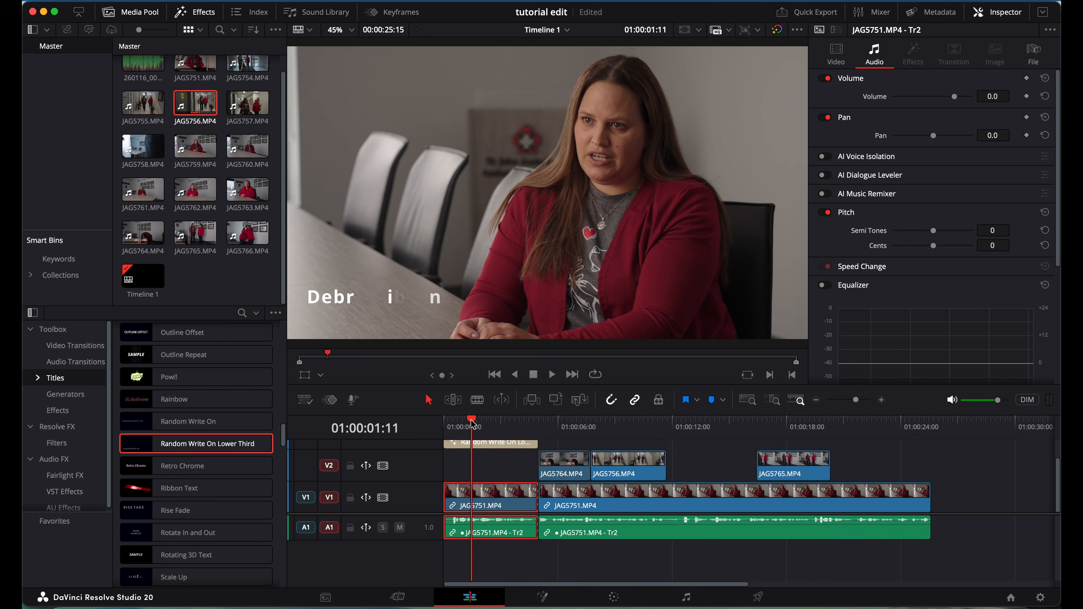
key(space)
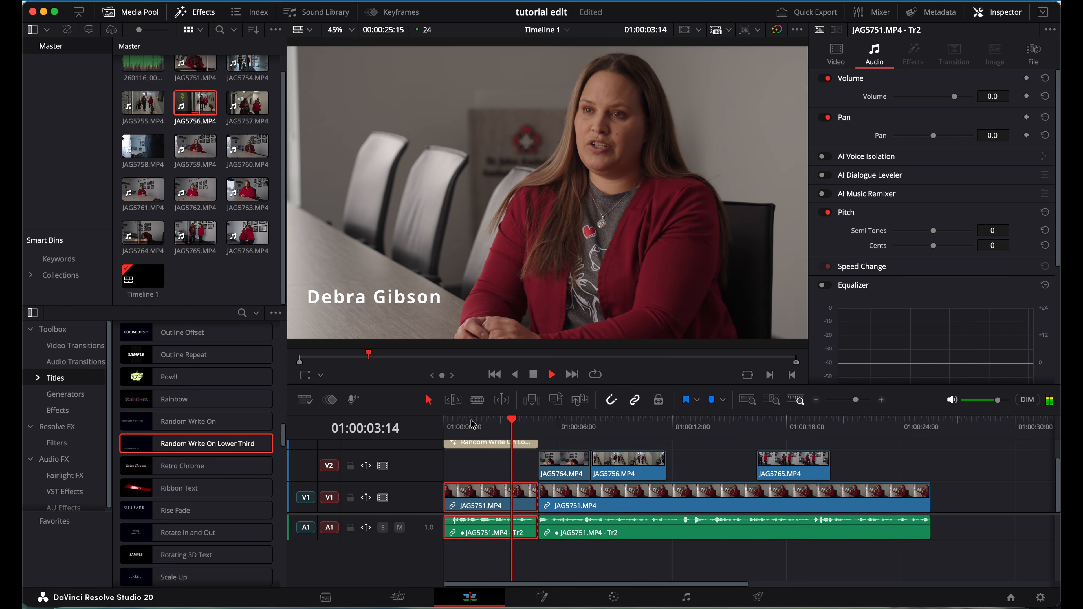
key(space)
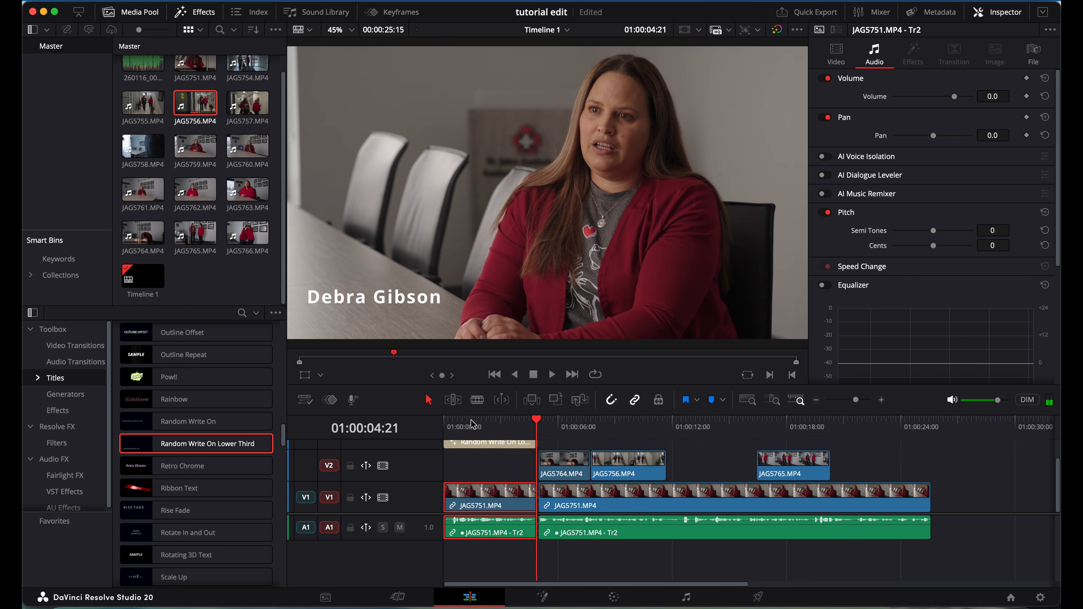
click(826, 159)
click(453, 427)
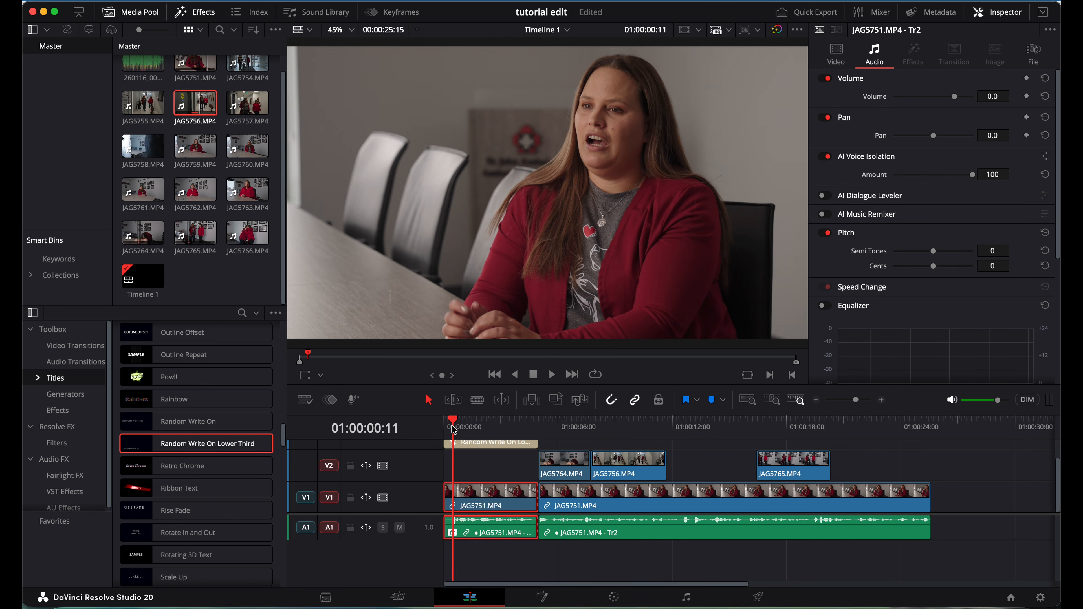
Compare AI Voice Isolation on and off for the first clip, then lower its amount to 65.
key(space)
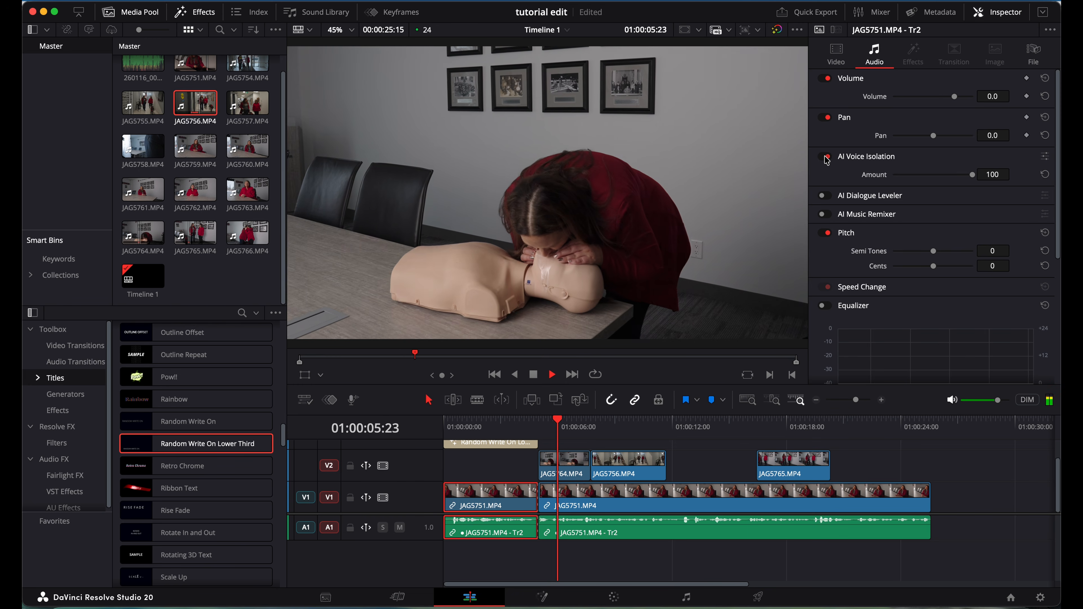
click(826, 157)
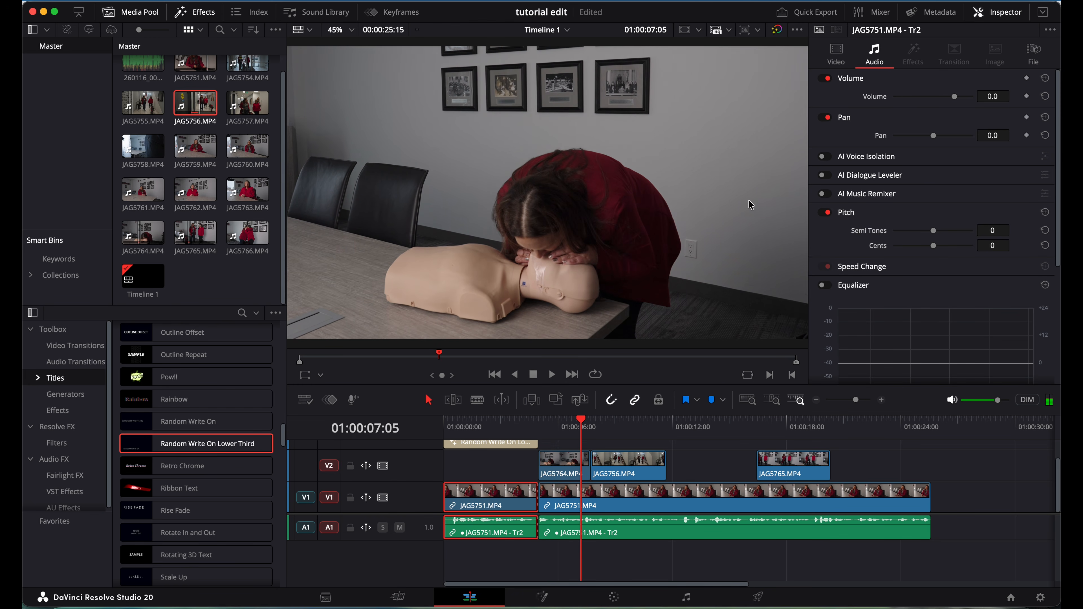
click(506, 425)
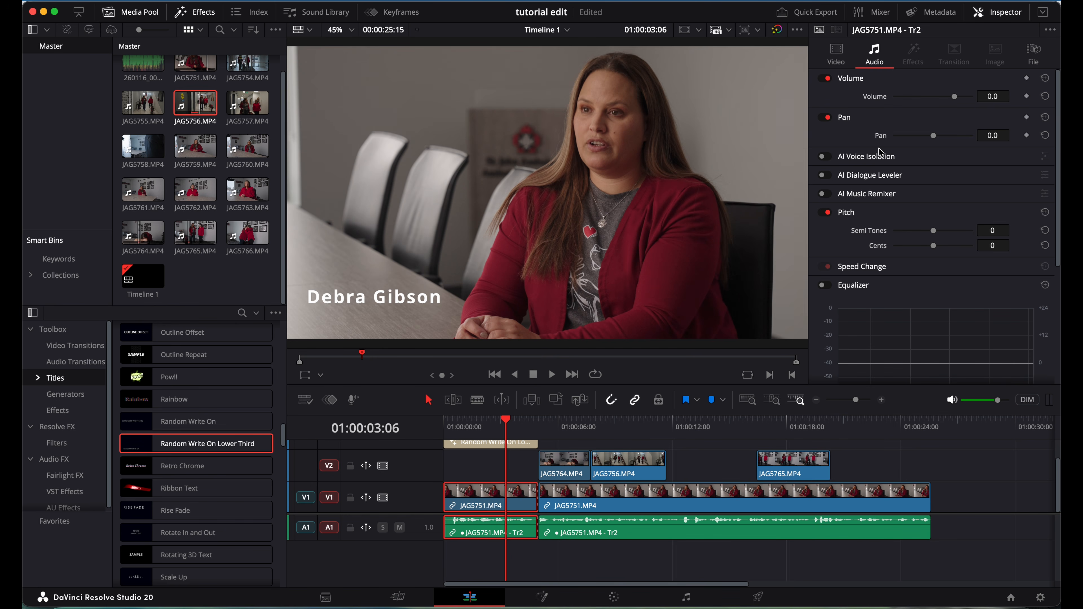
click(827, 157)
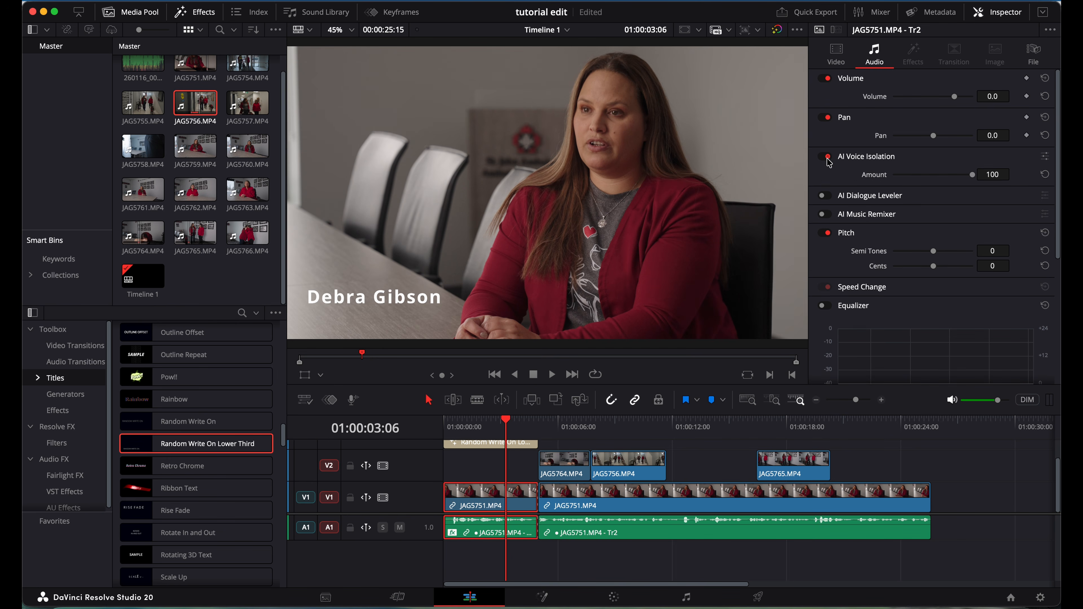
click(466, 430)
key(space)
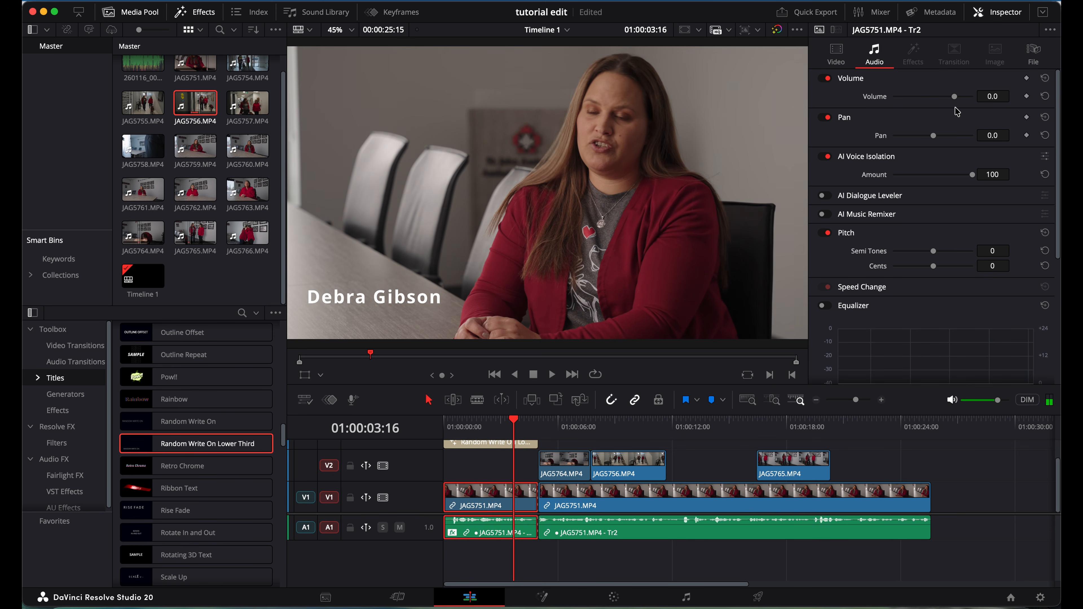
click(949, 176)
drag(948, 176, 944, 175)
click(489, 429)
key(space)
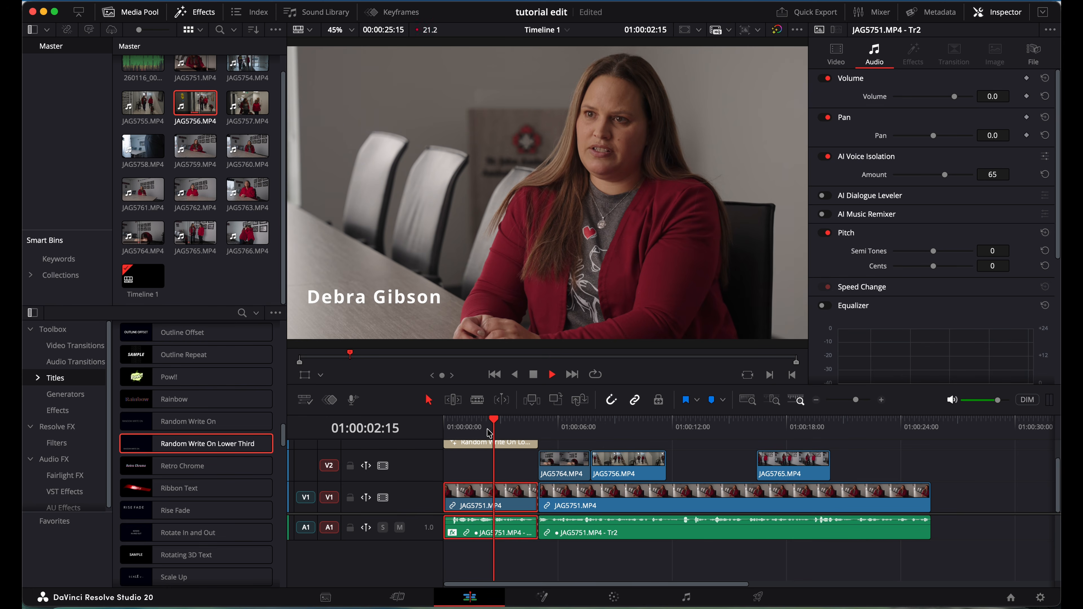
key(space)
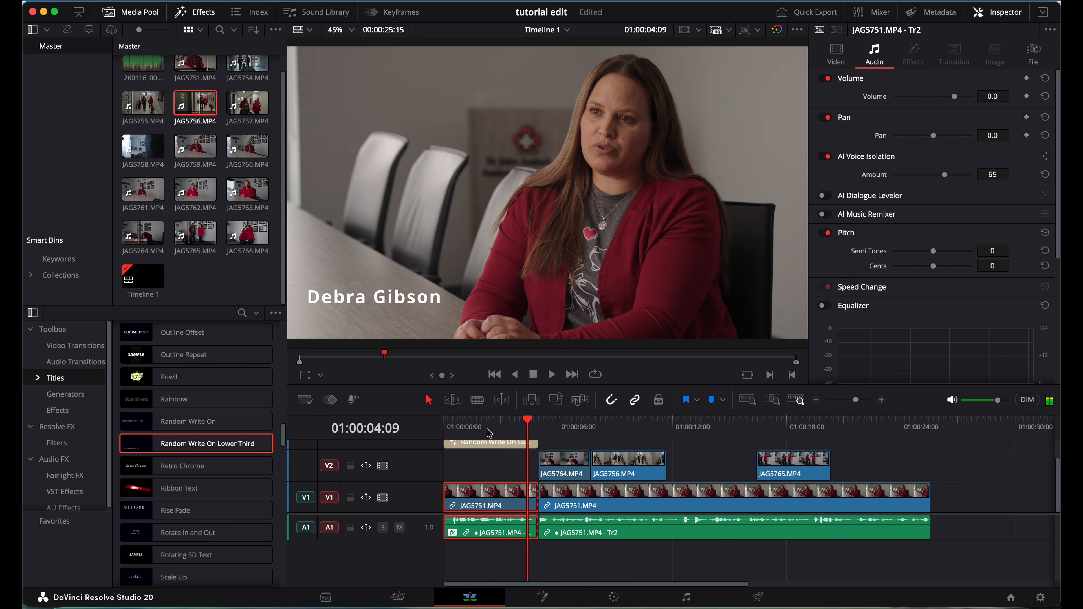
Enable AI Voice Isolation at amount 65 on the second JAG5751 interview clip and play it back.
click(564, 432)
click(585, 529)
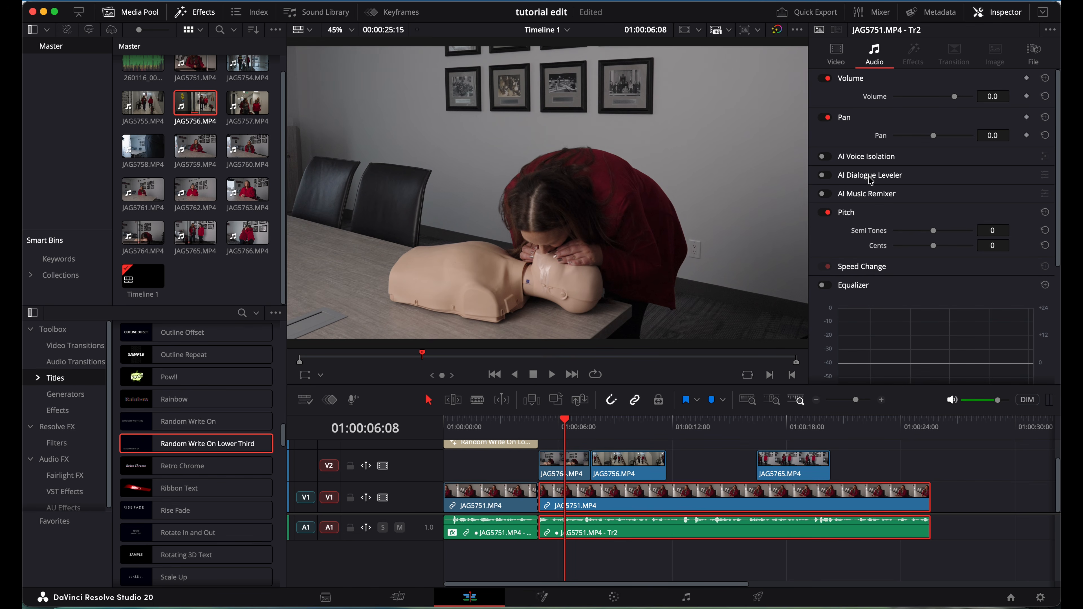
click(830, 158)
click(831, 158)
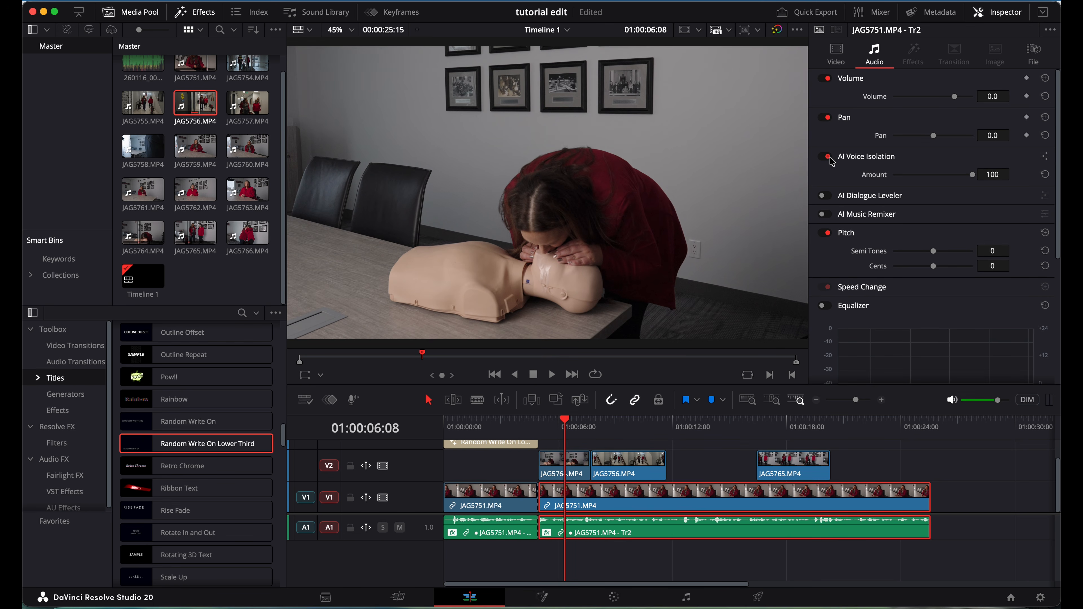
click(940, 175)
drag(941, 179, 946, 183)
key(space)
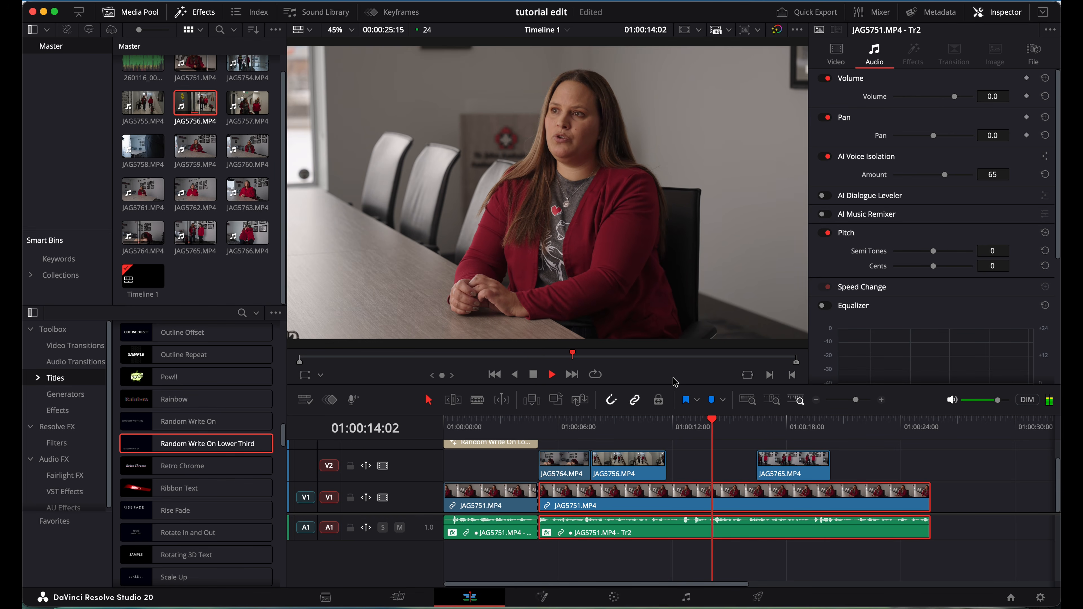
key(space)
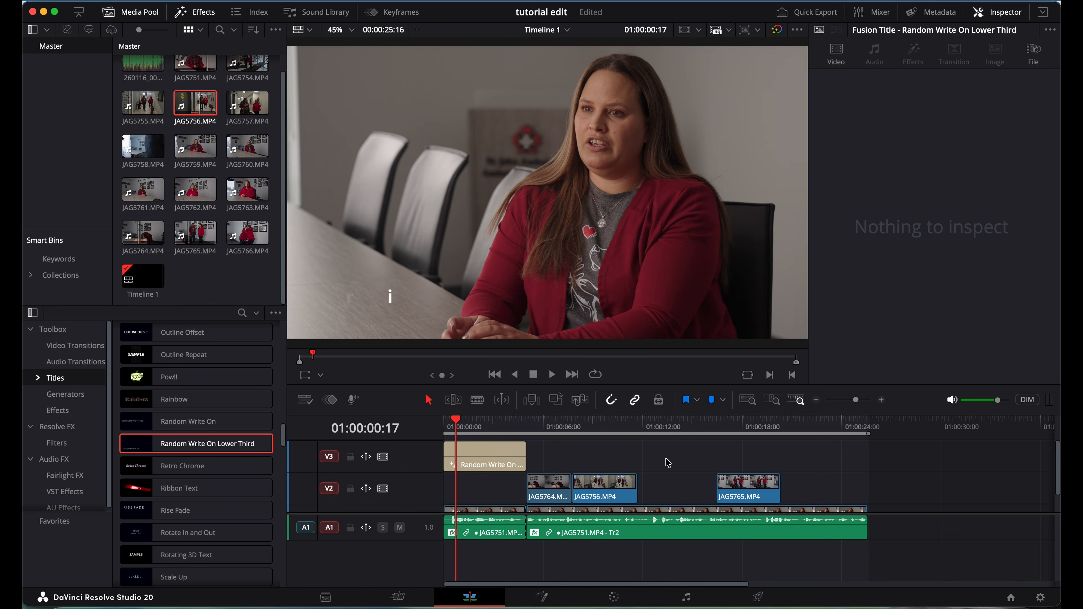
Scrub the playhead to where the full name title shows.
scroll(668, 463, down, 2)
scroll(668, 463, up, 2)
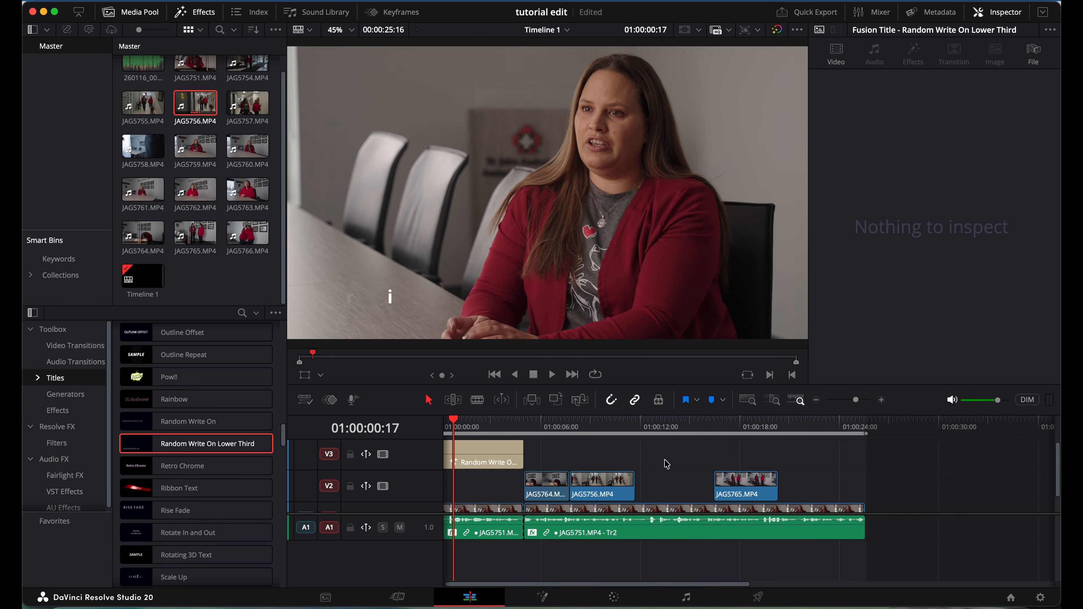
click(455, 425)
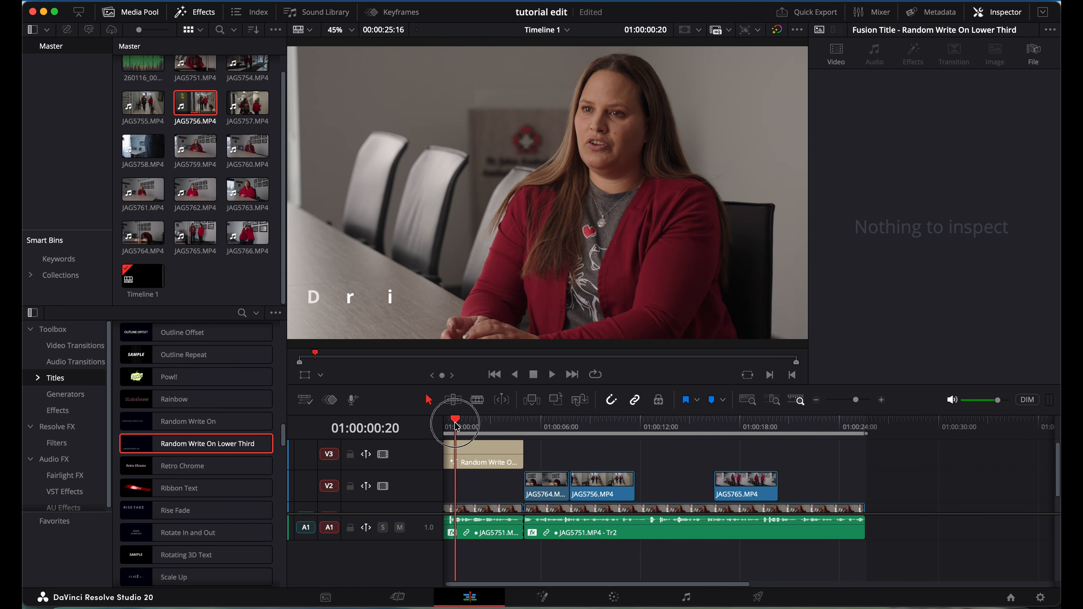
drag(456, 425, 486, 426)
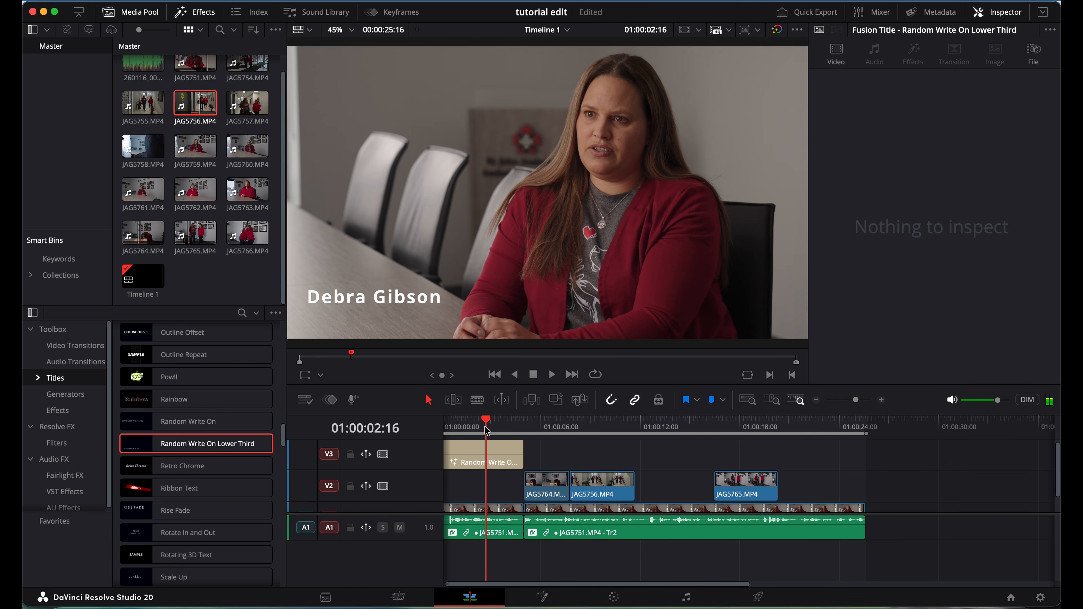
Generate subtitles via Timeline > AI Tools > Create Subtitles from Audio with default settings.
click(209, 1)
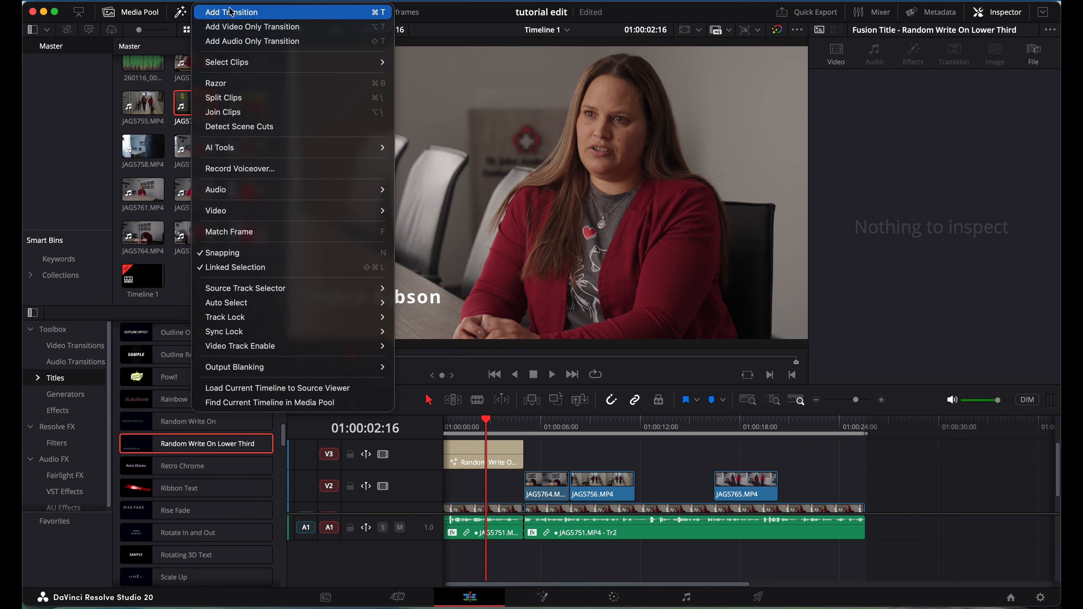
mouse_move(229, 153)
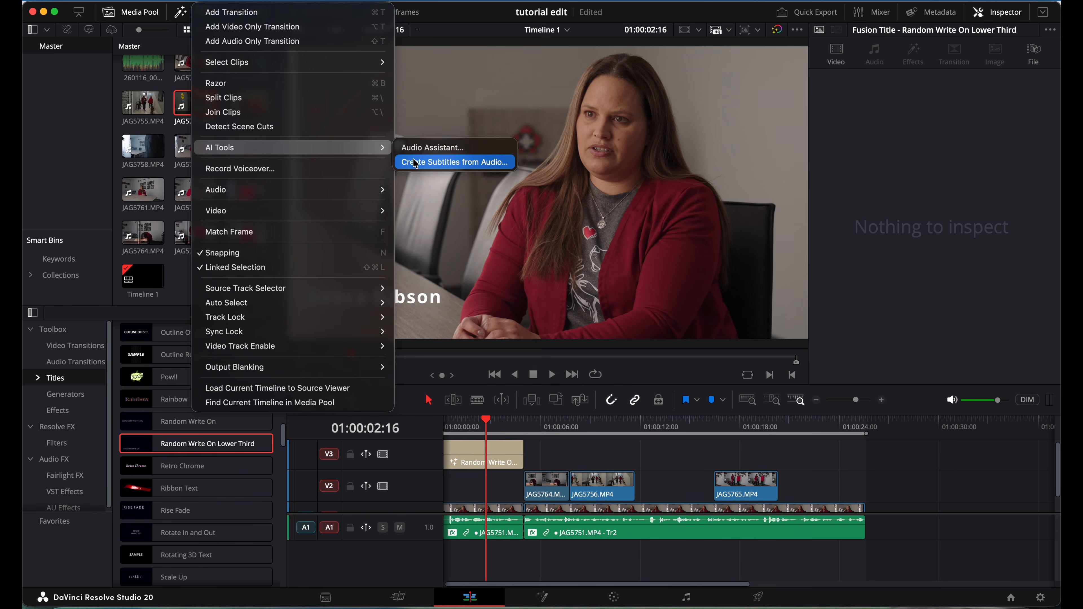
click(455, 162)
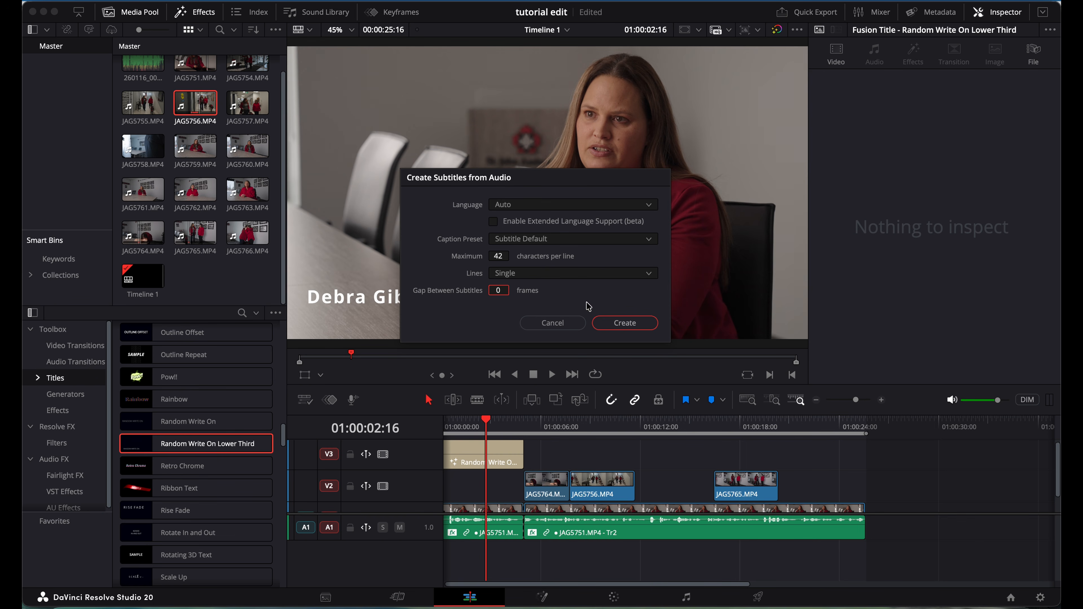
click(625, 323)
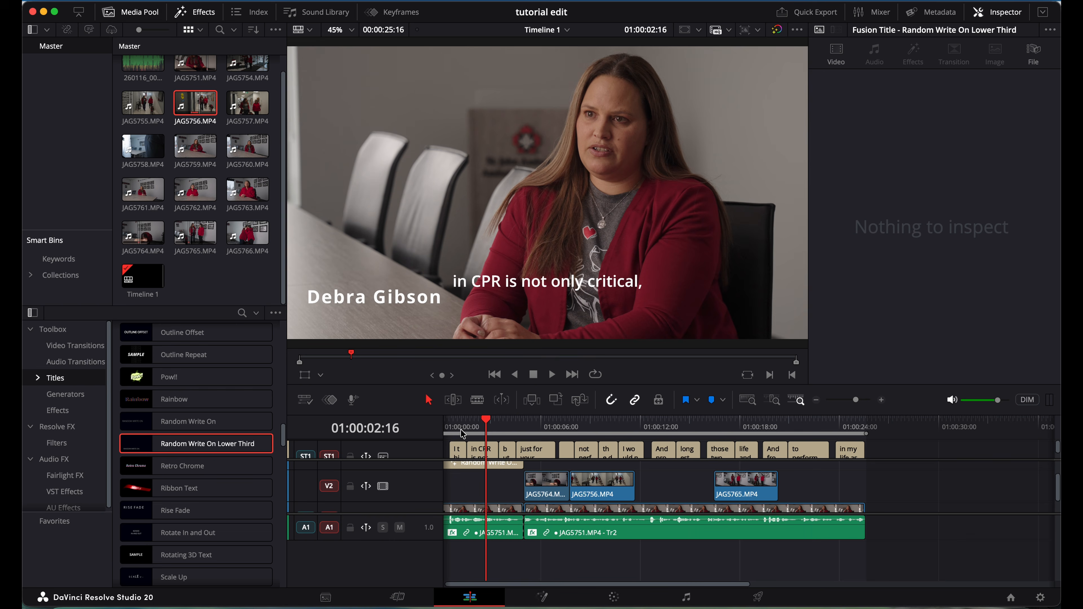
Play back the generated subtitles, then marquee-select all ST1 subtitle clips to show their shared style.
click(450, 425)
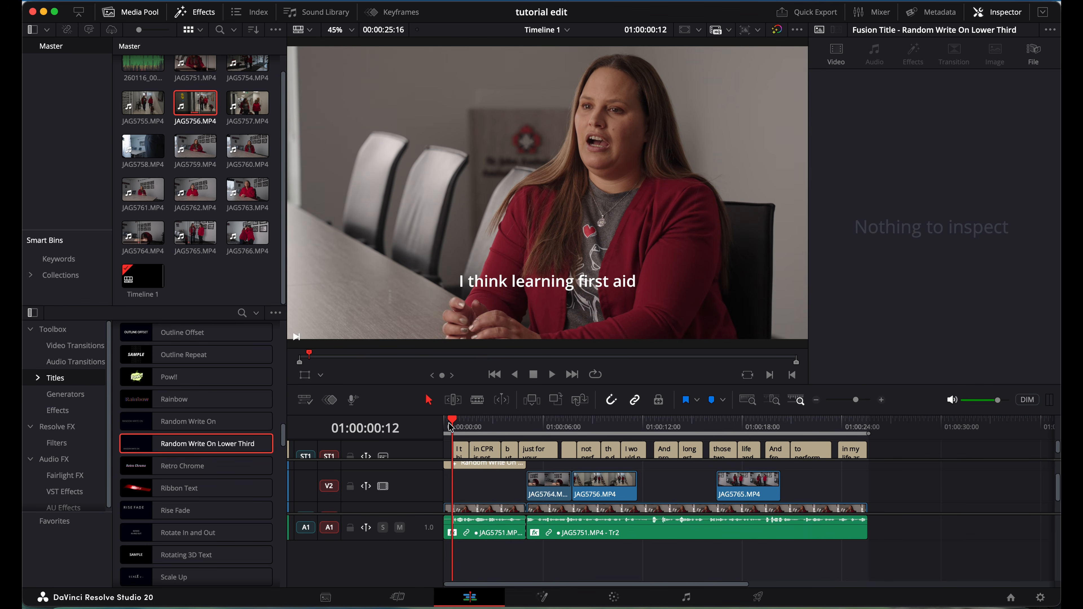
key(space)
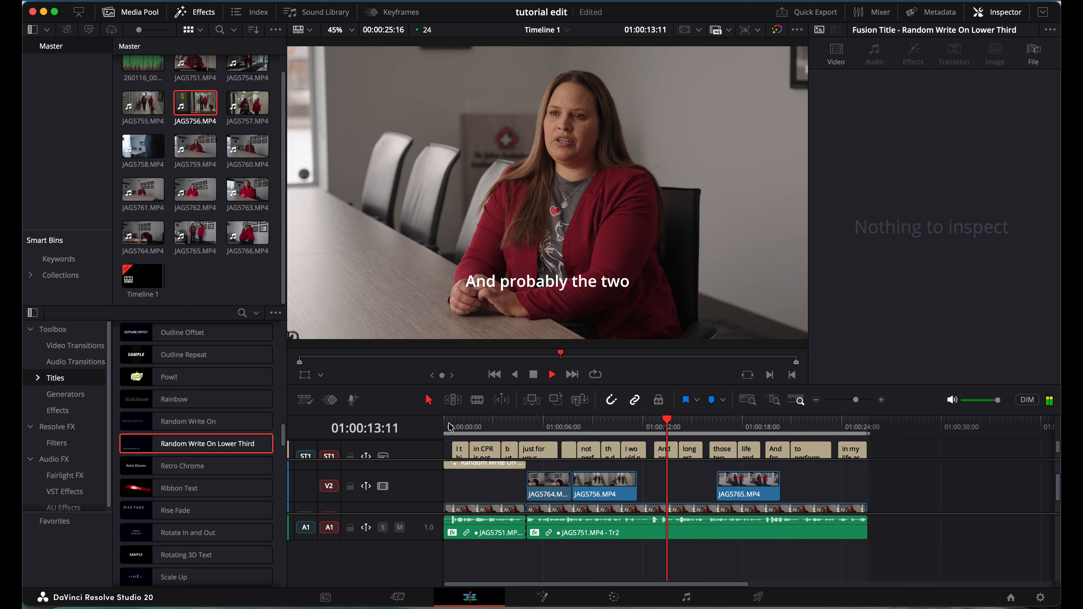
key(space)
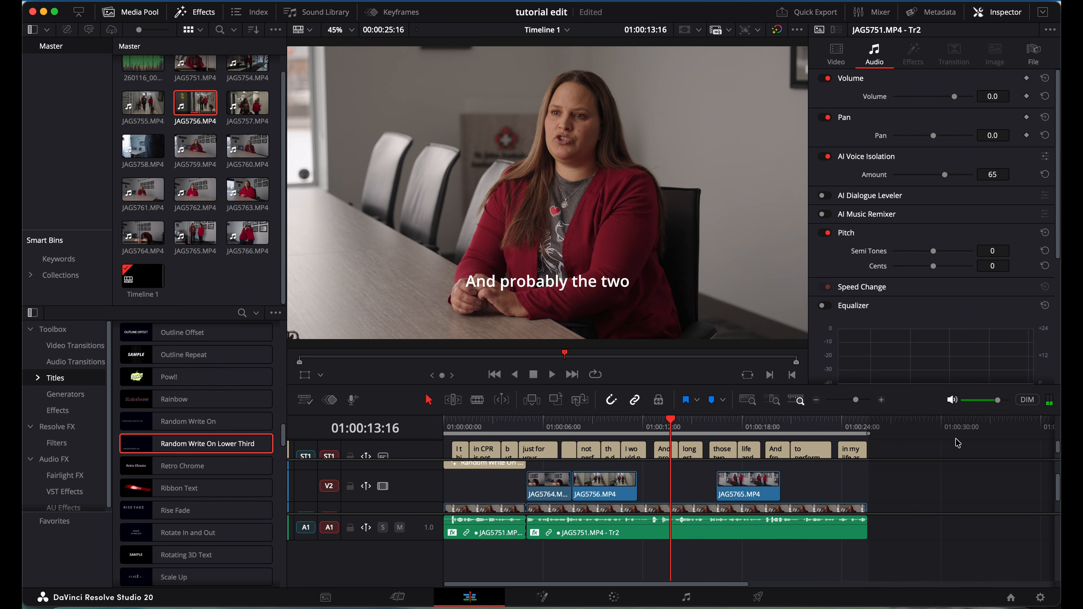
click(898, 454)
drag(898, 454, 446, 457)
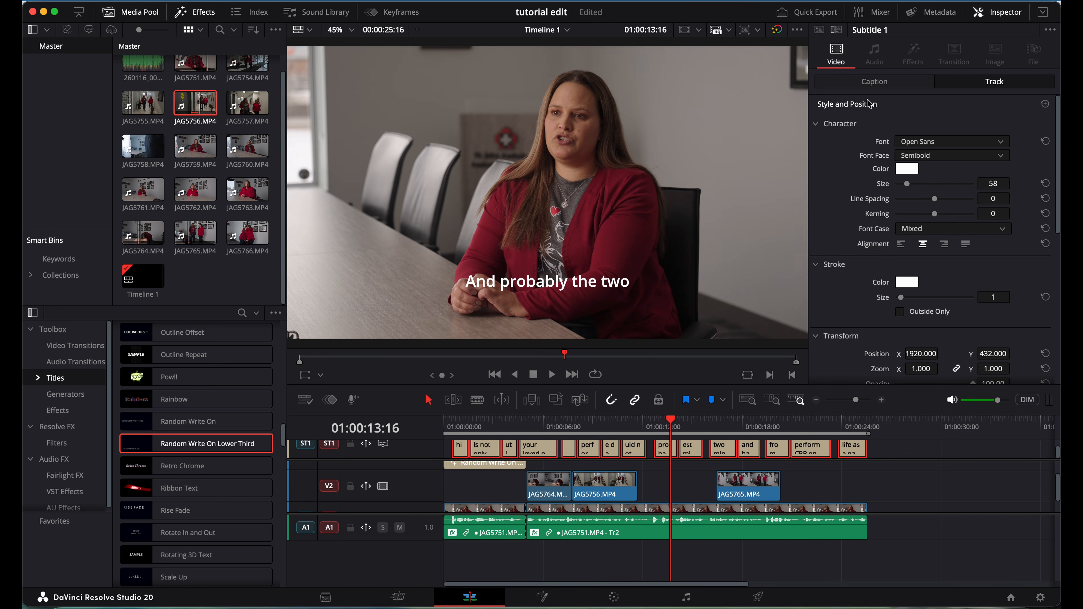
Browse the caption list to caption 4, open the subtitle style settings, and save the project.
click(902, 85)
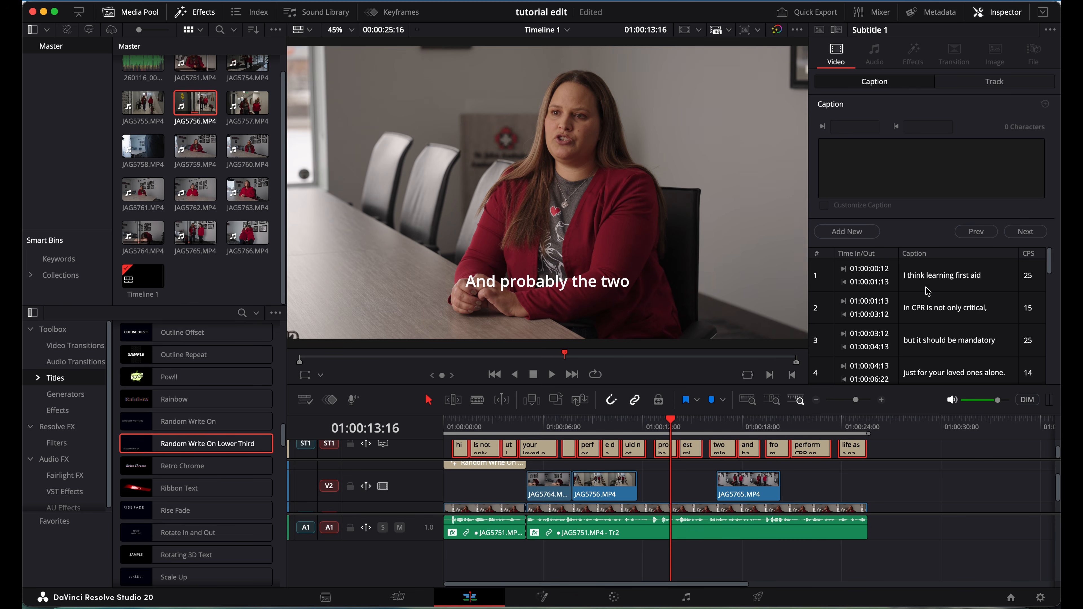
scroll(940, 308, down, 2)
click(940, 308)
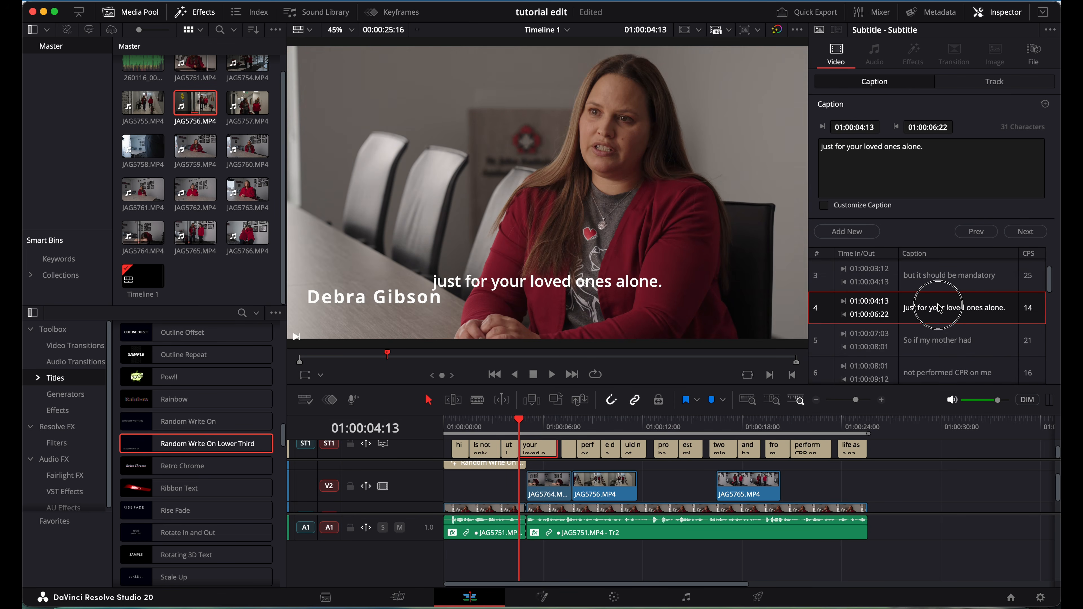
click(925, 152)
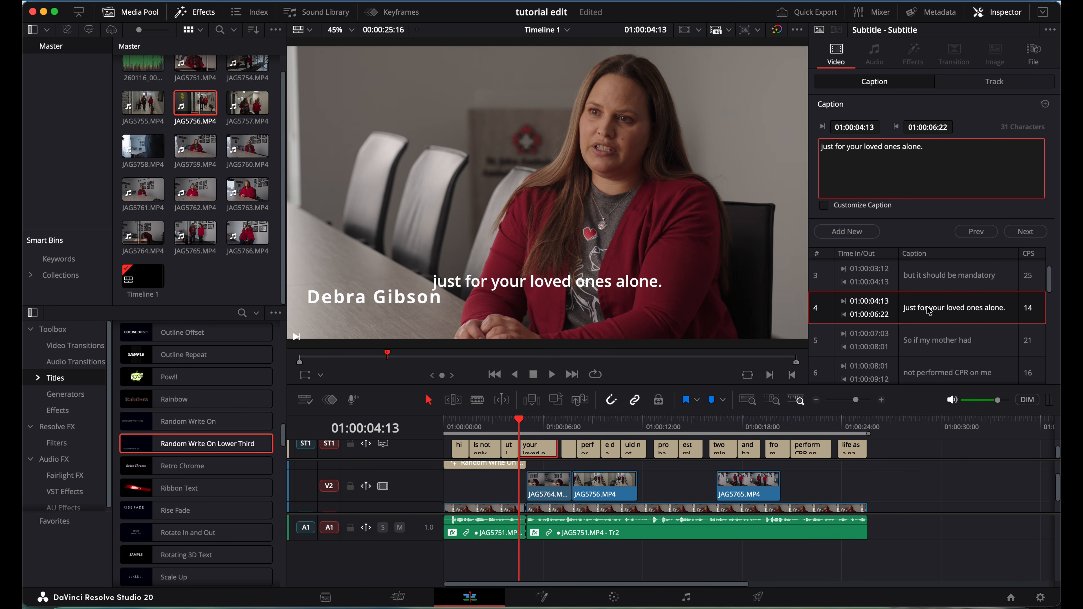
click(983, 86)
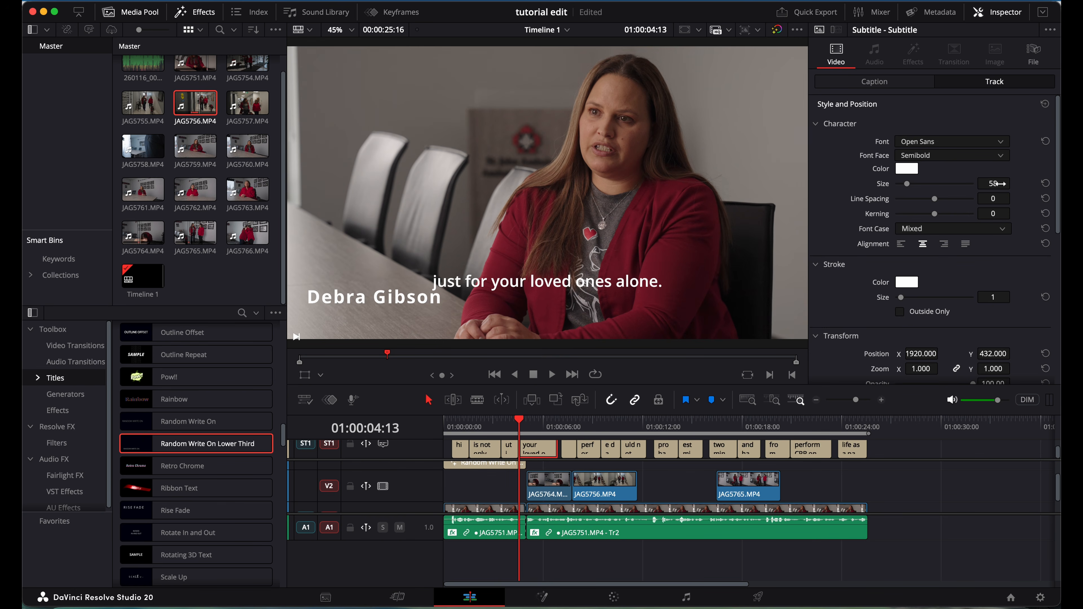
key(super+s)
Select the subtitle clips and lower their Transform Position Y to 163.
drag(892, 450, 456, 452)
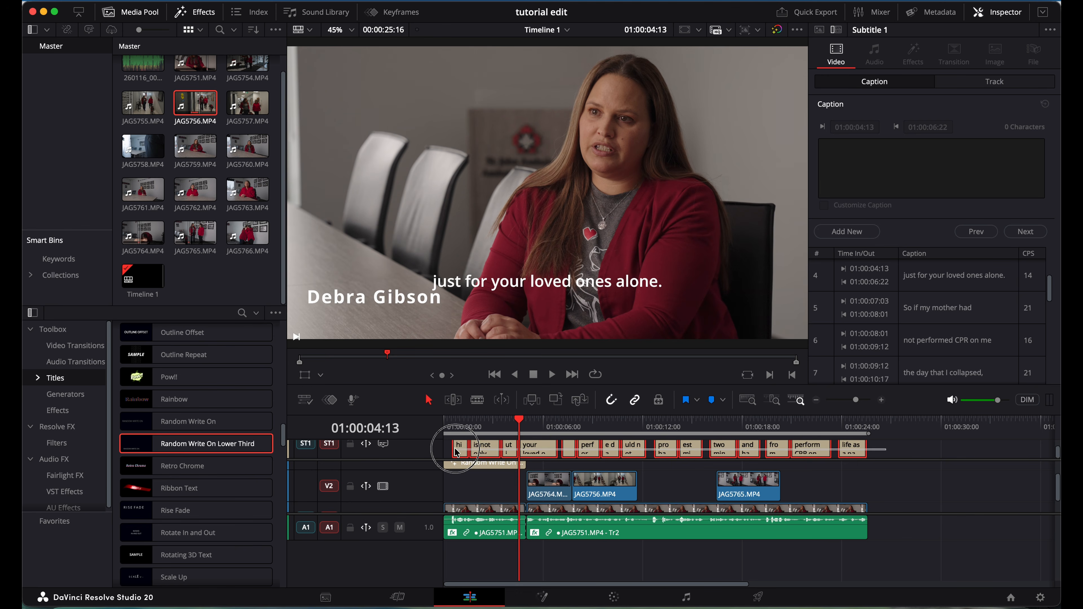
click(983, 81)
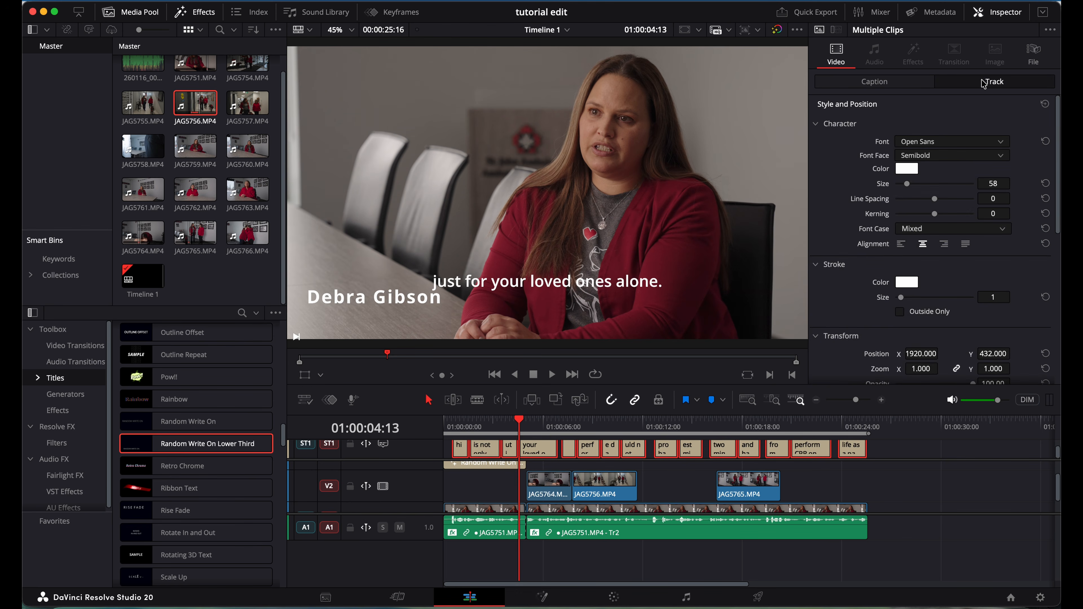
scroll(949, 284, down, 4)
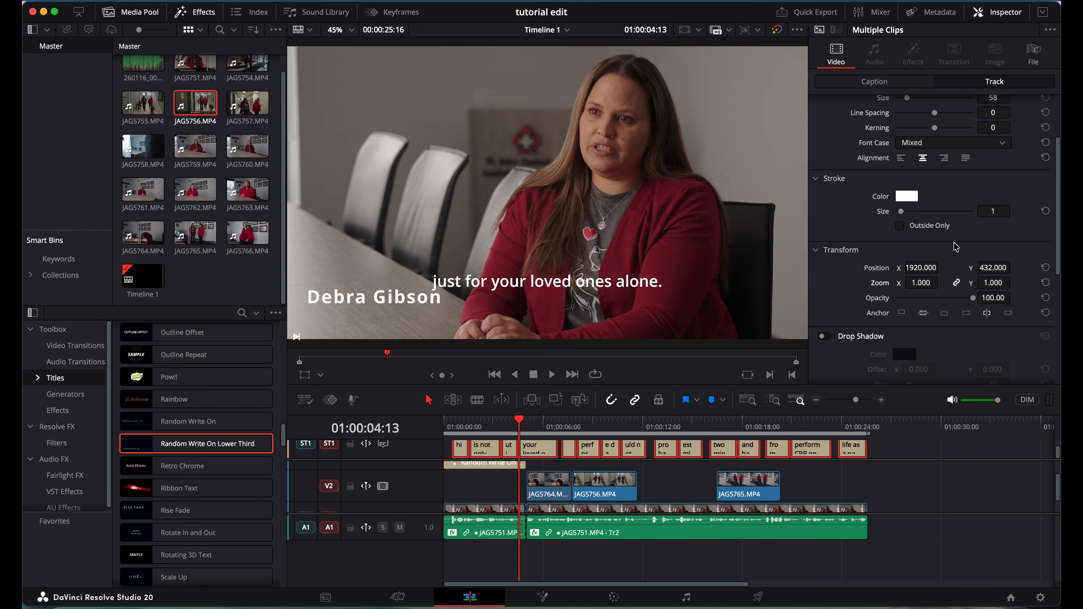
drag(994, 267, 832, 297)
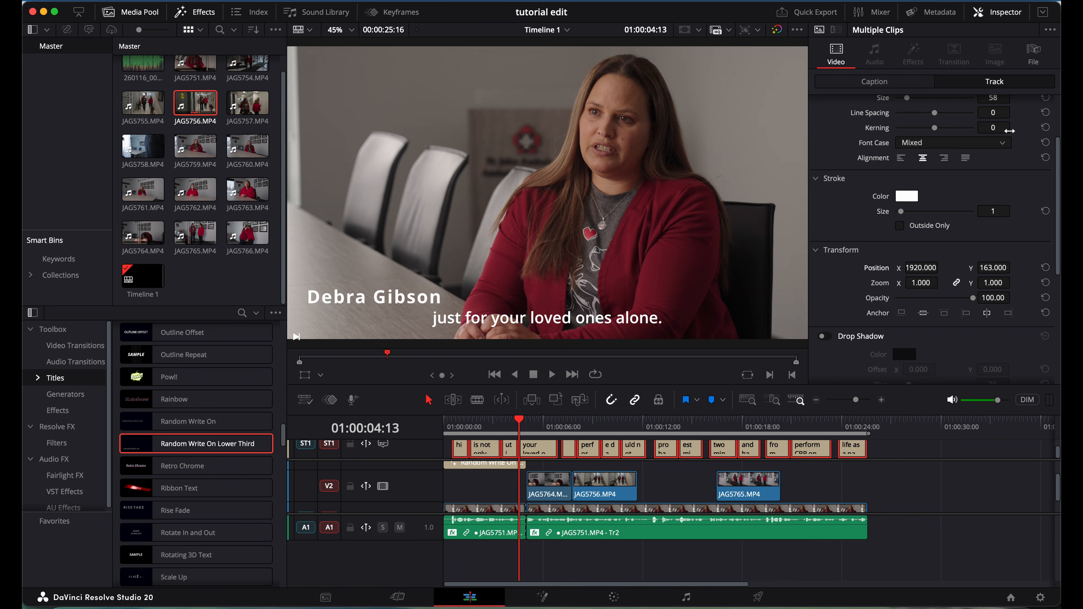
click(463, 424)
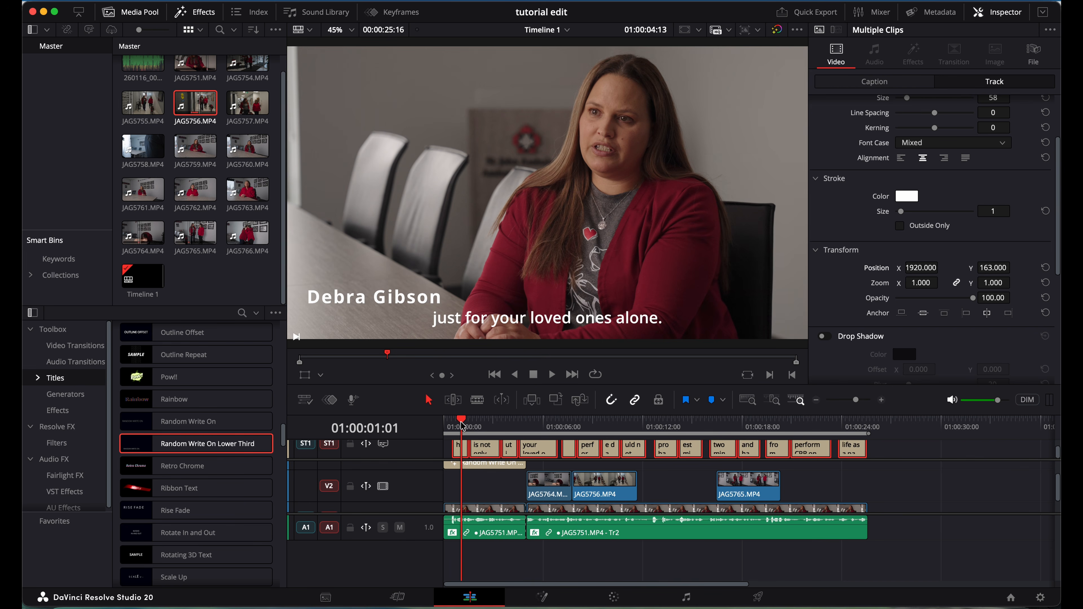
key(space)
key(space)
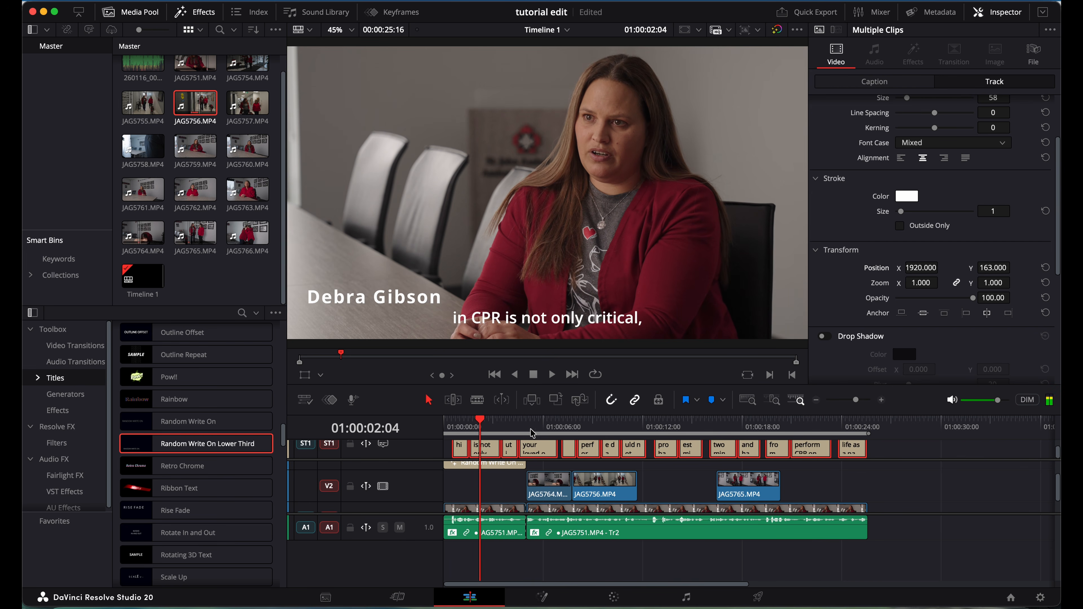
click(510, 427)
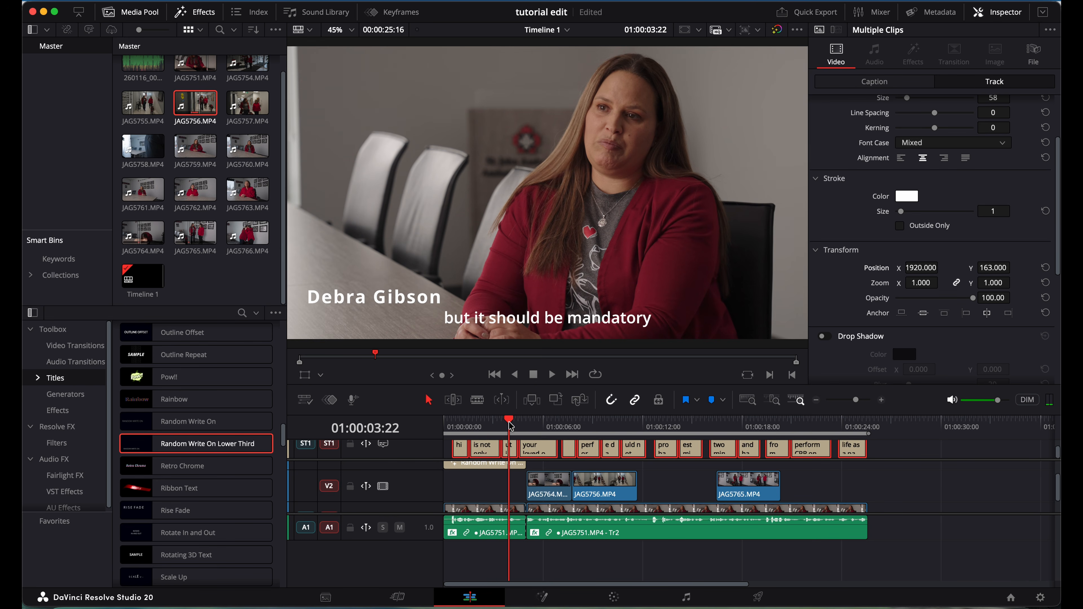
key(space)
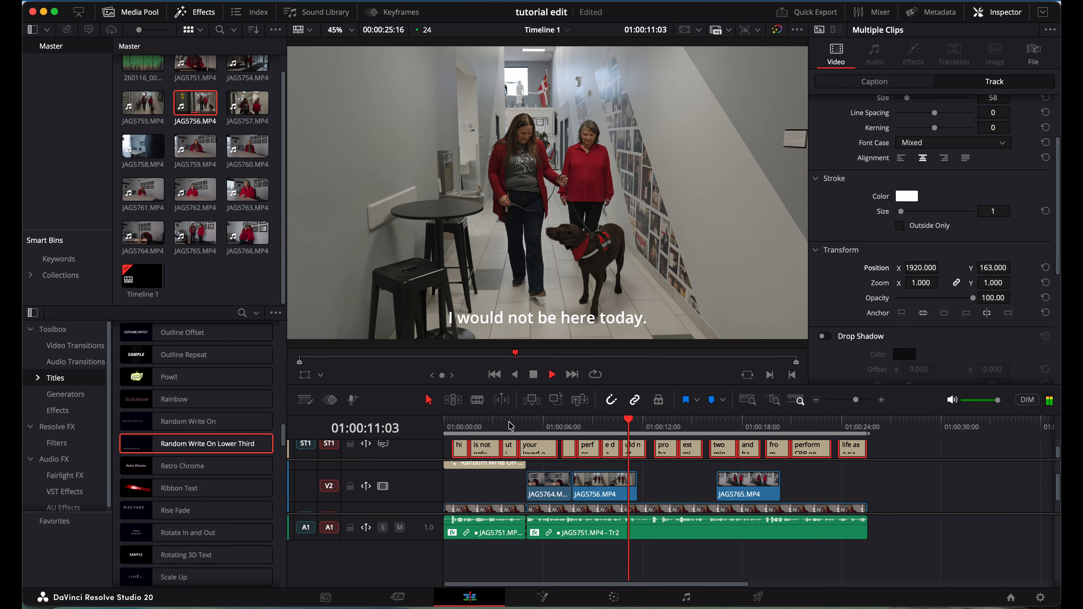
key(space)
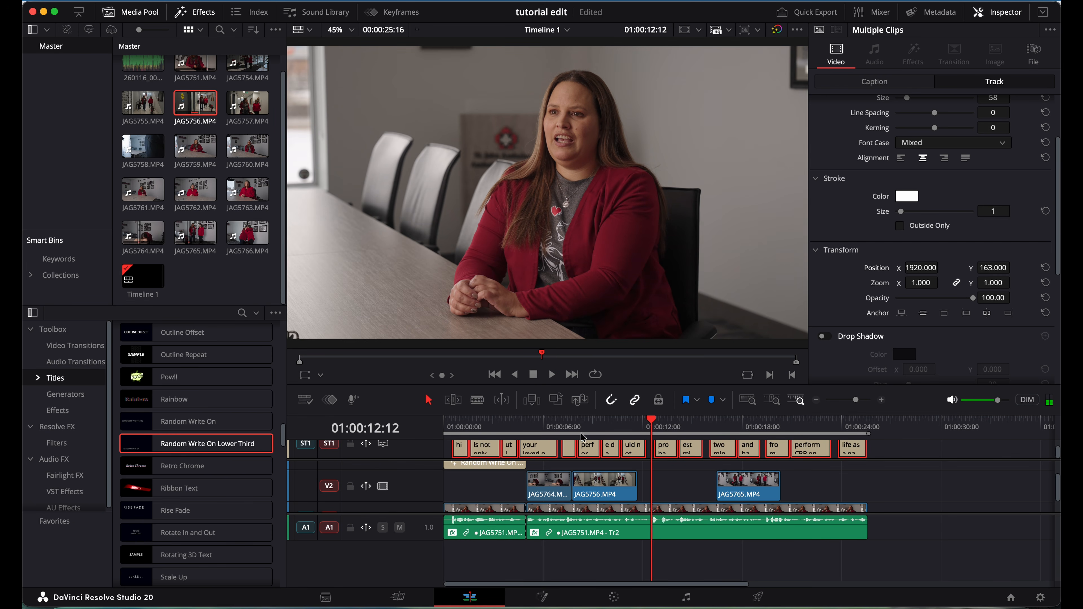
scroll(981, 166, up, 4)
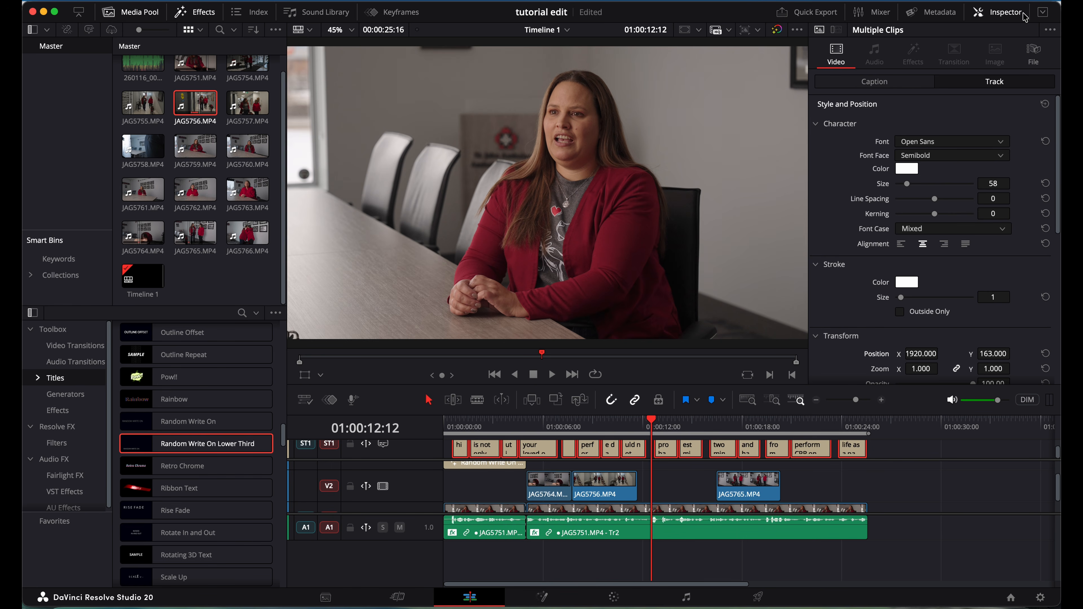
click(949, 141)
scroll(939, 326, down, 1)
scroll(939, 326, up, 10)
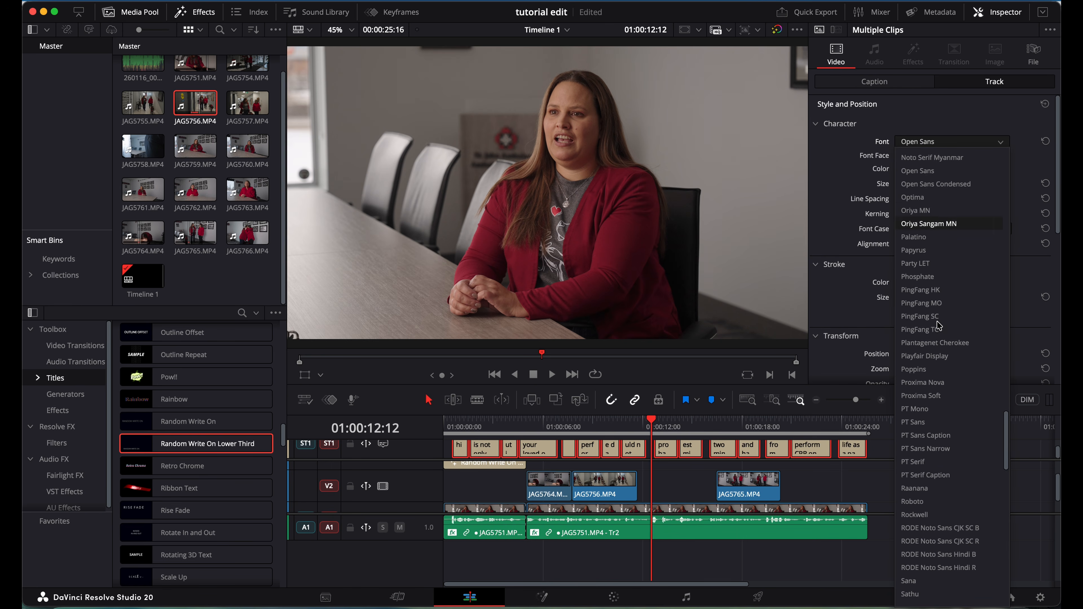
click(932, 126)
click(832, 476)
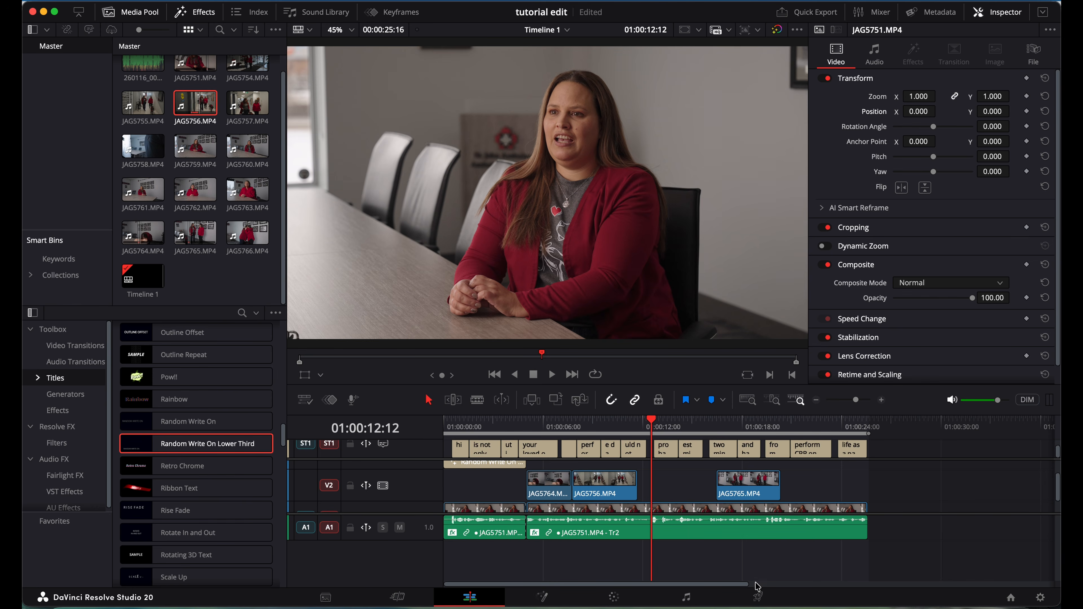
On the Deliver page, name the export 'interview example'.
click(758, 597)
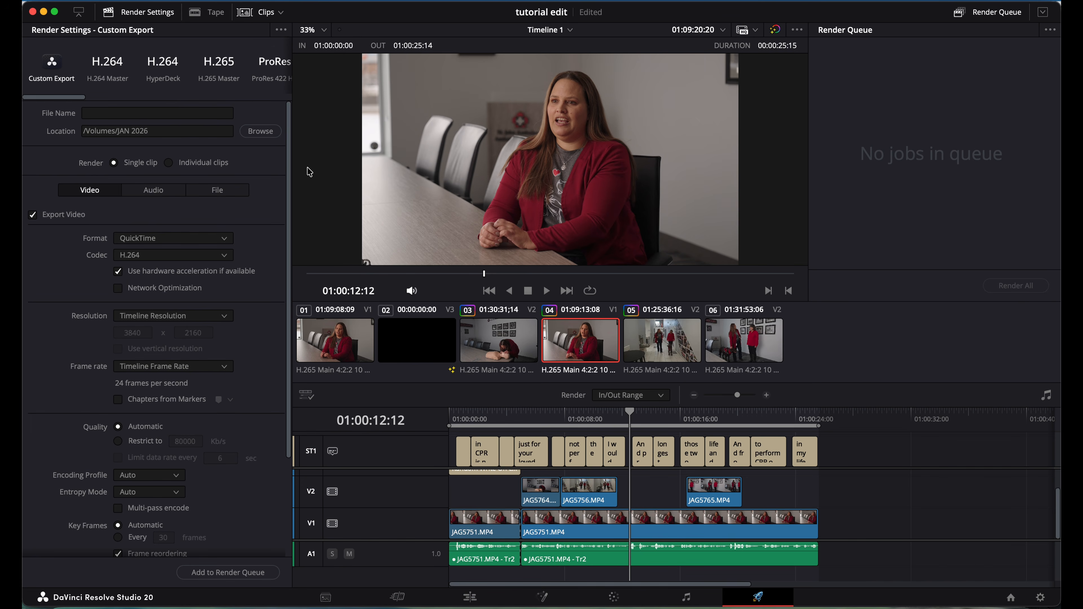
click(174, 113)
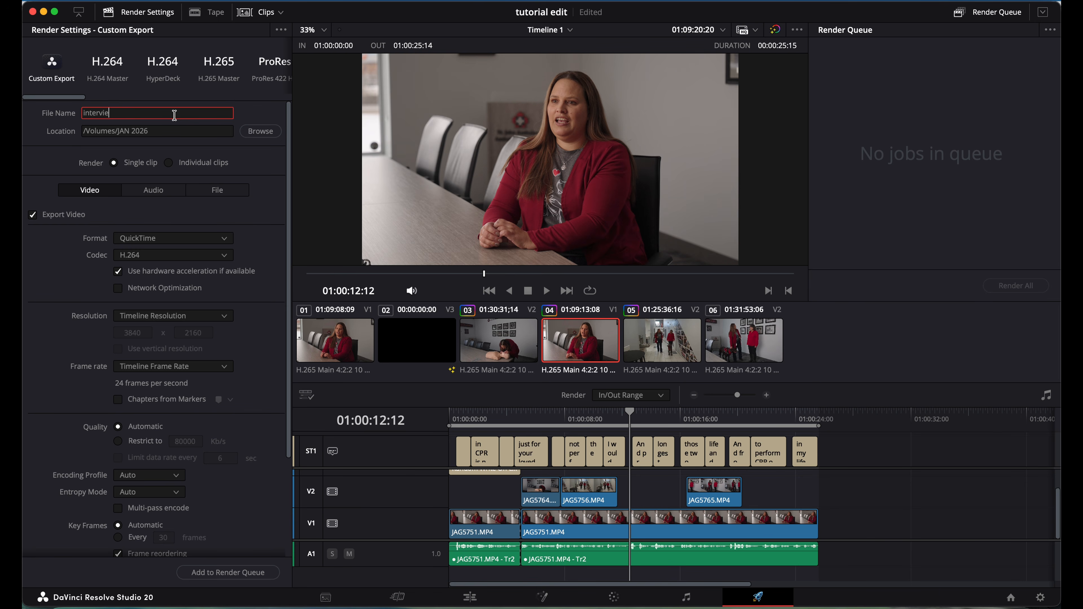
text(interview example)
Keep the output resolution at Timeline Resolution.
click(585, 419)
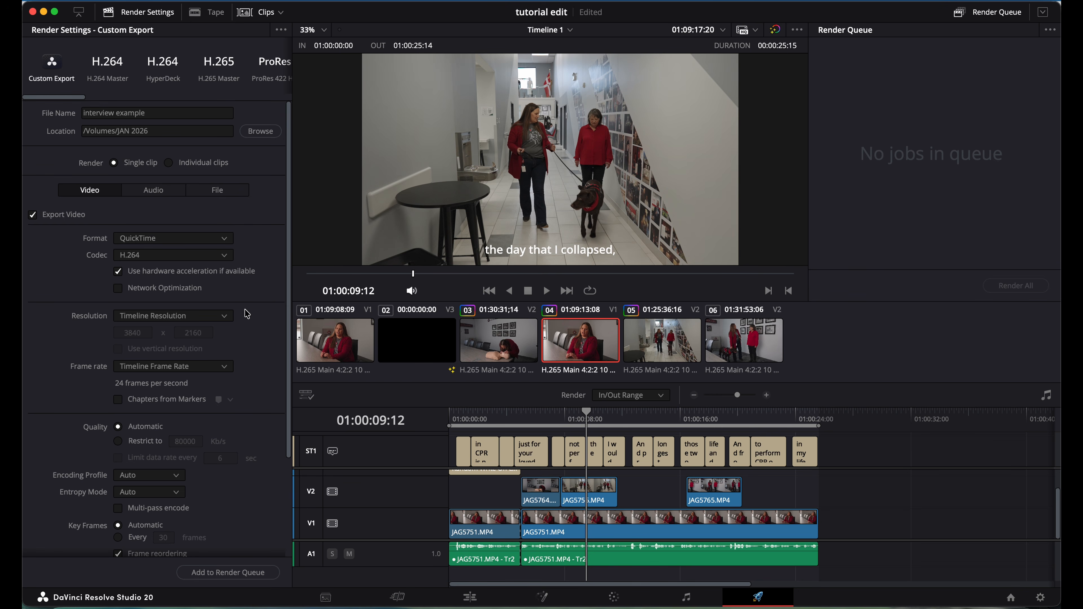
scroll(247, 344, down, 3)
scroll(251, 346, down, 3)
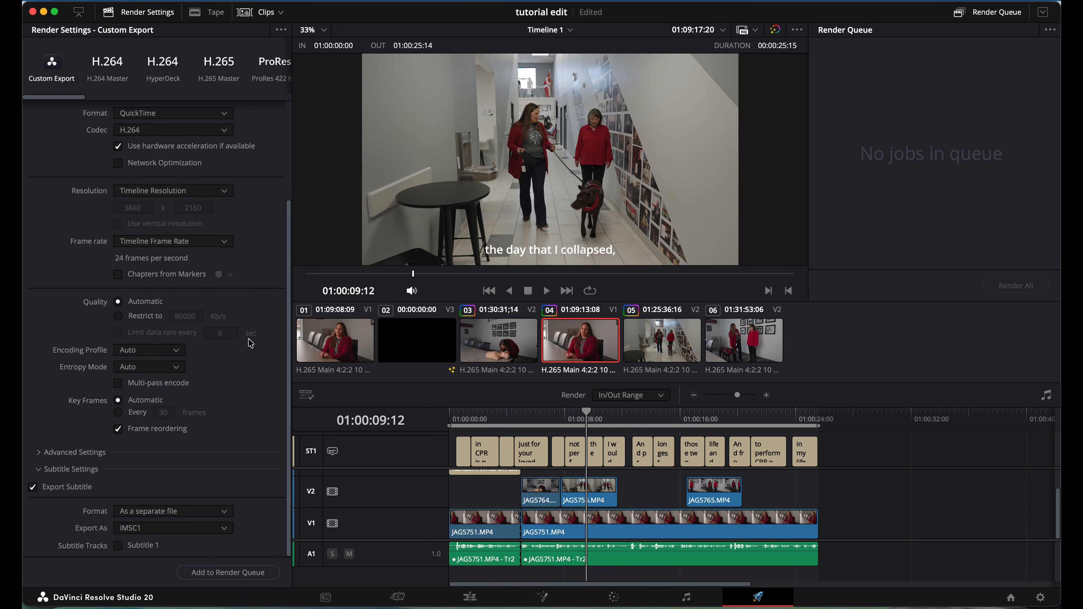
click(225, 191)
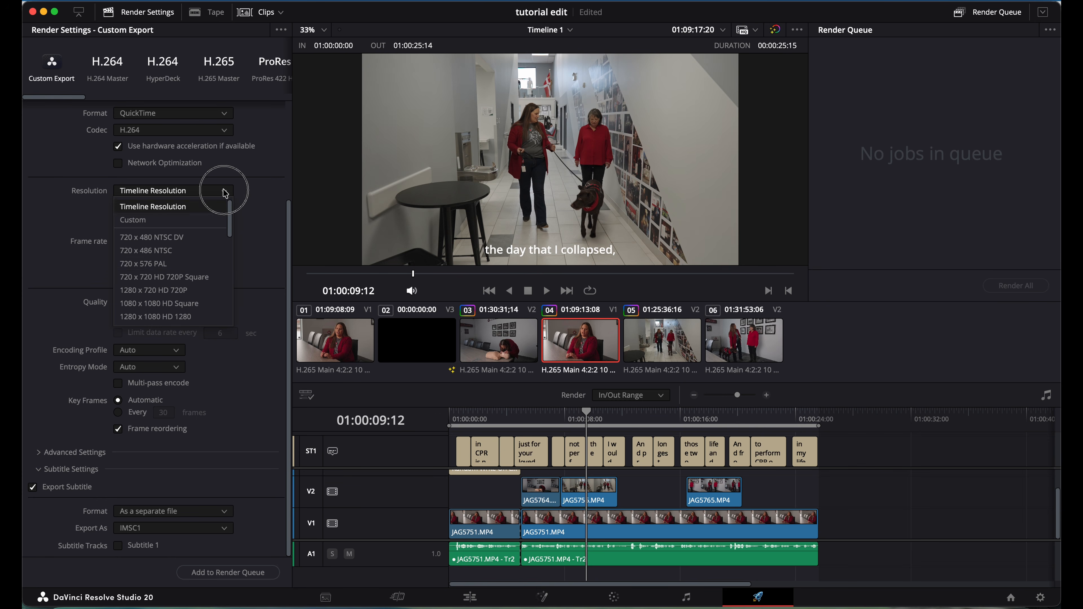
scroll(179, 314, down, 3)
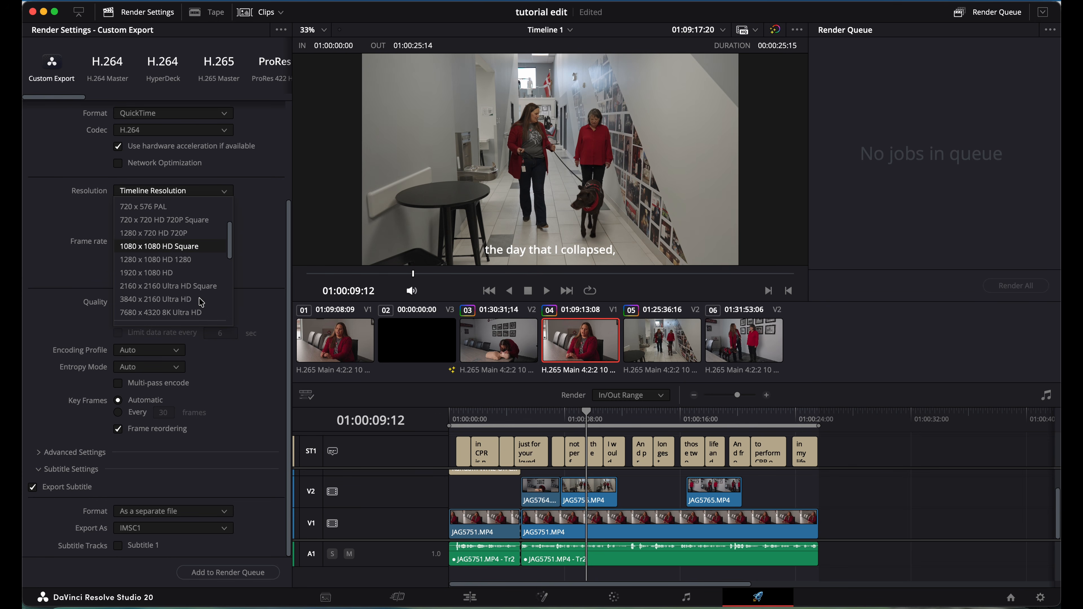
click(247, 222)
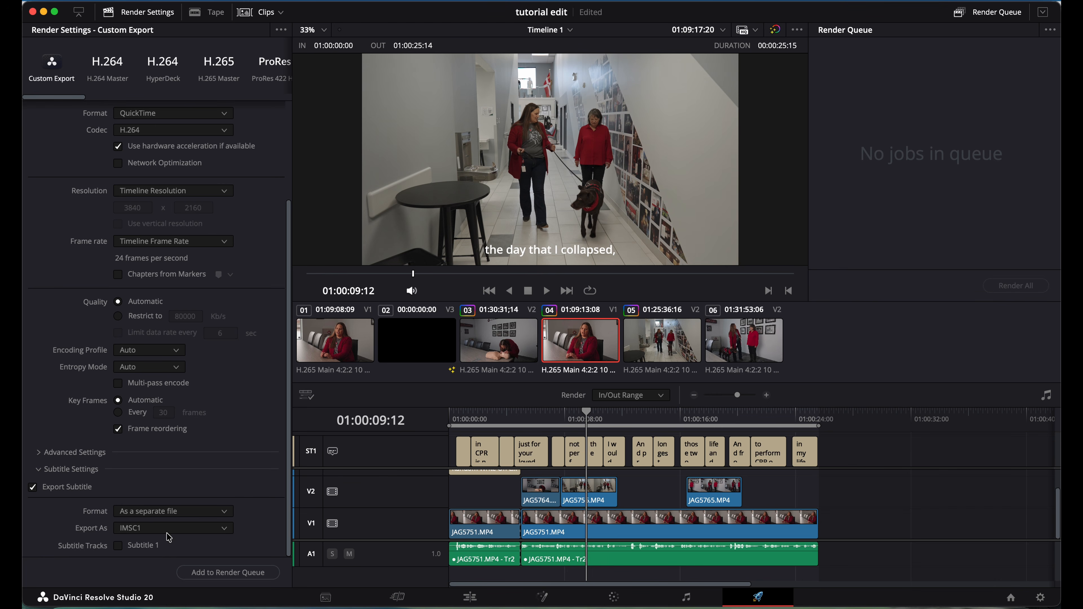
Enable Export Subtitle with the format set to Burn into video.
click(37, 490)
click(34, 491)
click(208, 511)
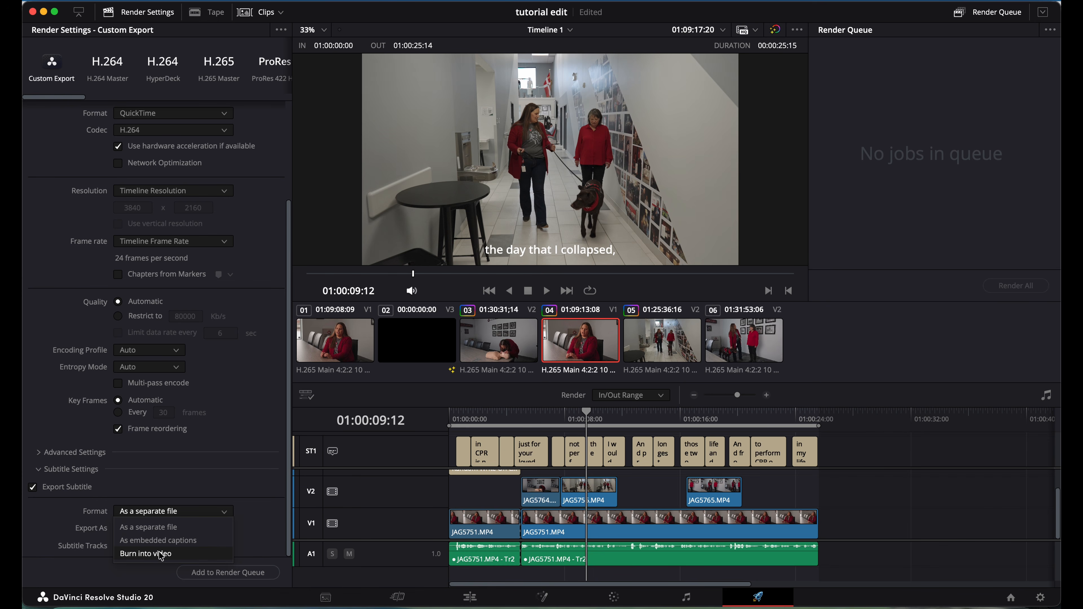
click(150, 554)
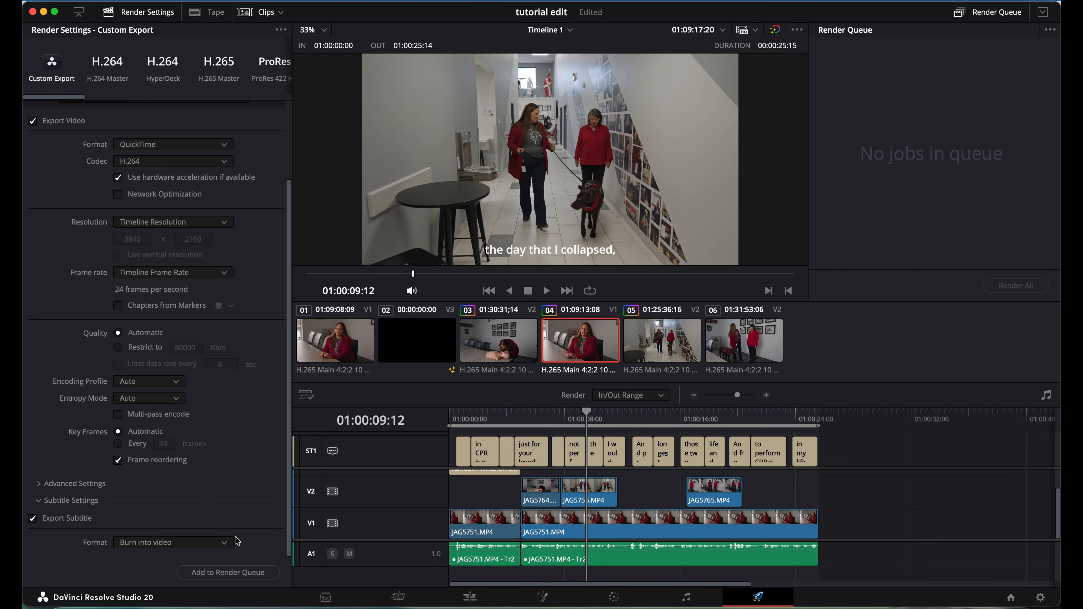
Add the interview example job to the render queue, render it, and preview the output in Quick Look.
click(226, 573)
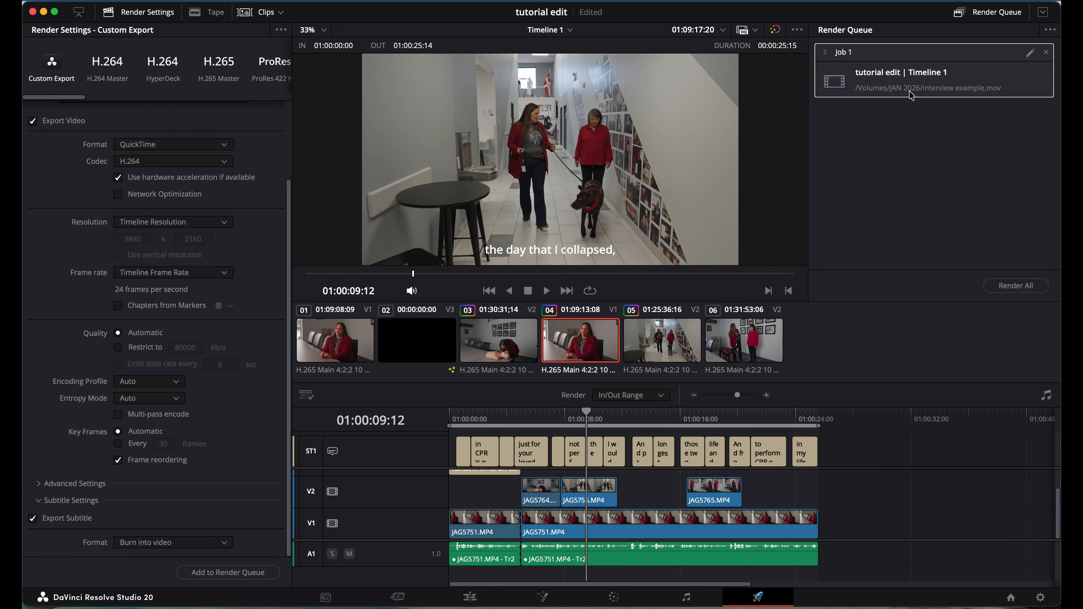
click(1014, 286)
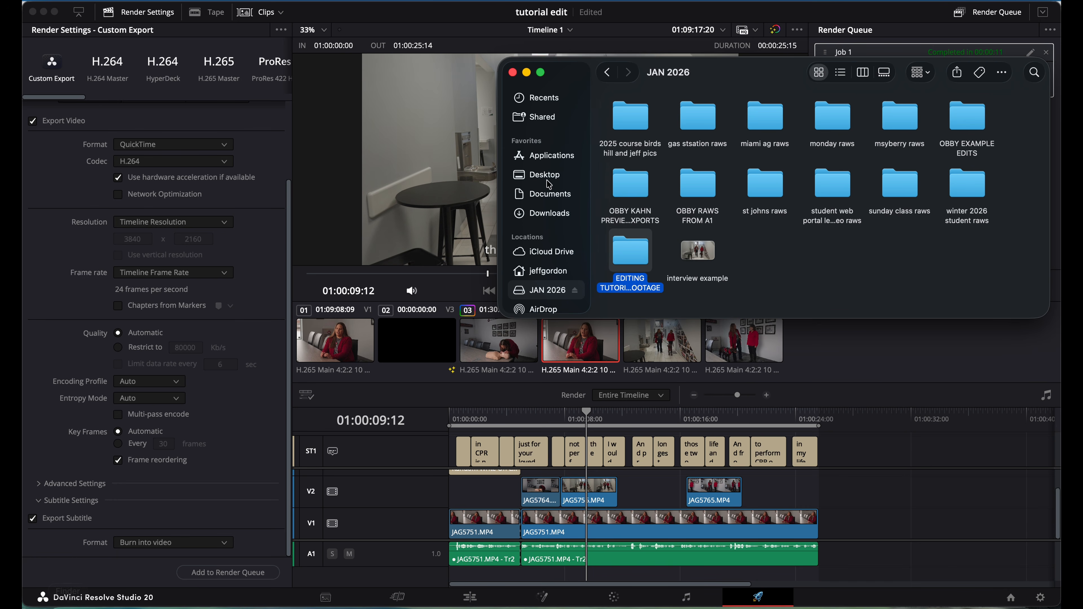
click(713, 253)
key(space)
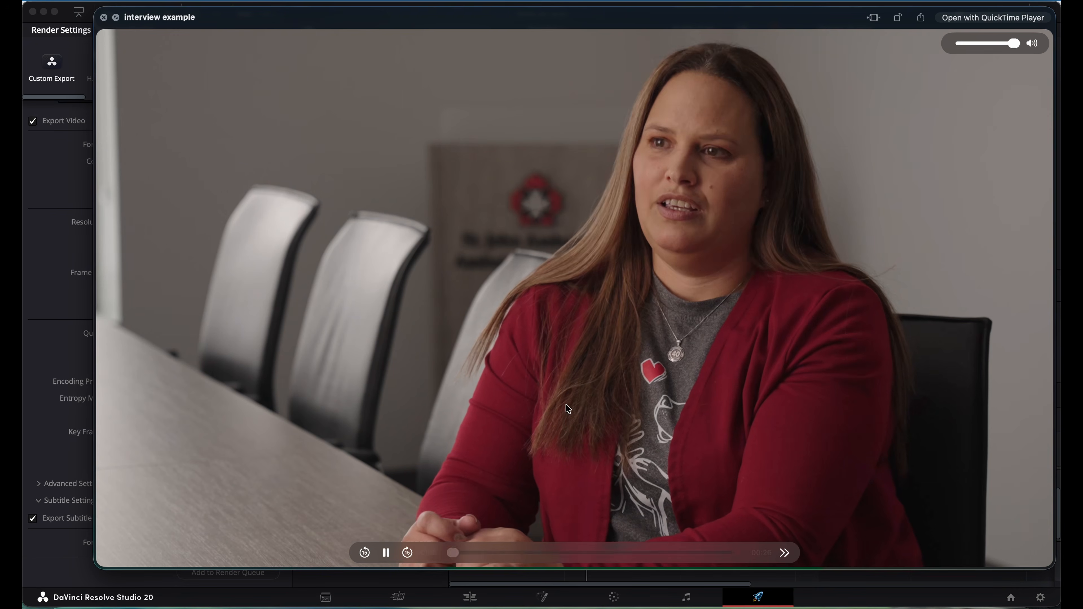
click(385, 553)
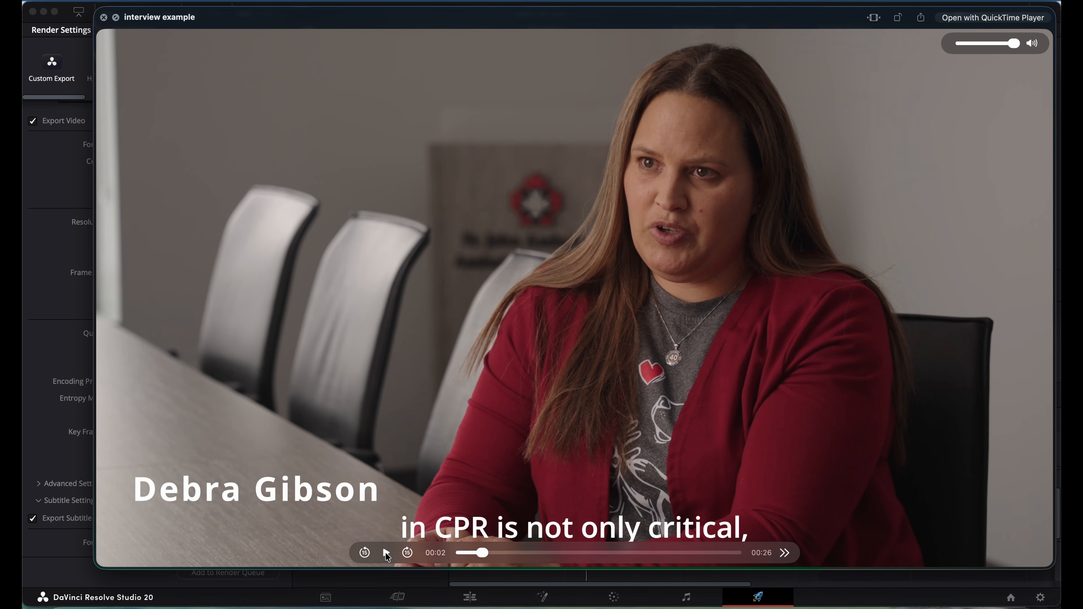